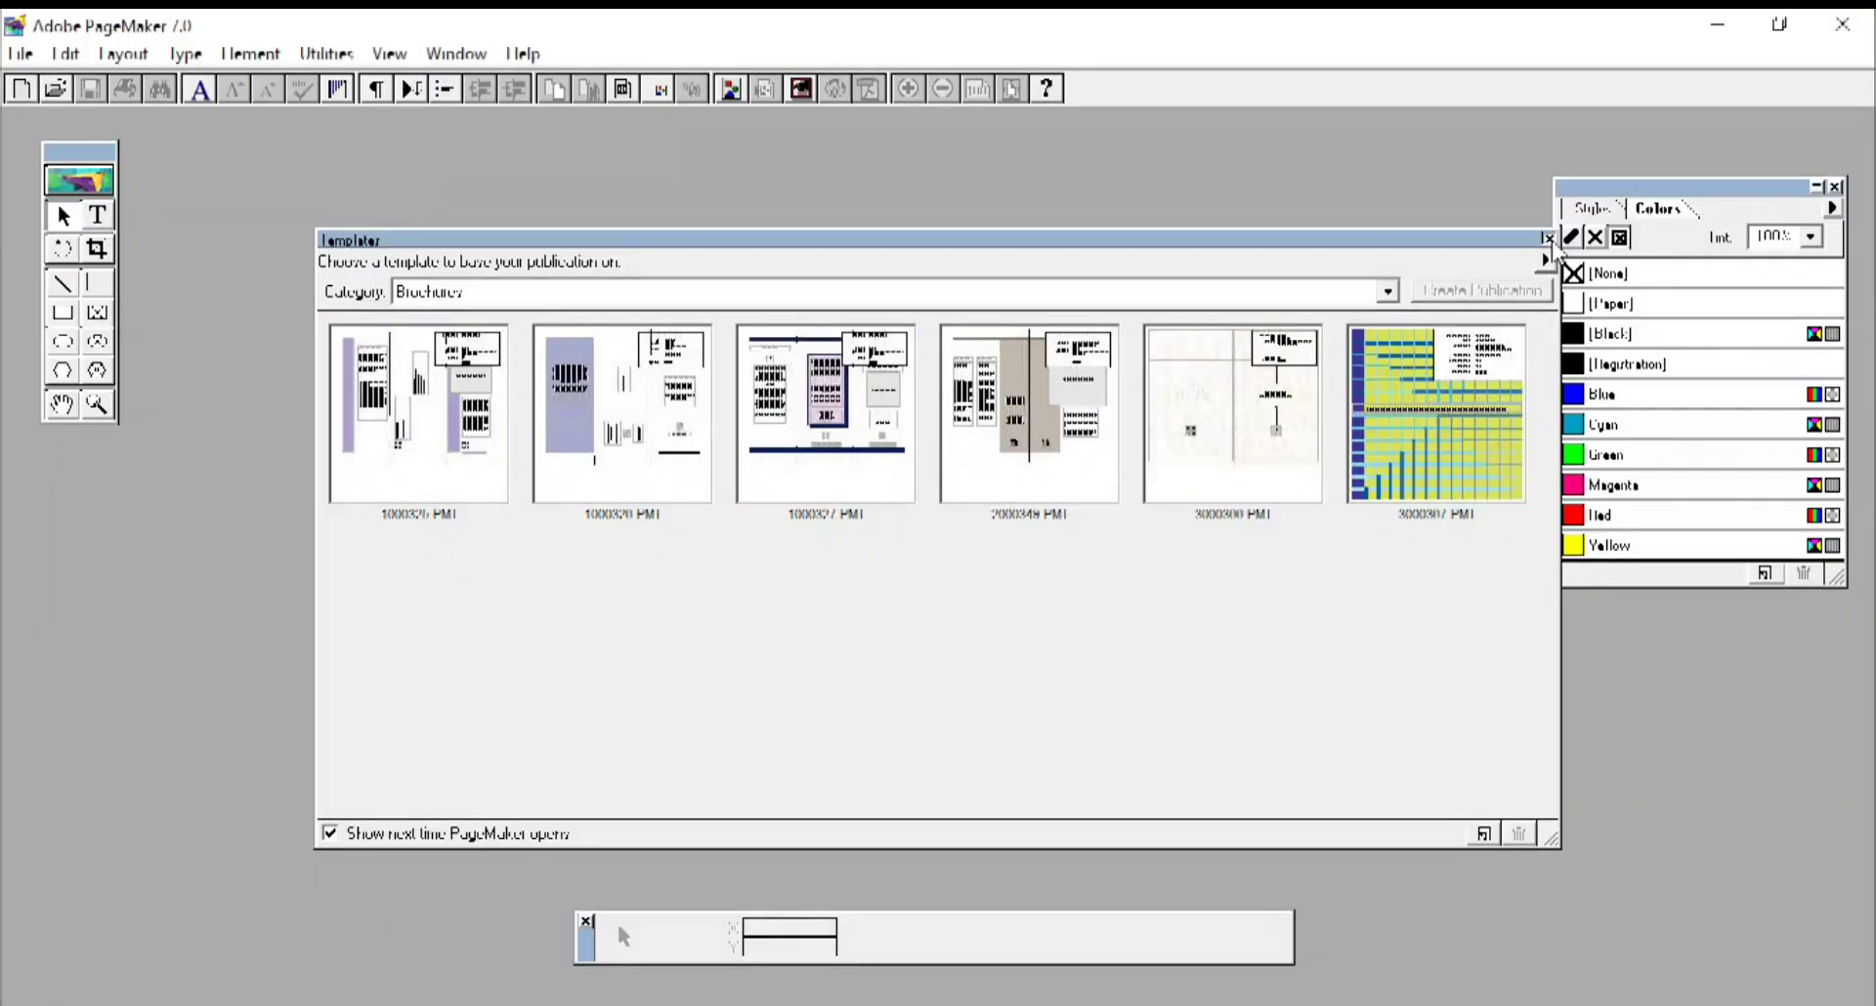
Launch Adobe PageMaker 7.0 from its desktop shortcut to an empty workspace.
left_click(1542, 239)
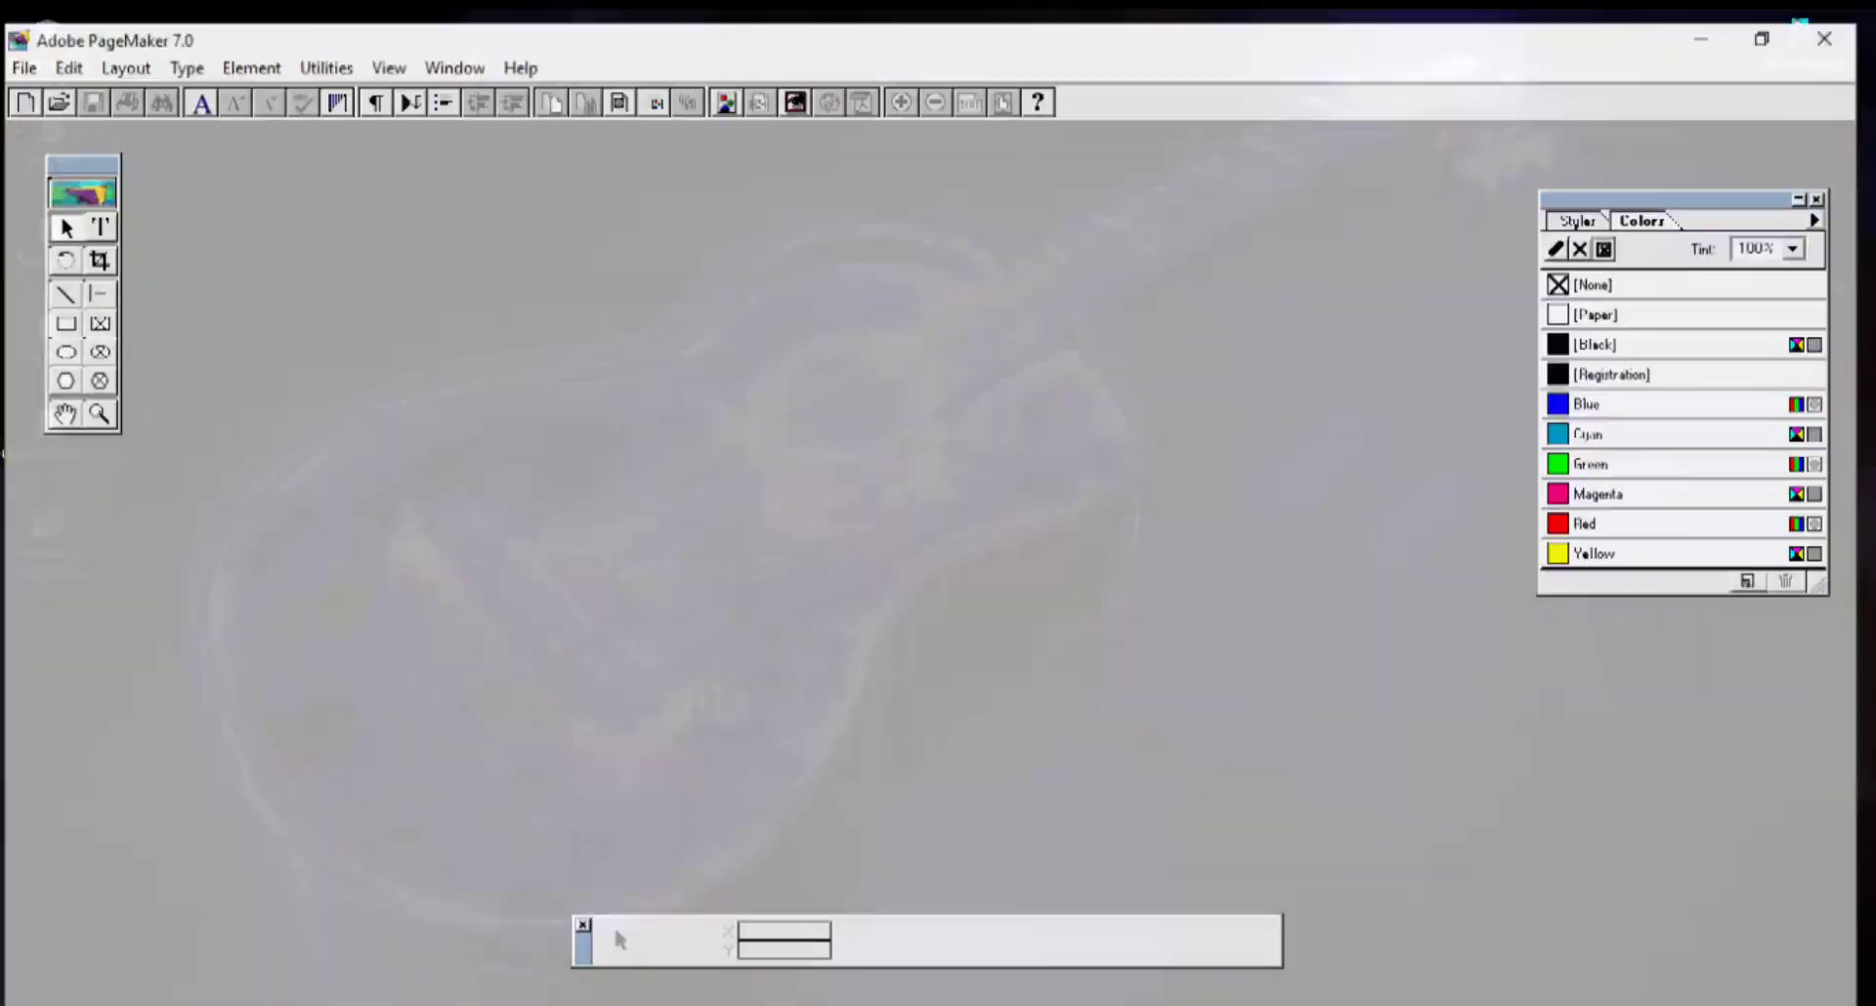
Start a new publication with A4 as the page size.
left_click(24, 59)
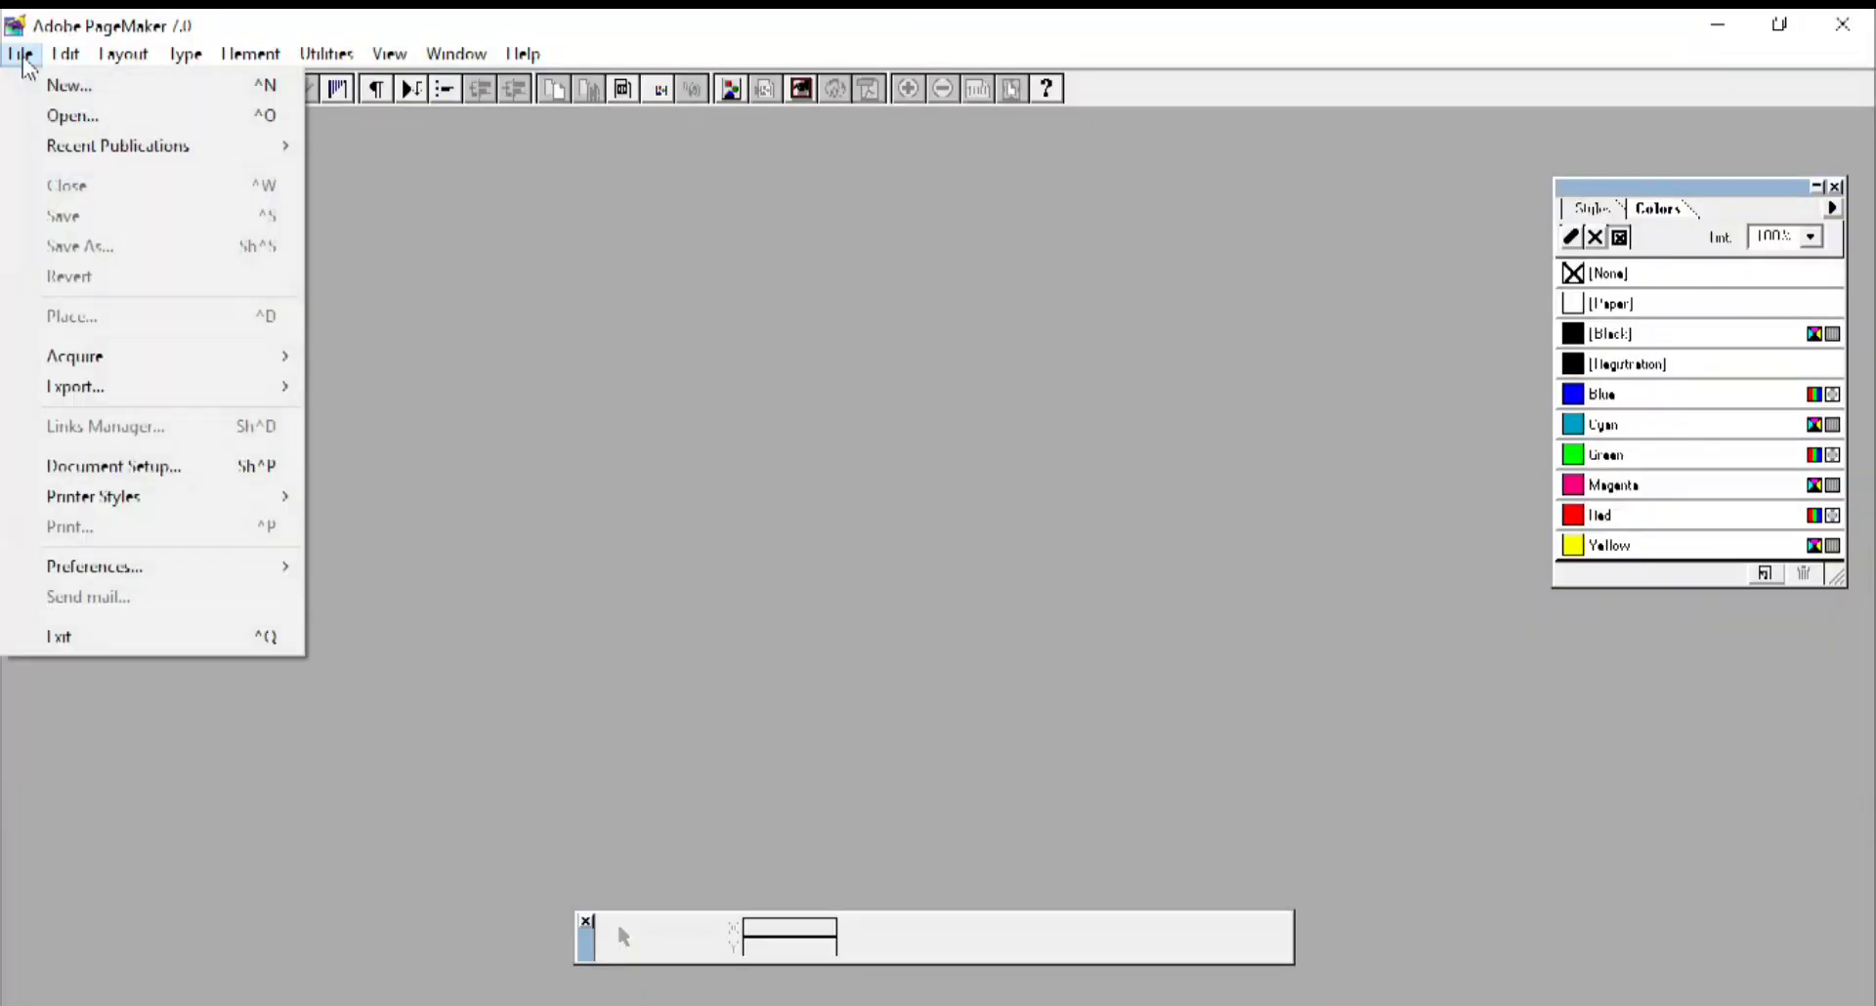
left_click(68, 88)
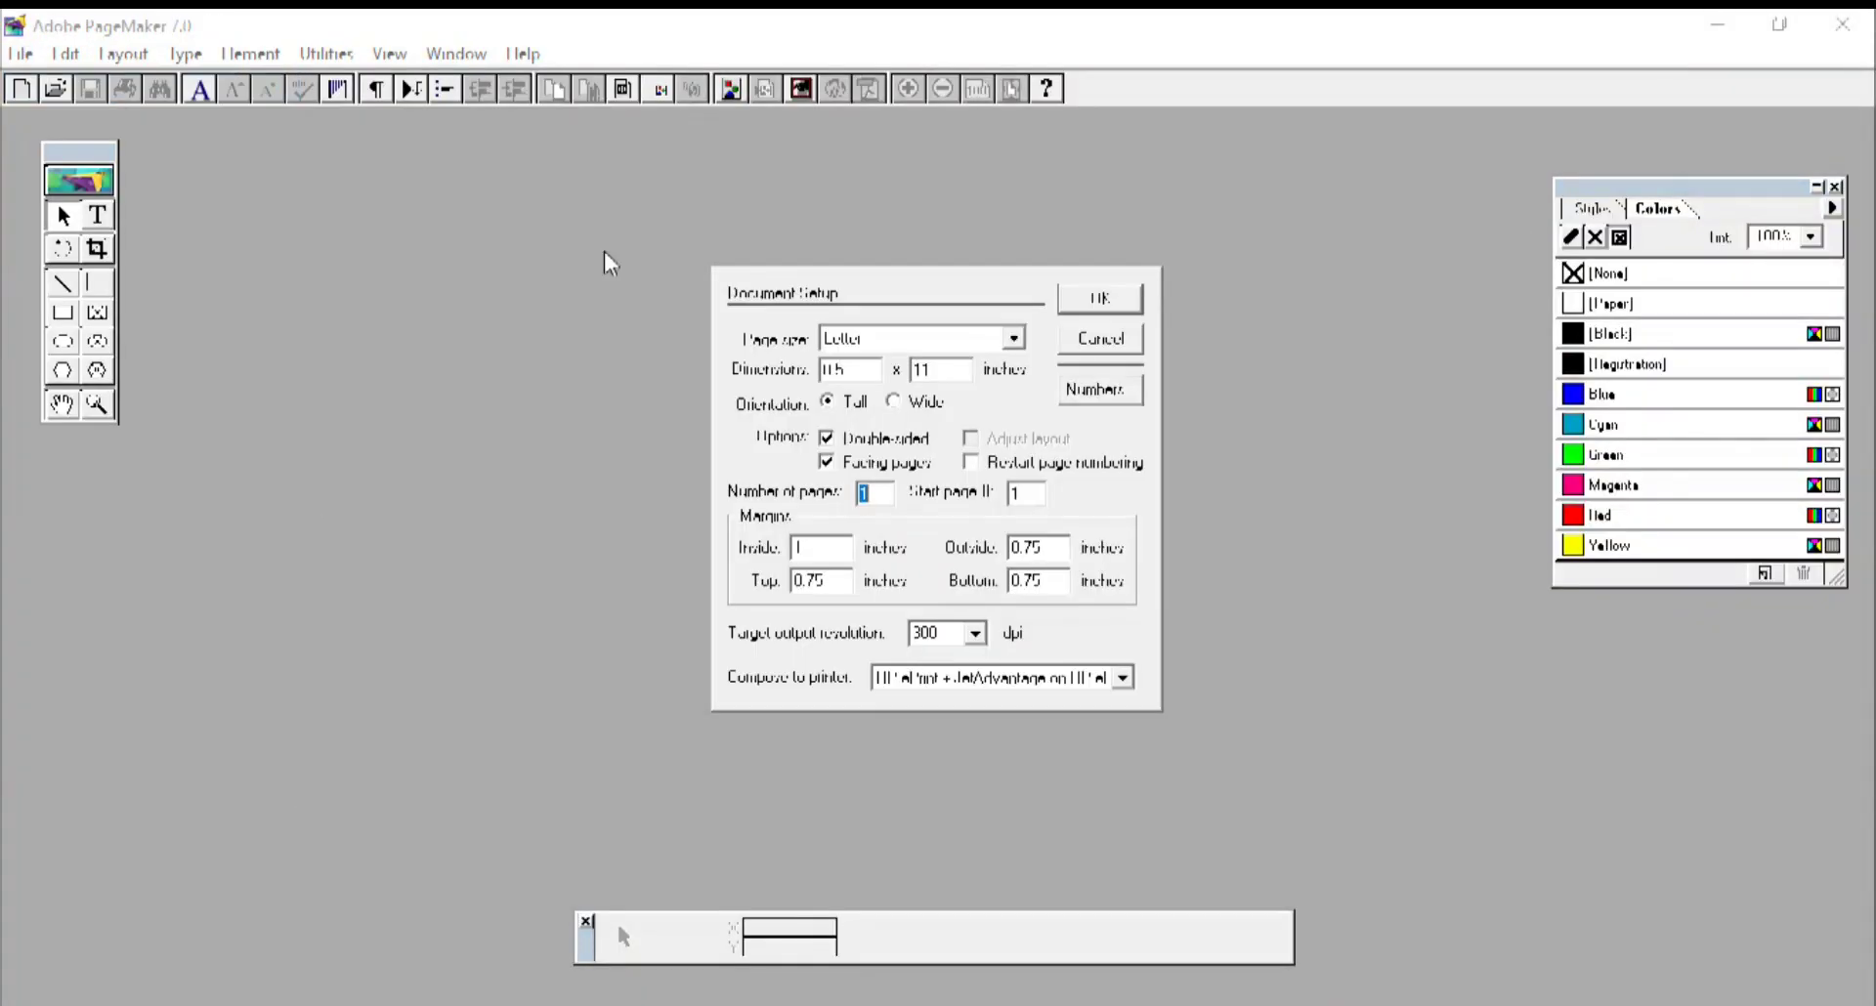
left_click(1013, 342)
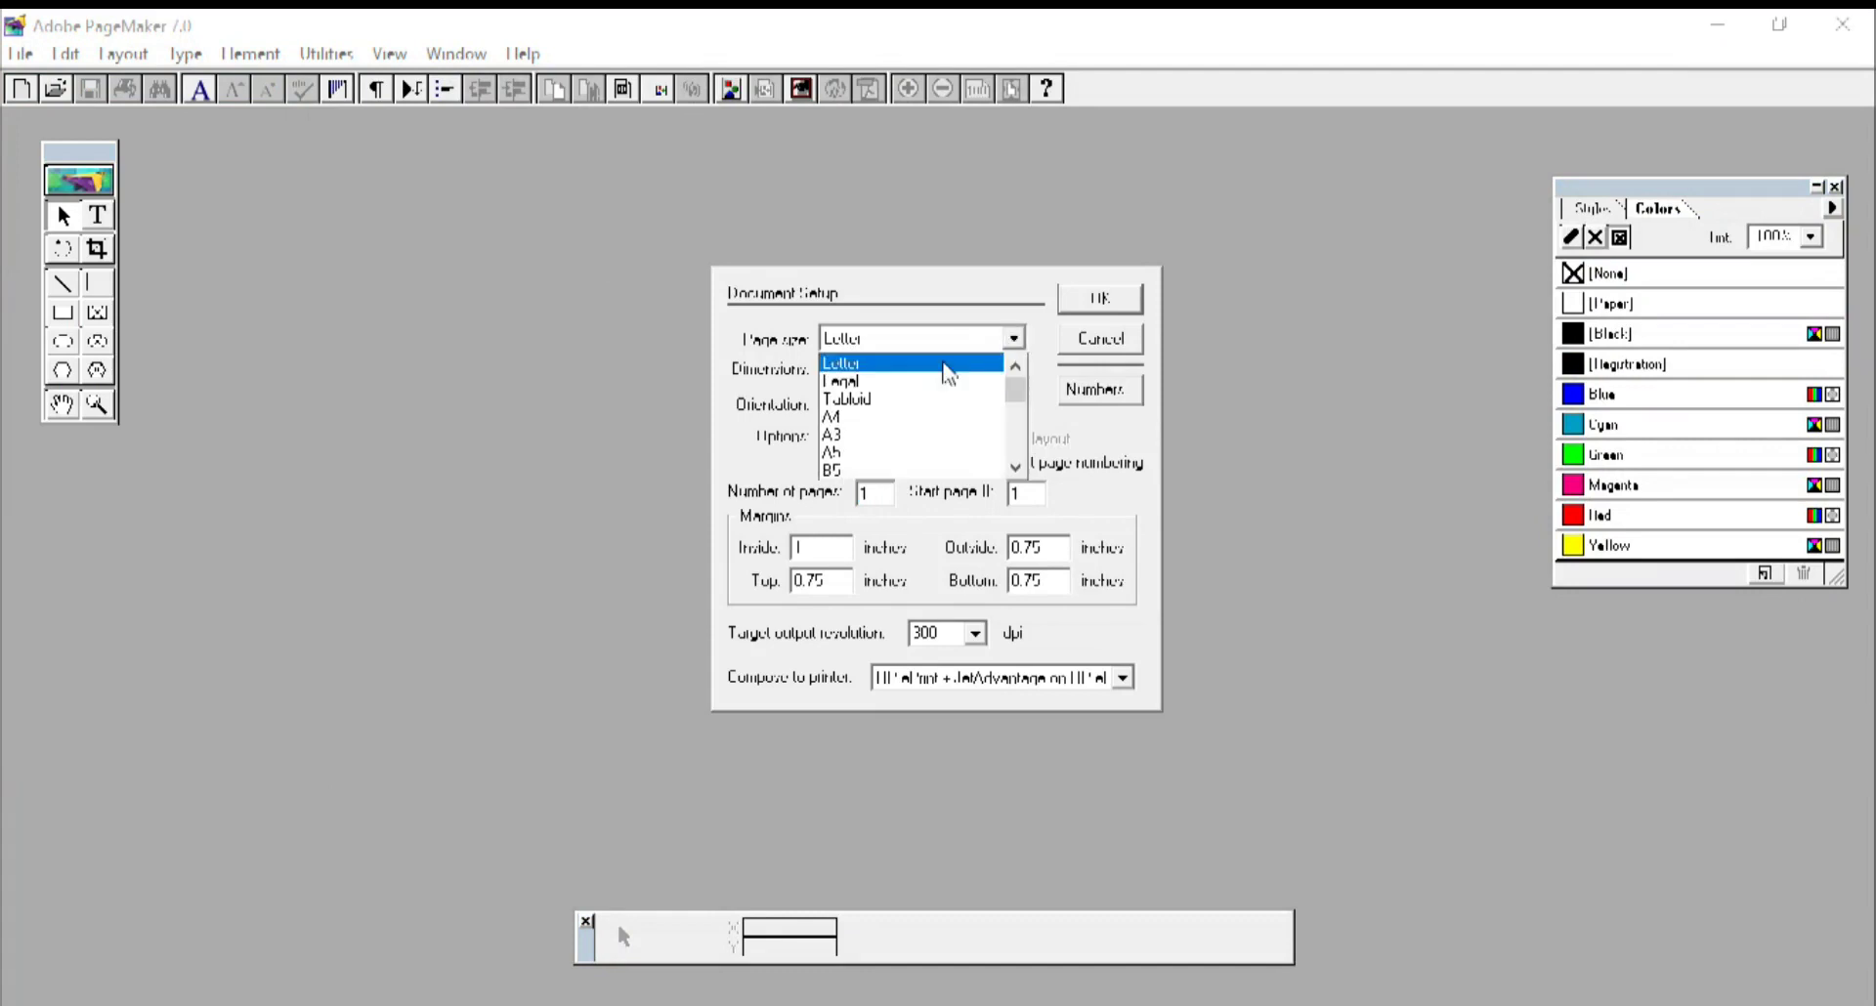
left_click(863, 417)
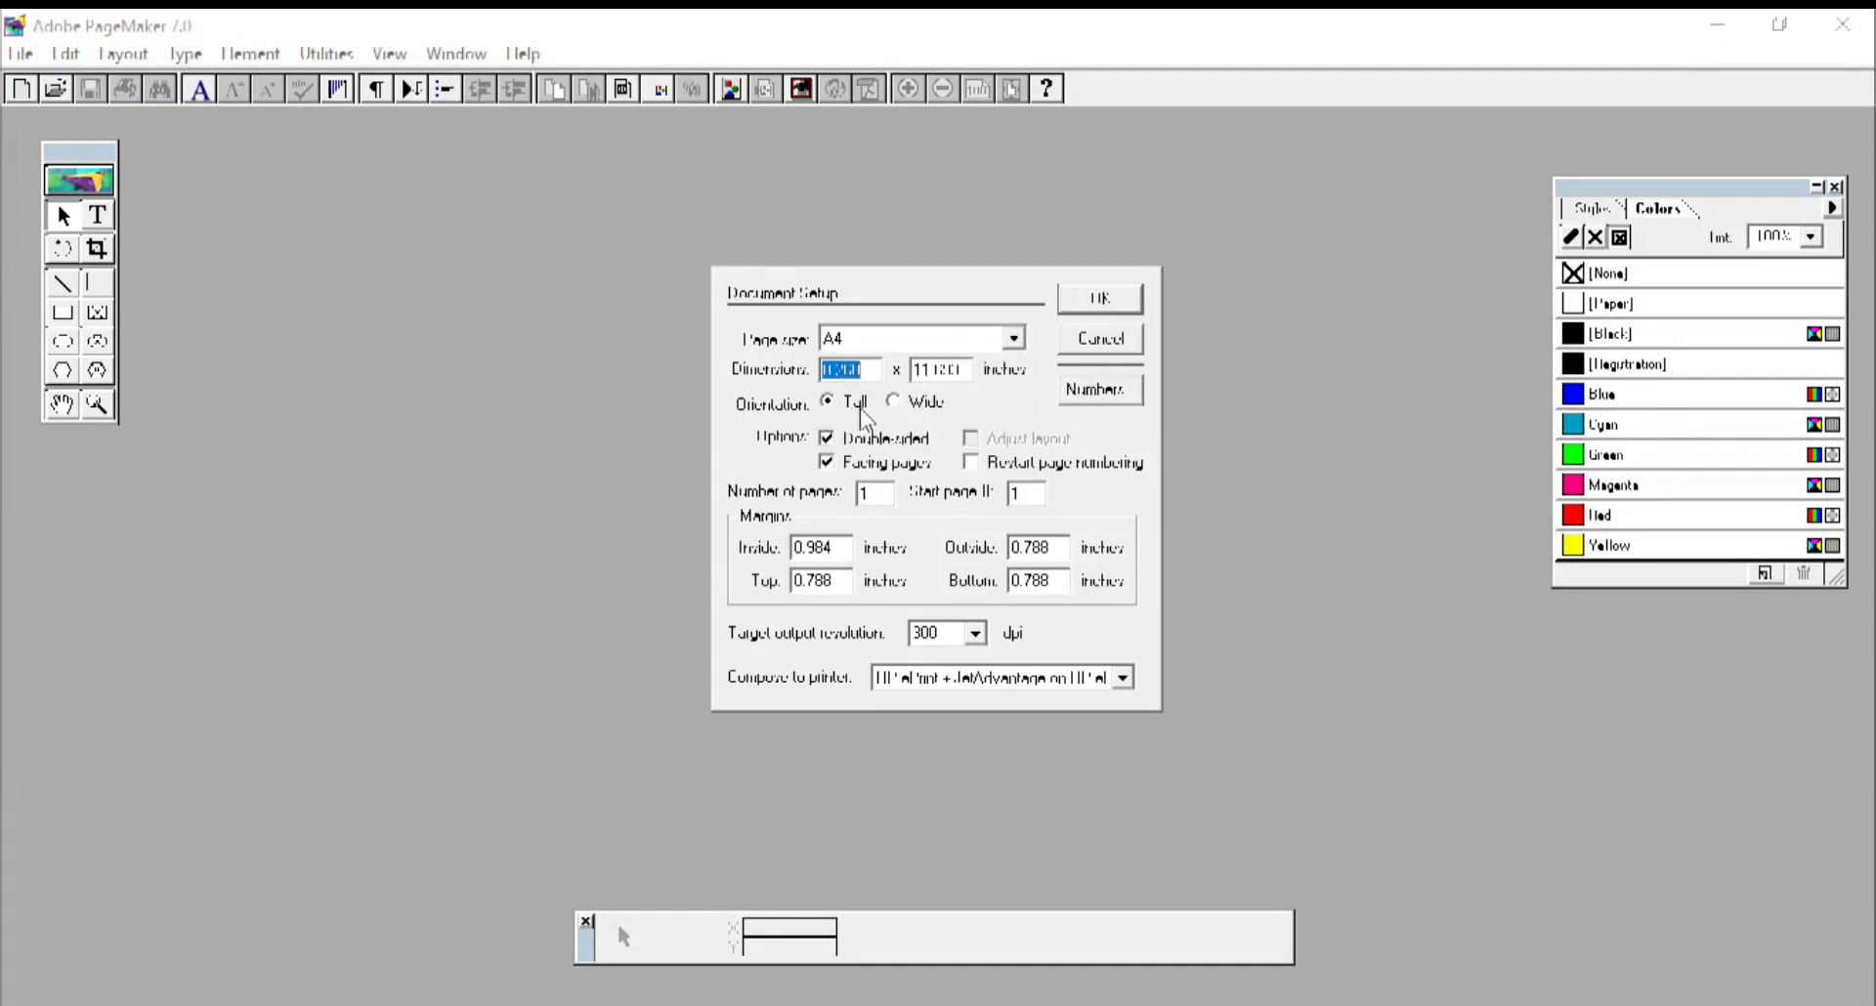
Change the inside, outside, top and bottom margins to 0.5 inch and create the page.
left_click_drag(837, 548, 807, 548)
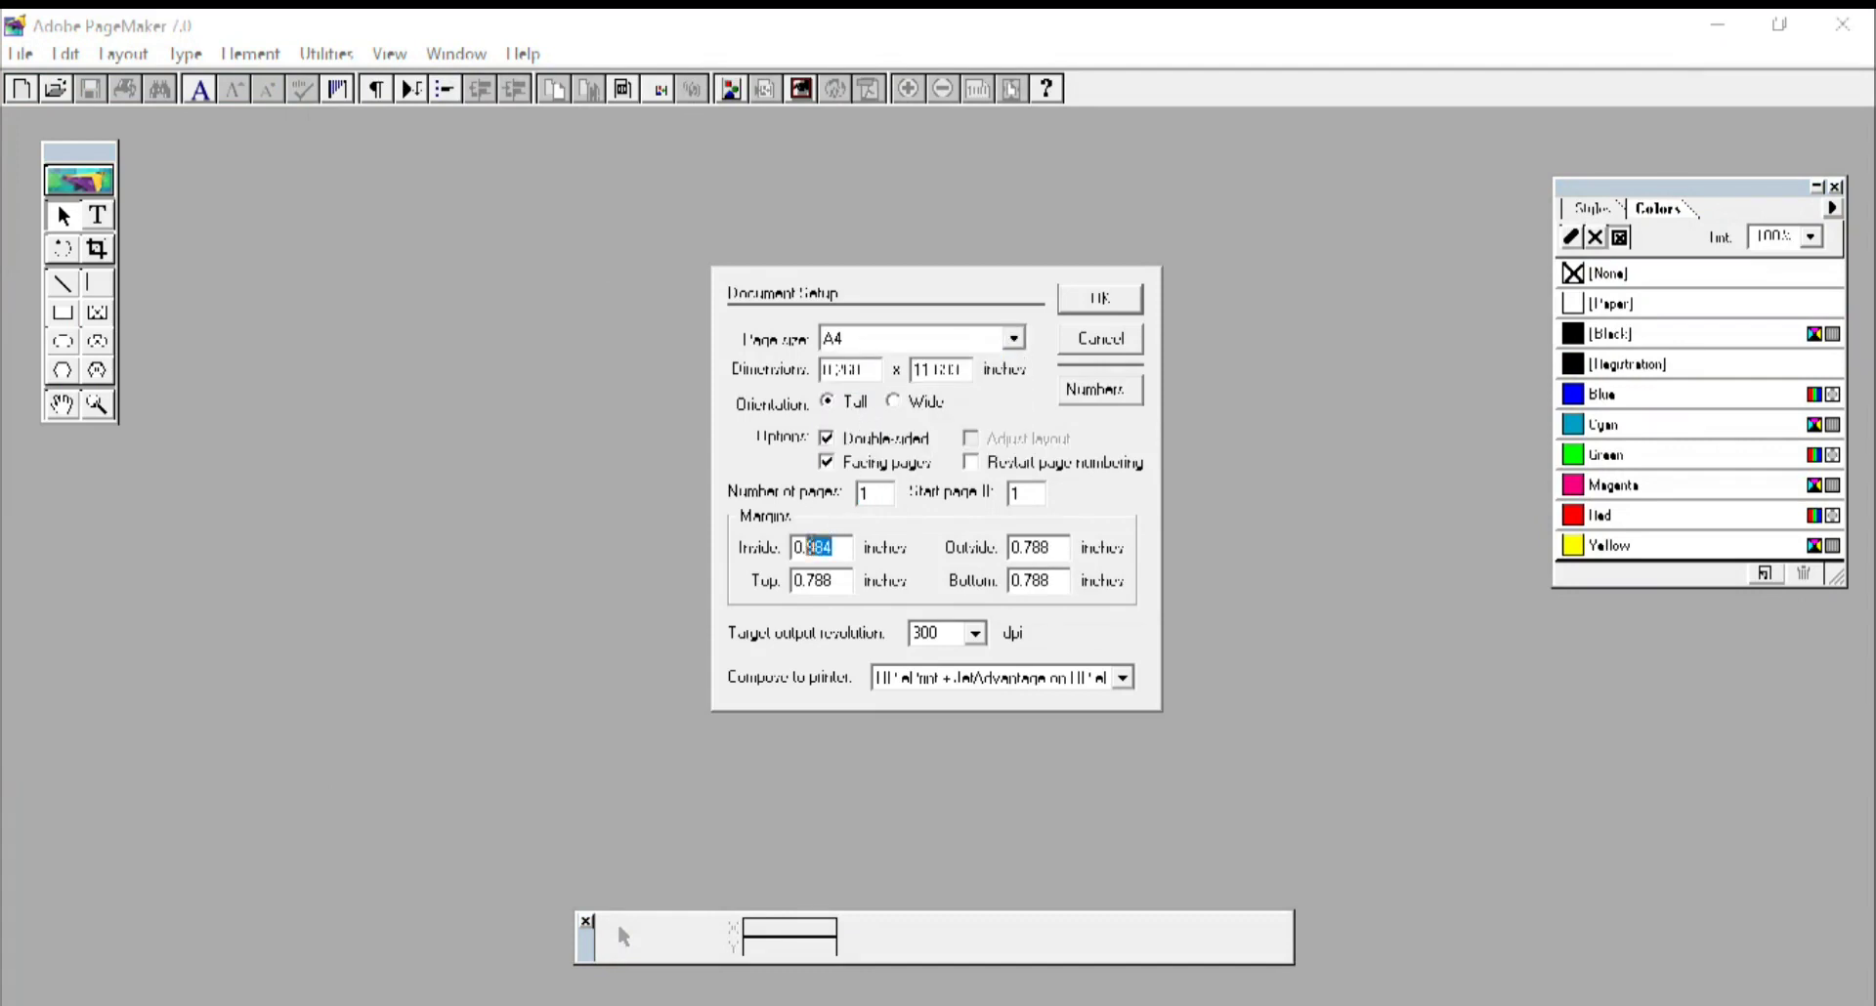
key("BackSpace")
left_click_drag(1064, 540, 1031, 548)
key("BackSpace")
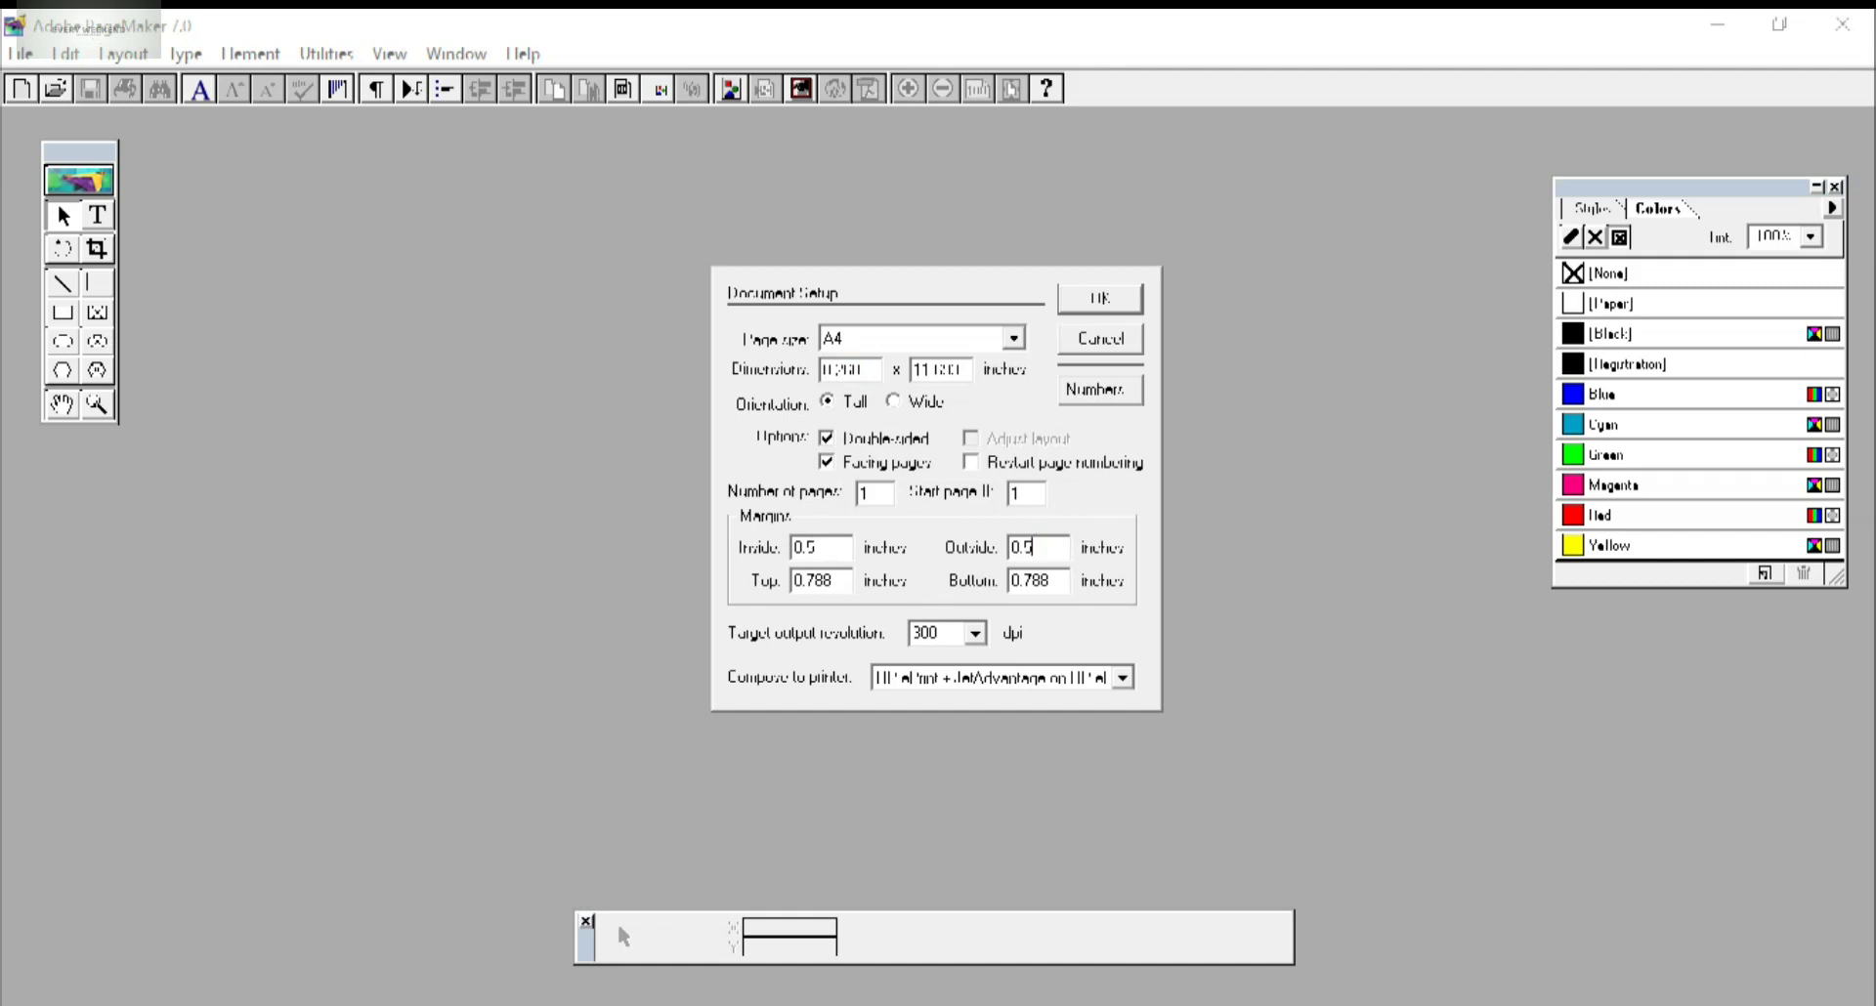
left_click_drag(833, 571, 800, 580)
left_click_drag(1053, 574, 1024, 581)
key("BackSpace")
type("5")
key("Return")
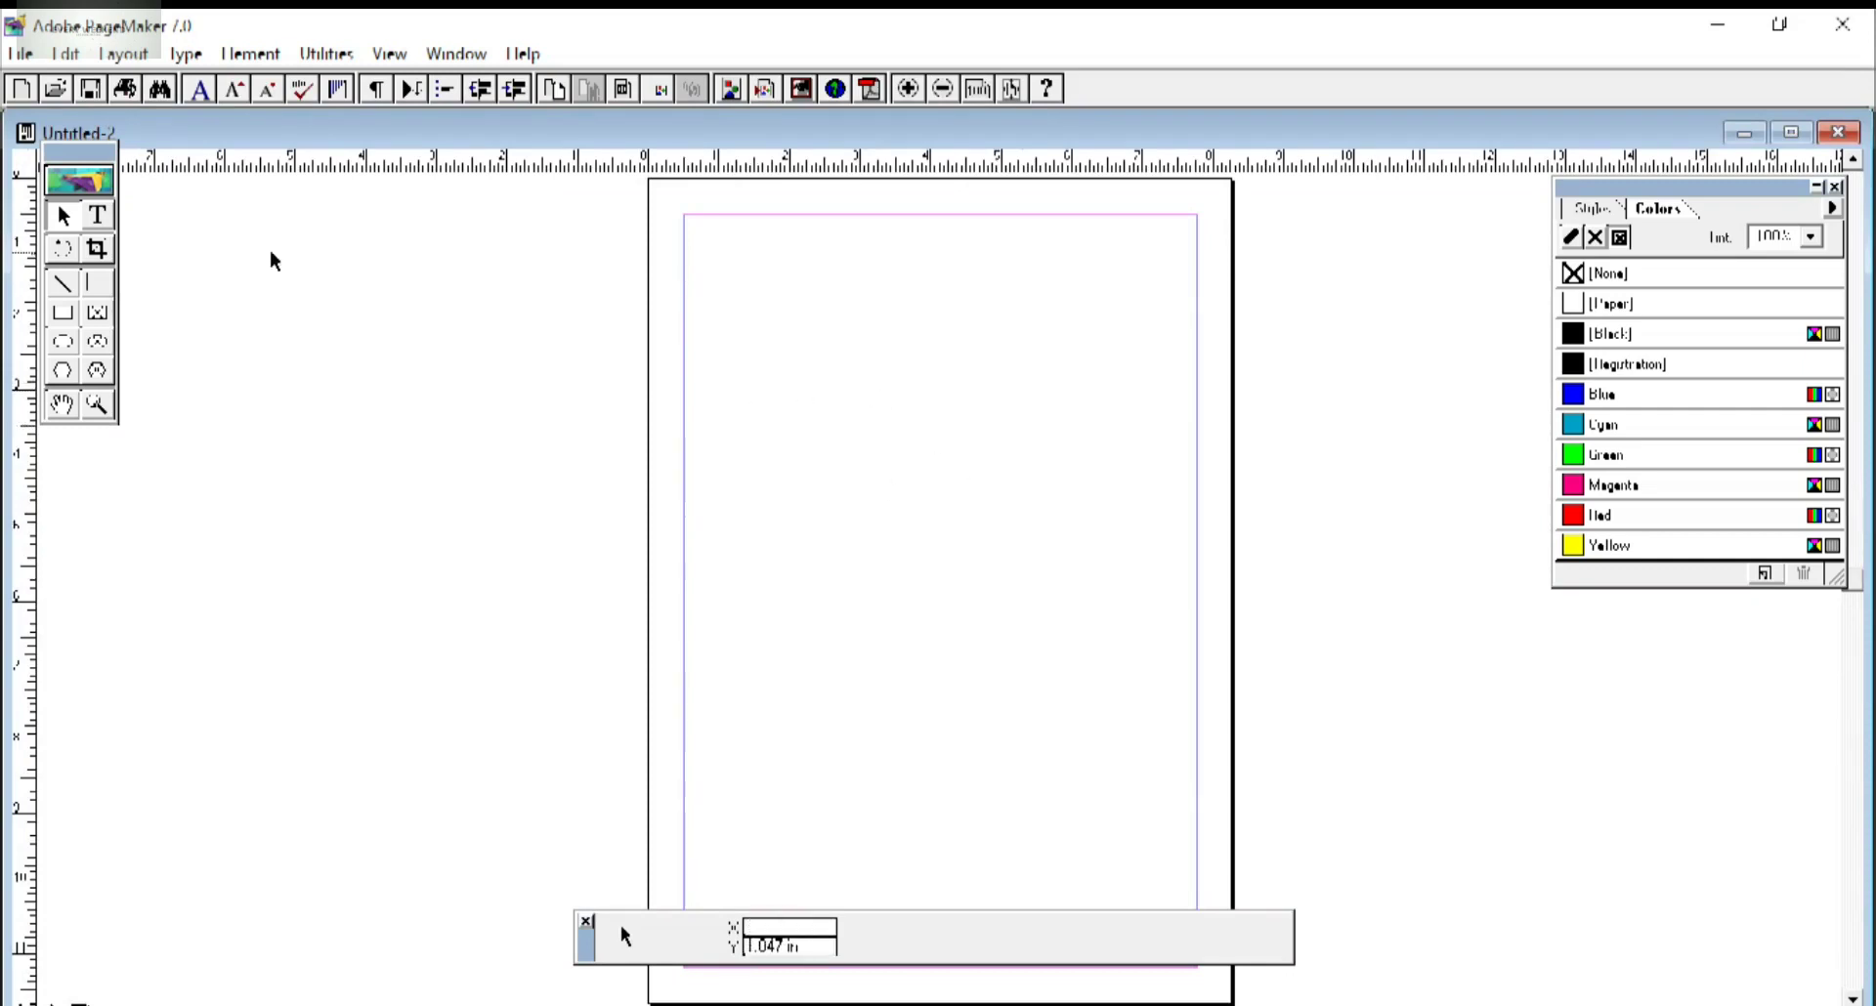
Draw a rectangle across the top of the page for the header band.
left_click(65, 311)
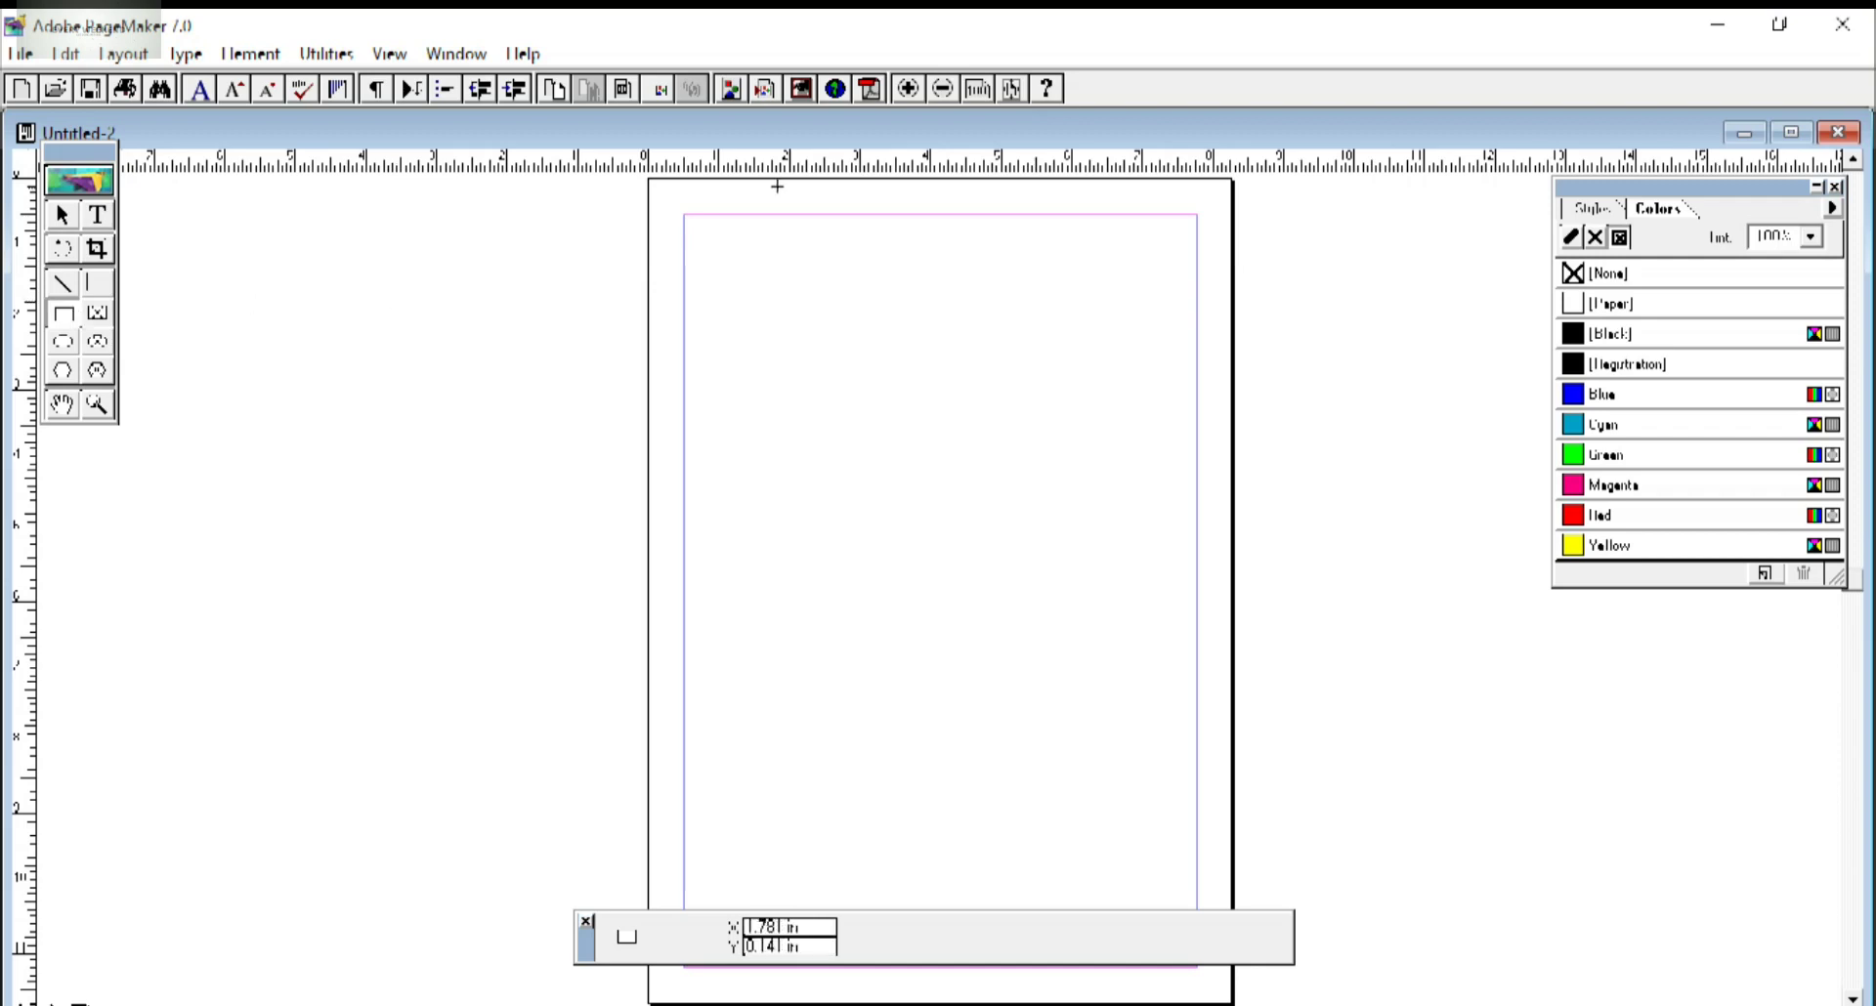
left_click_drag(684, 213, 1196, 359)
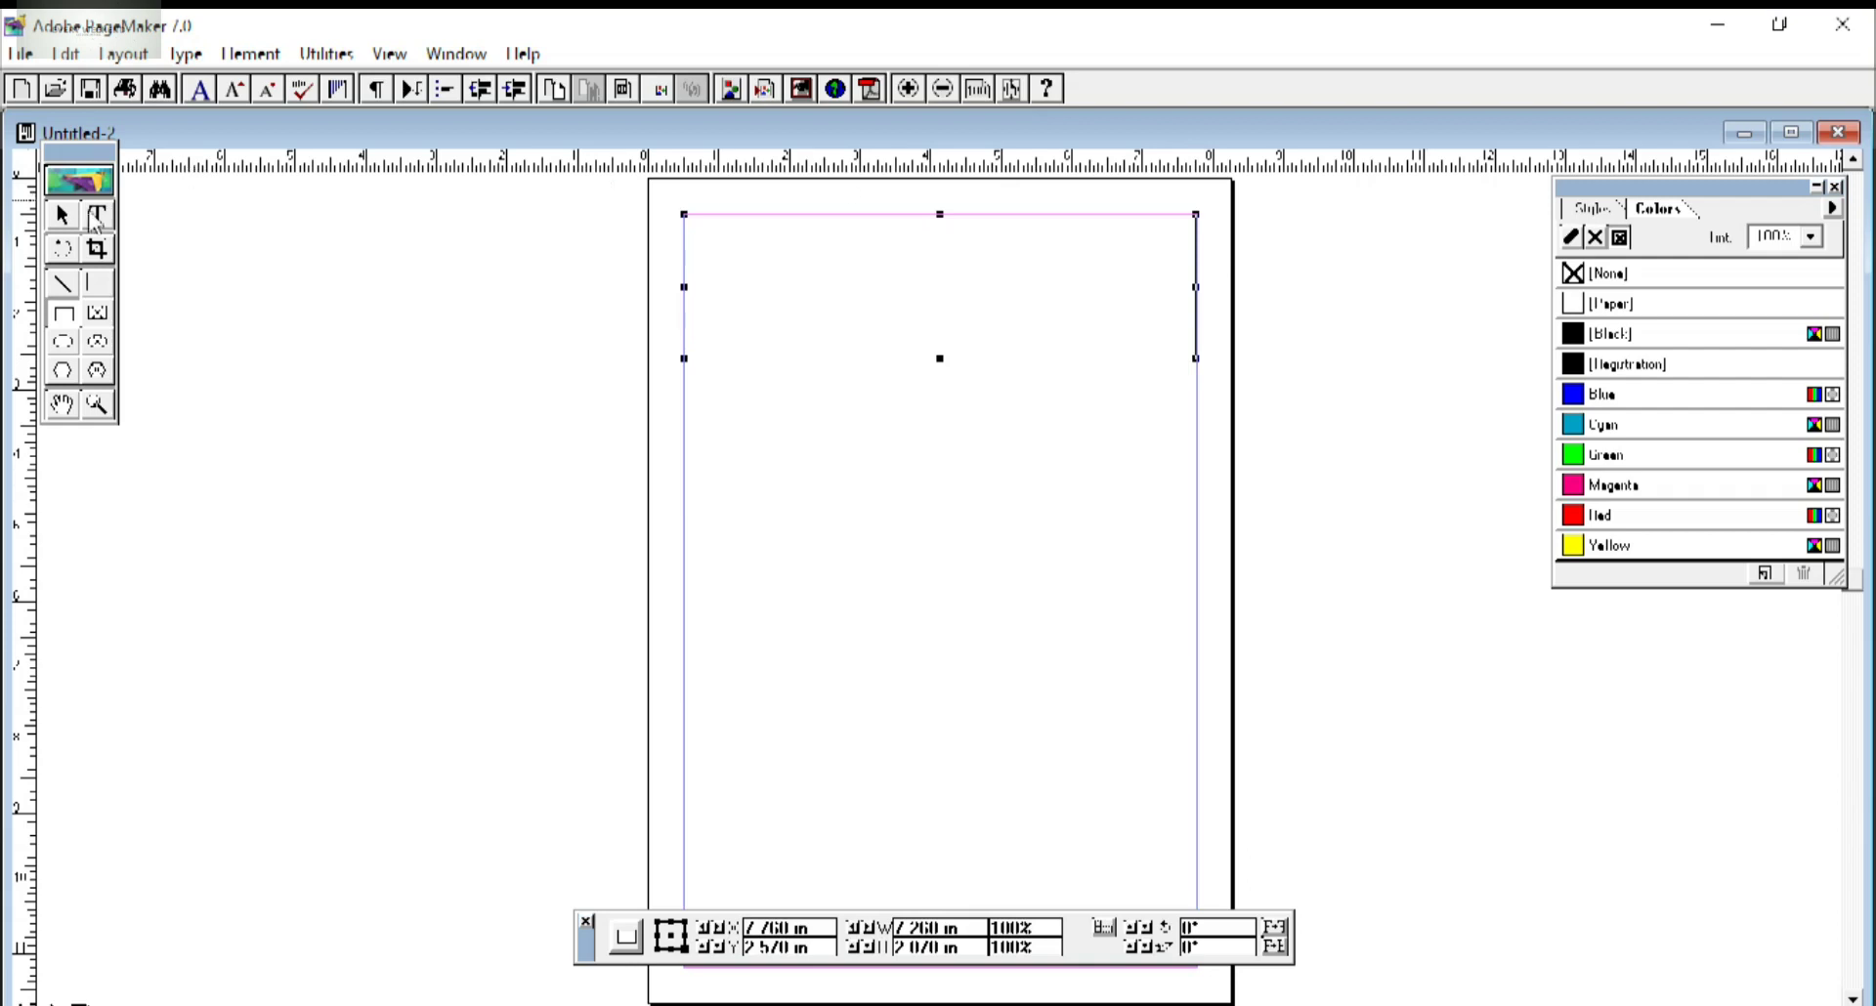
left_click(64, 215)
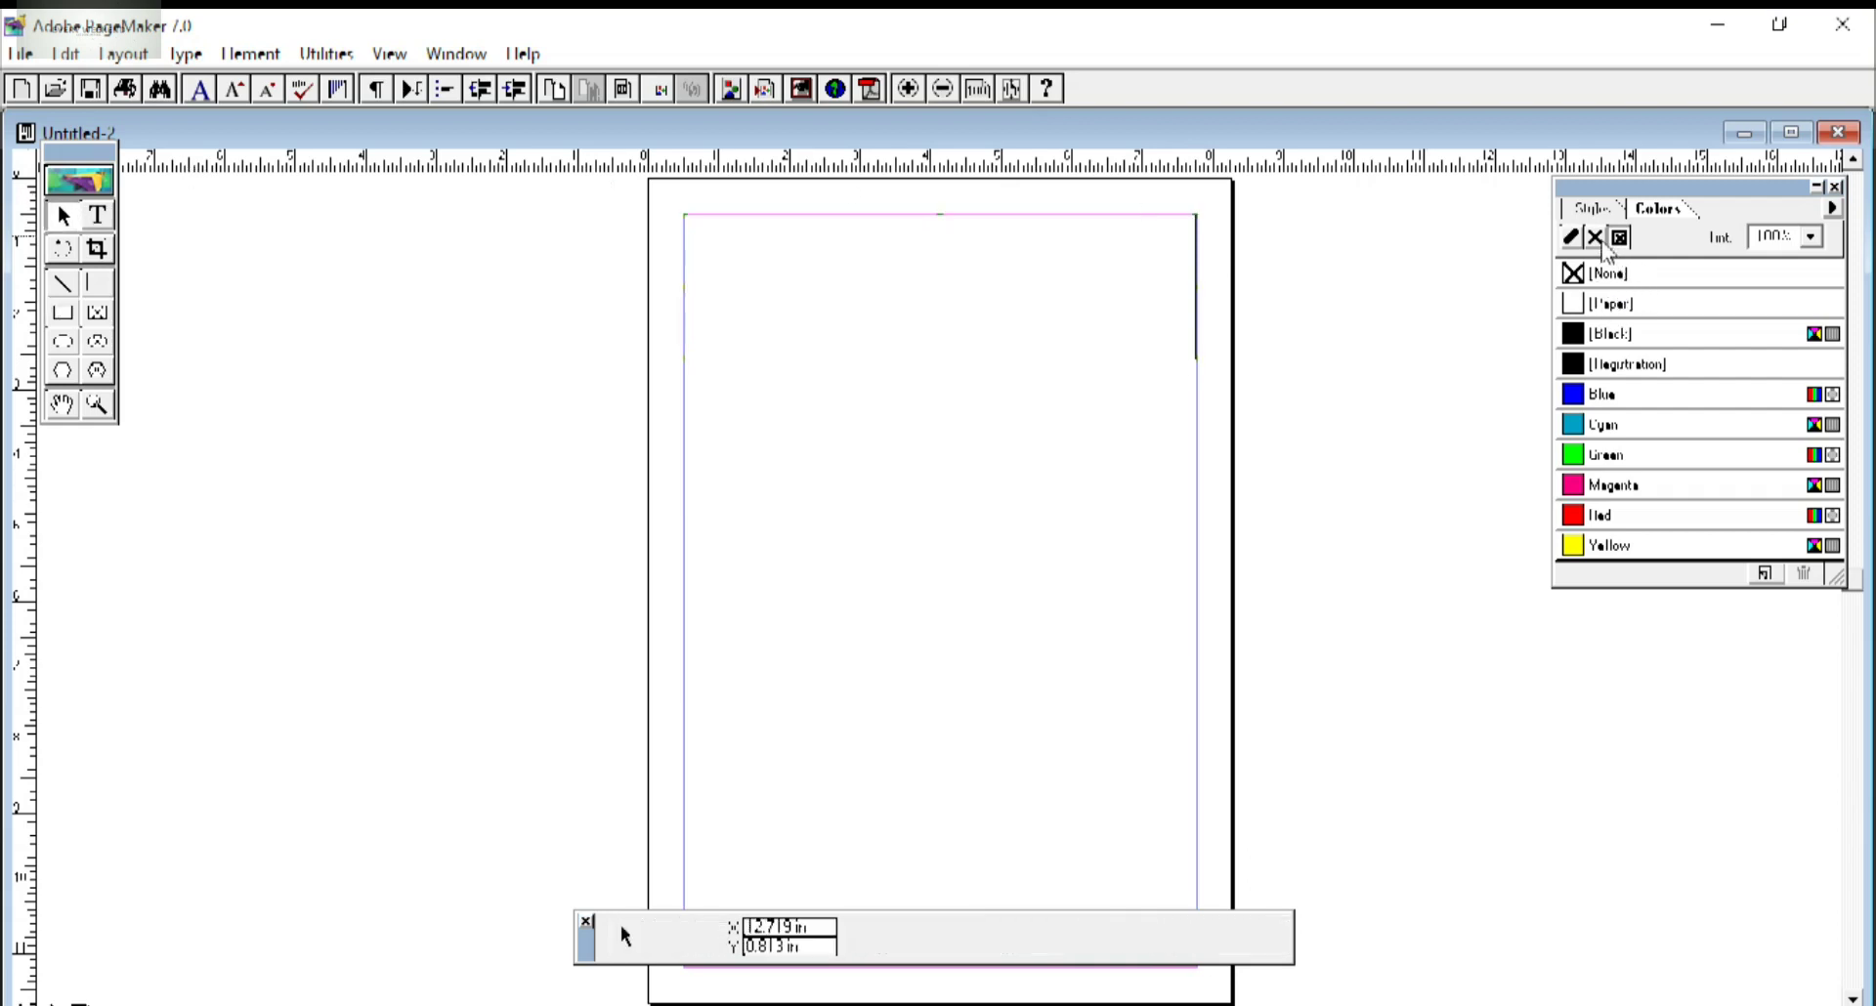
Fill the header rectangle with Blue at 85% tint.
left_click(1607, 273)
left_click(1607, 396)
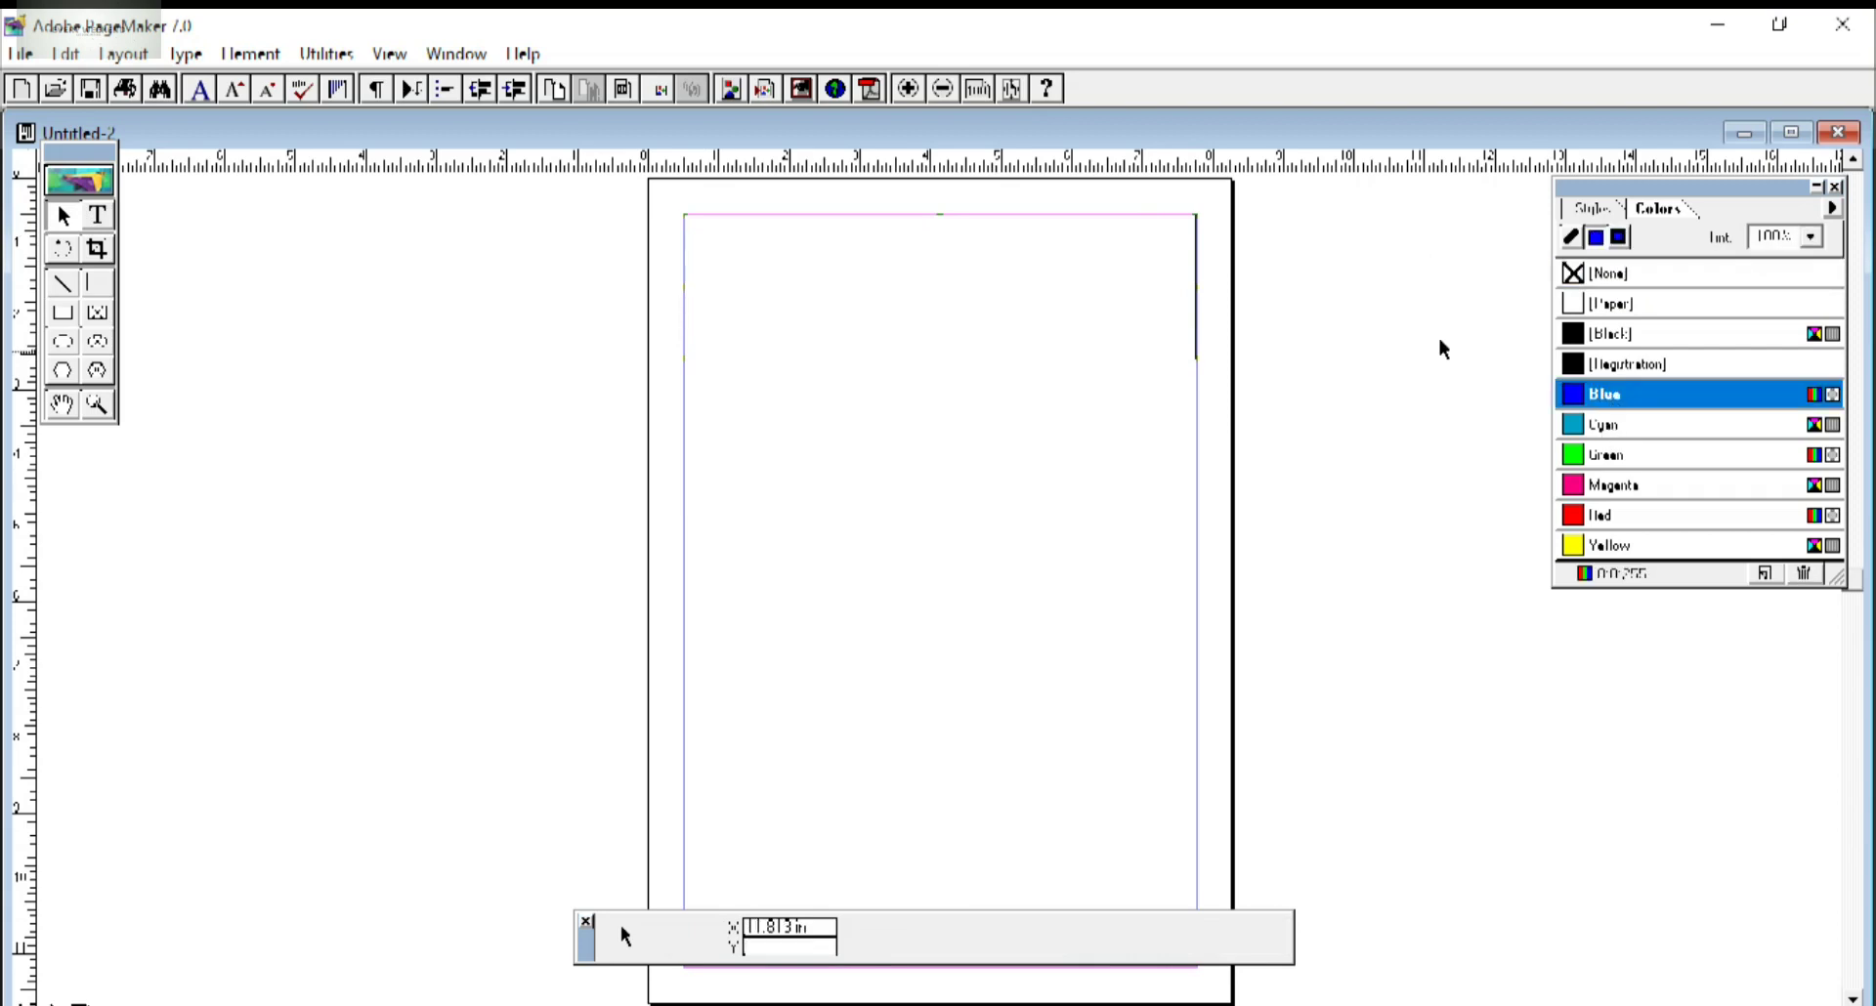
left_click(1177, 358)
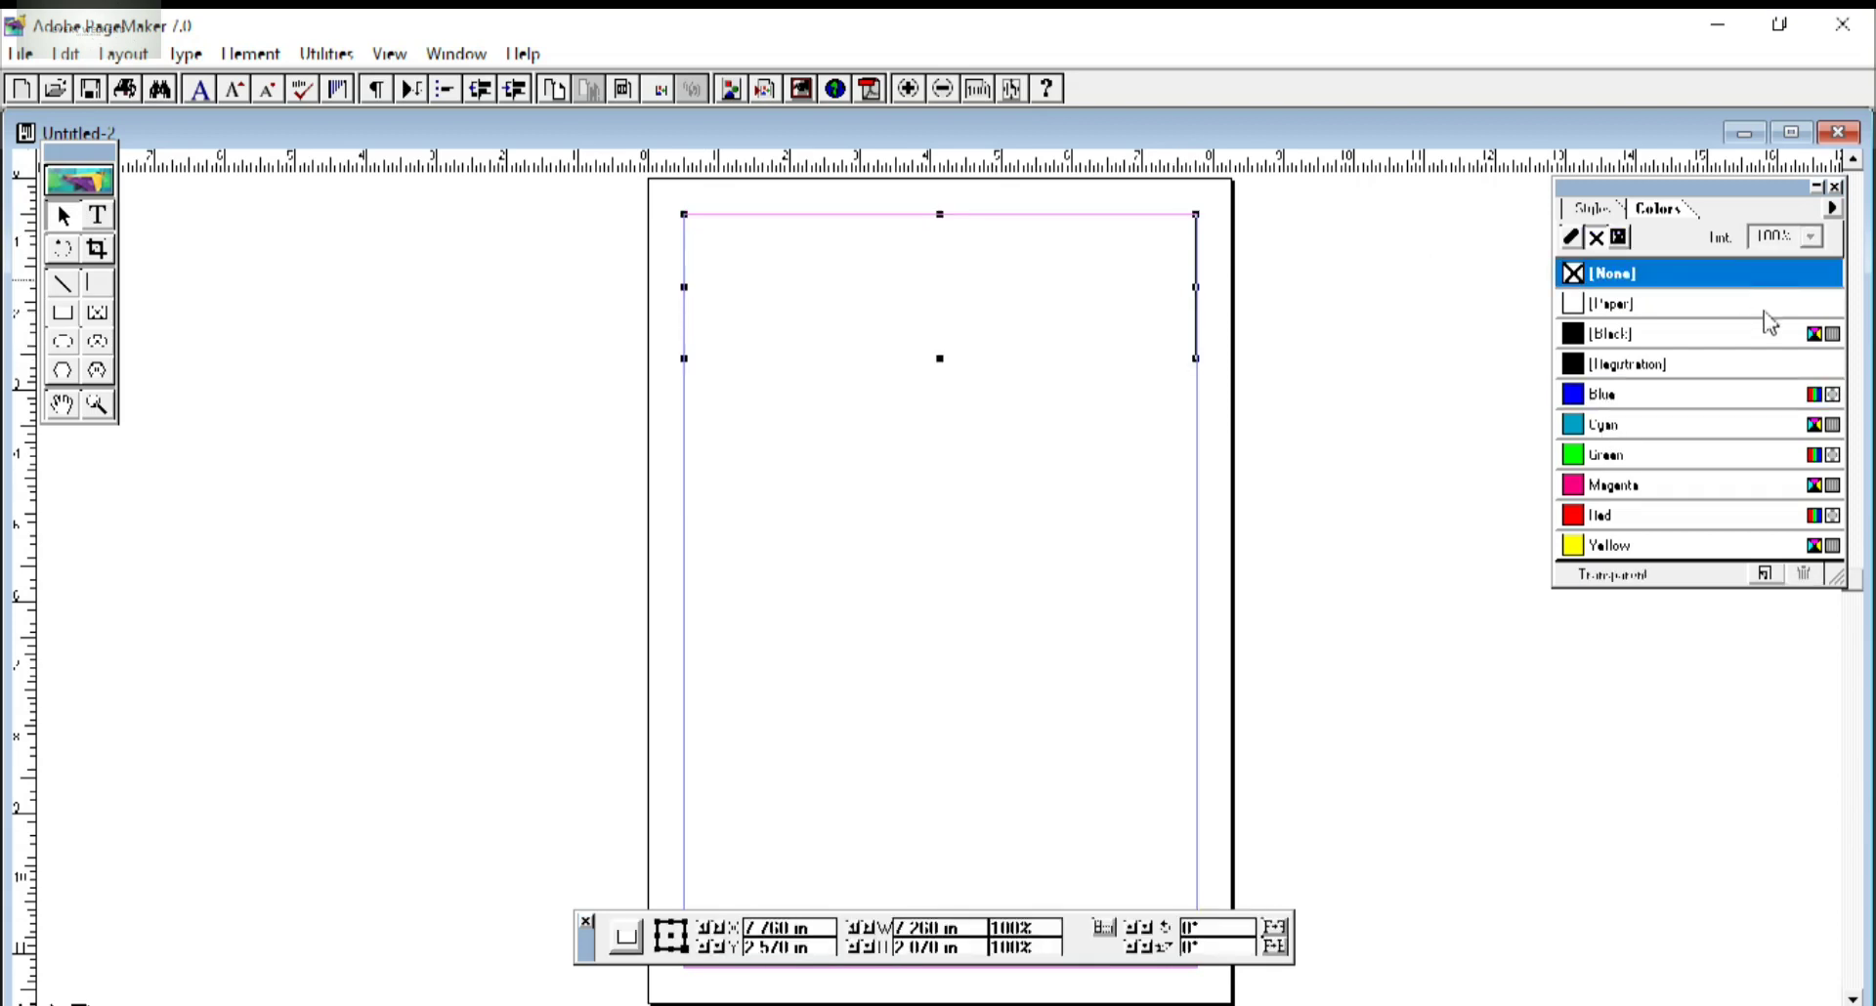
left_click(1602, 395)
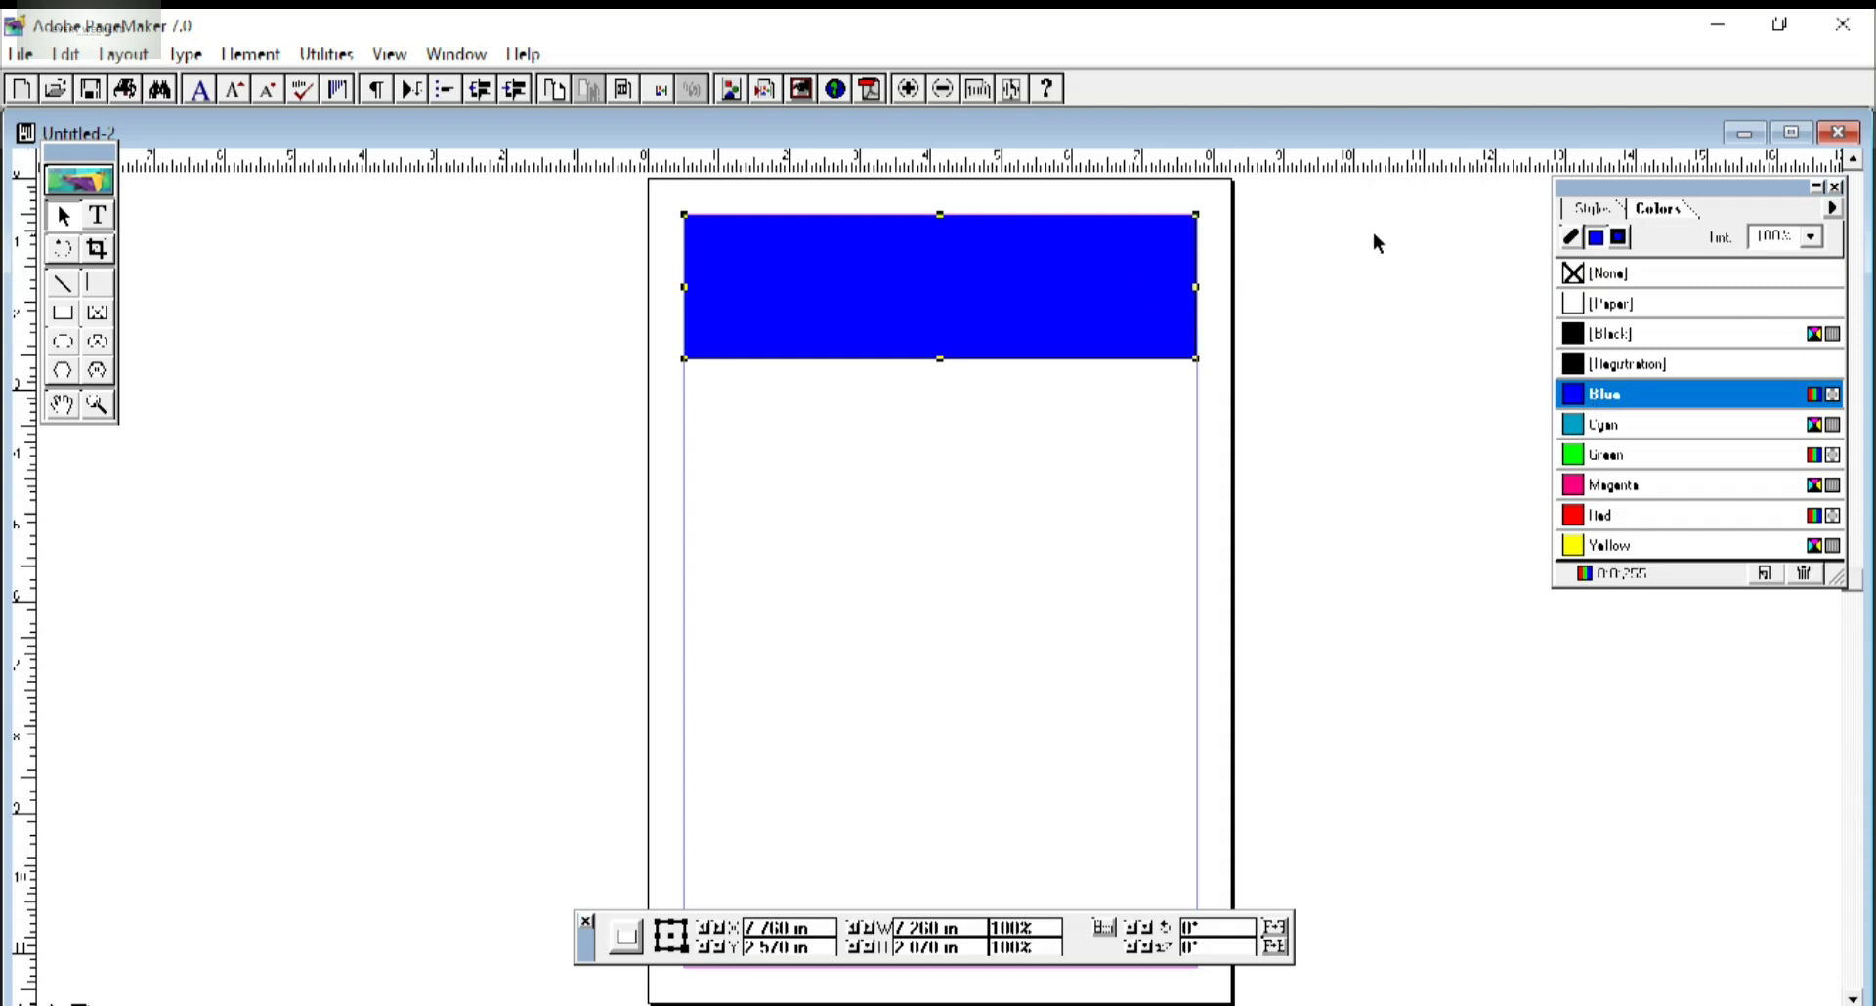
left_click(1810, 238)
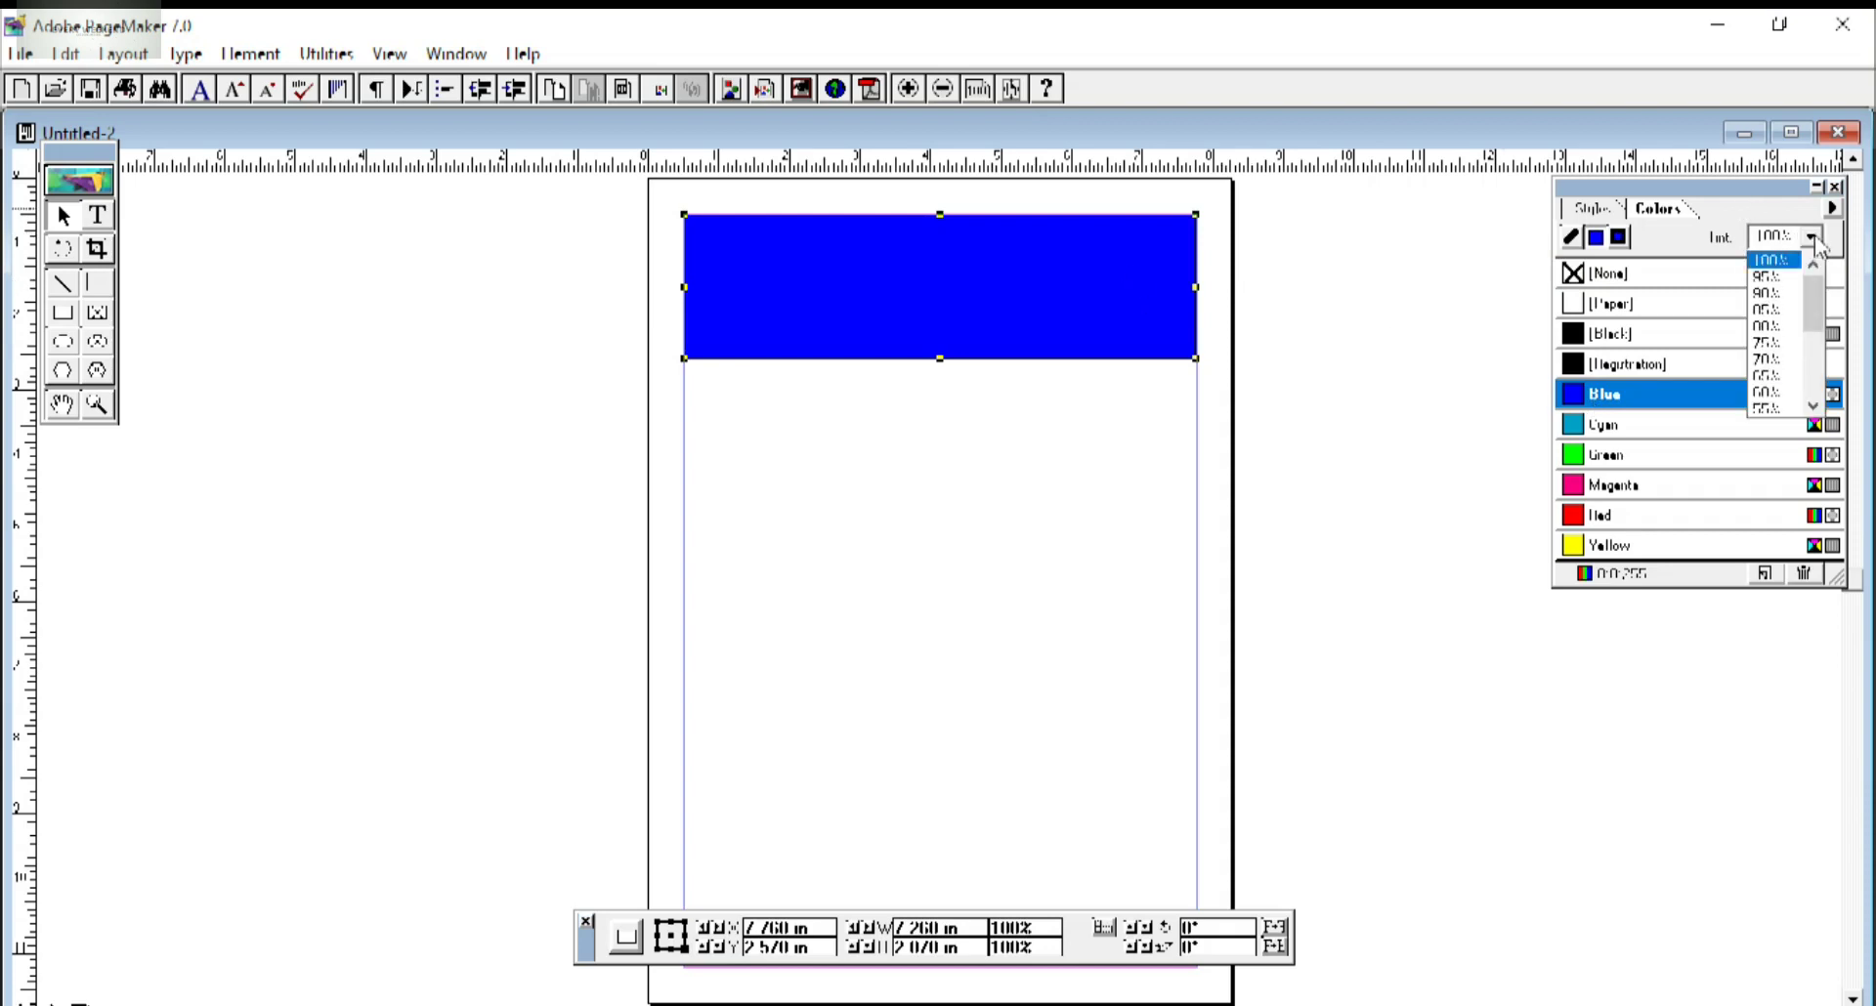
left_click(1791, 311)
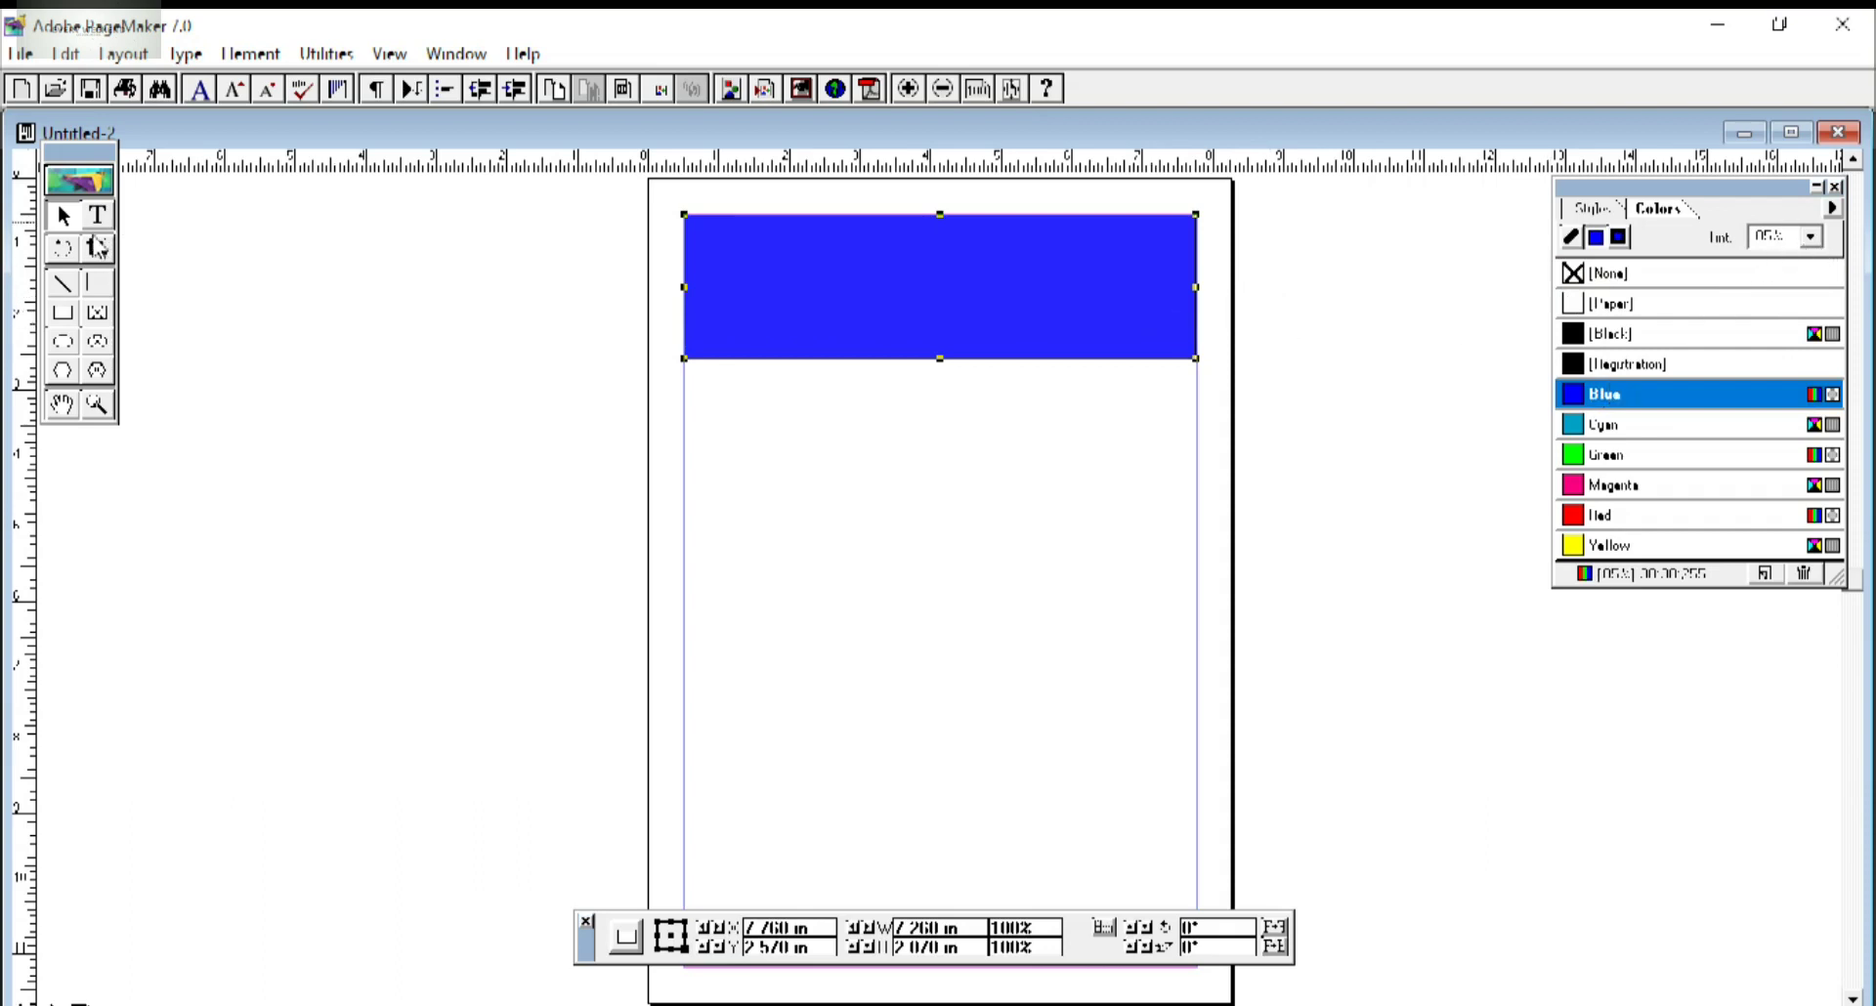
left_click(63, 313)
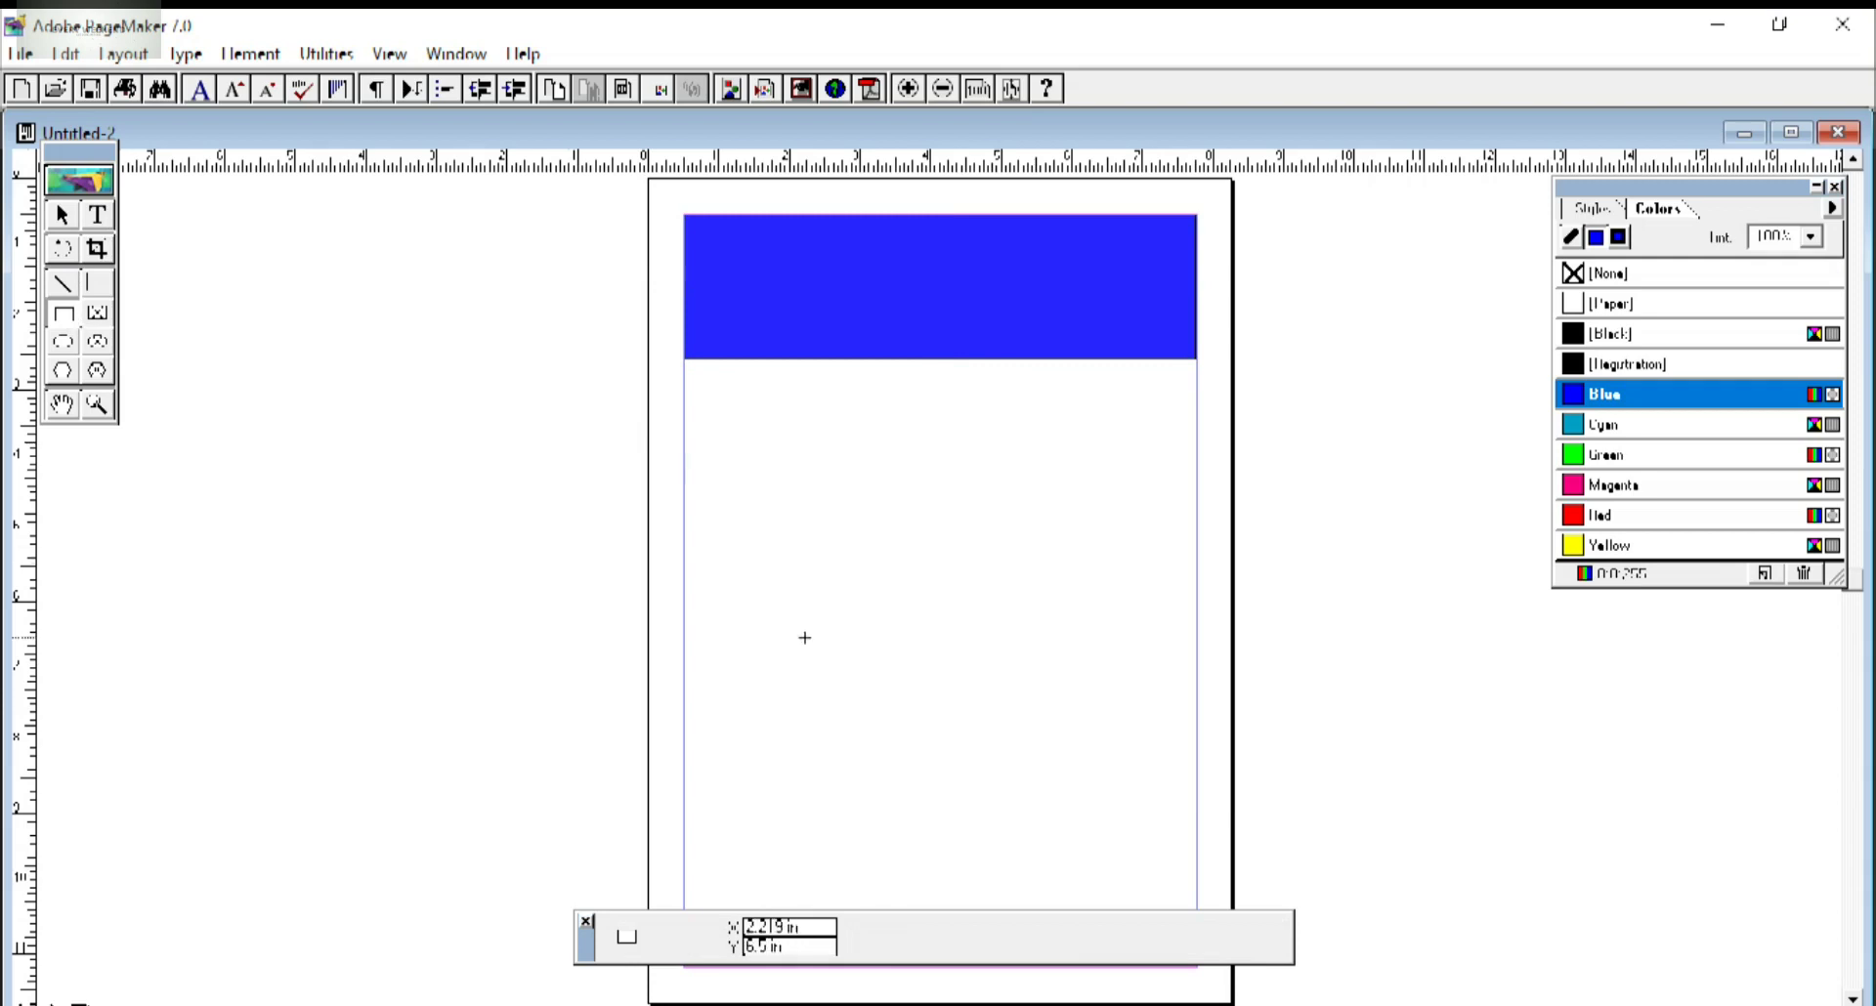
Draw a footer rectangle along the page bottom and give it an 85% blue tint.
left_click(942, 89)
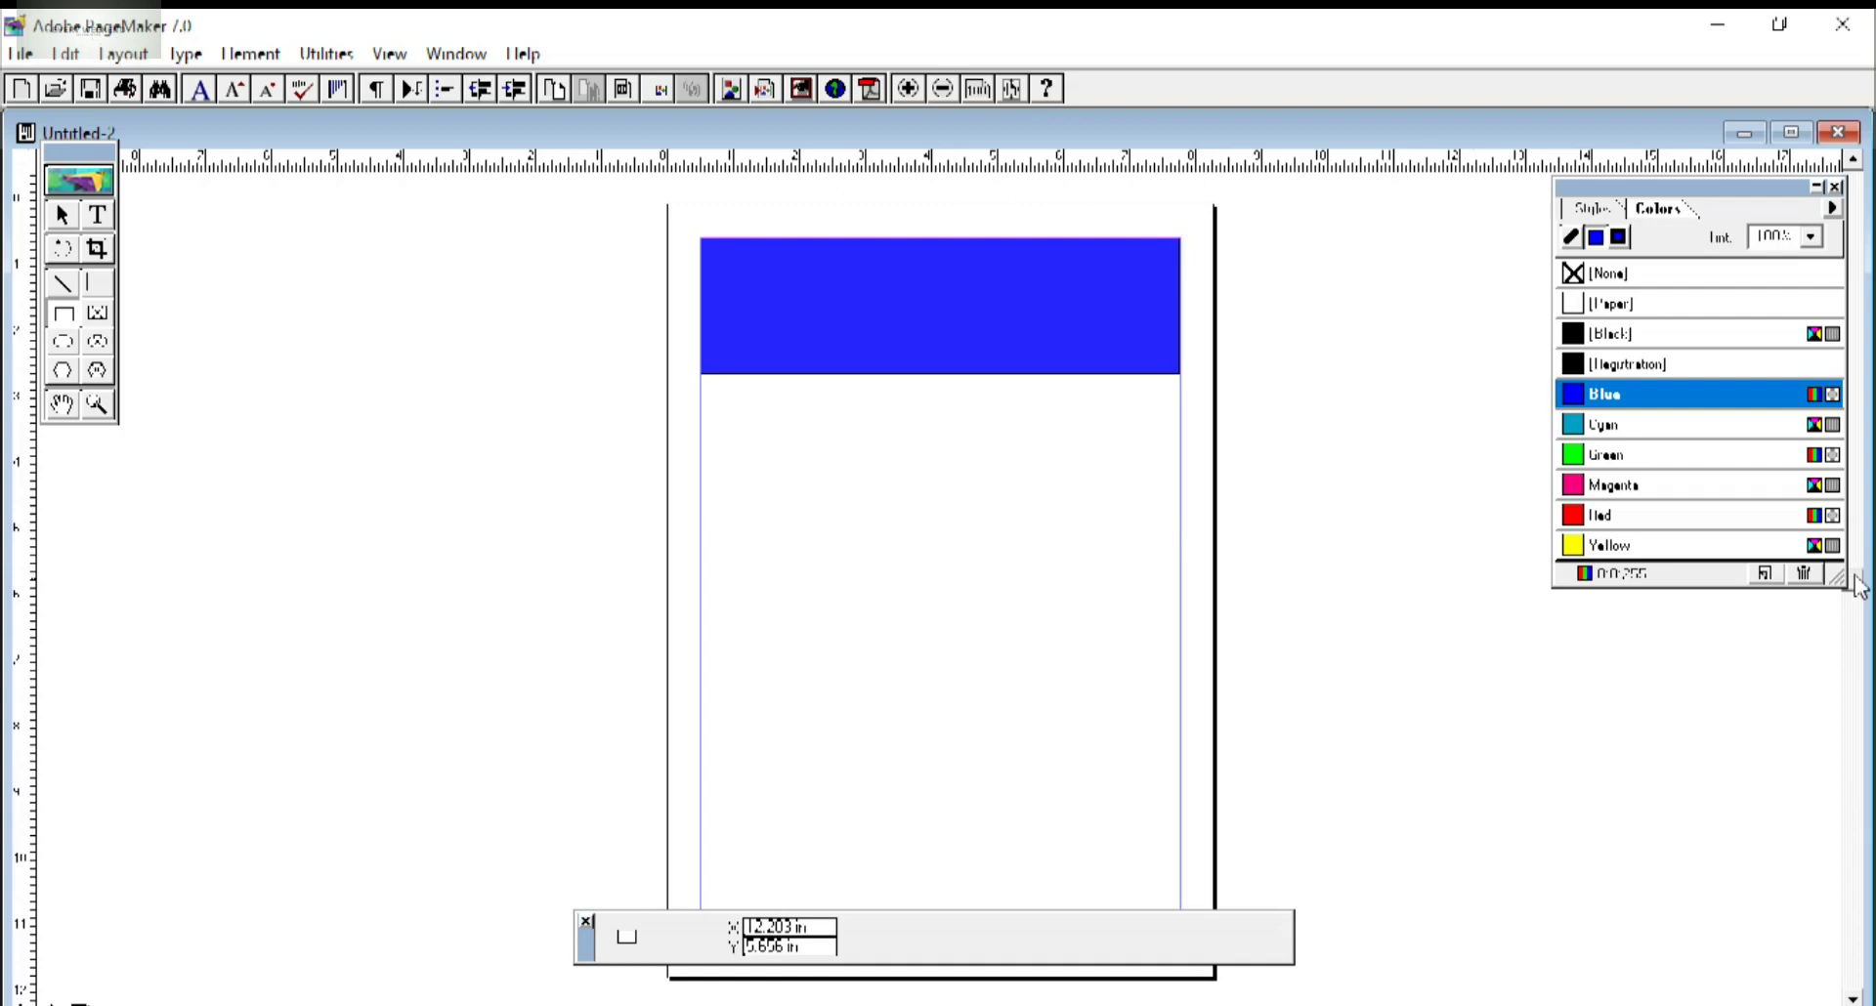
scroll(1857, 596, "down", 1)
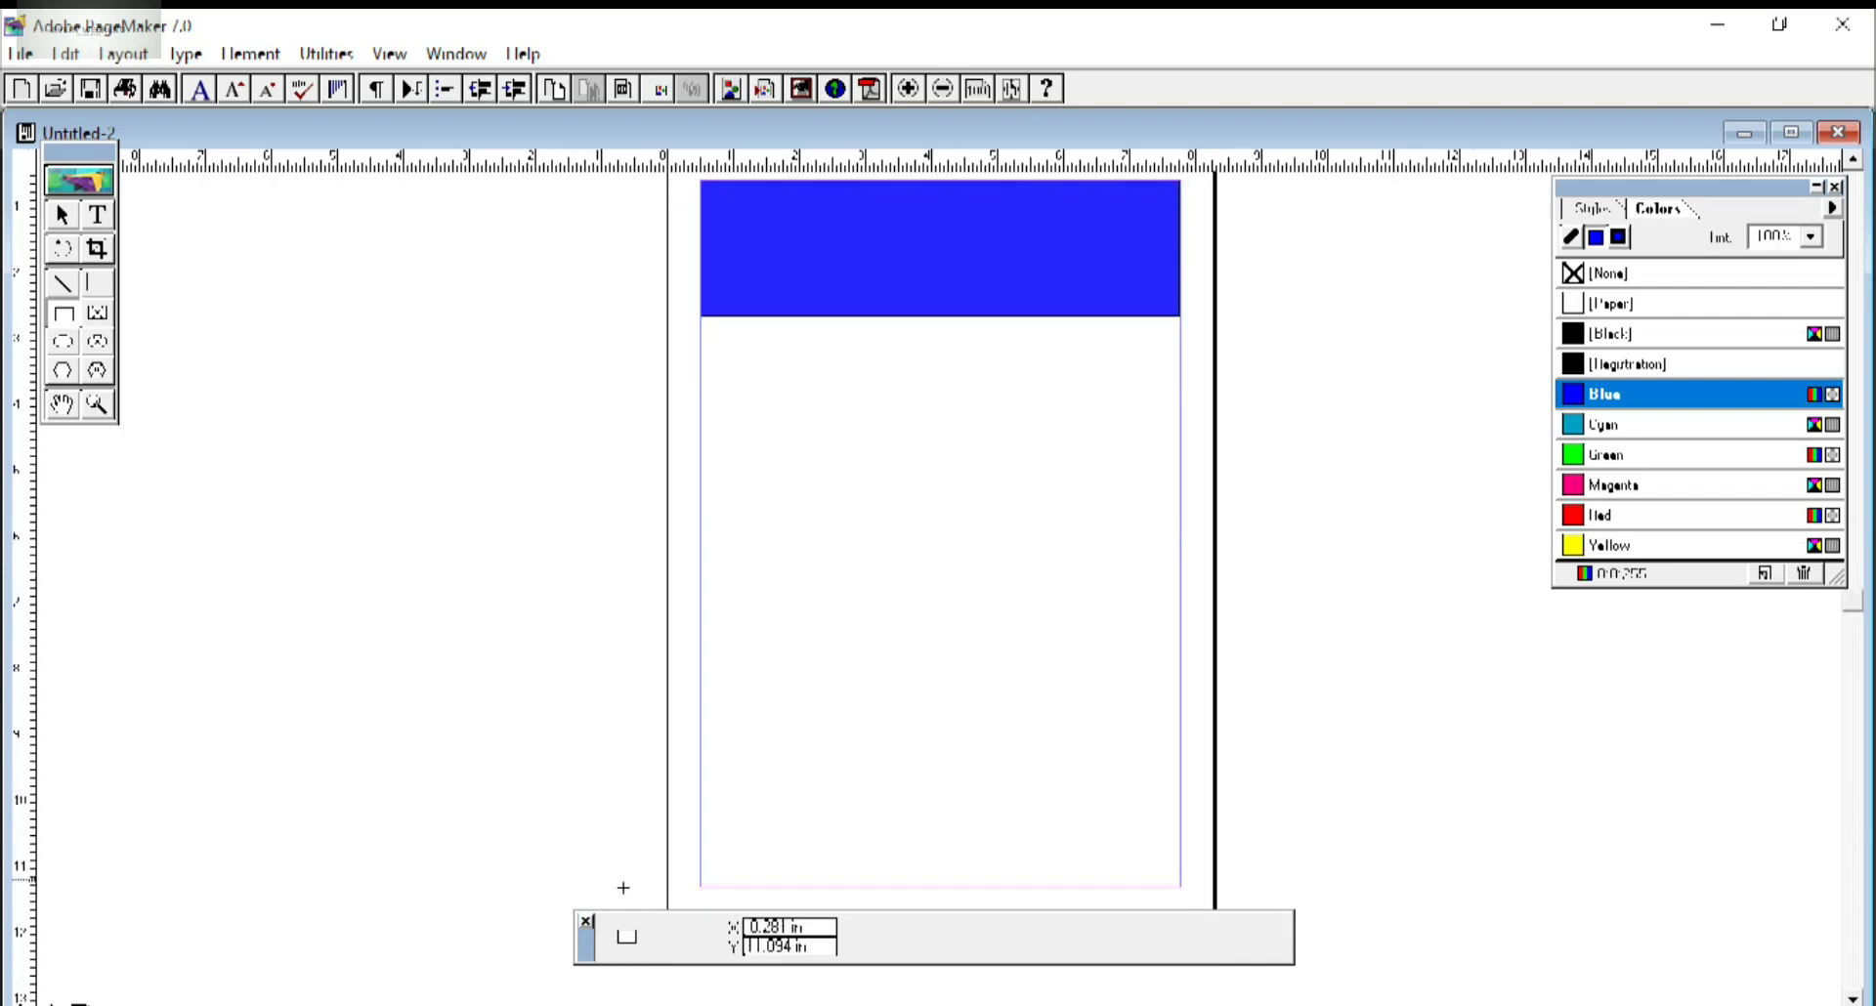
left_click_drag(701, 826, 1180, 887)
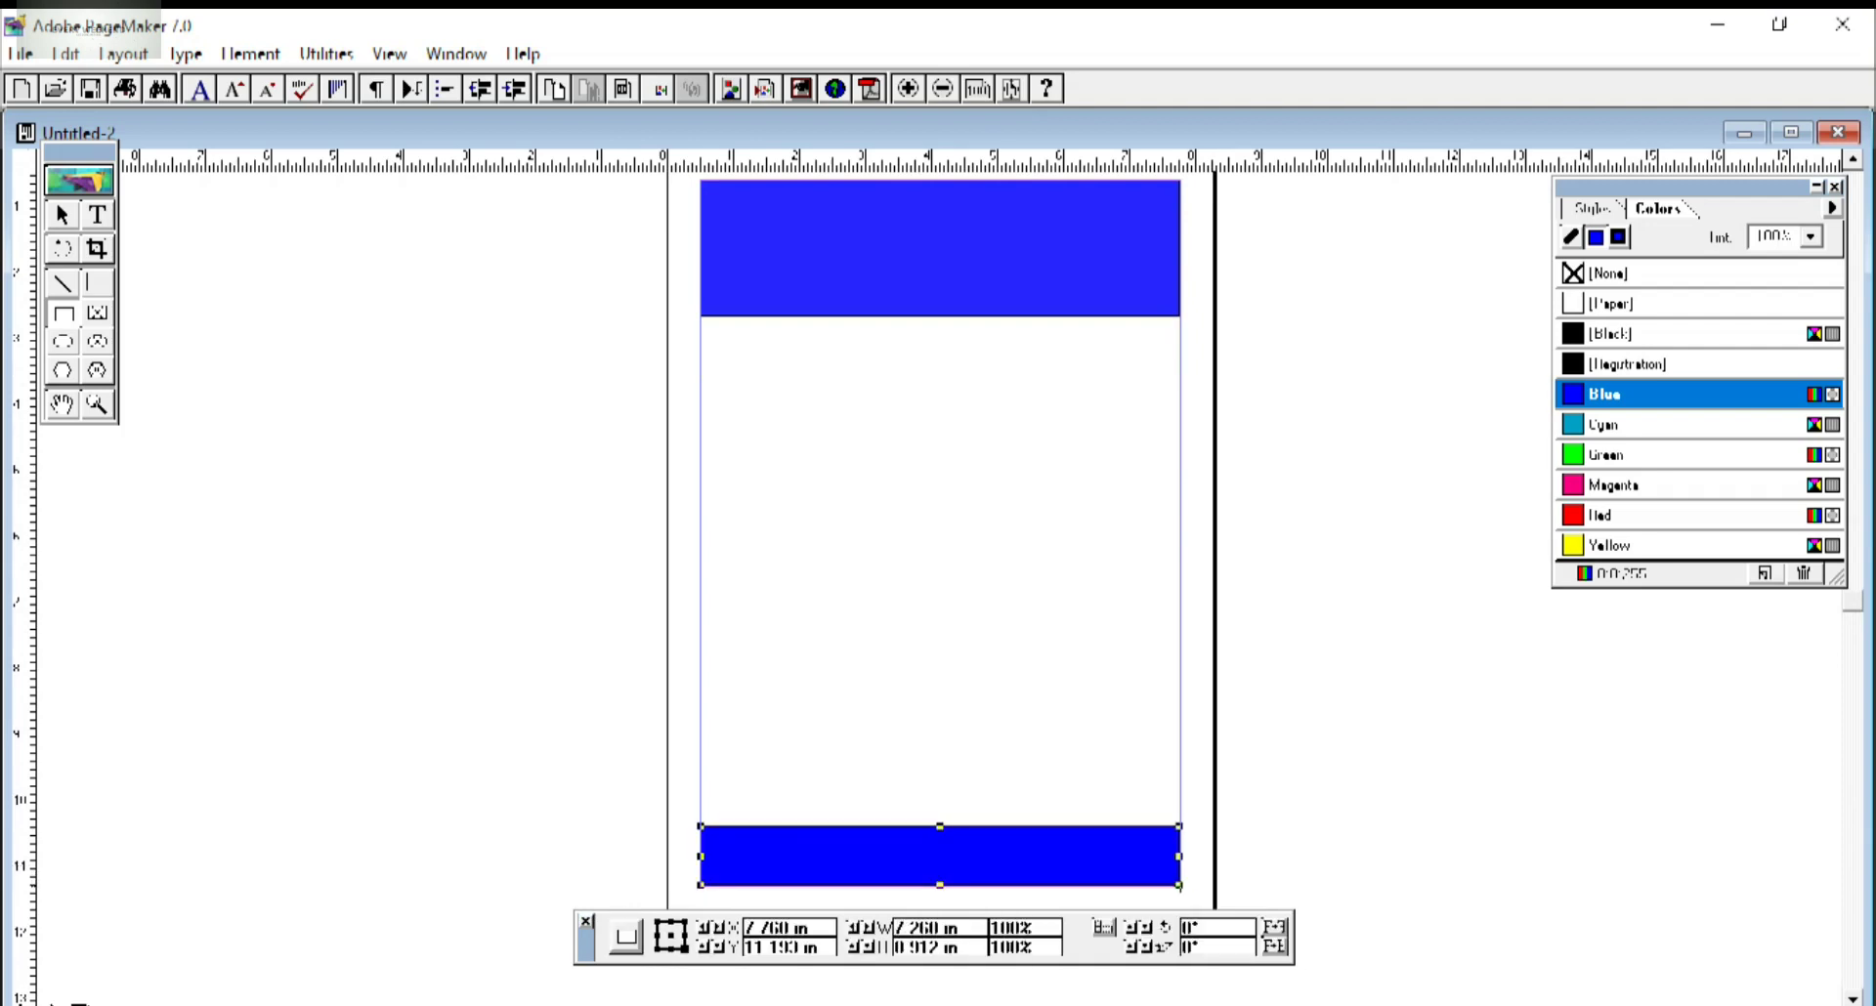
left_click(1811, 237)
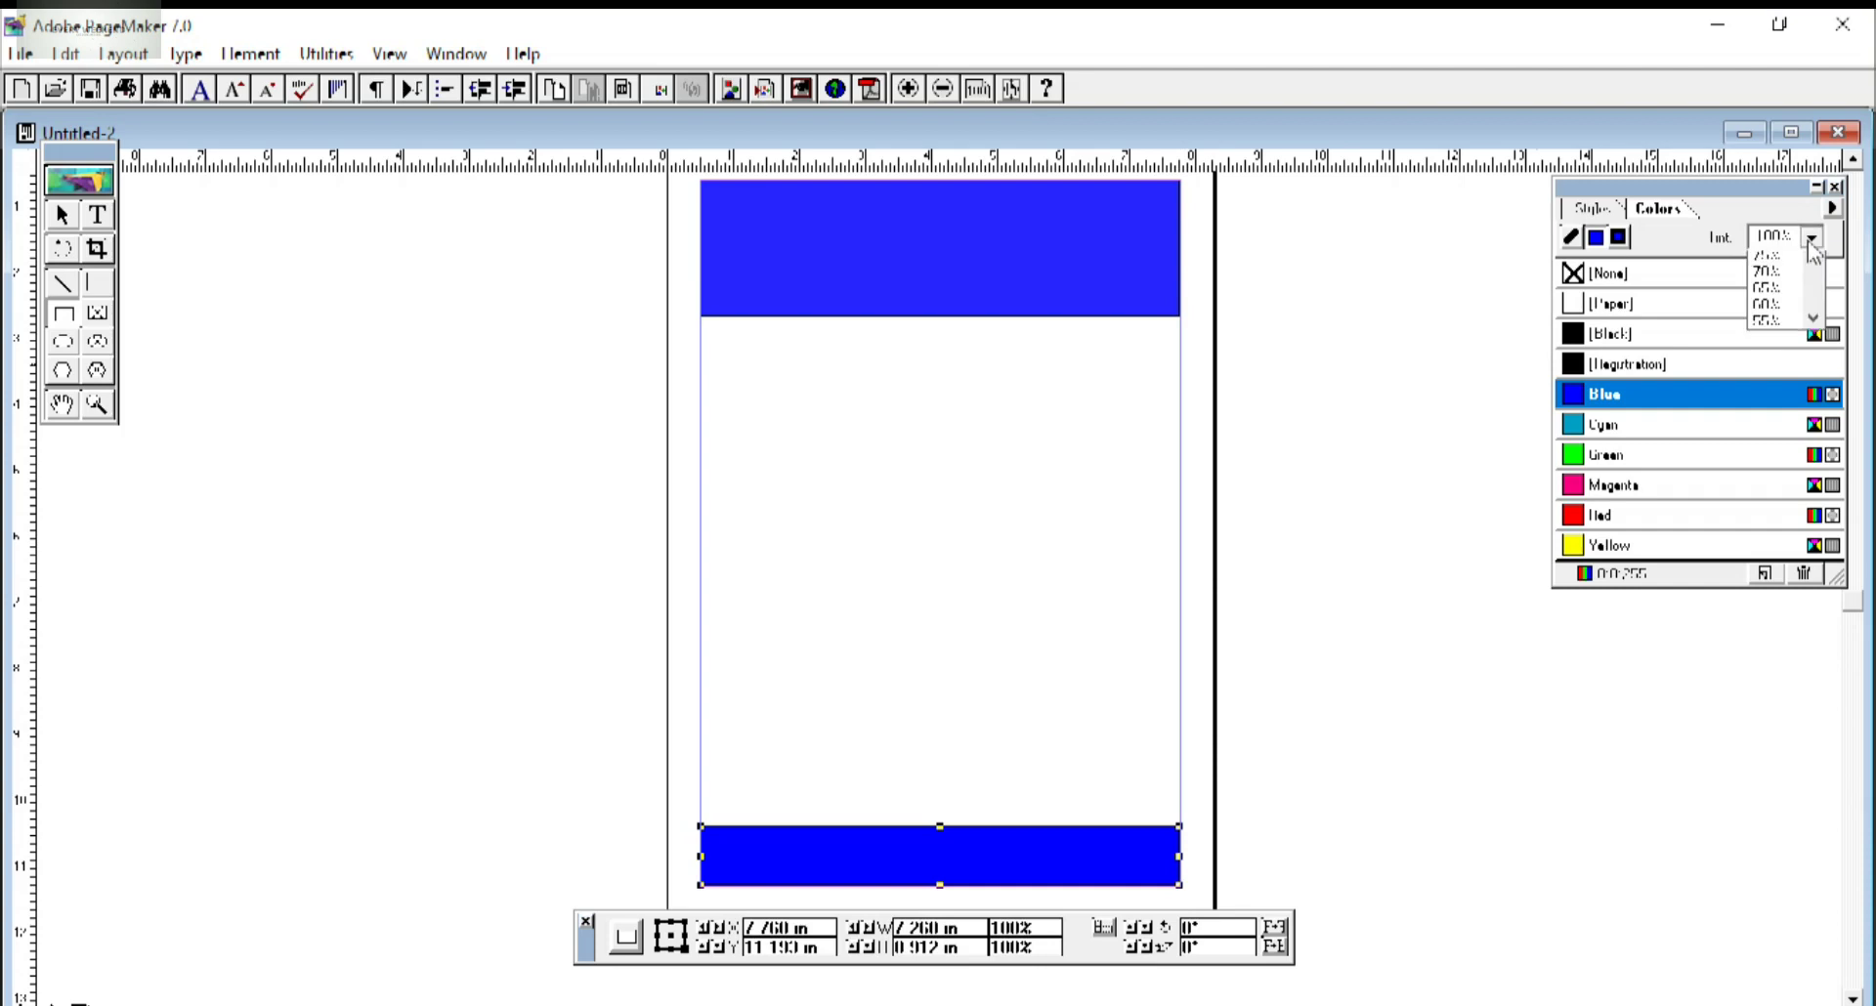
left_click(1774, 311)
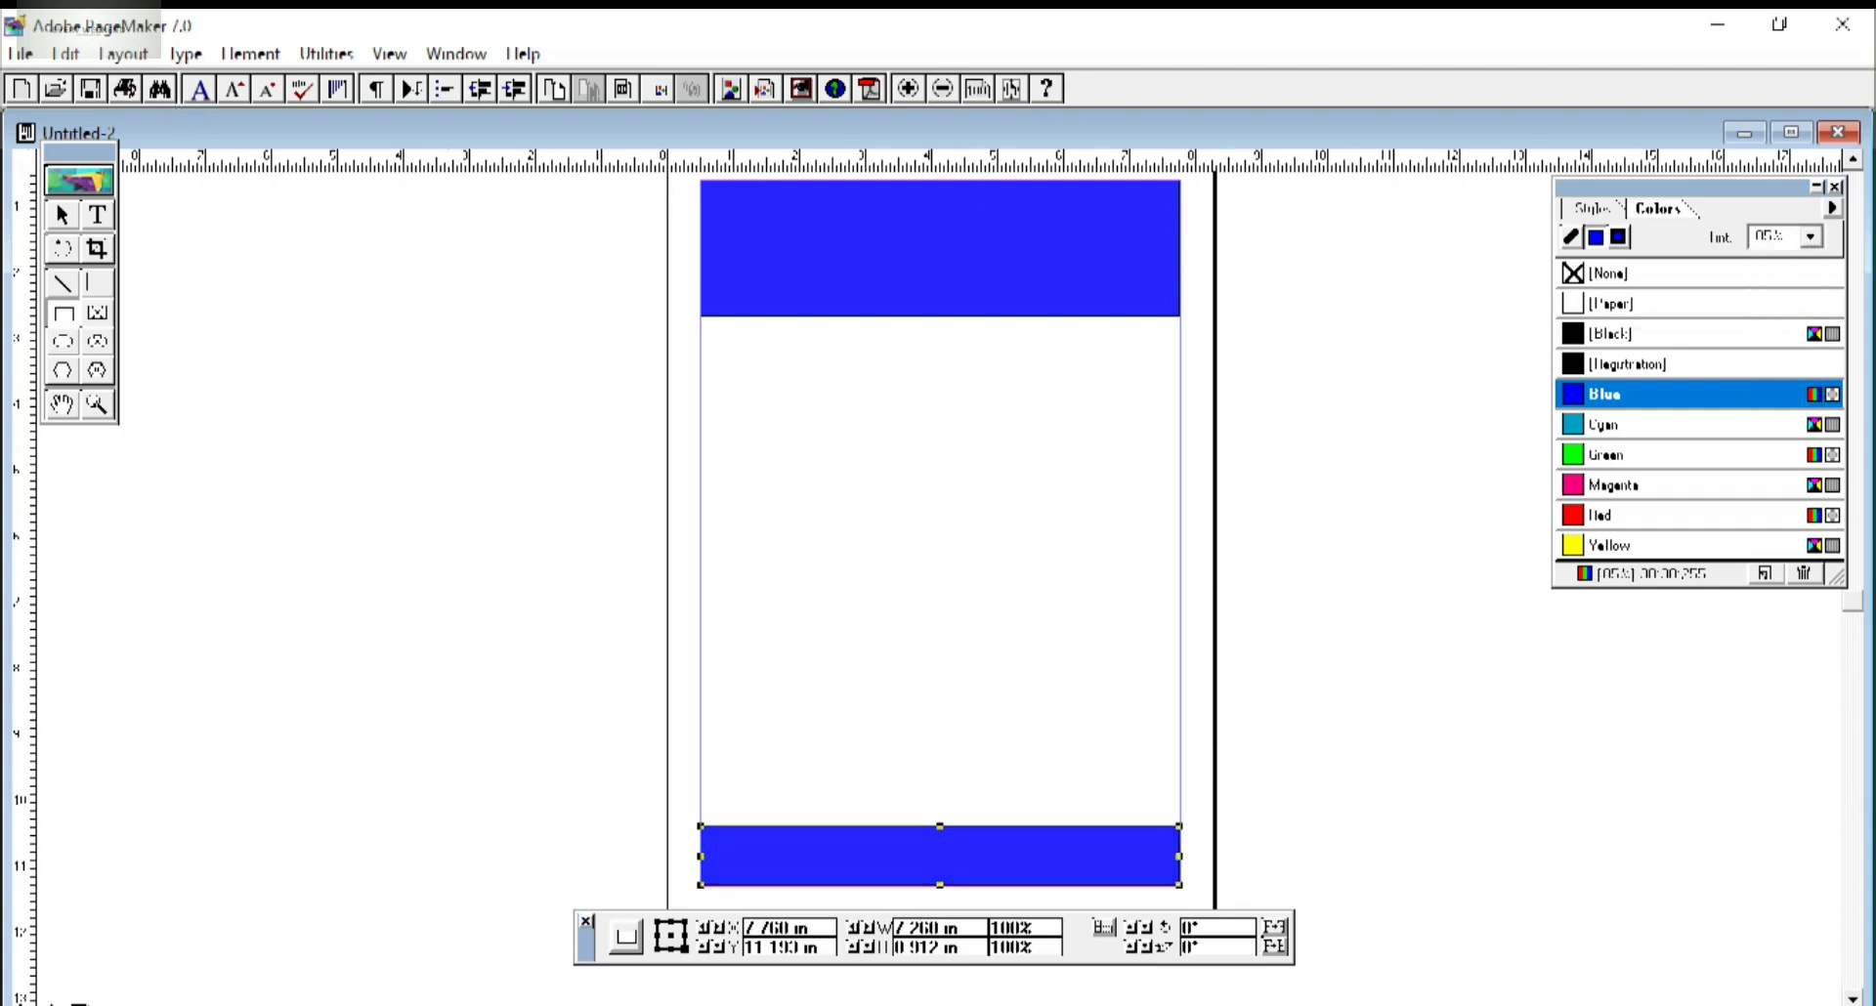
left_click(64, 314)
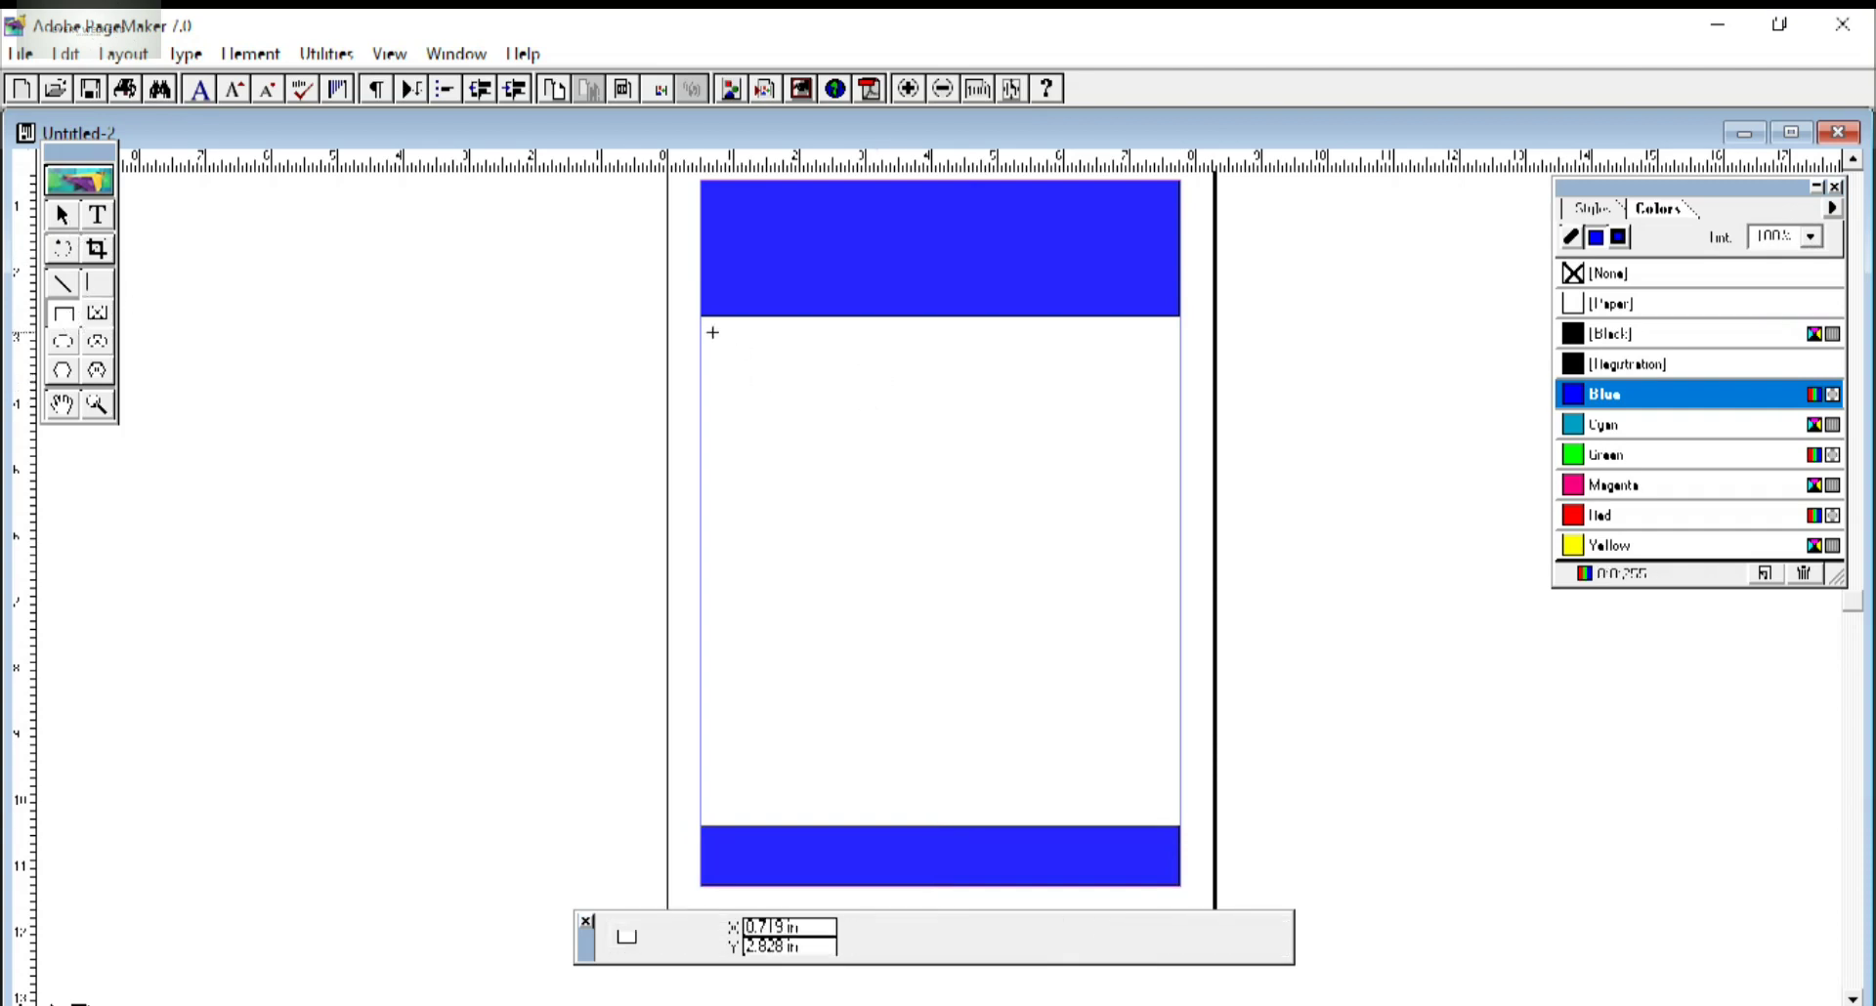
Draw a thin band under the header and a photo square, then fill the band cyan.
mouse_move(700, 332)
left_mouse_down()
mouse_move(815, 387)
mouse_move(1145, 406)
mouse_move(1179, 371)
left_mouse_up()
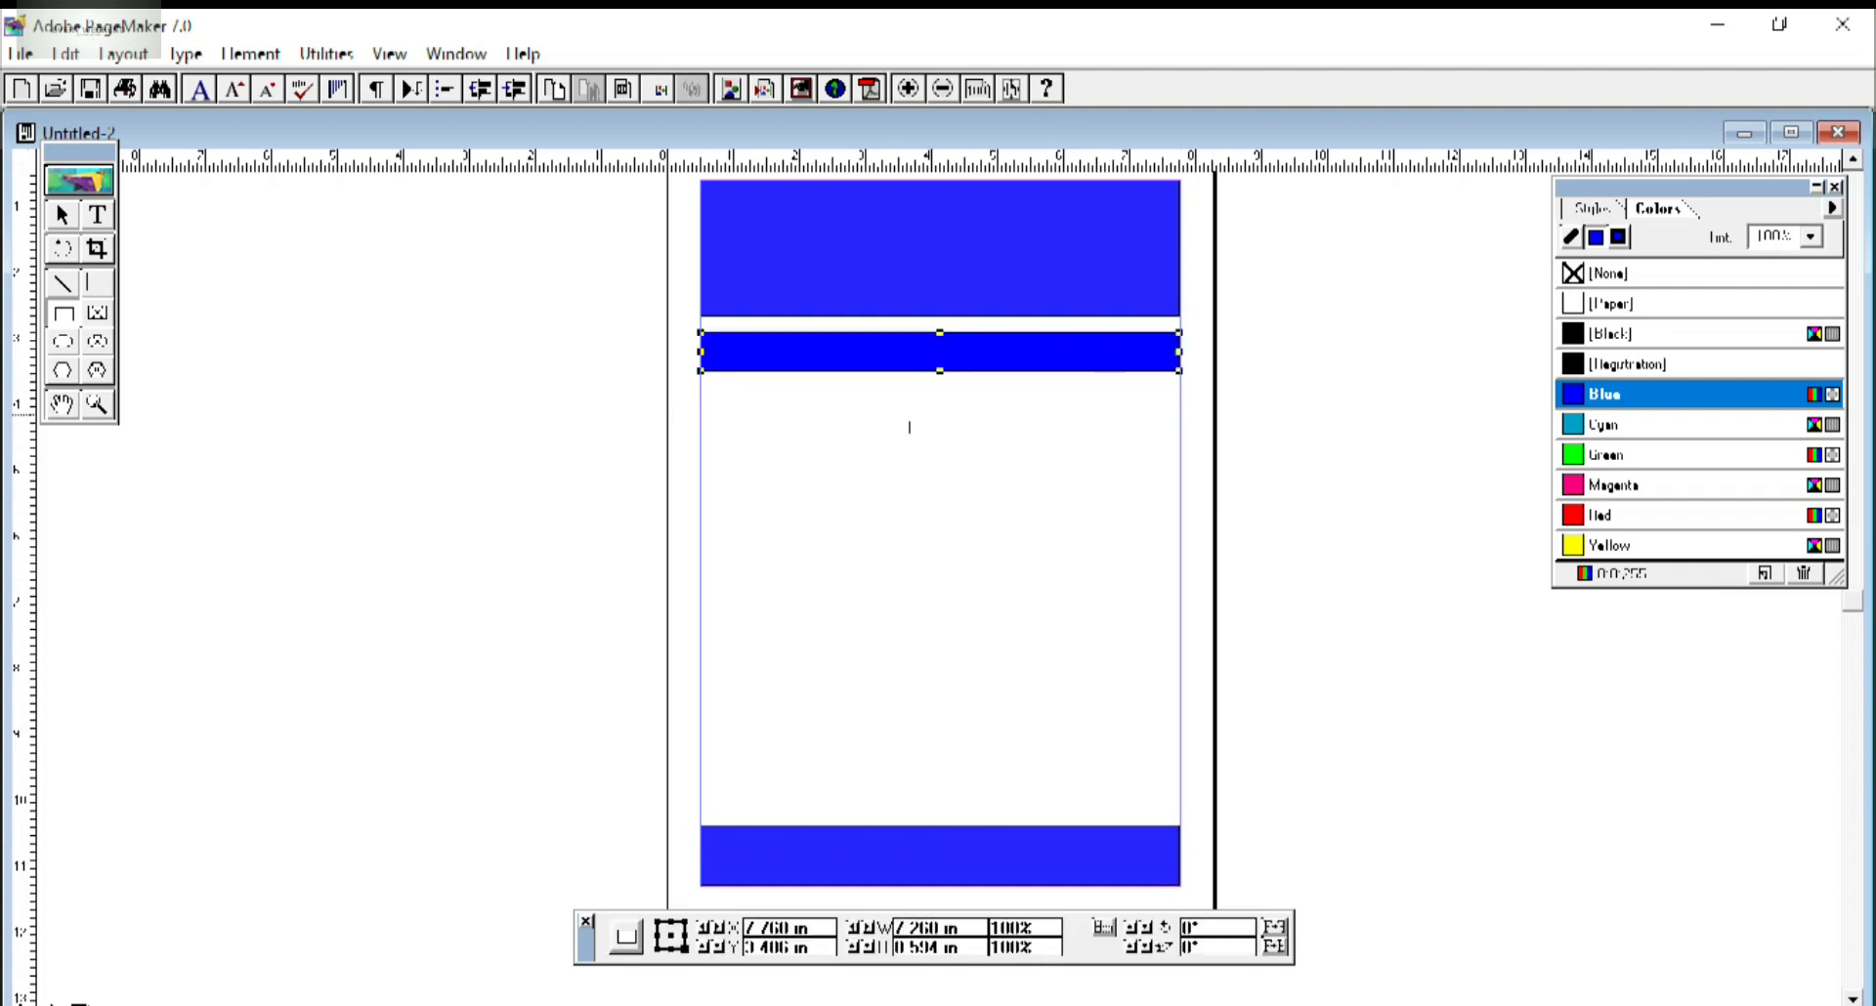
left_click_drag(891, 427, 1032, 586)
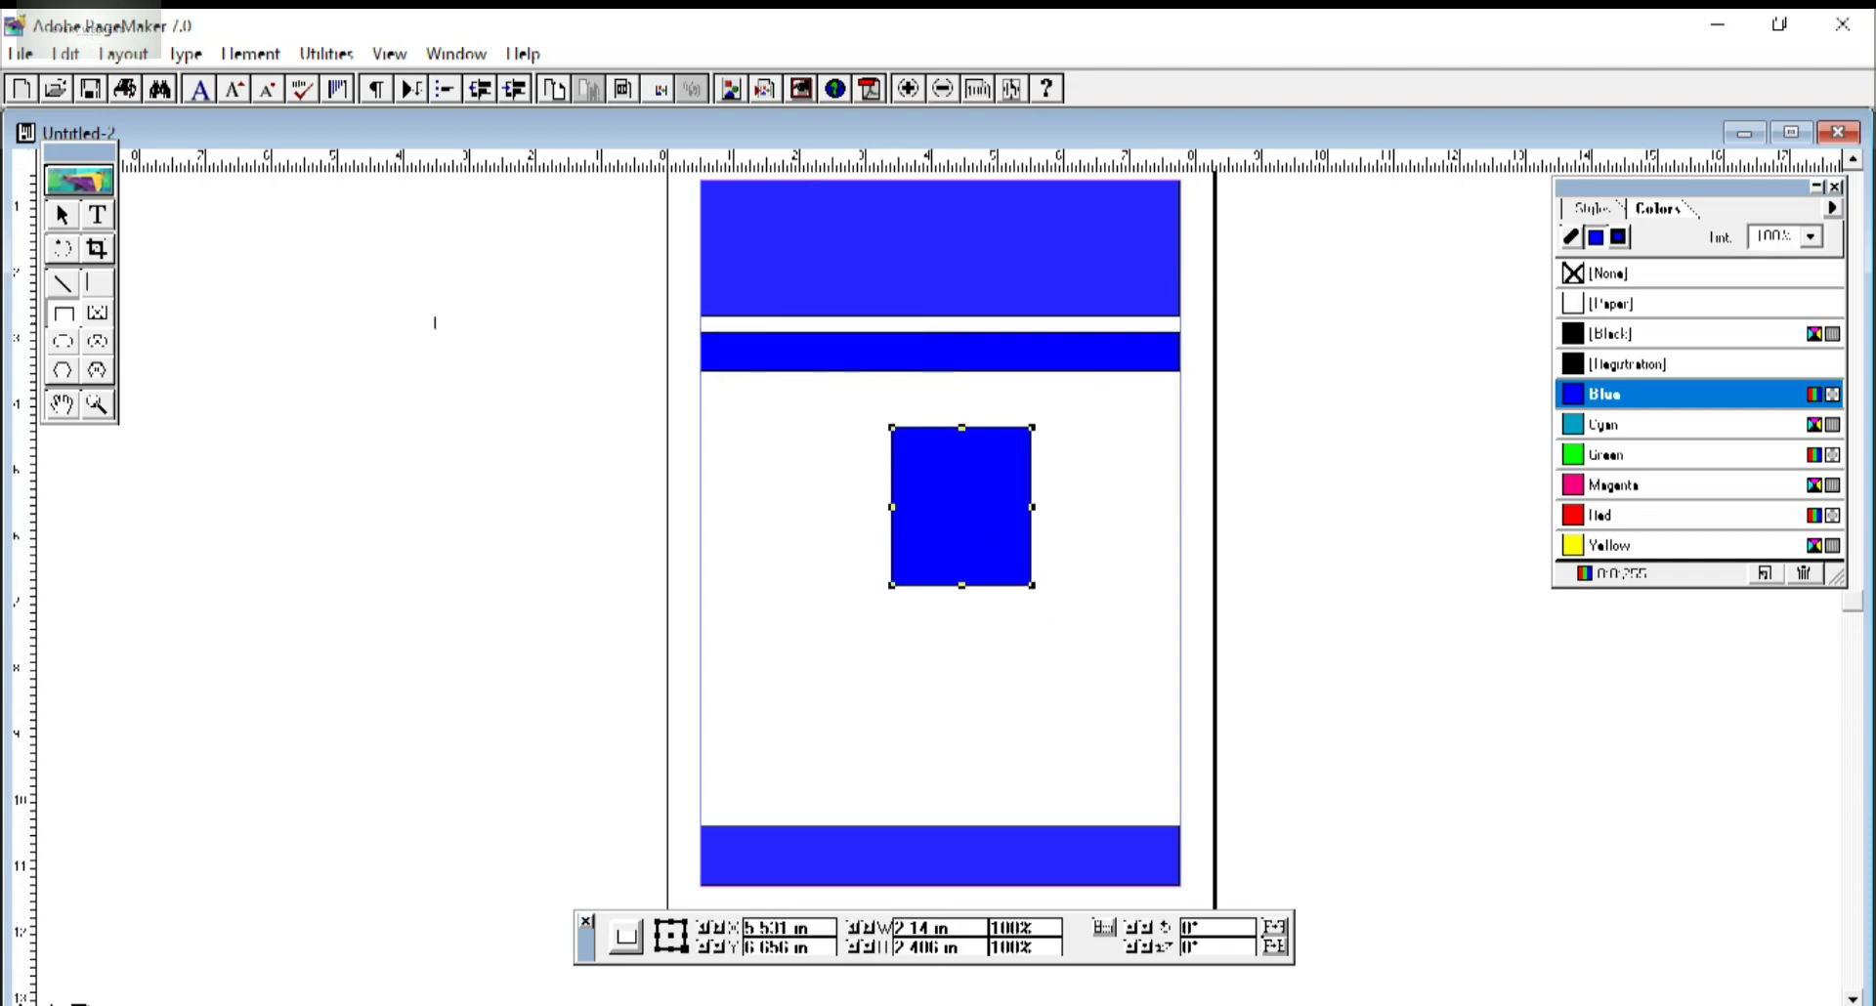
left_click(63, 216)
left_click_drag(944, 479, 919, 444)
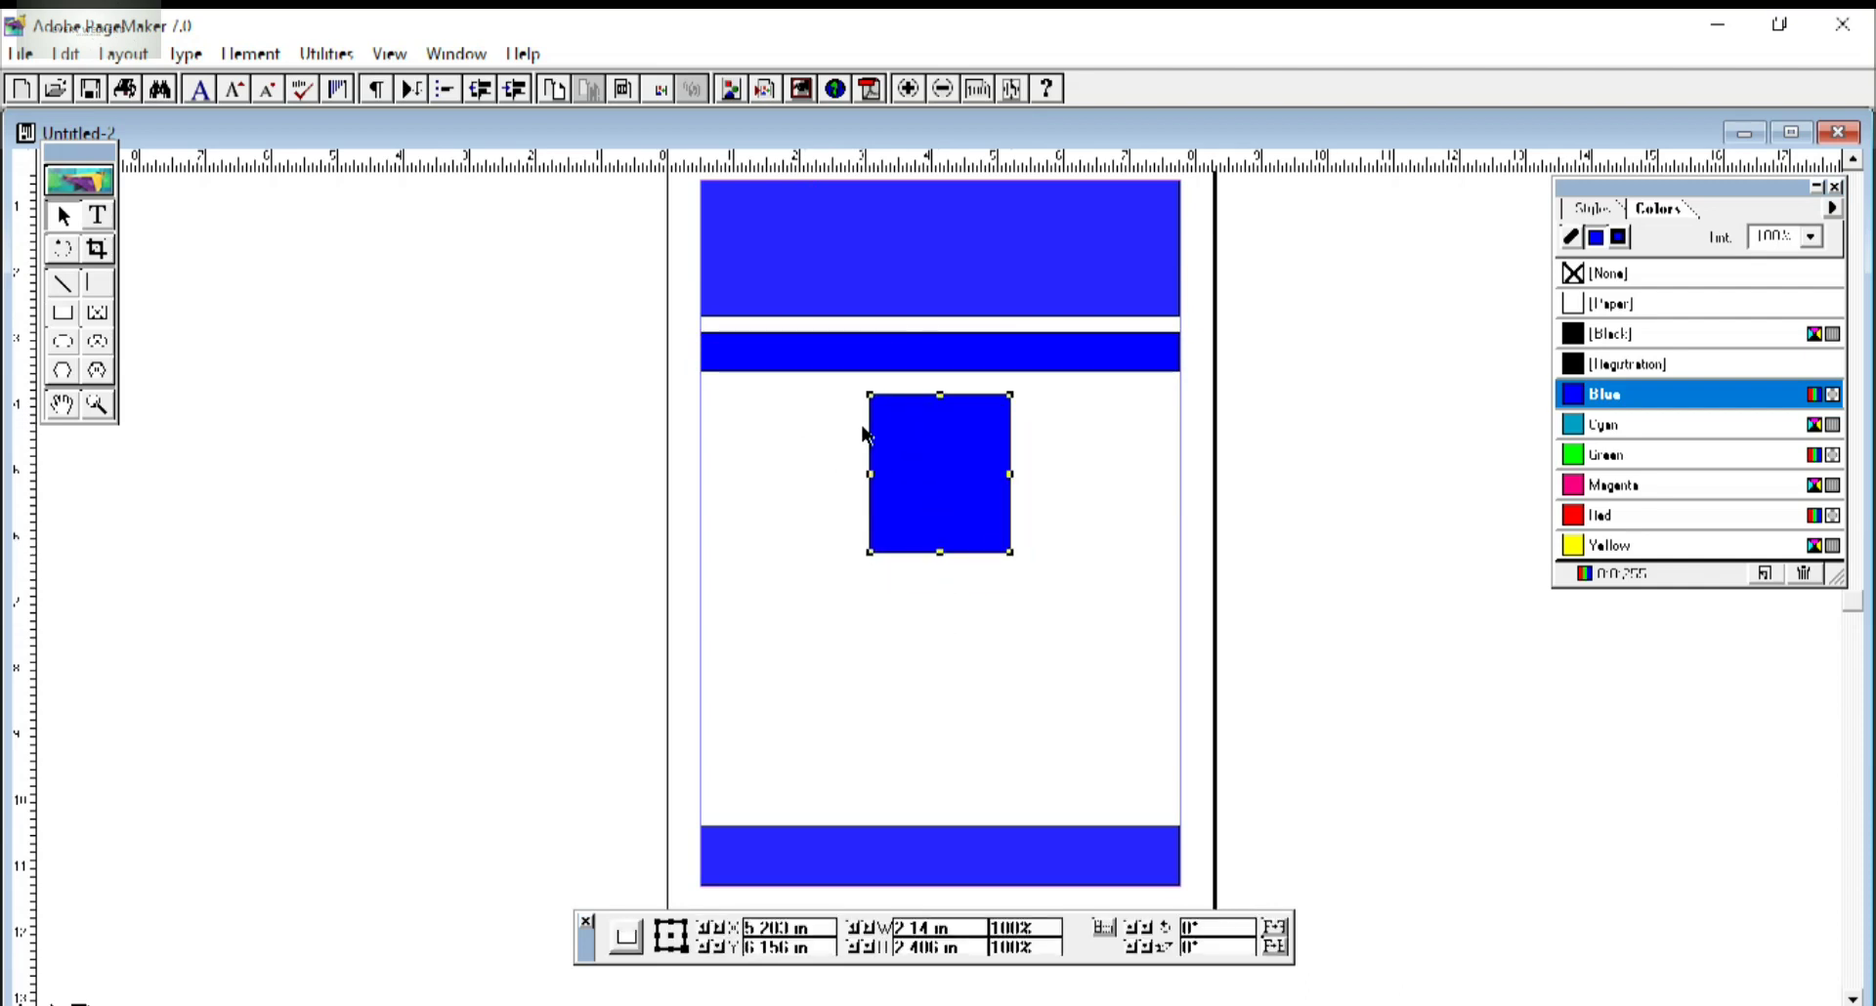
left_click(919, 360)
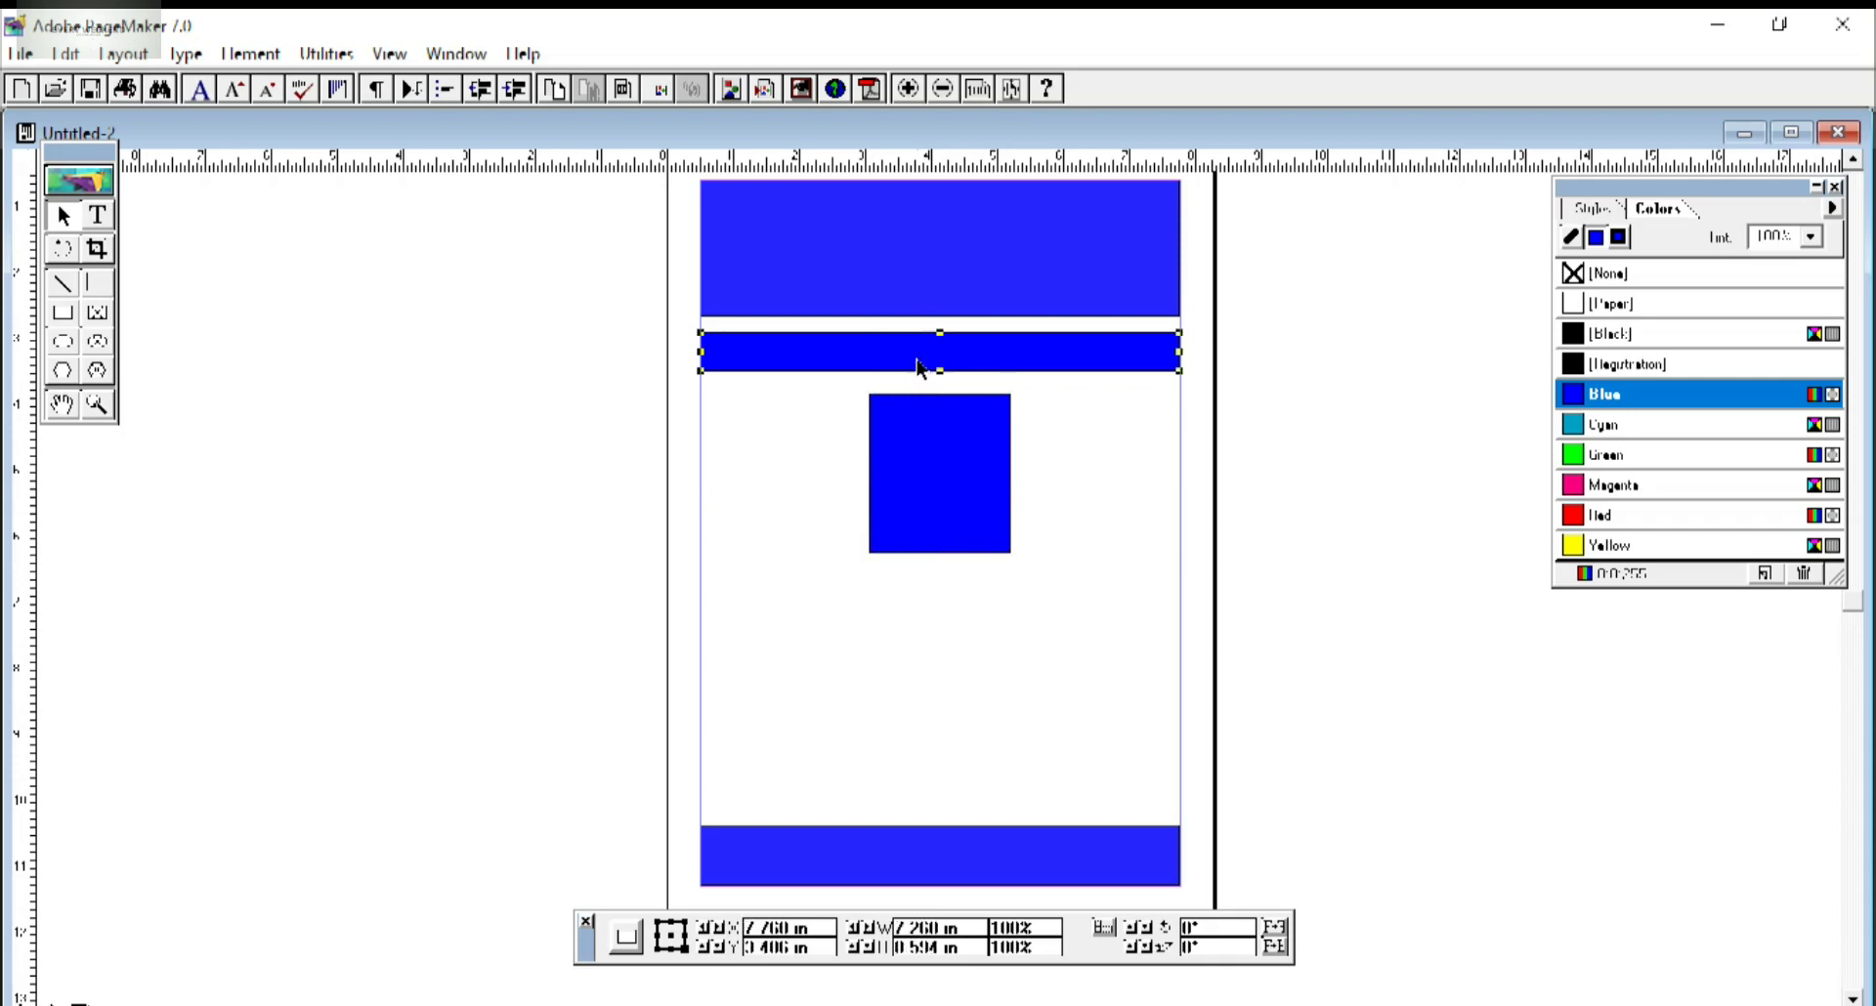
left_click(1617, 426)
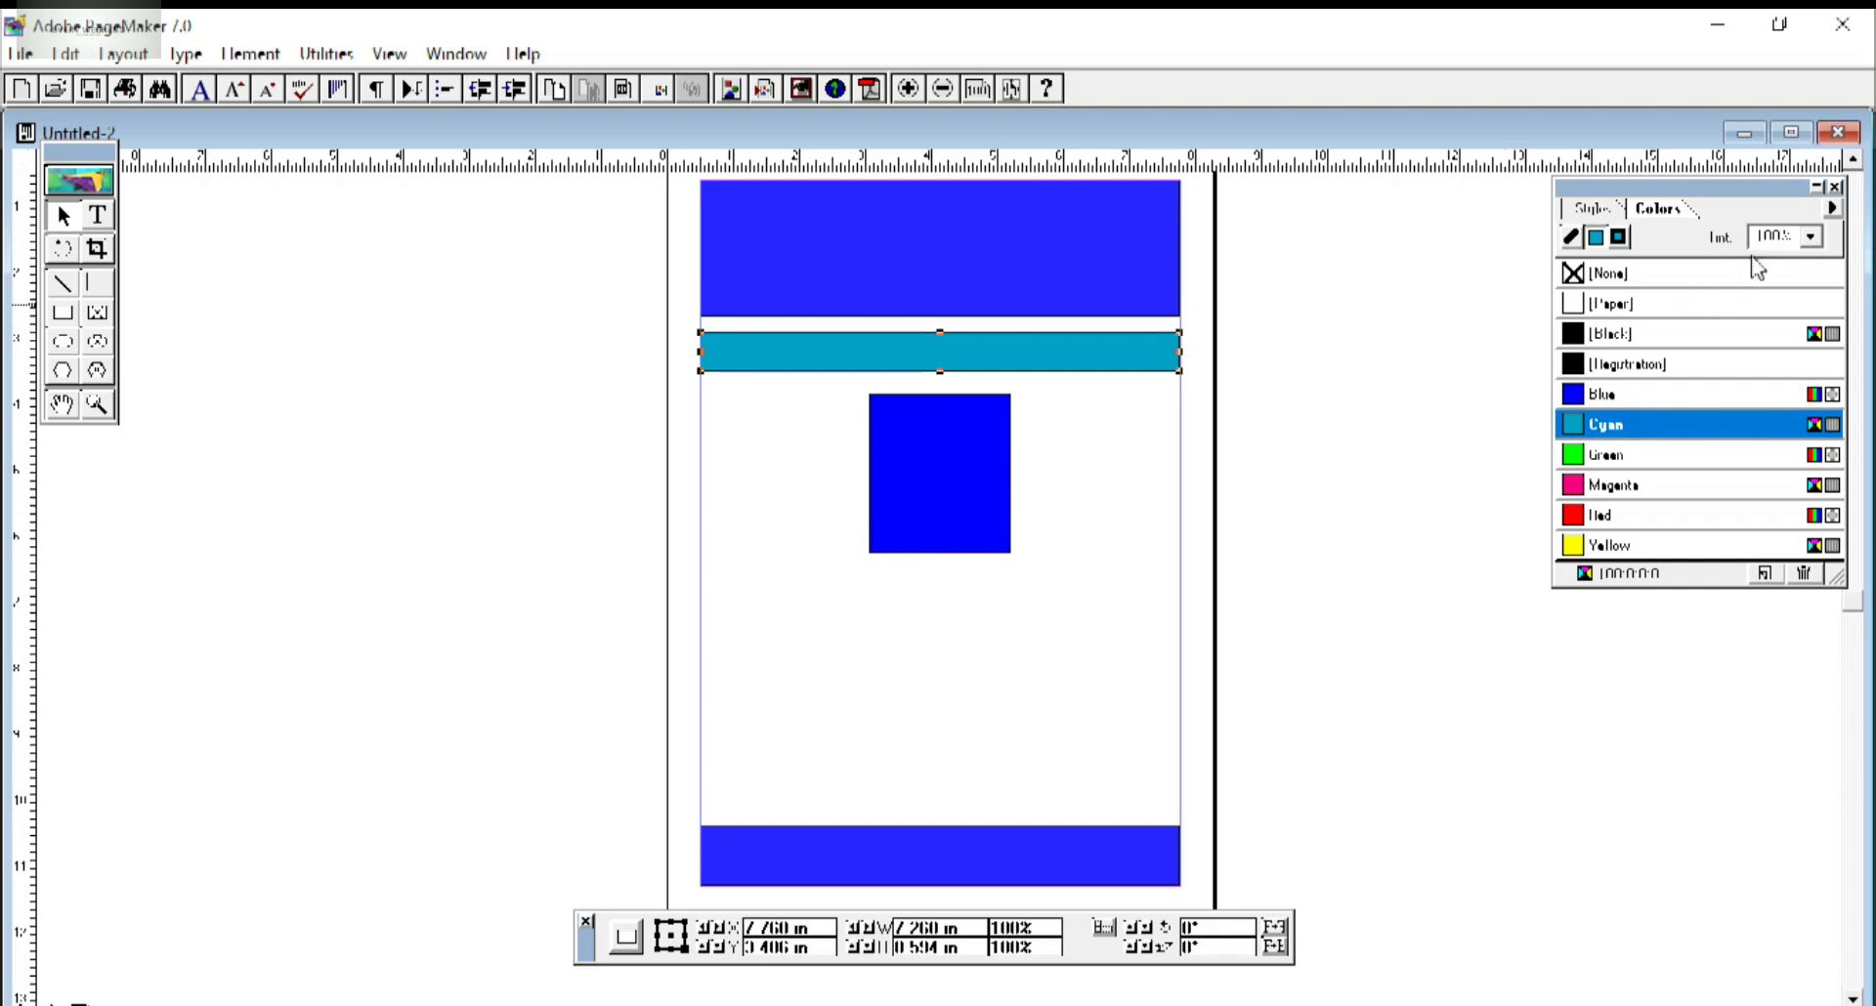
Tint the cyan band 65%, and lighten the central square and footer band to 70%.
left_click(1811, 238)
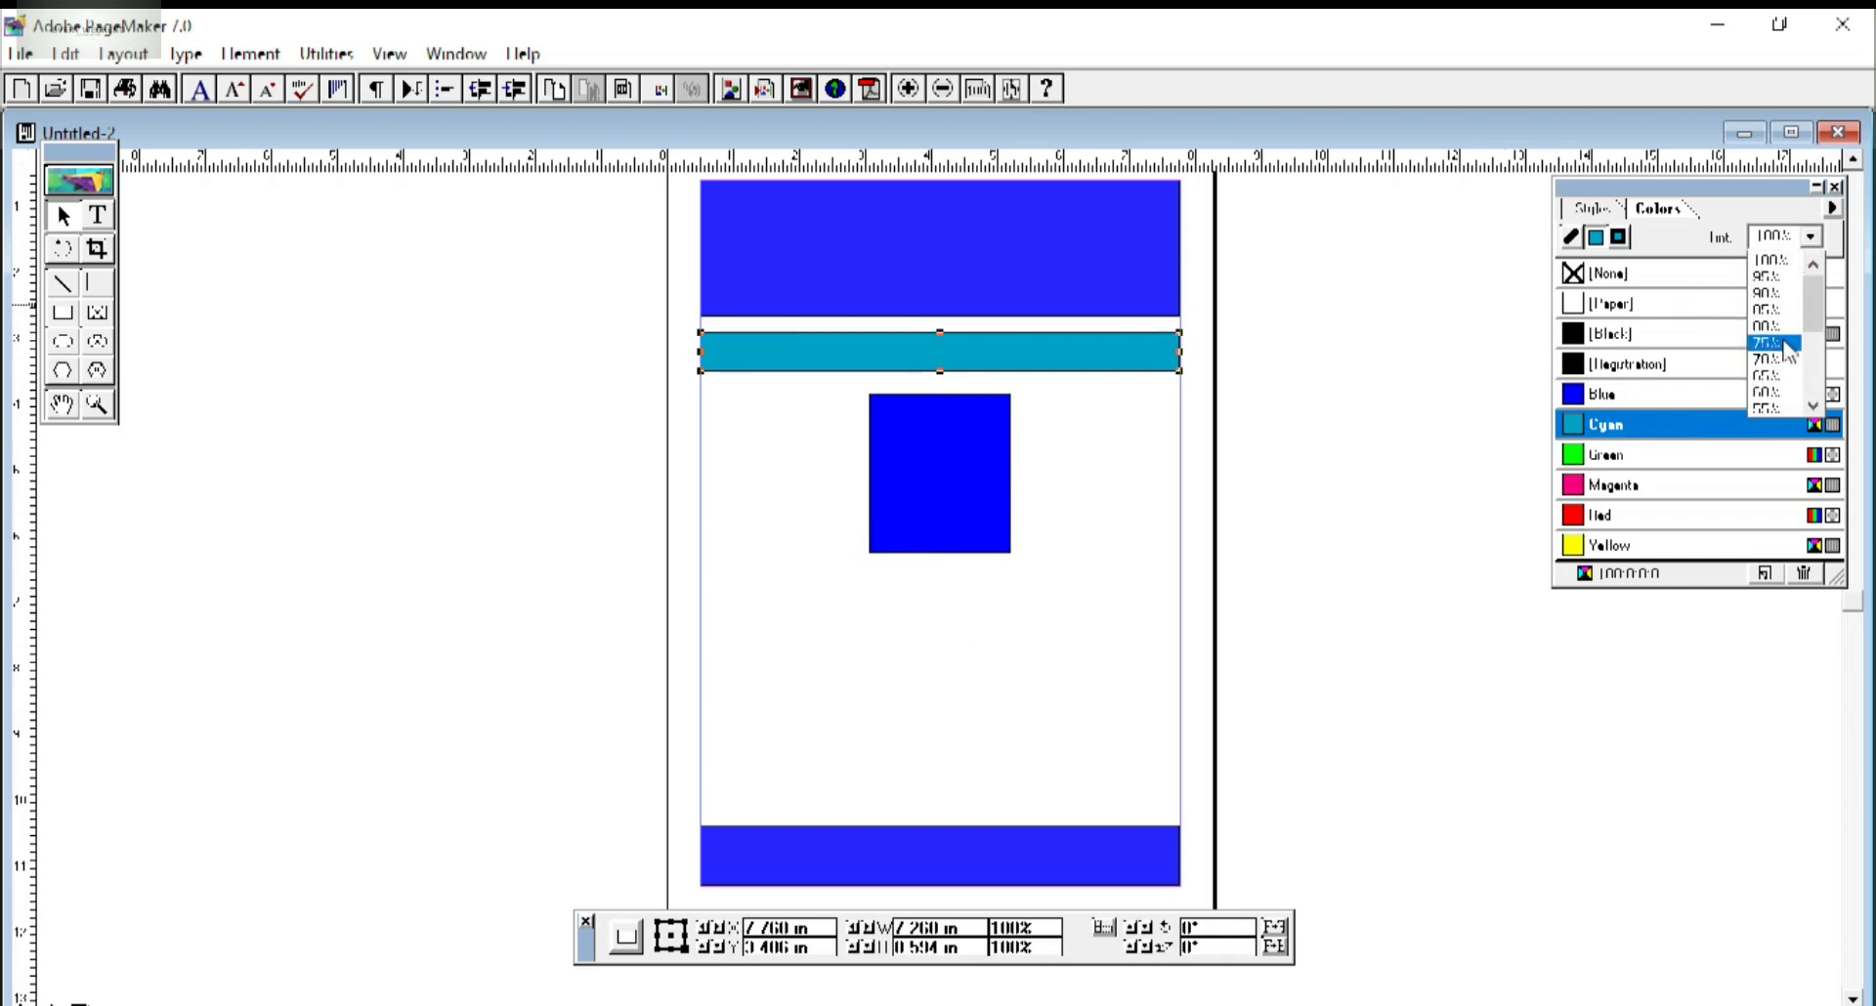
left_click(1783, 391)
left_click(943, 474)
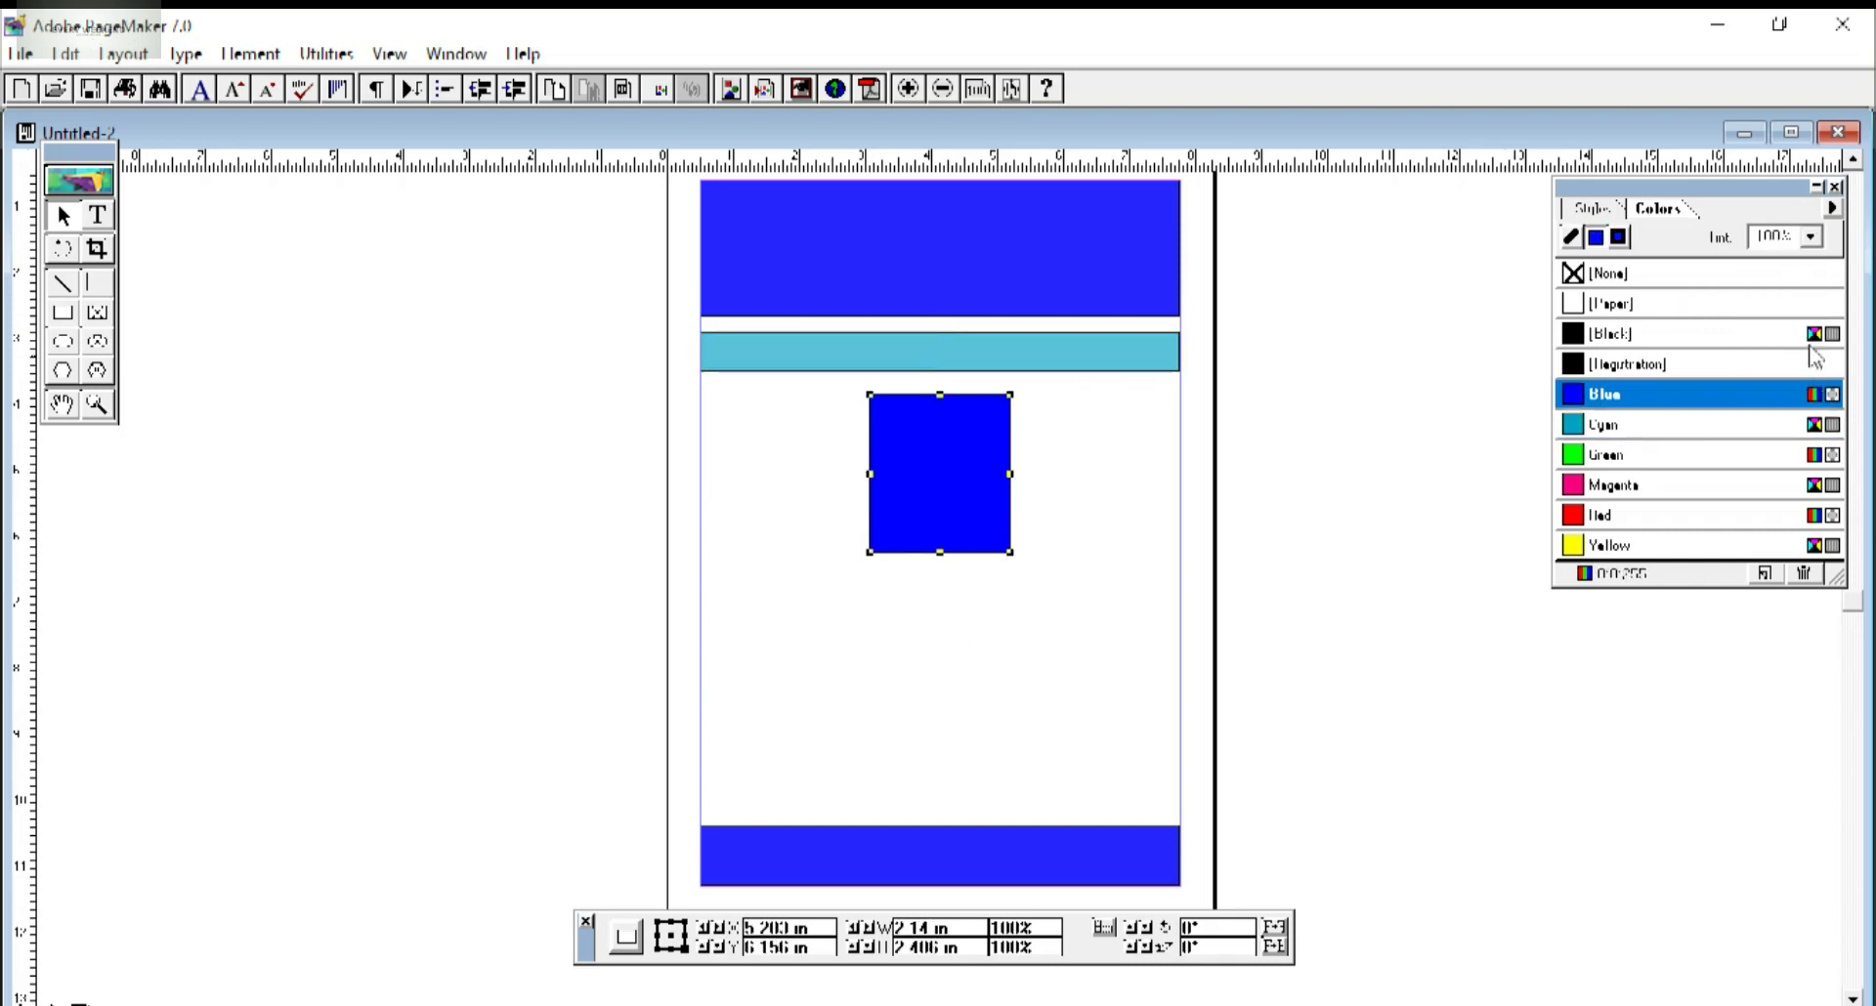
left_click(1810, 238)
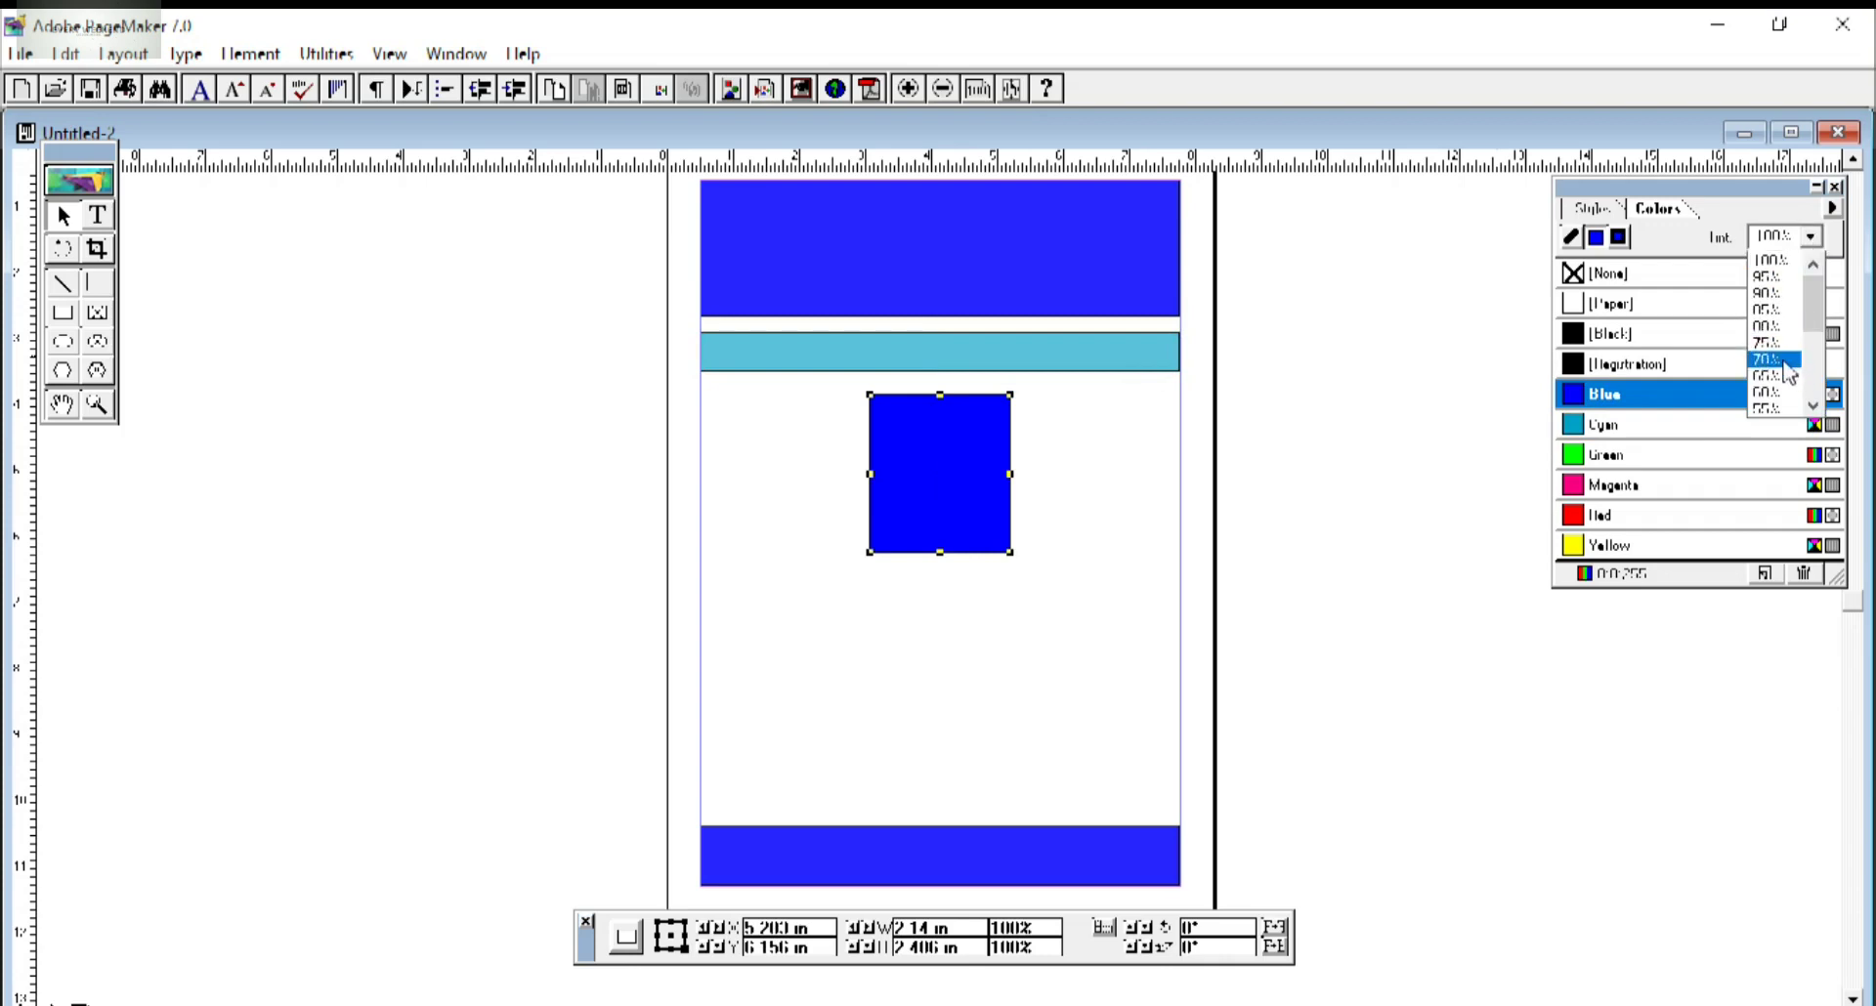
left_click(1785, 361)
left_click(1014, 859)
left_click(1811, 238)
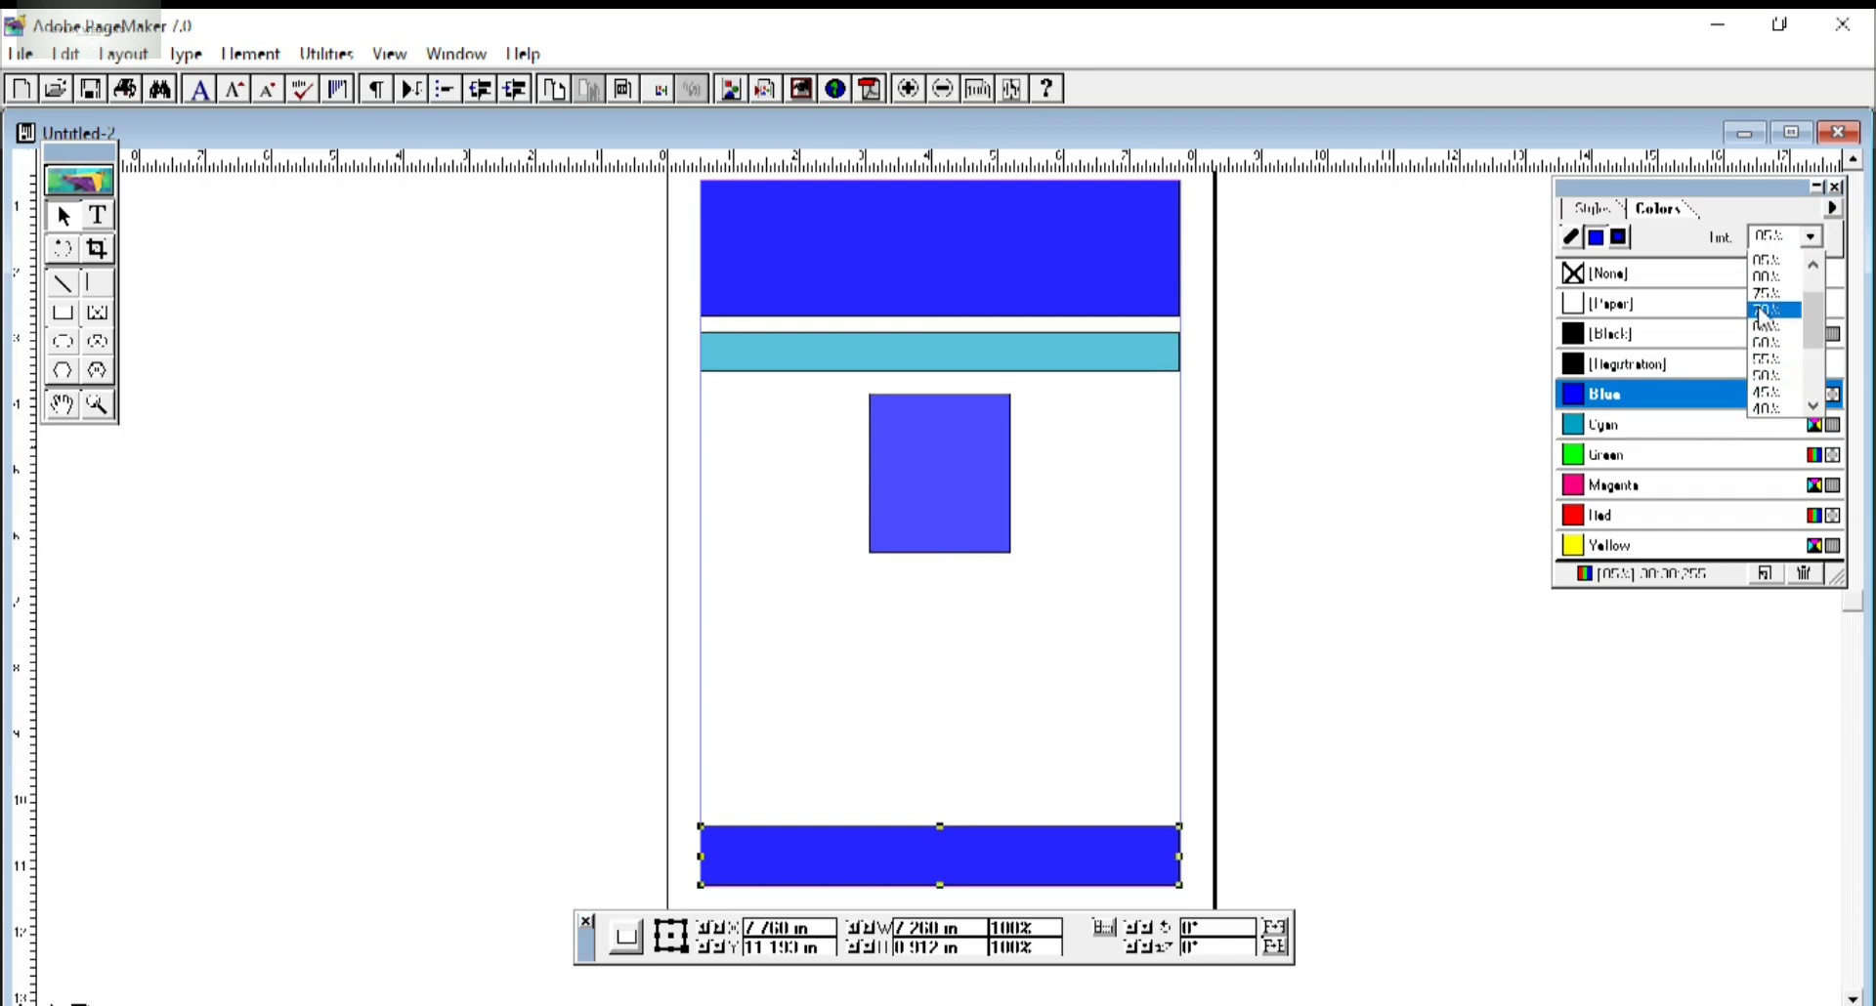
left_click(1762, 310)
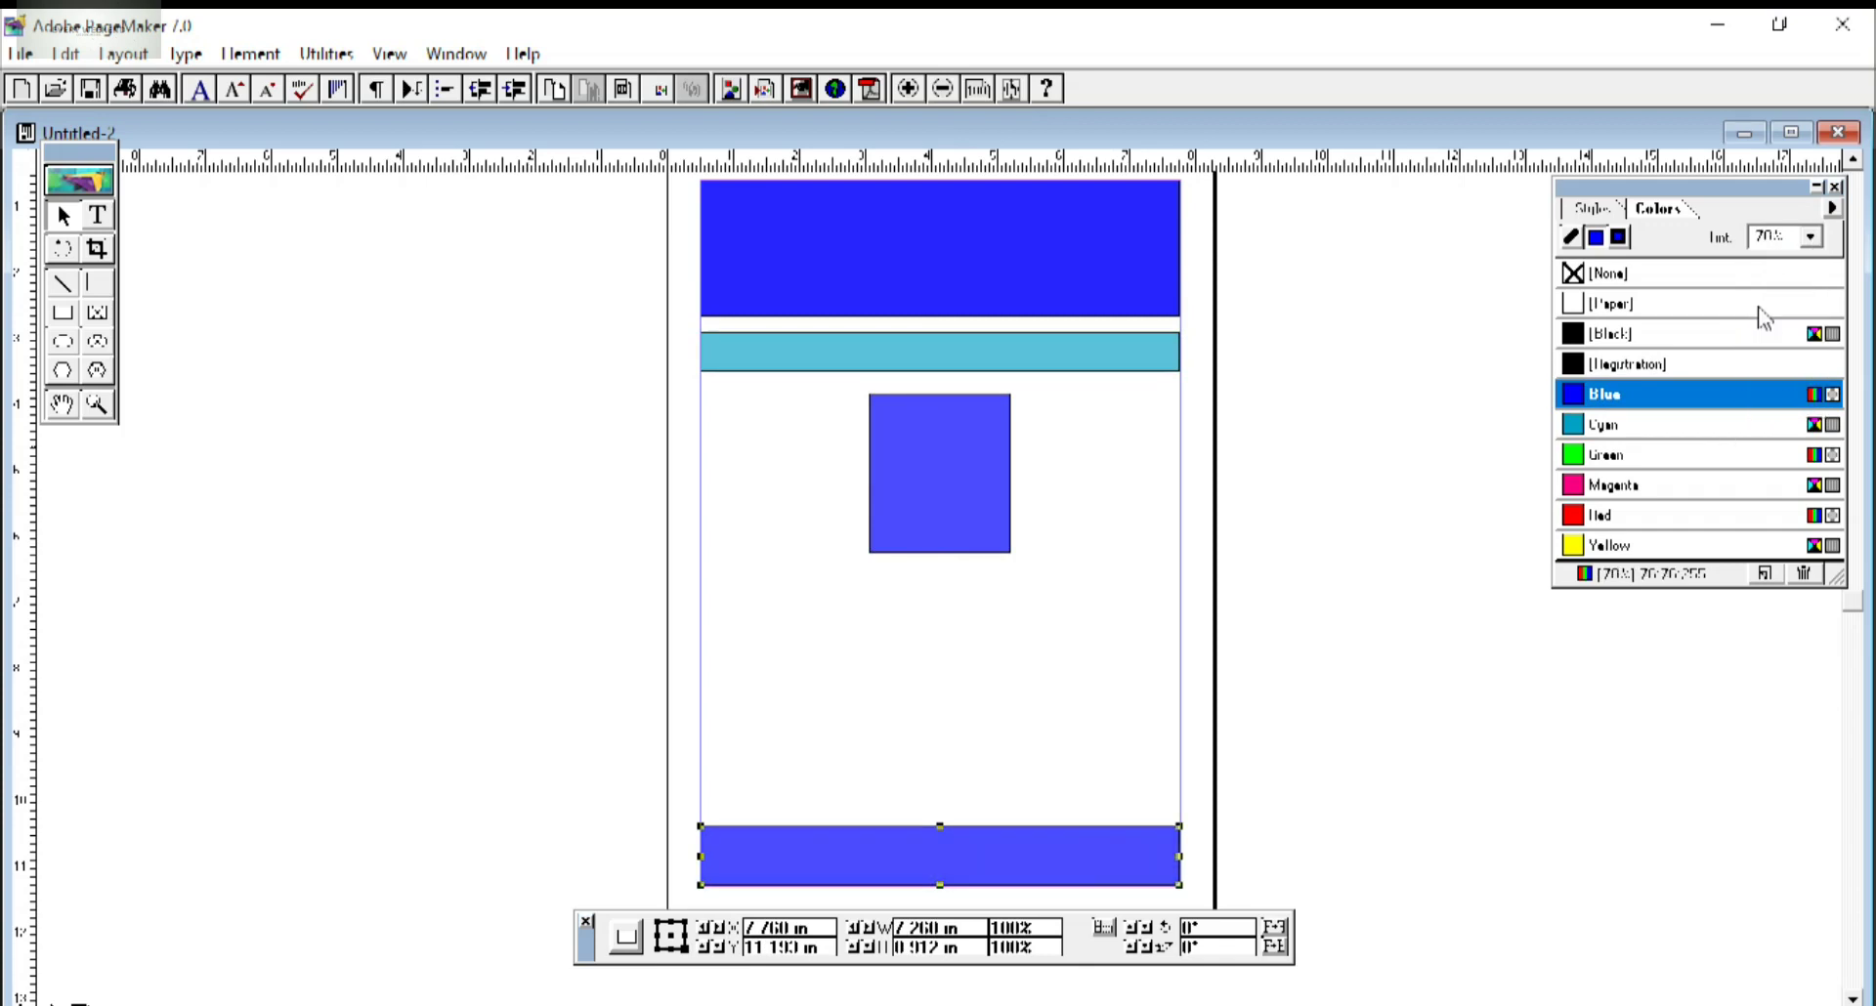
Make the cyan band taller by dragging its top edge.
left_click(870, 595)
left_click(761, 357)
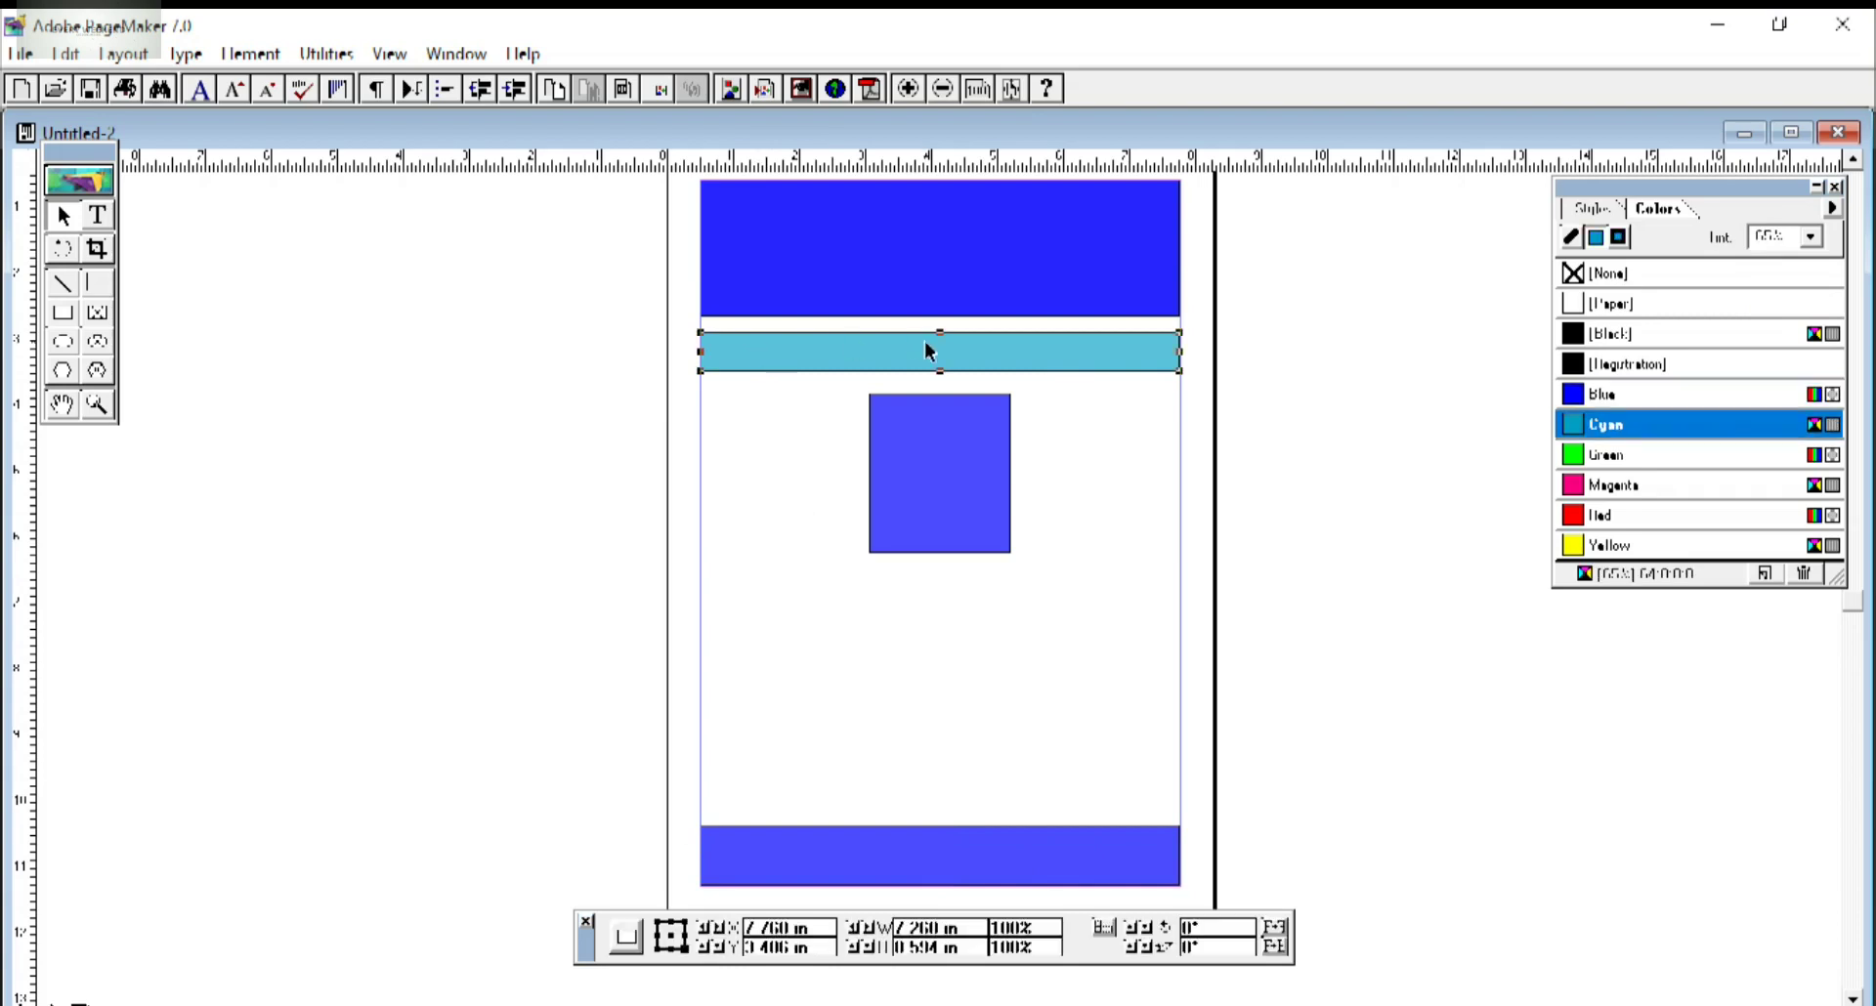
left_click_drag(936, 334, 941, 362)
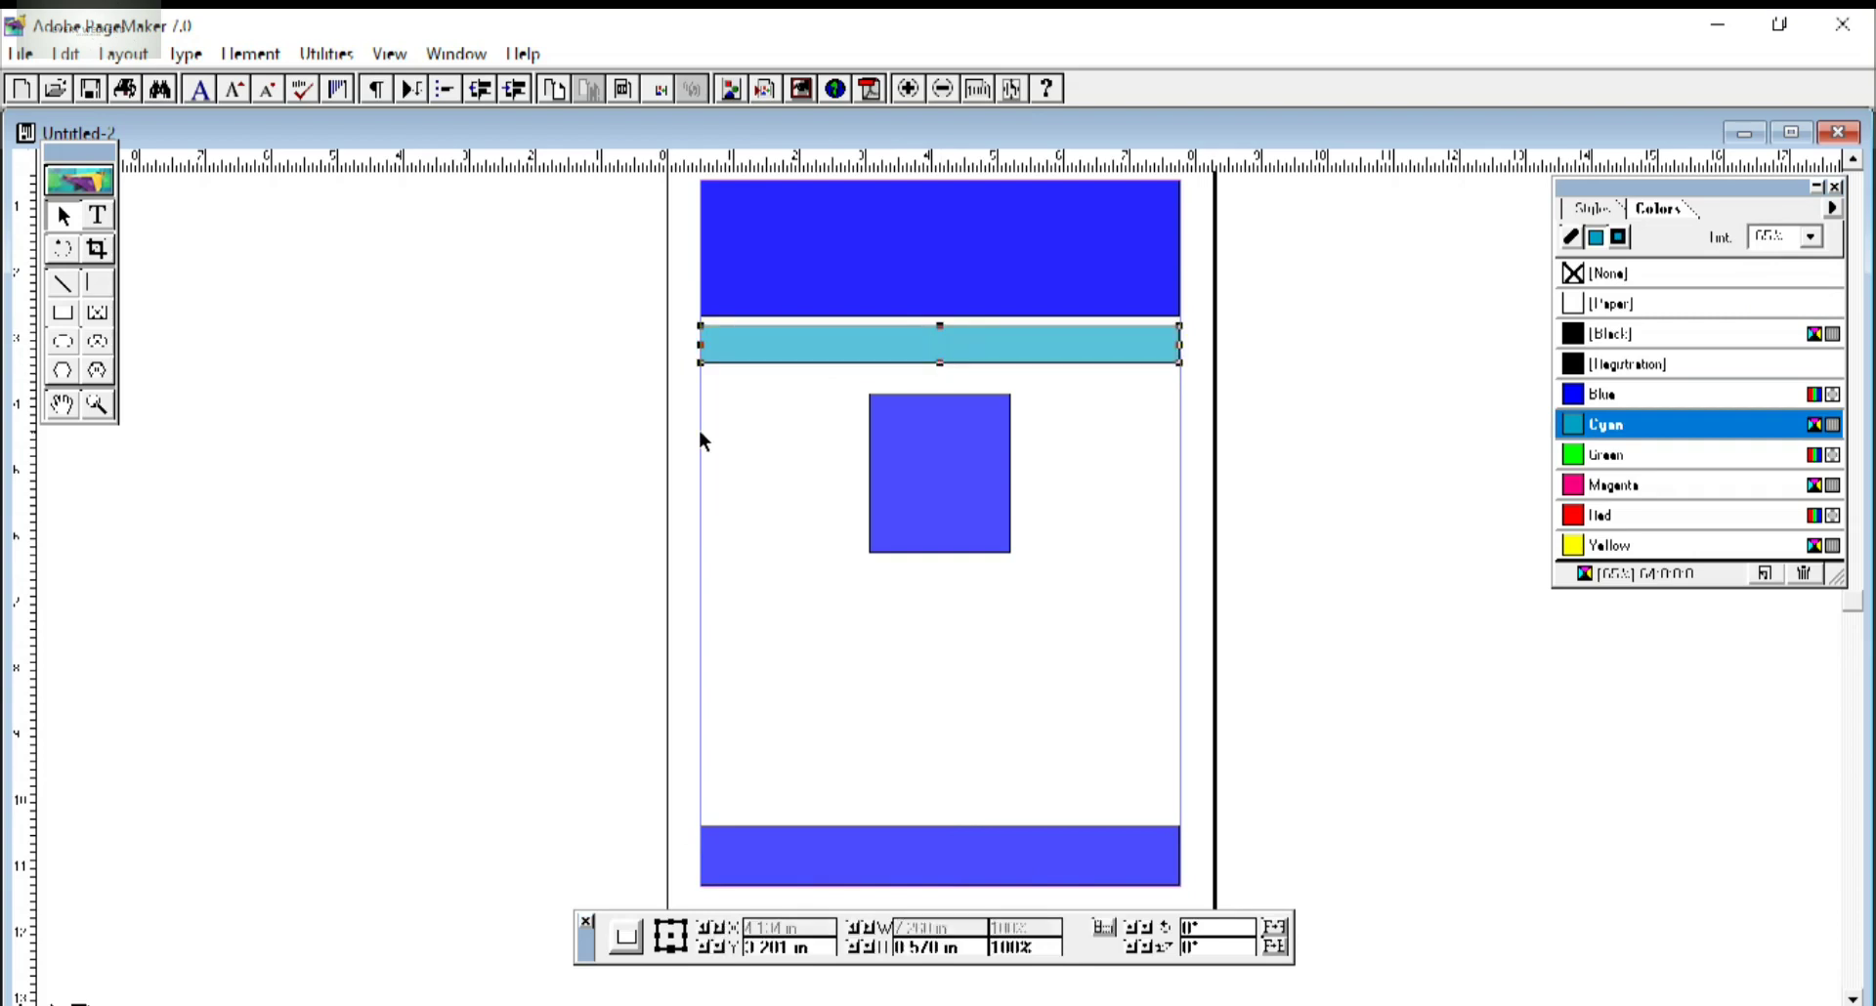
left_click(782, 461)
left_click(97, 215)
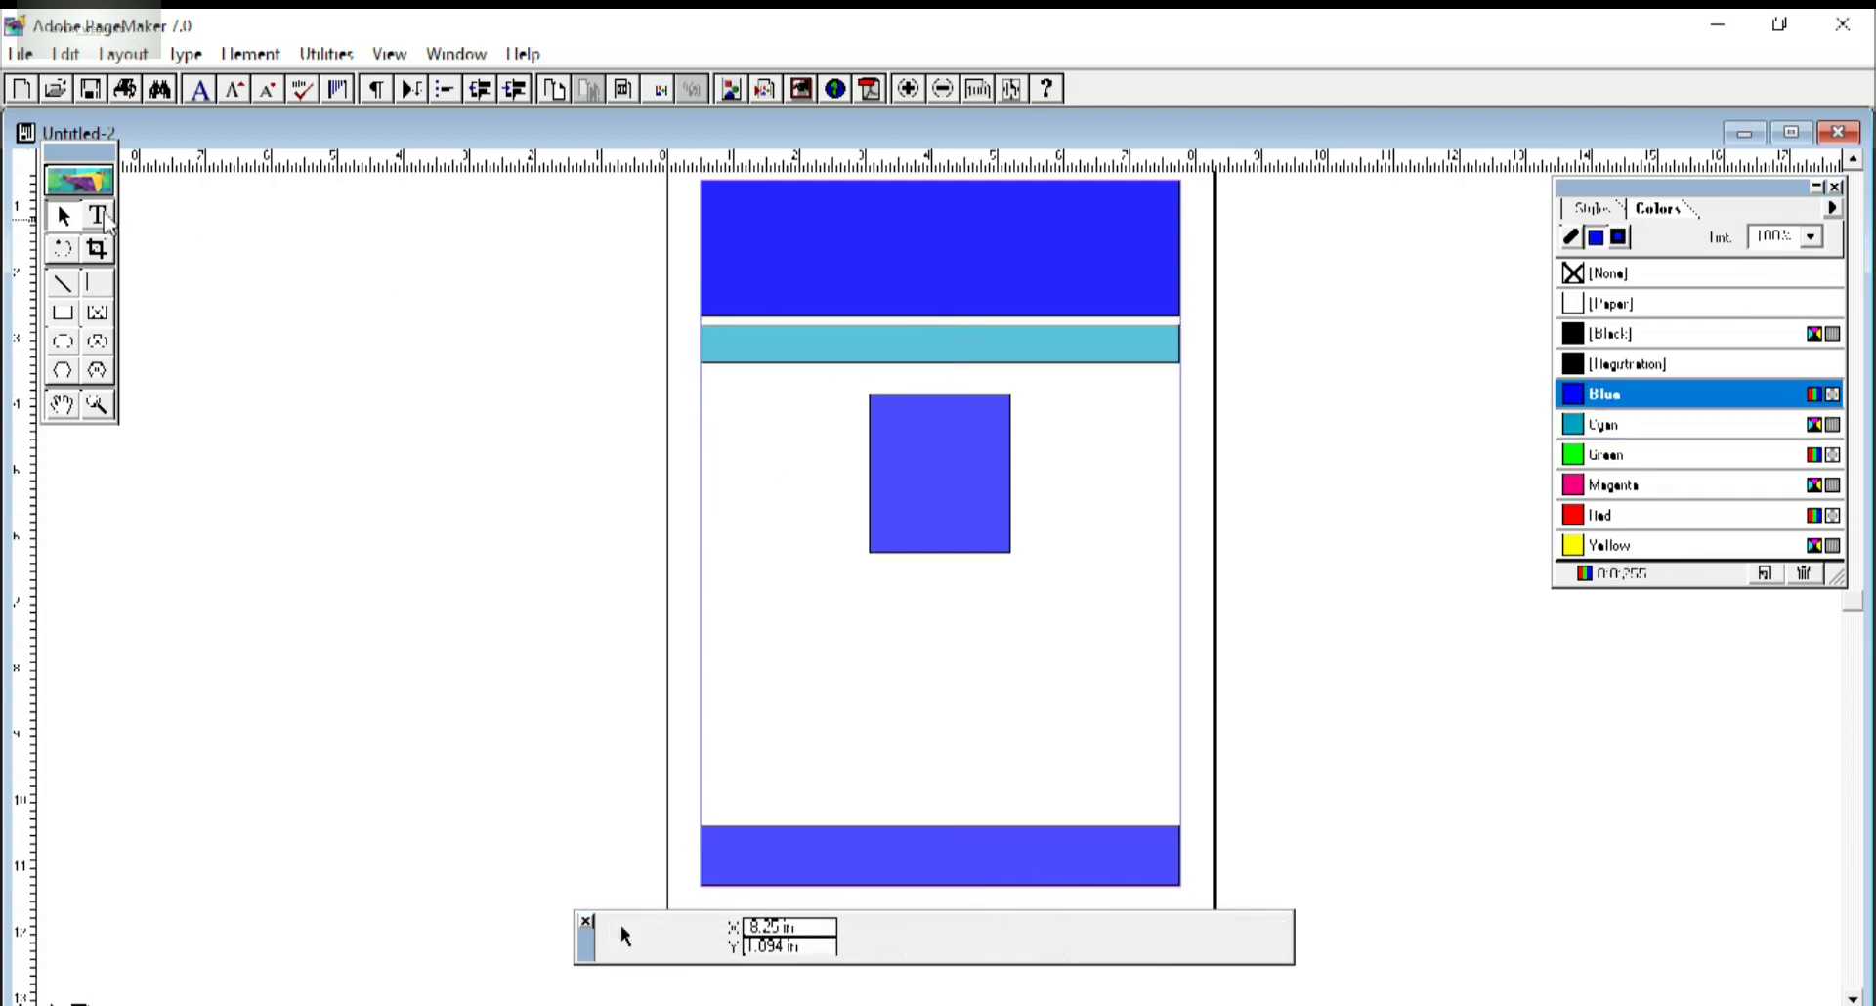
Type the heading KHALLIKOTE UNIVERSITY at 32 pt on the pasteboard and make it bold.
left_click_drag(285, 359, 509, 606)
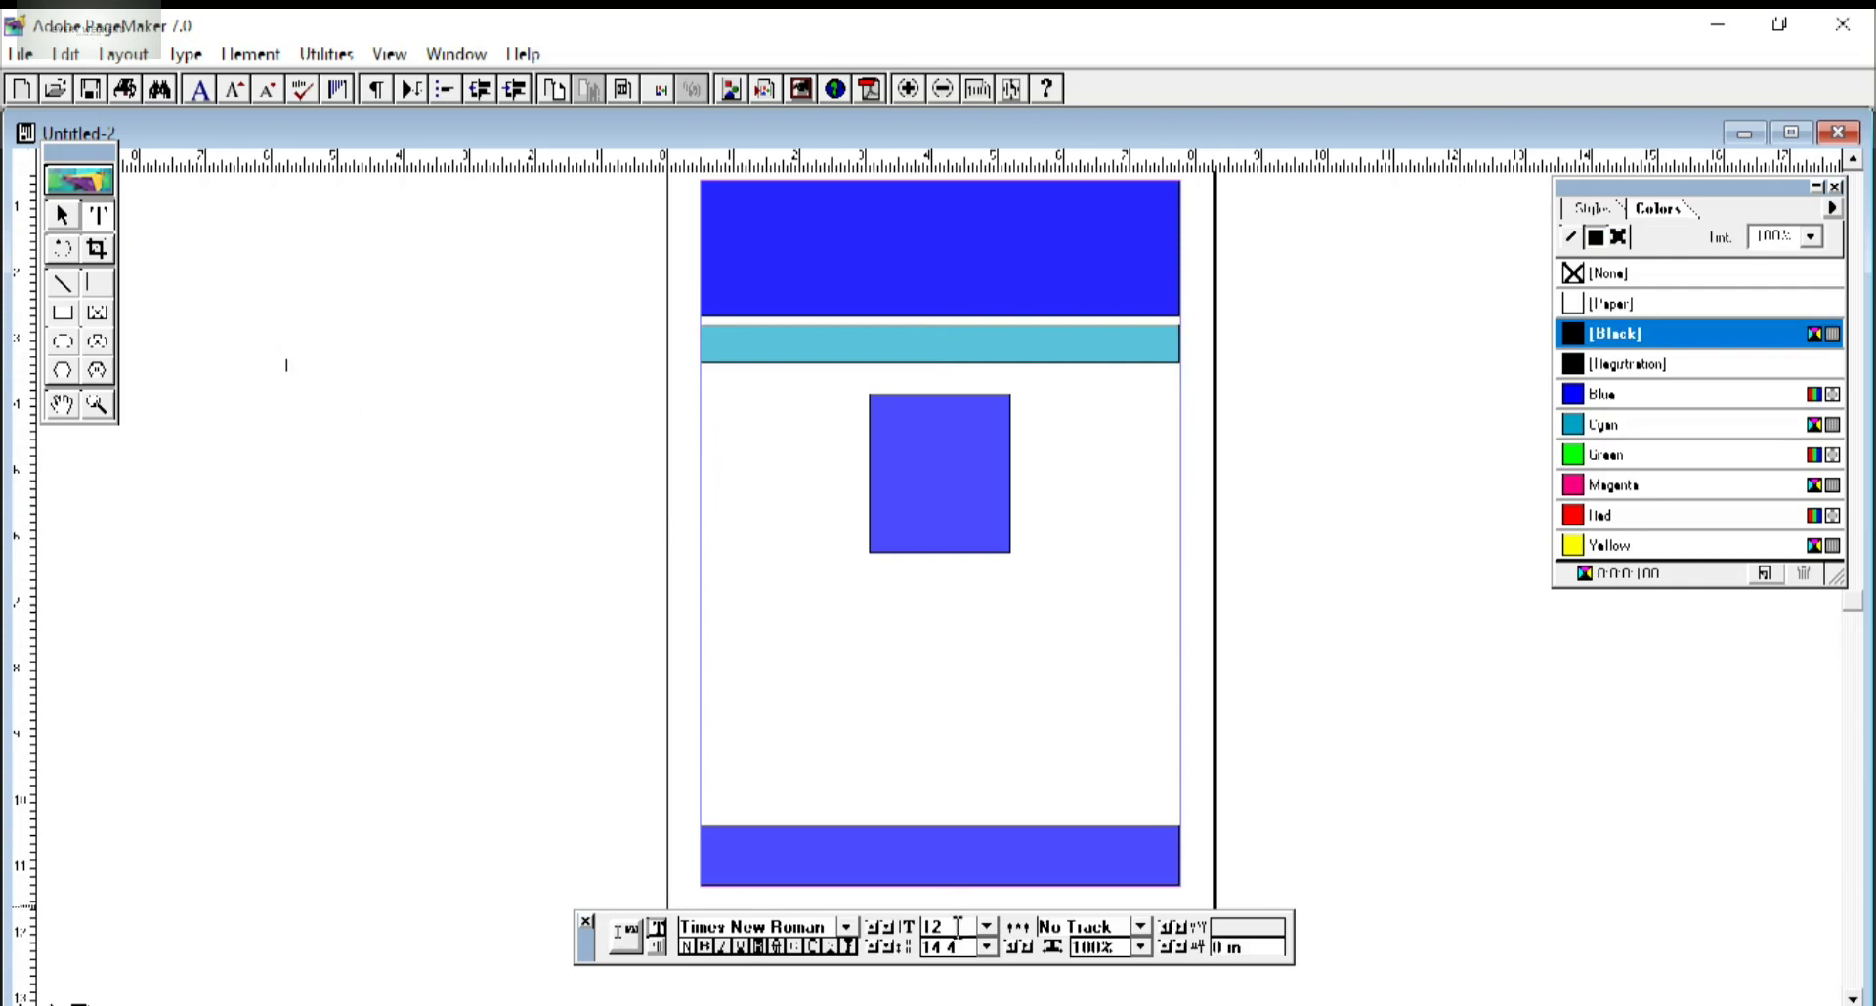
left_click_drag(954, 927, 928, 926)
type("KHALLIKOTE")
key("Return")
type("UN")
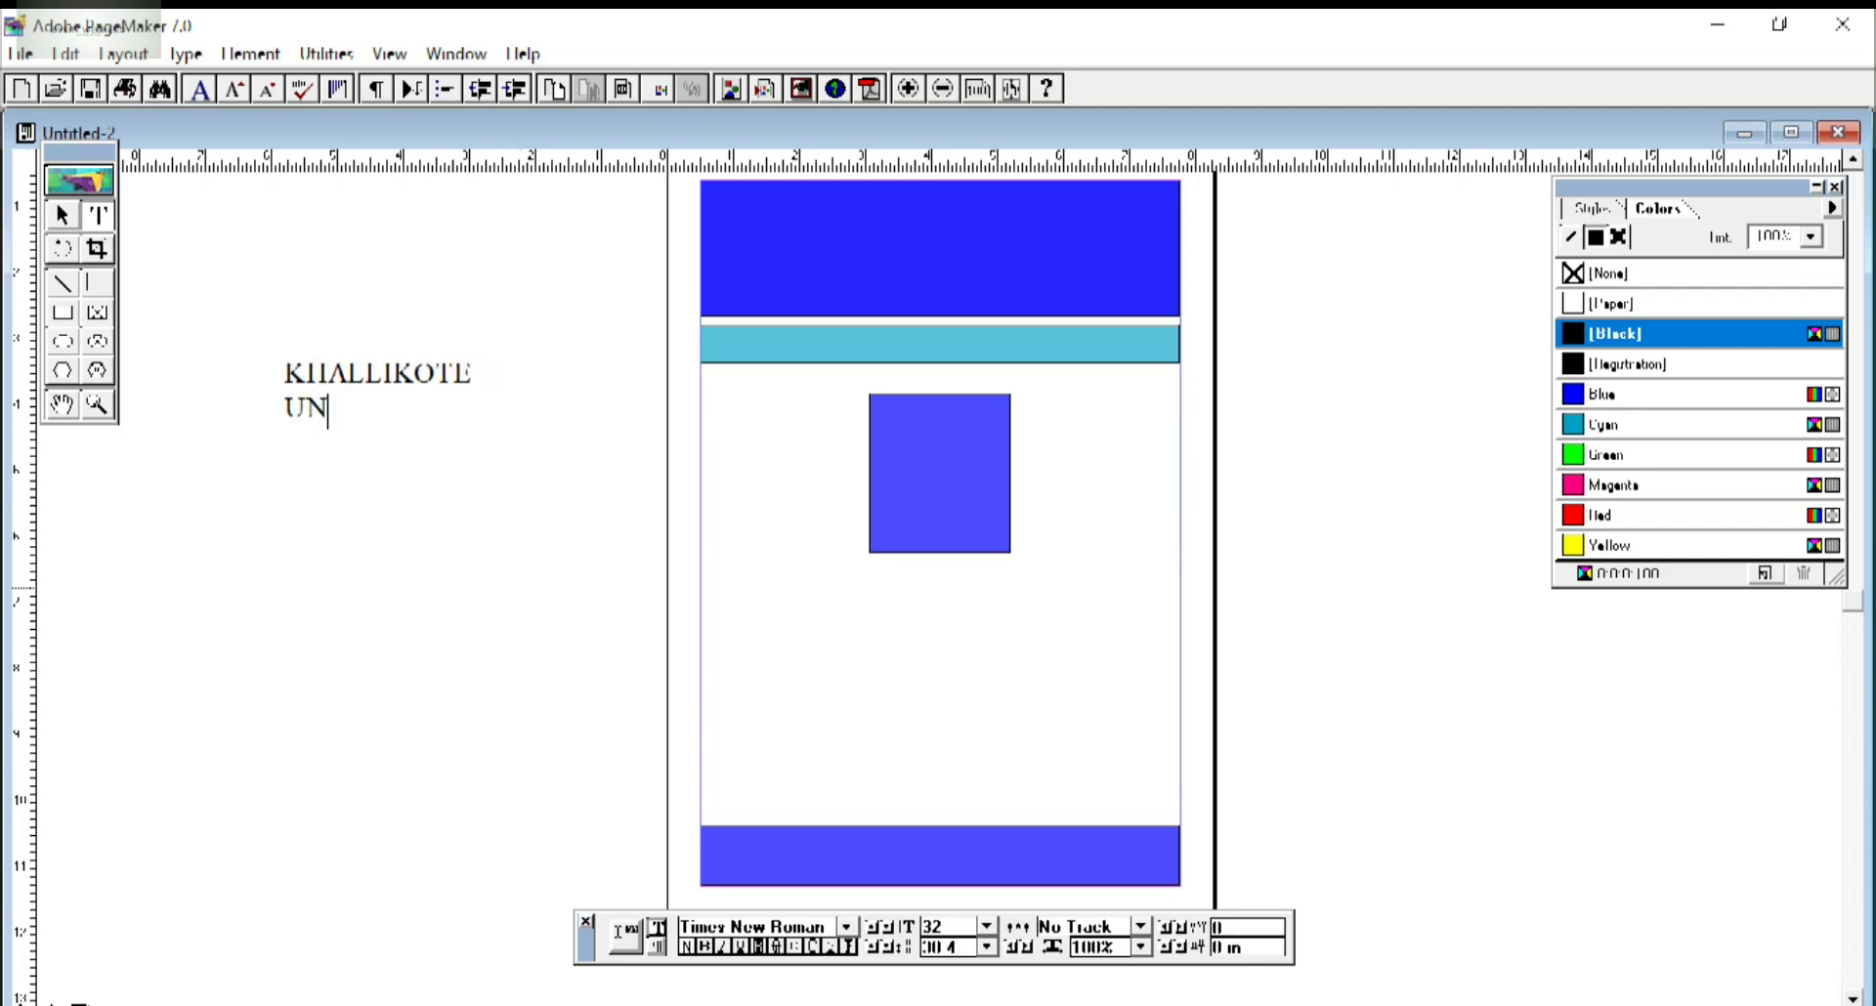
type("IVERSITY")
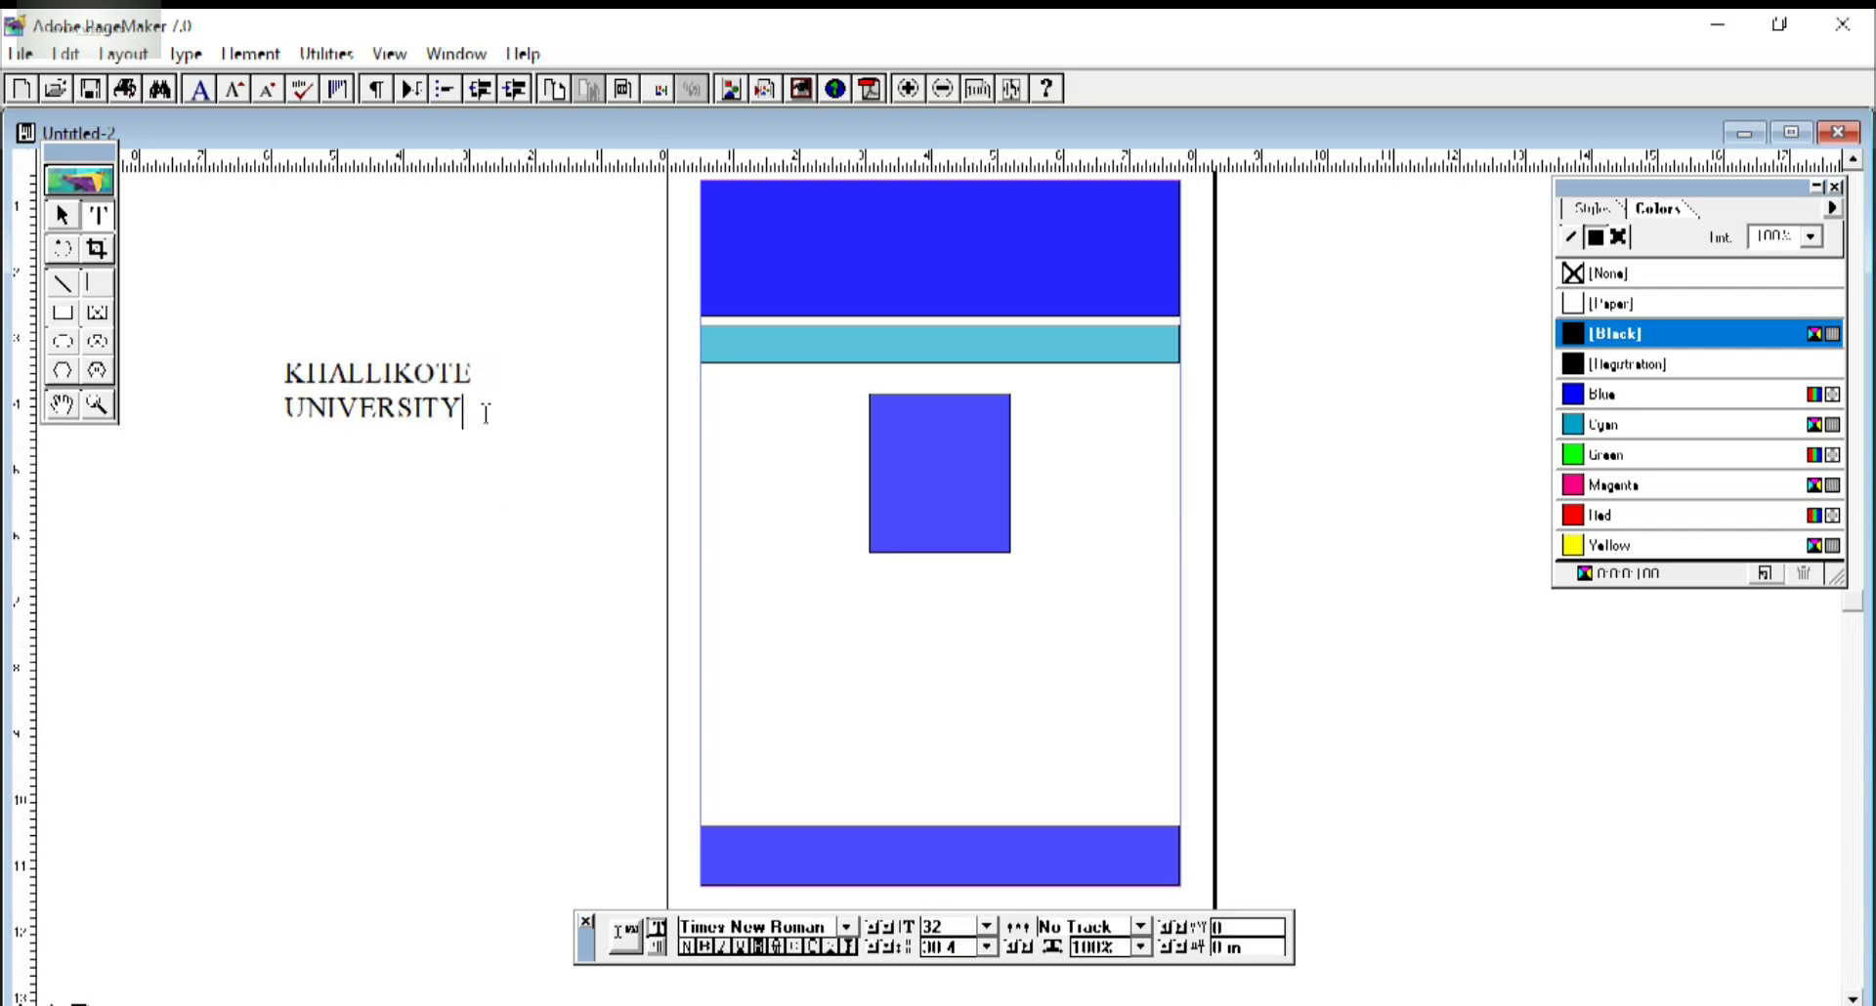
left_click_drag(465, 412, 290, 354)
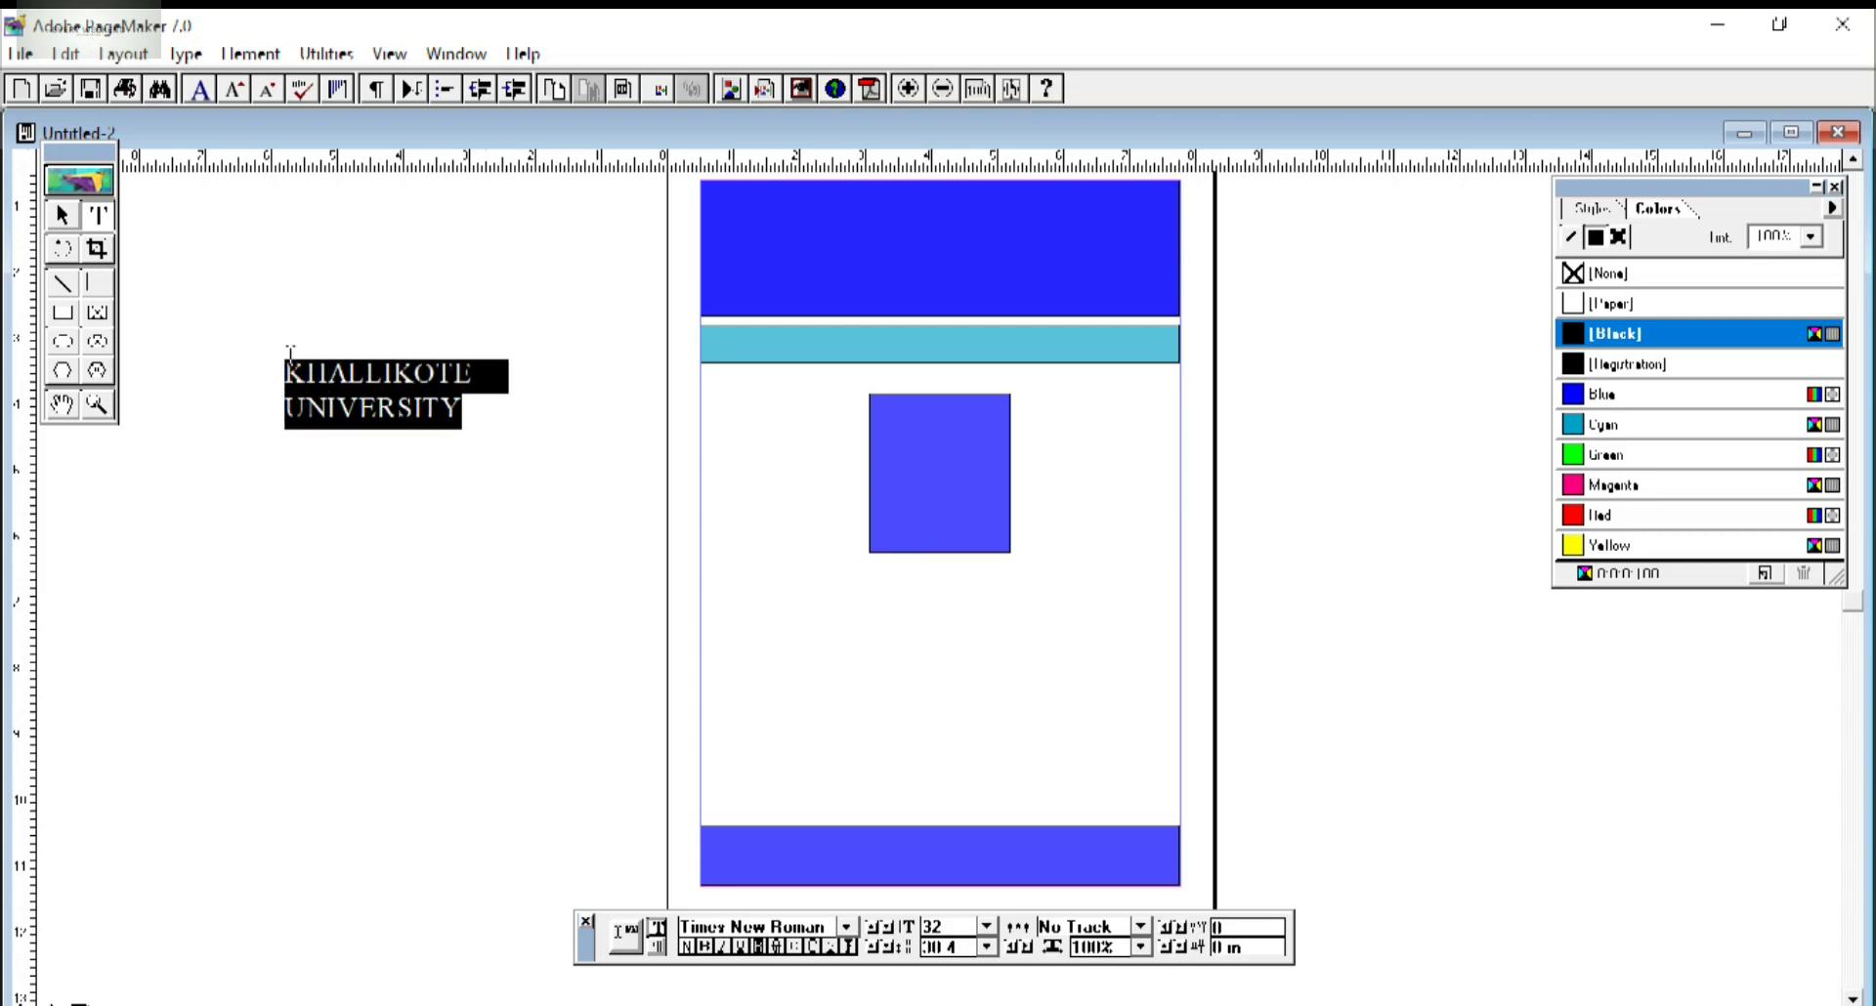
left_click(710, 948)
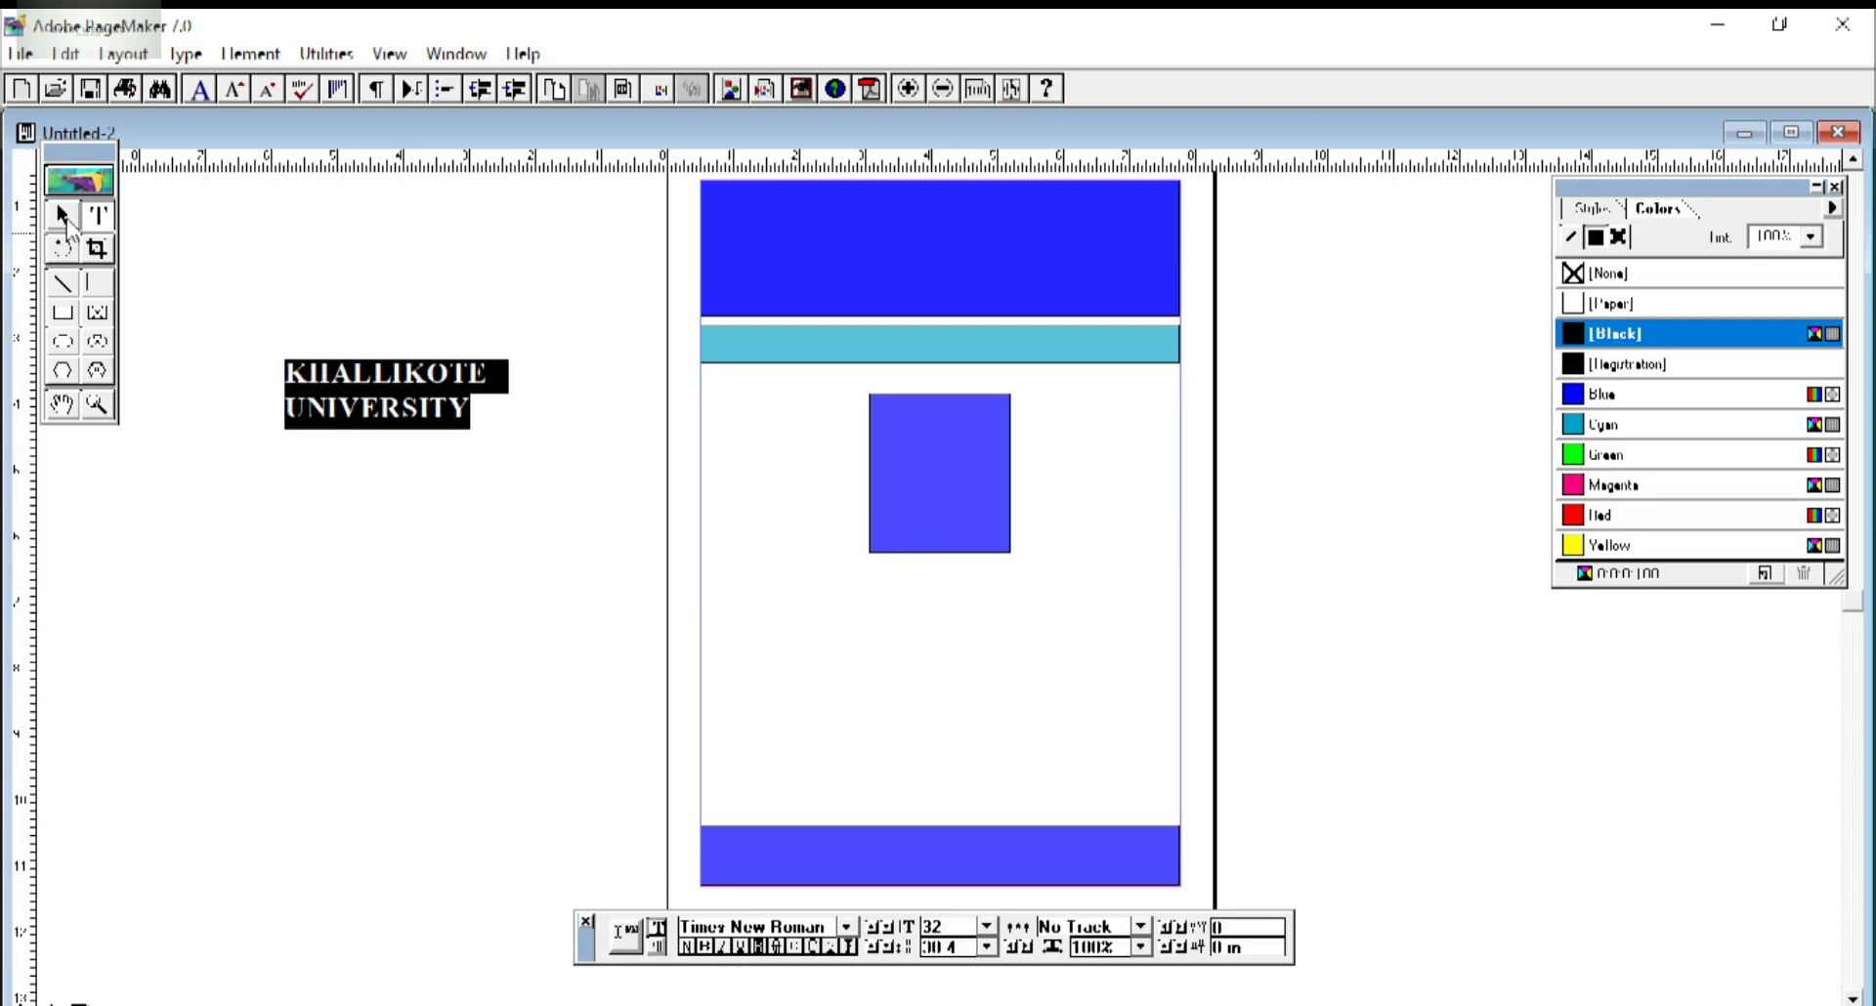
Move the heading into the blue header and widen it to fit one line.
left_click(63, 215)
left_click(379, 407)
left_click_drag(381, 408, 882, 239)
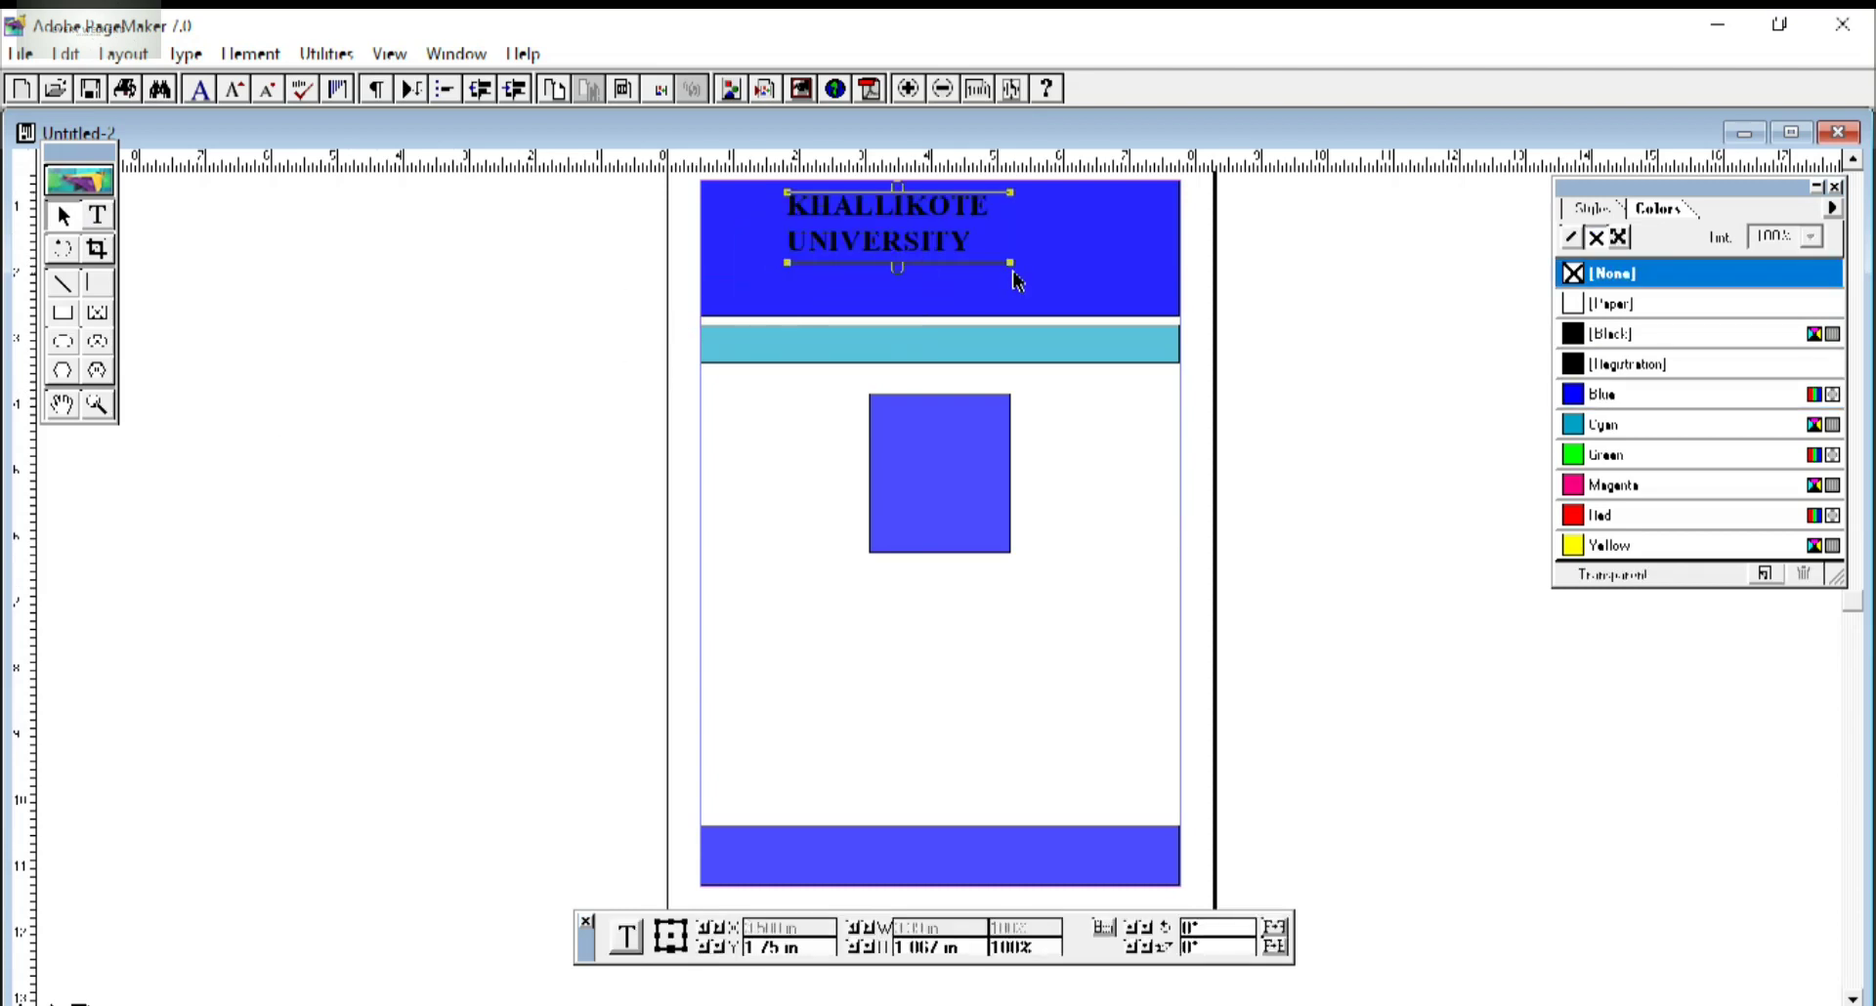
left_click_drag(1010, 265, 1148, 286)
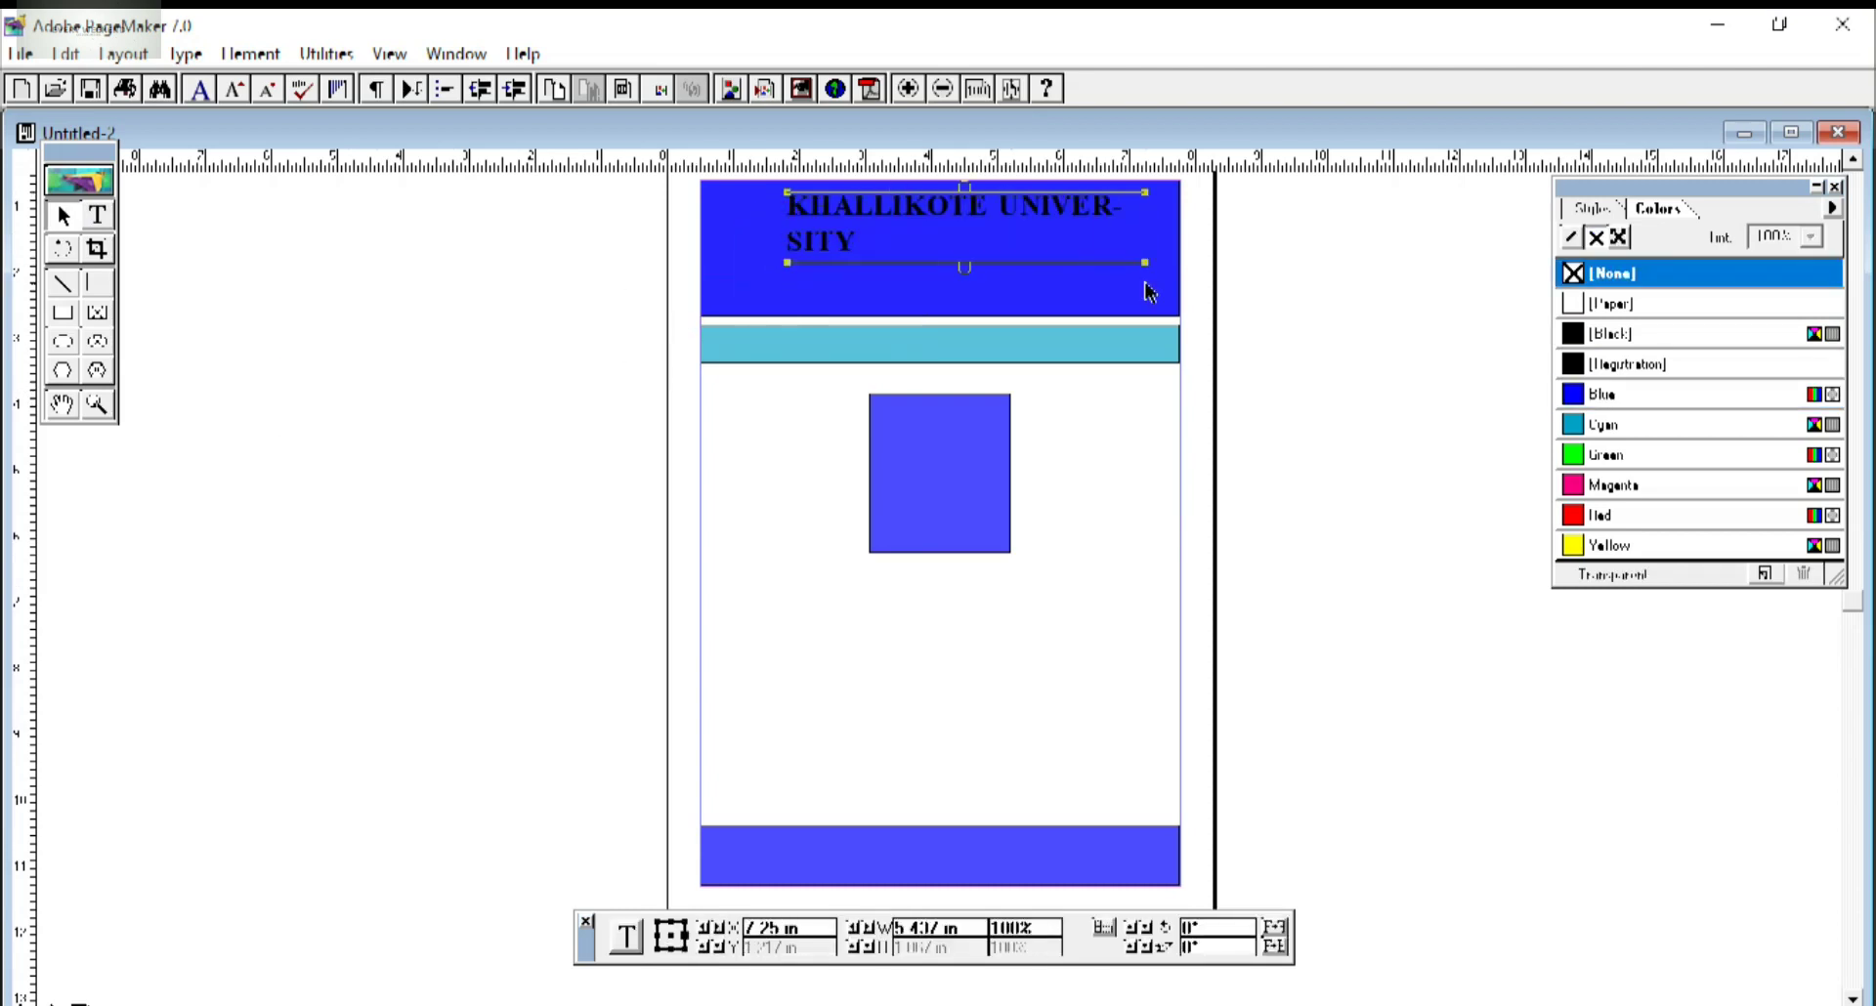
left_click_drag(789, 265, 733, 252)
left_click_drag(951, 217, 956, 228)
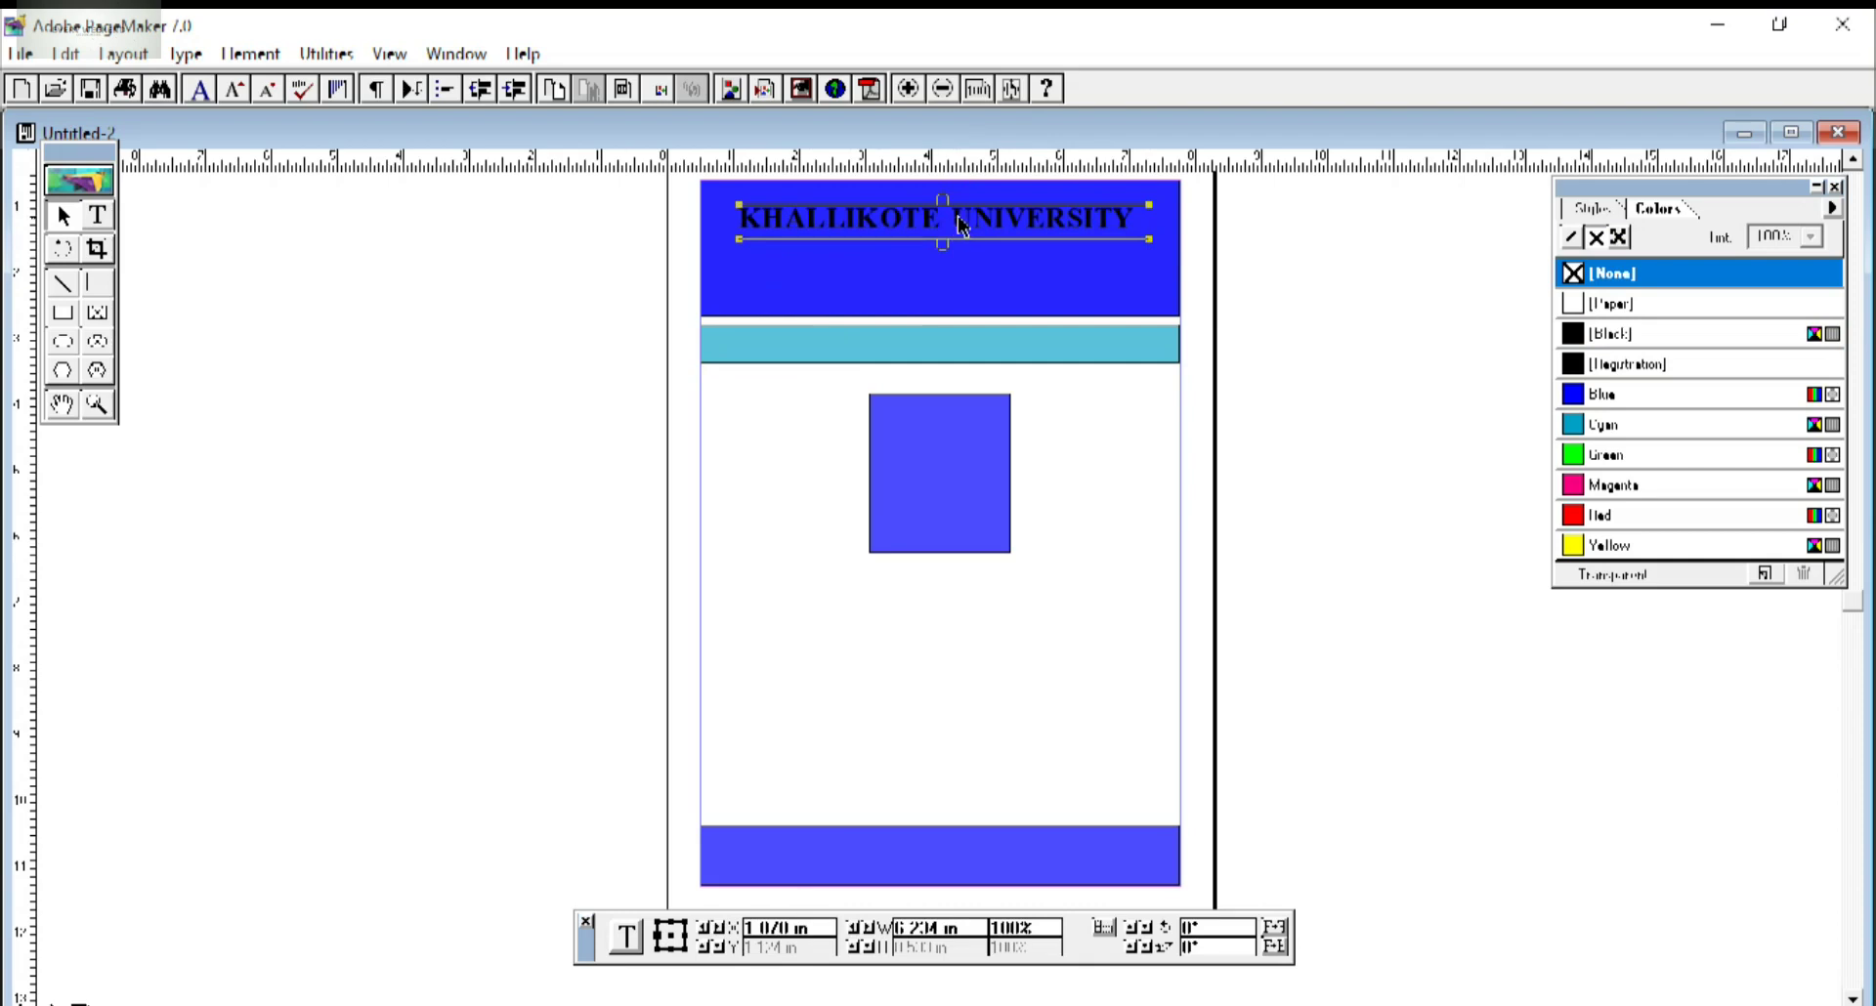
Type BERHAMPUR, GANJAM at 25 pt on the pasteboard and make it bold.
left_click(964, 225)
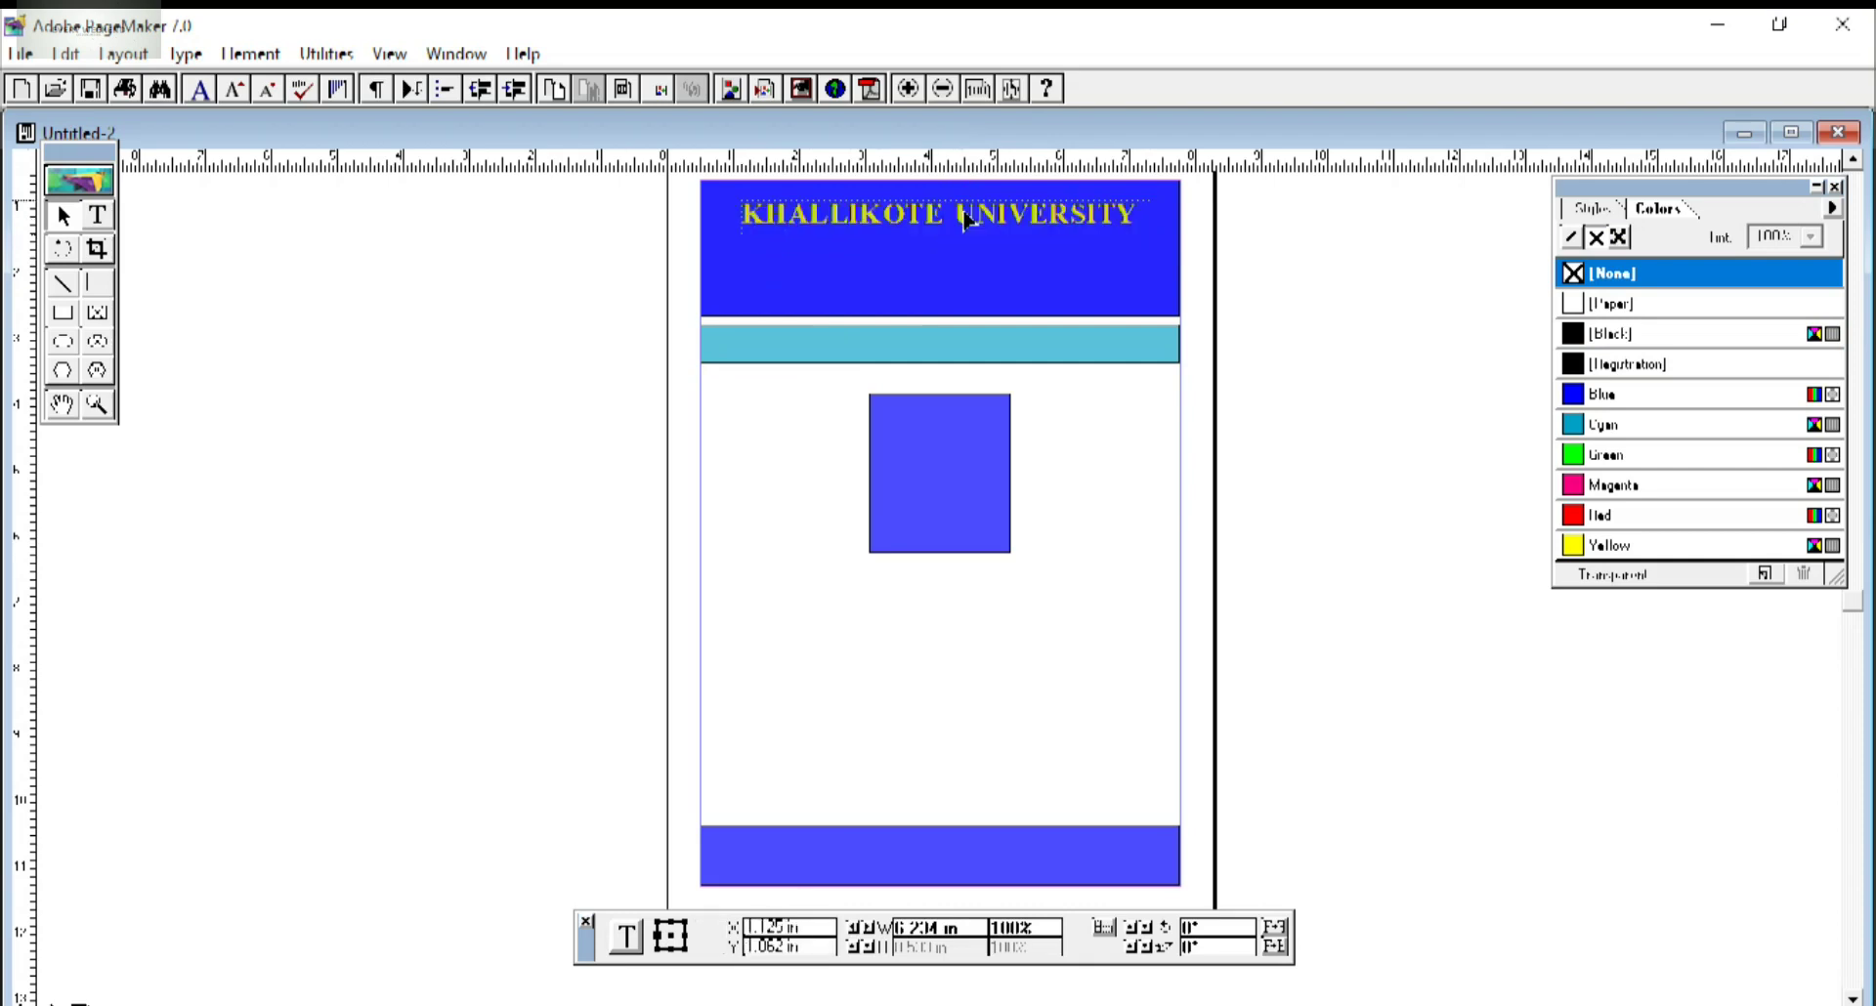
left_click(967, 220)
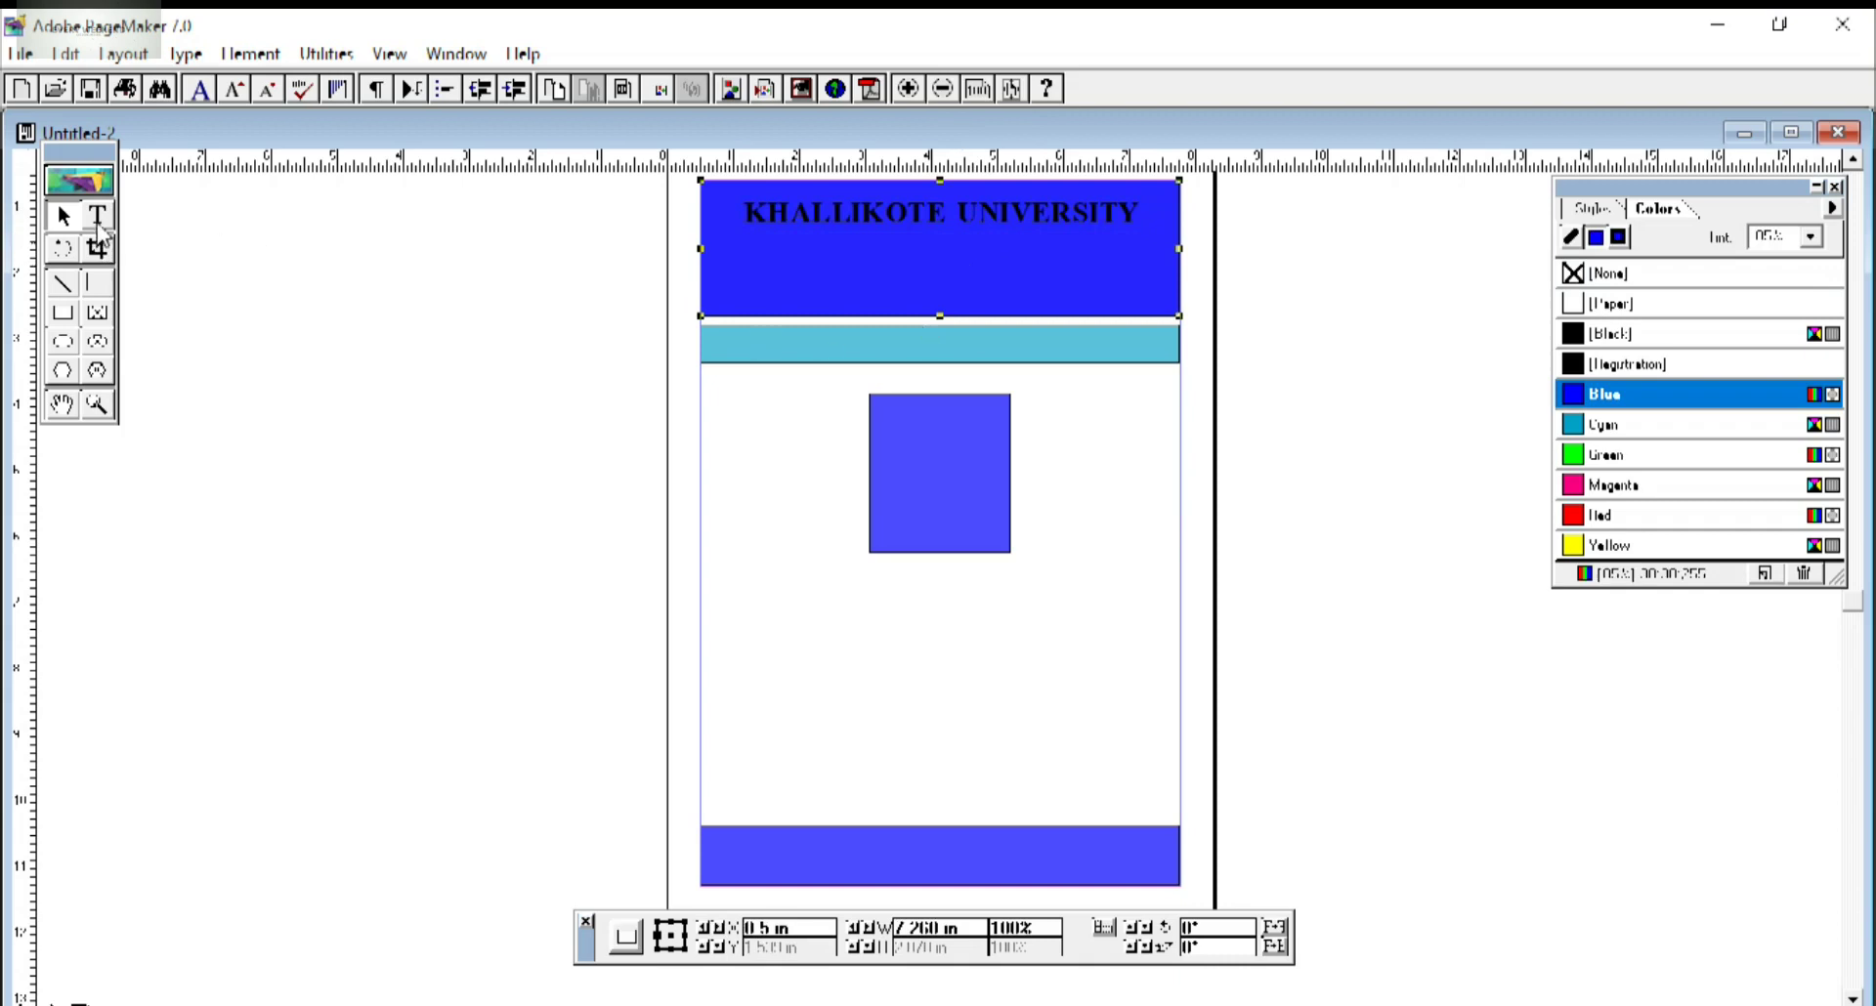
left_click(97, 217)
left_click(236, 381)
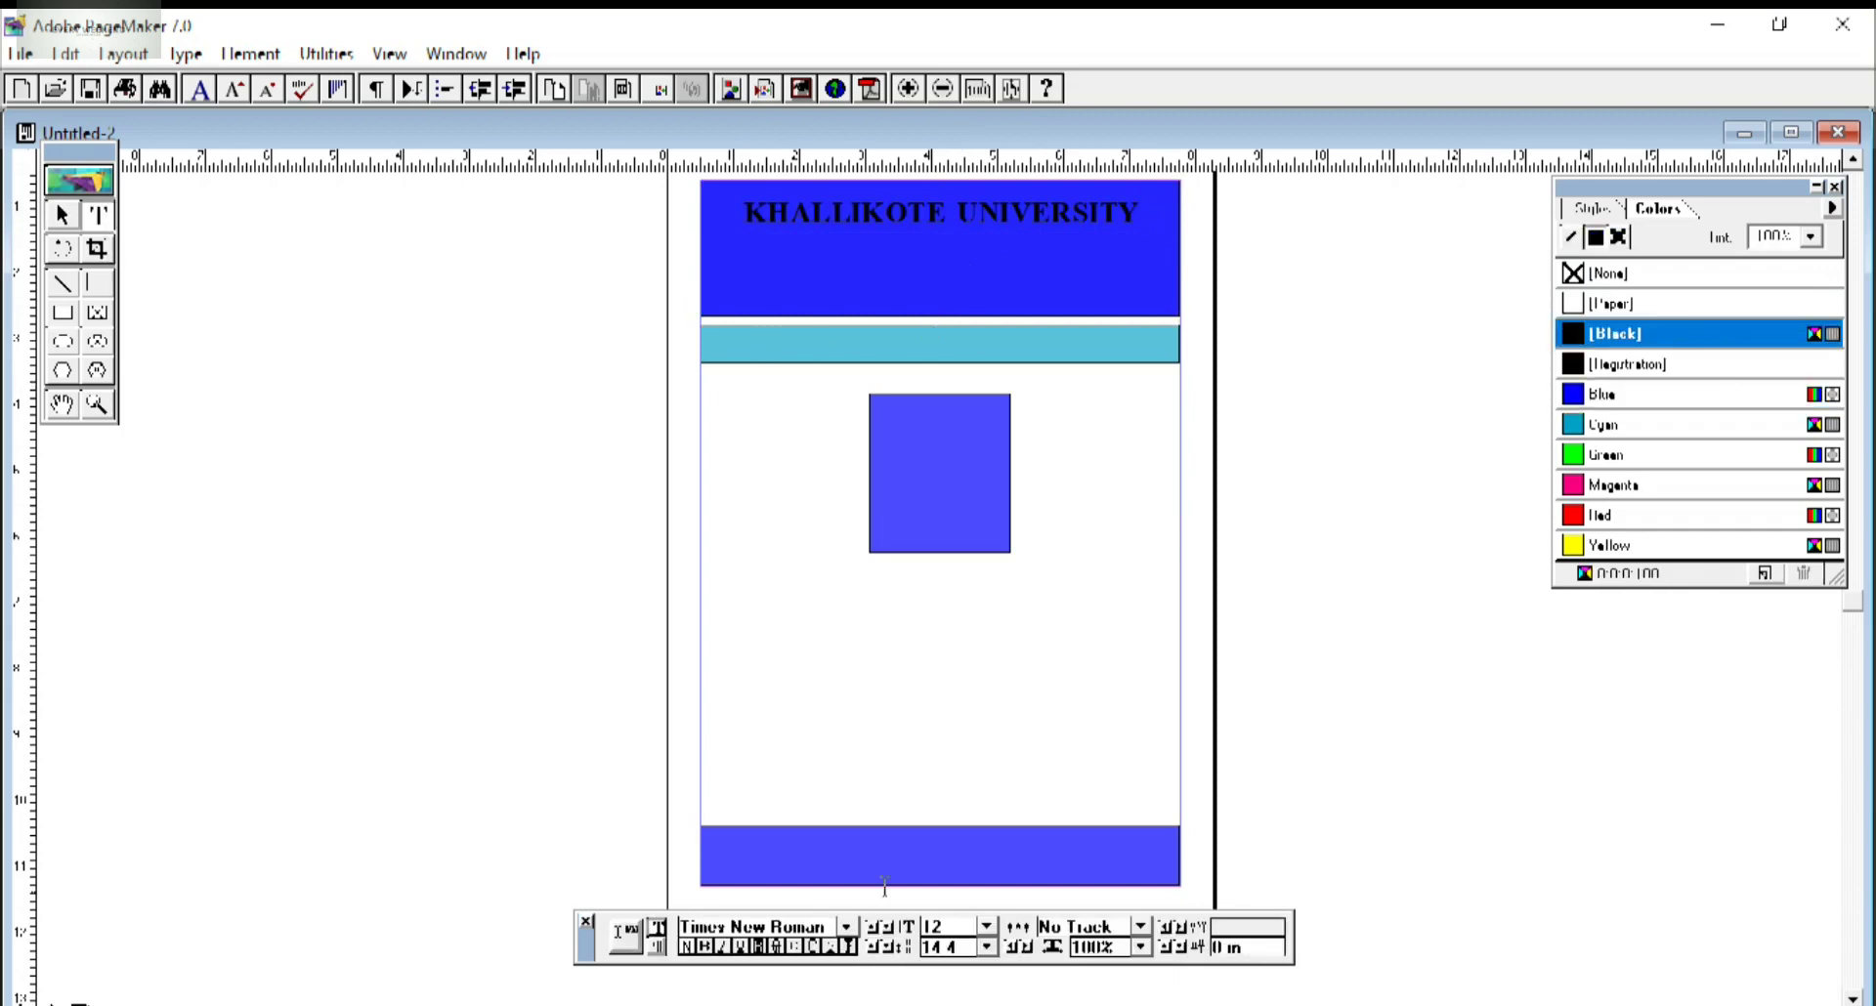
left_click(929, 926)
key("BackSpace")
type("2BER")
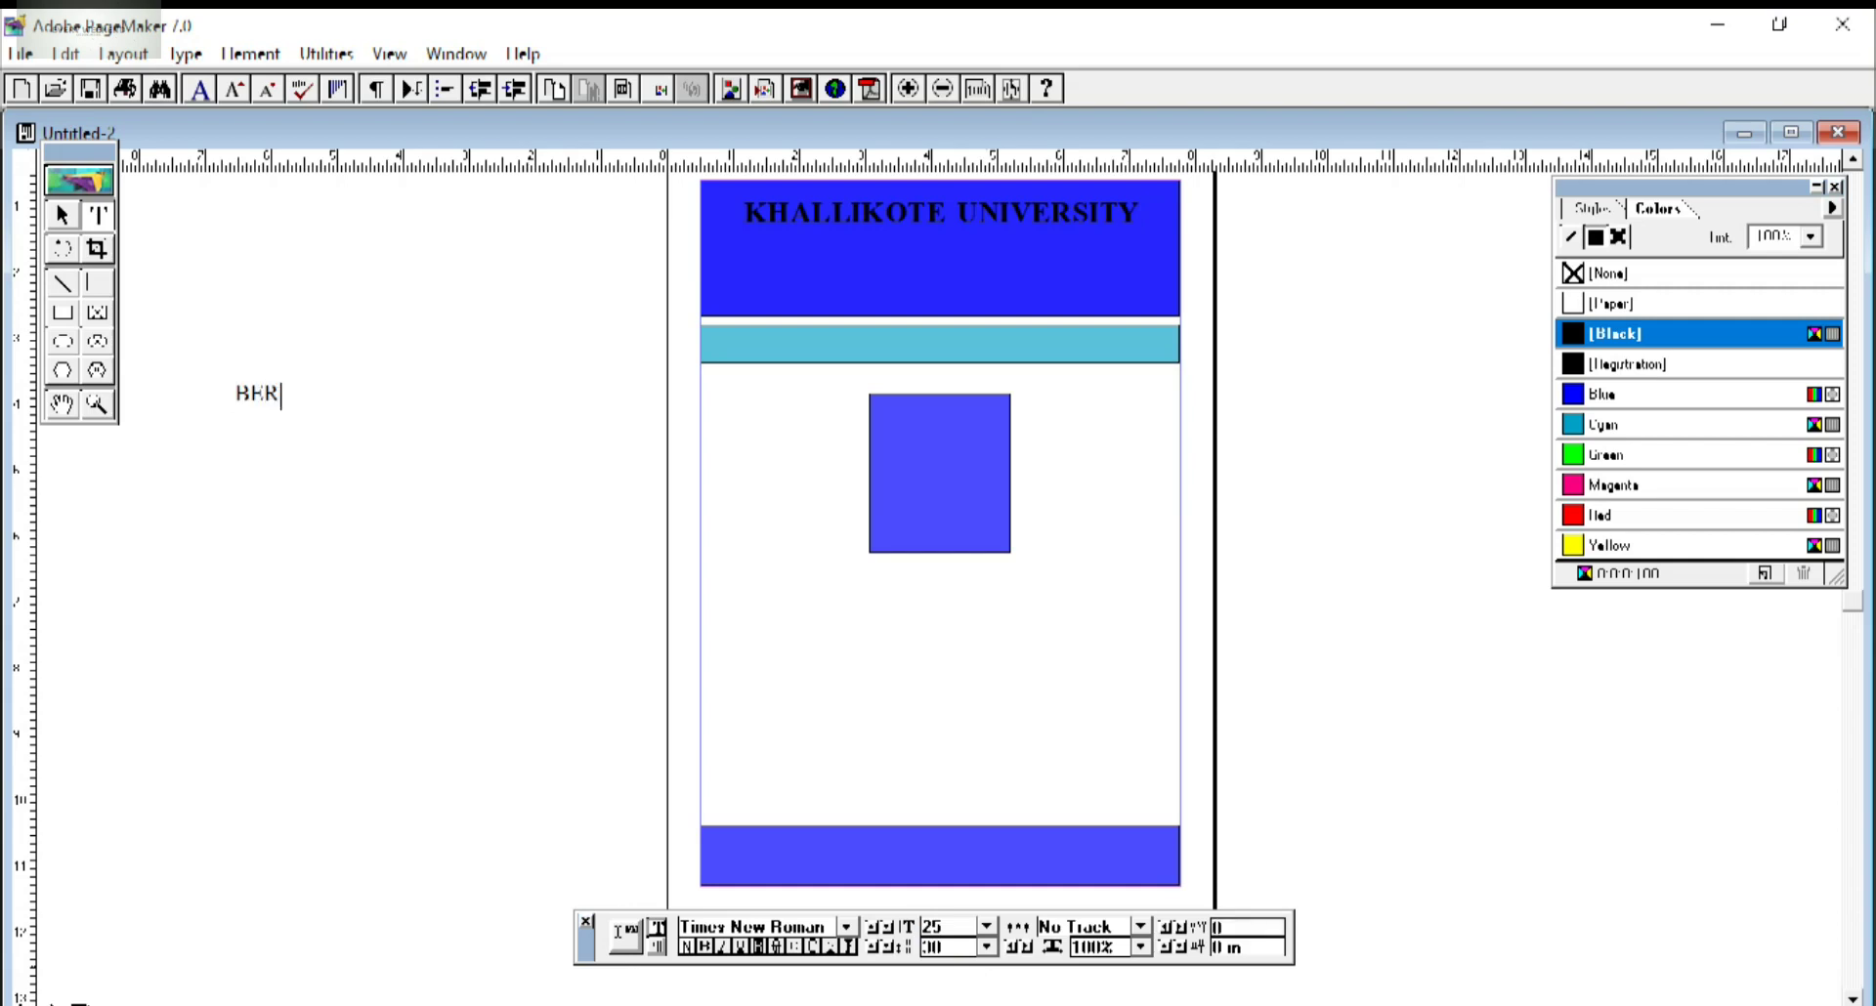
type("HAMPUR, GANJAM")
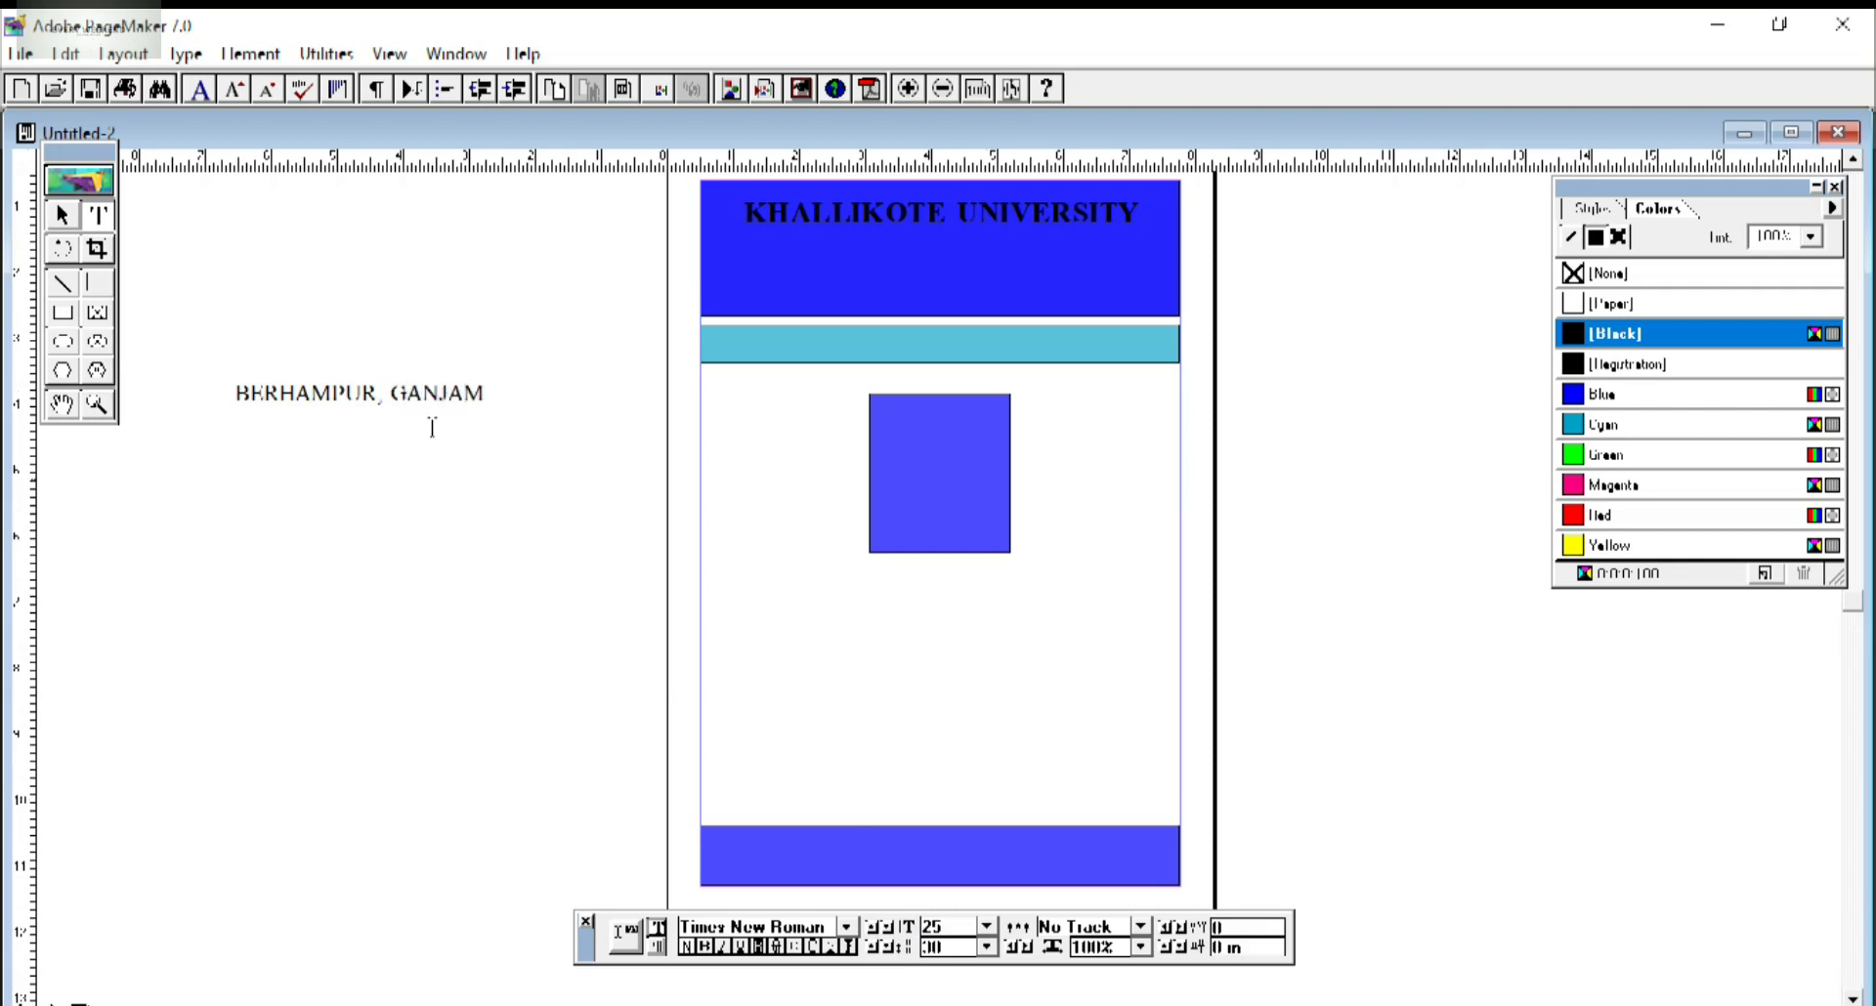
left_click_drag(493, 401, 233, 396)
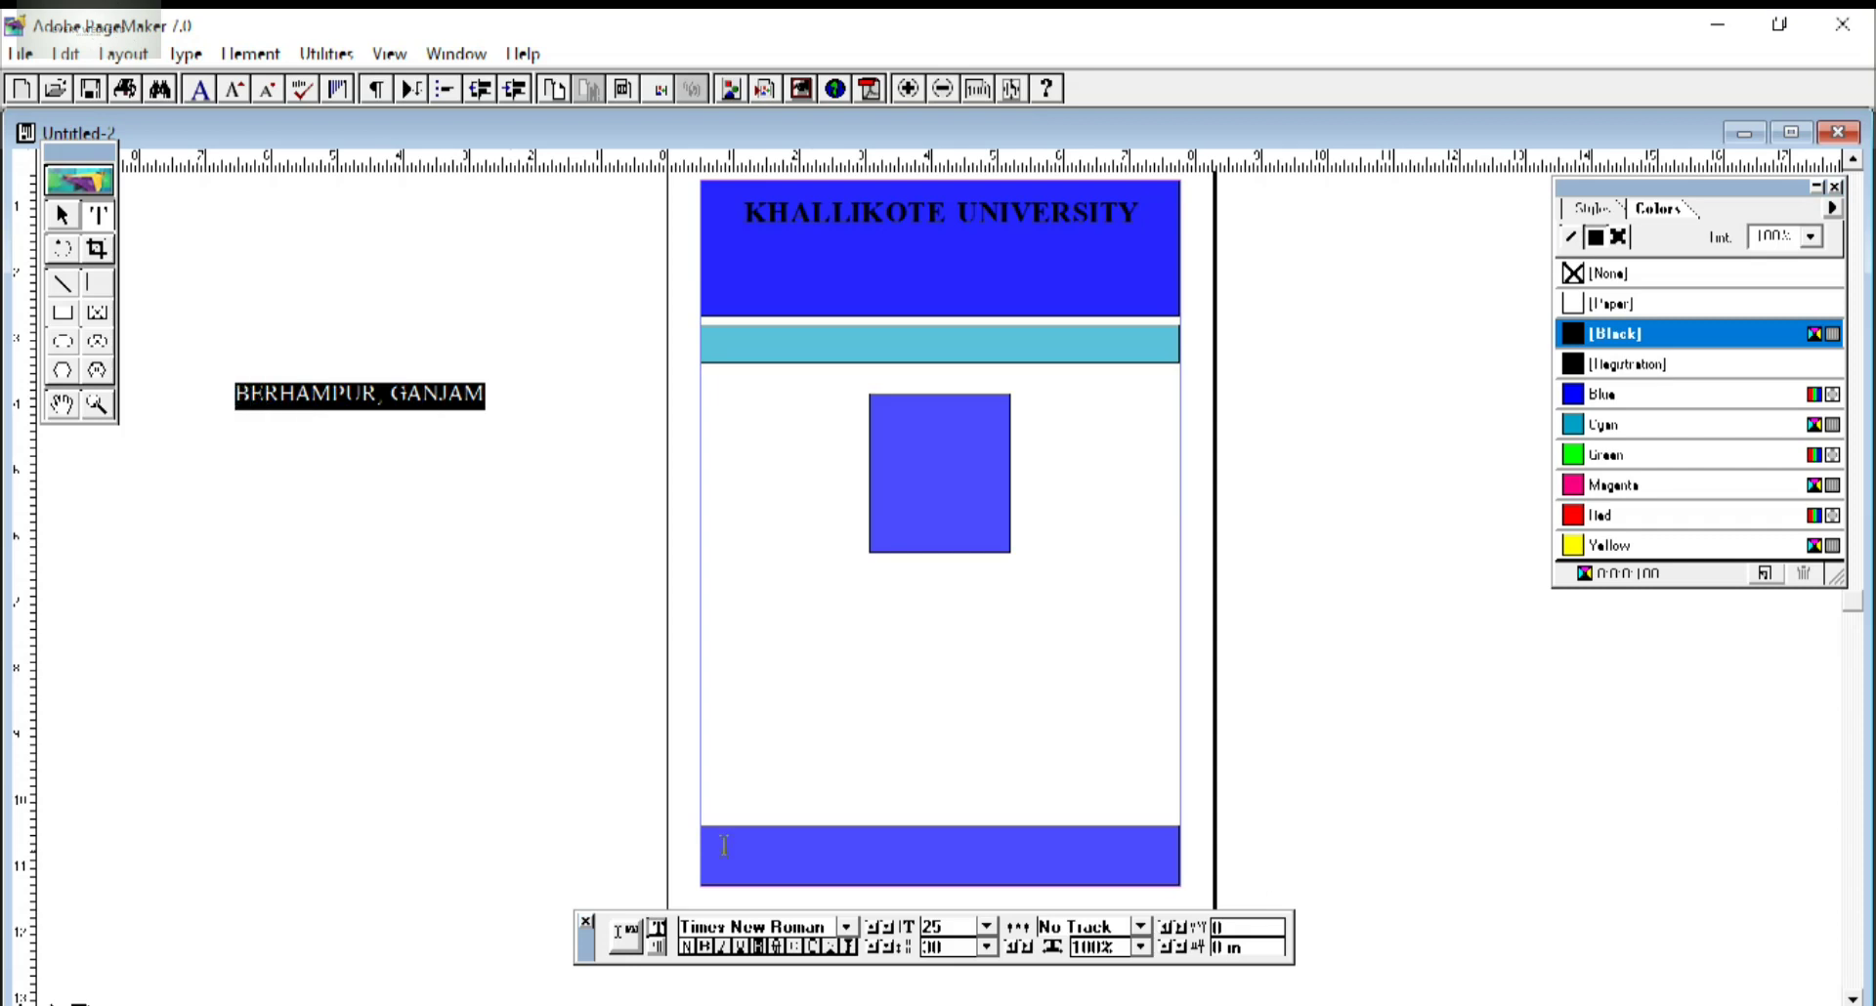
left_click(703, 947)
Move the BERHAMPUR, GANJAM block into the header below the heading.
left_click(62, 215)
left_click(357, 395)
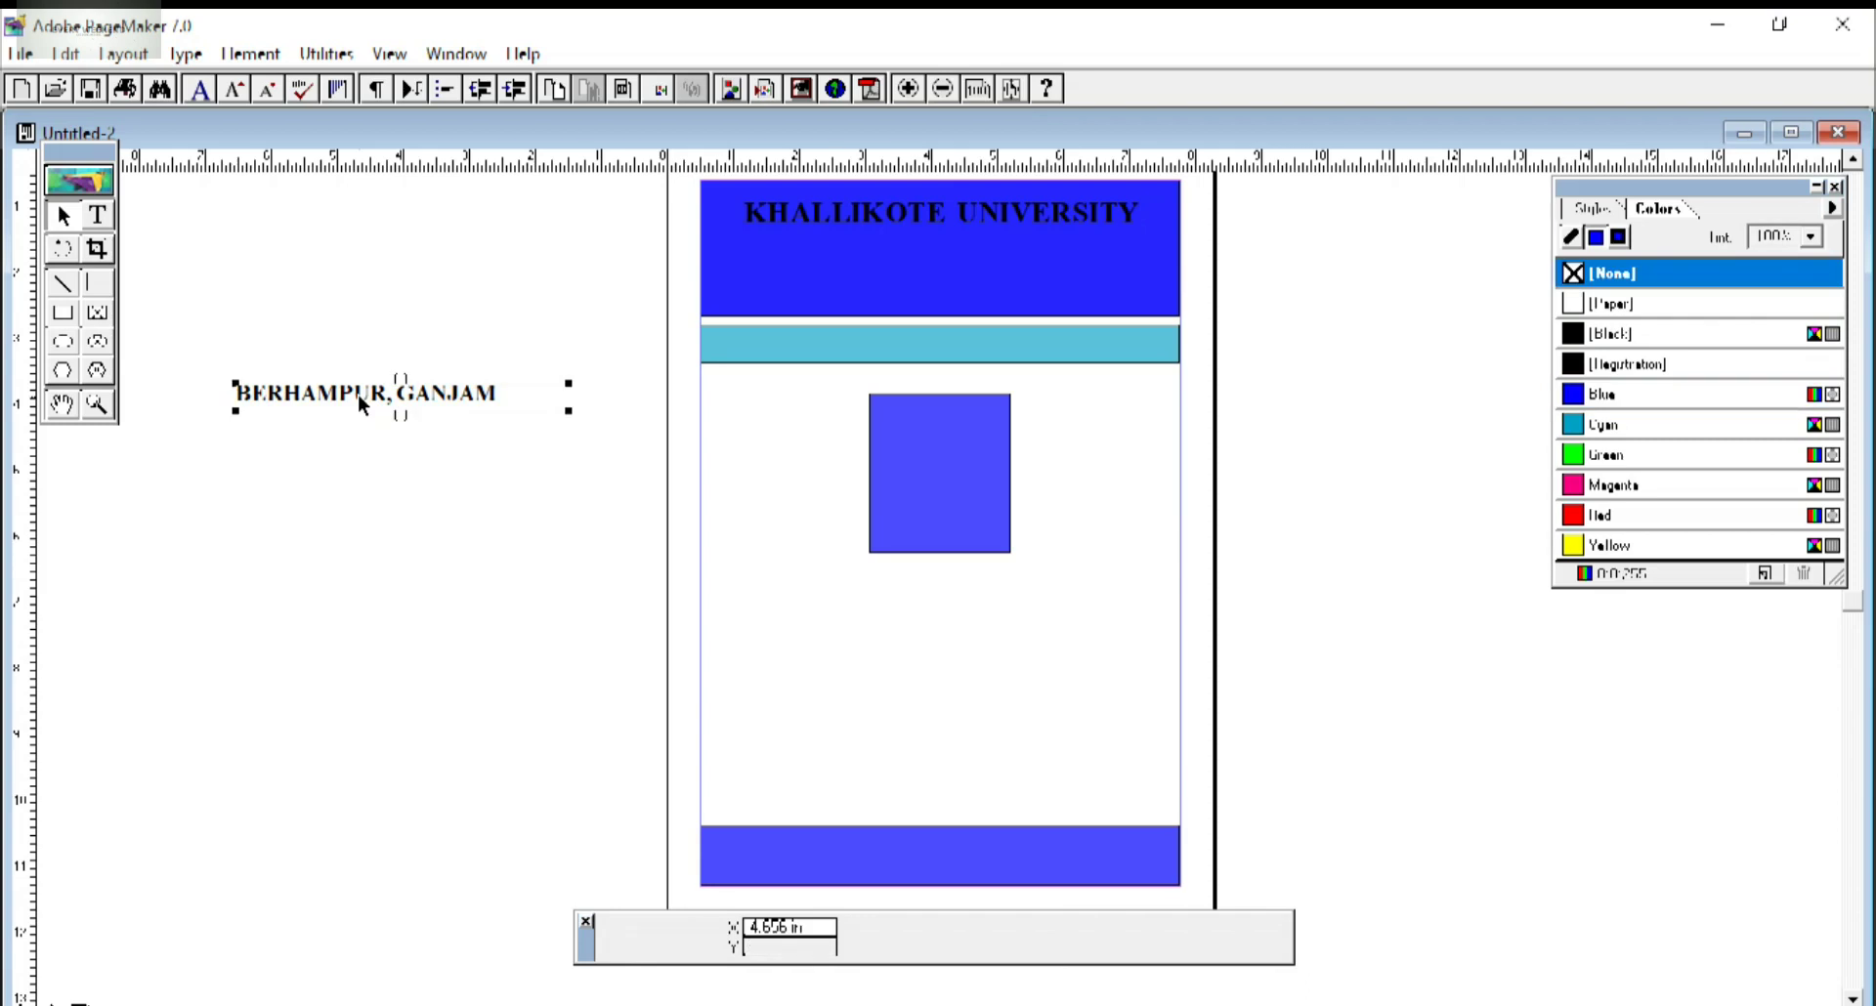
left_click_drag(357, 394, 993, 247)
left_click(1023, 231)
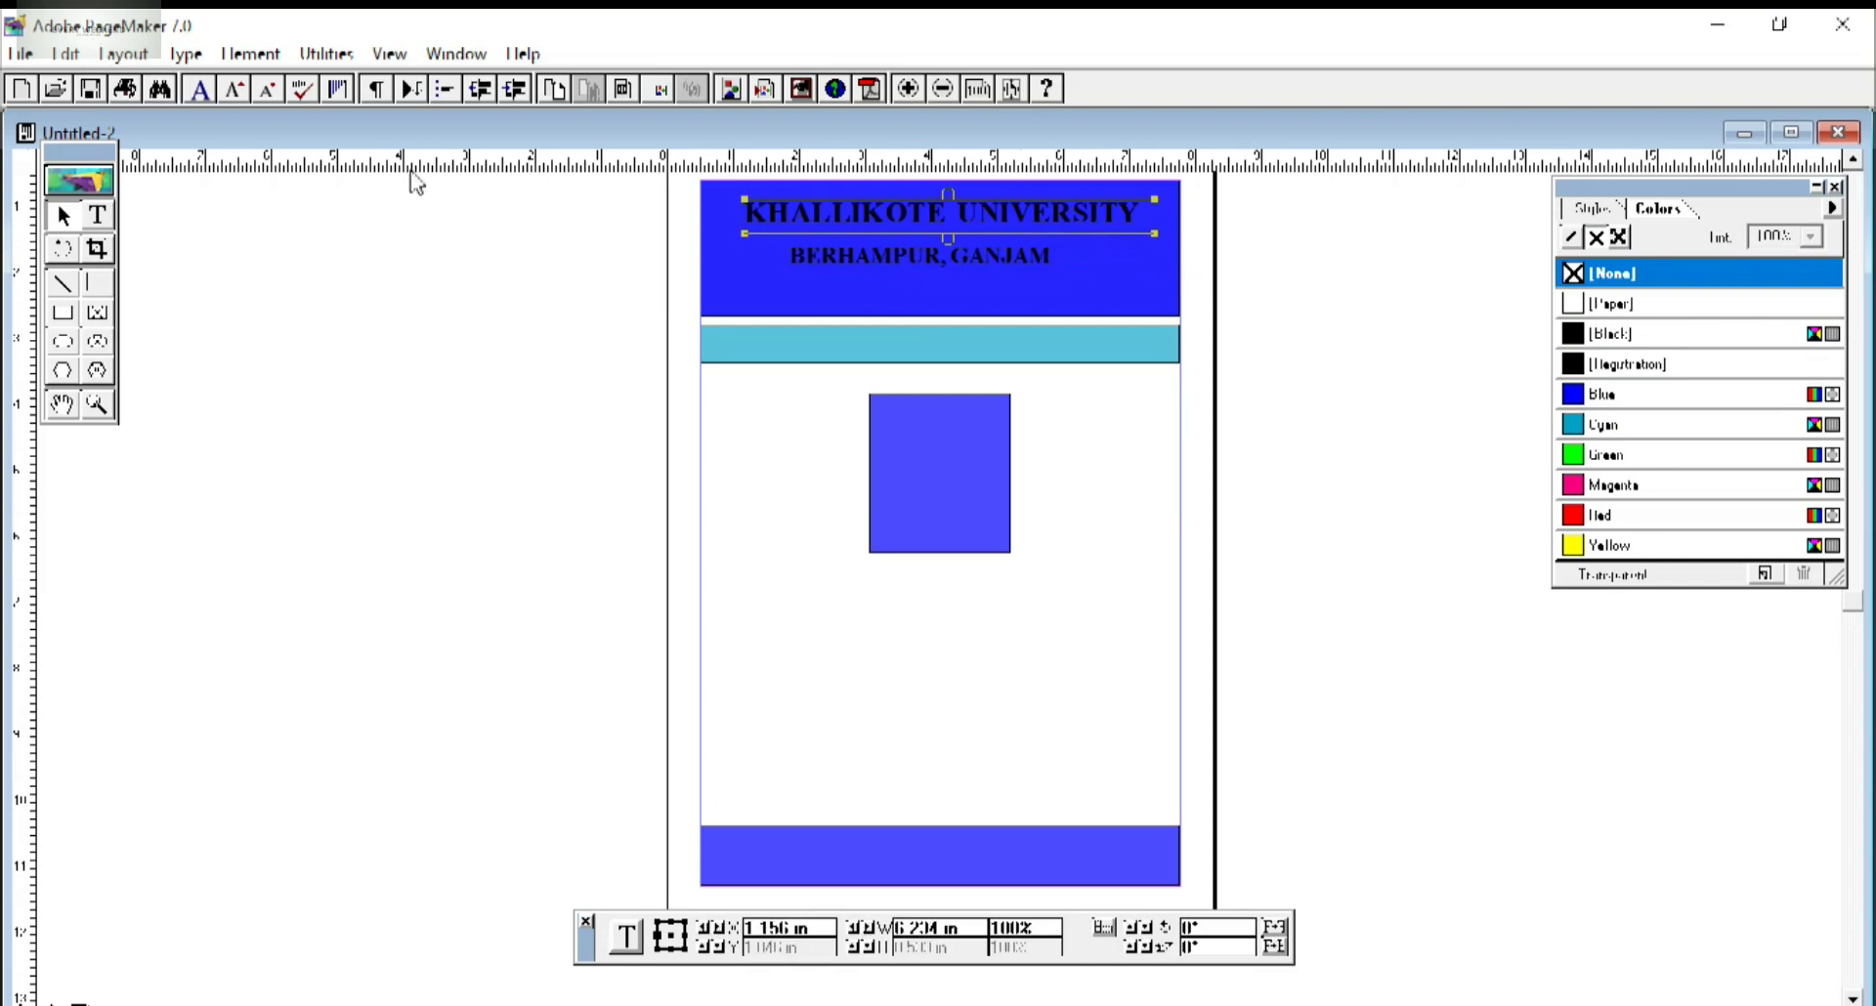
left_click(97, 215)
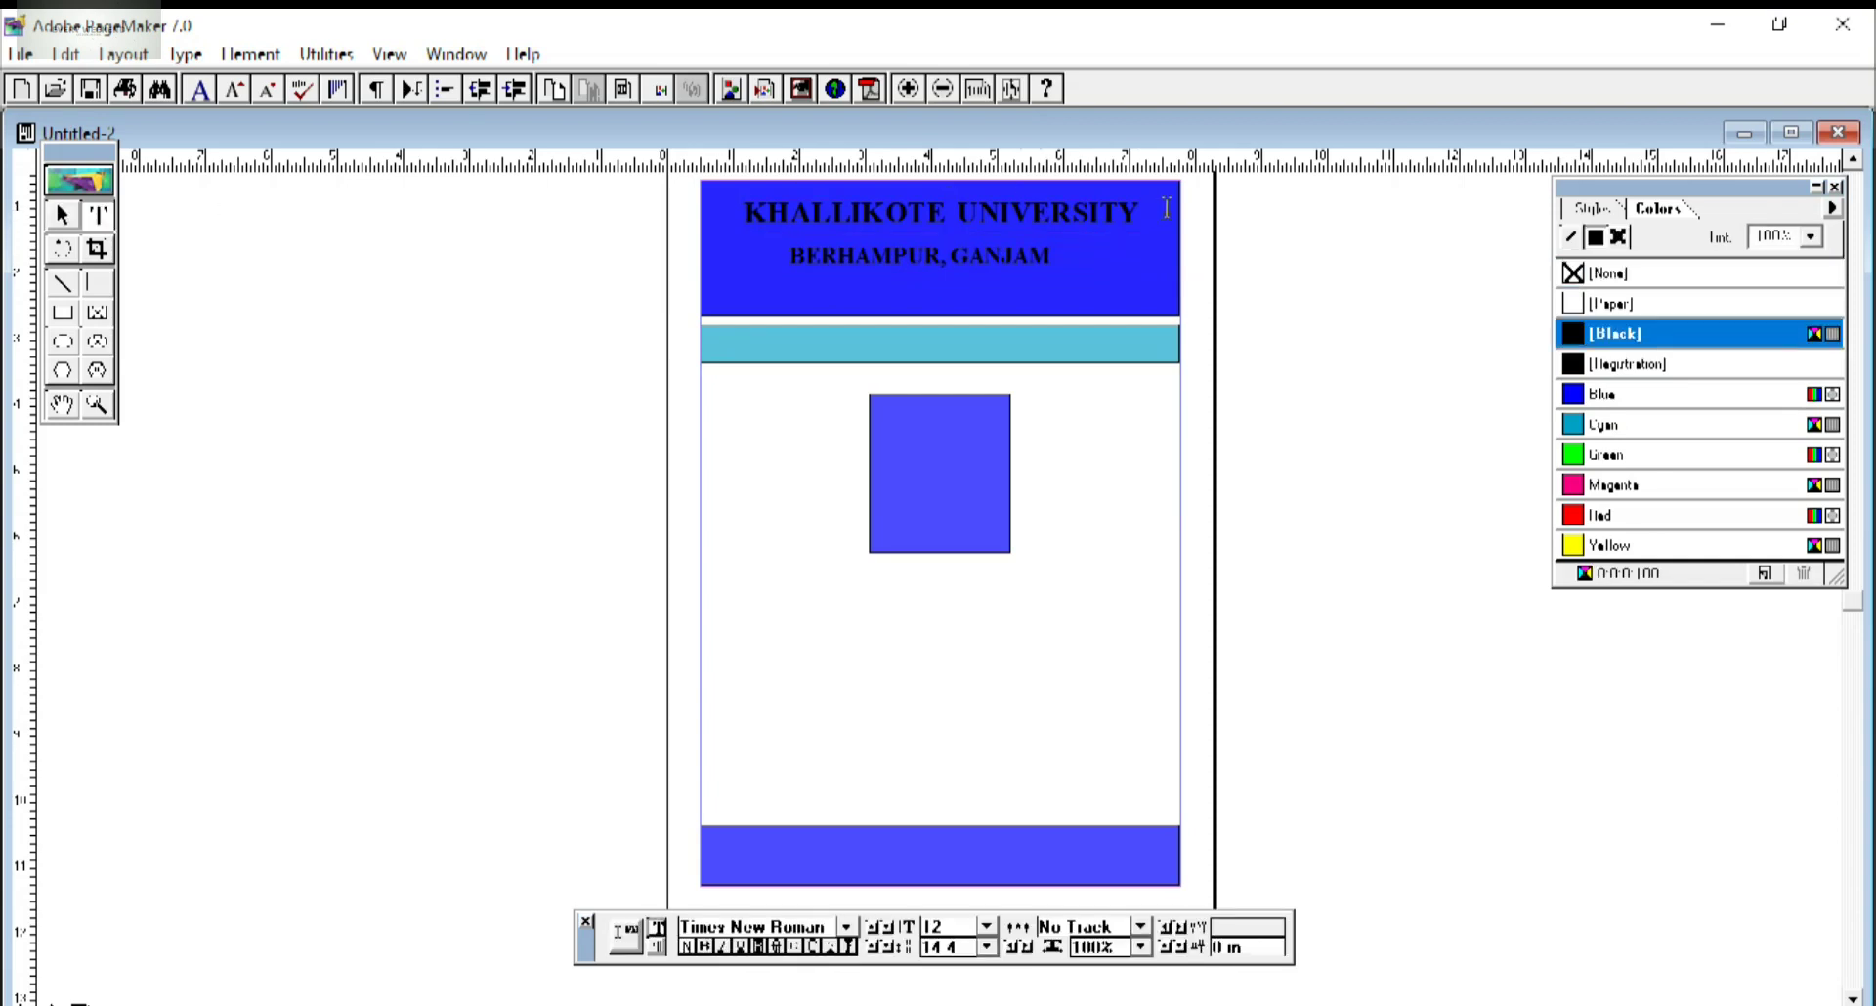
Underline the KHALLIKOTE UNIVERSITY heading and select the BERHAMPUR, GANJAM block.
left_click_drag(1141, 212, 744, 215)
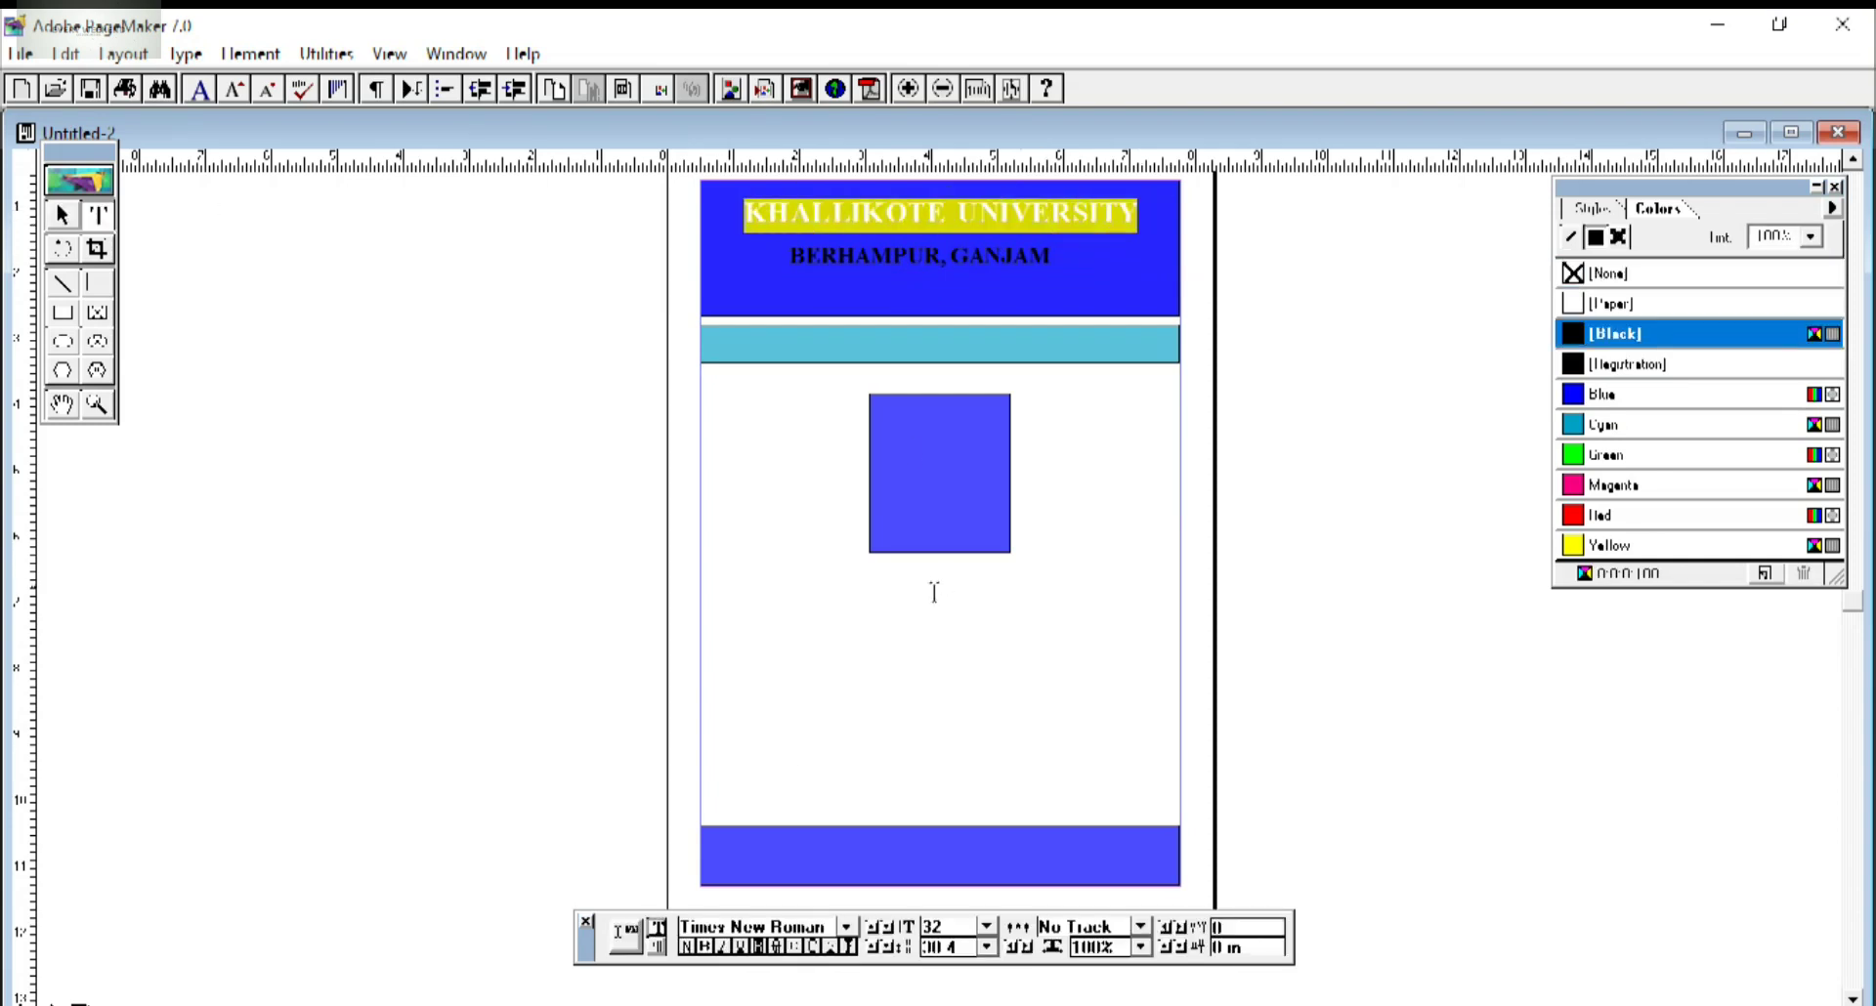
left_click(722, 947)
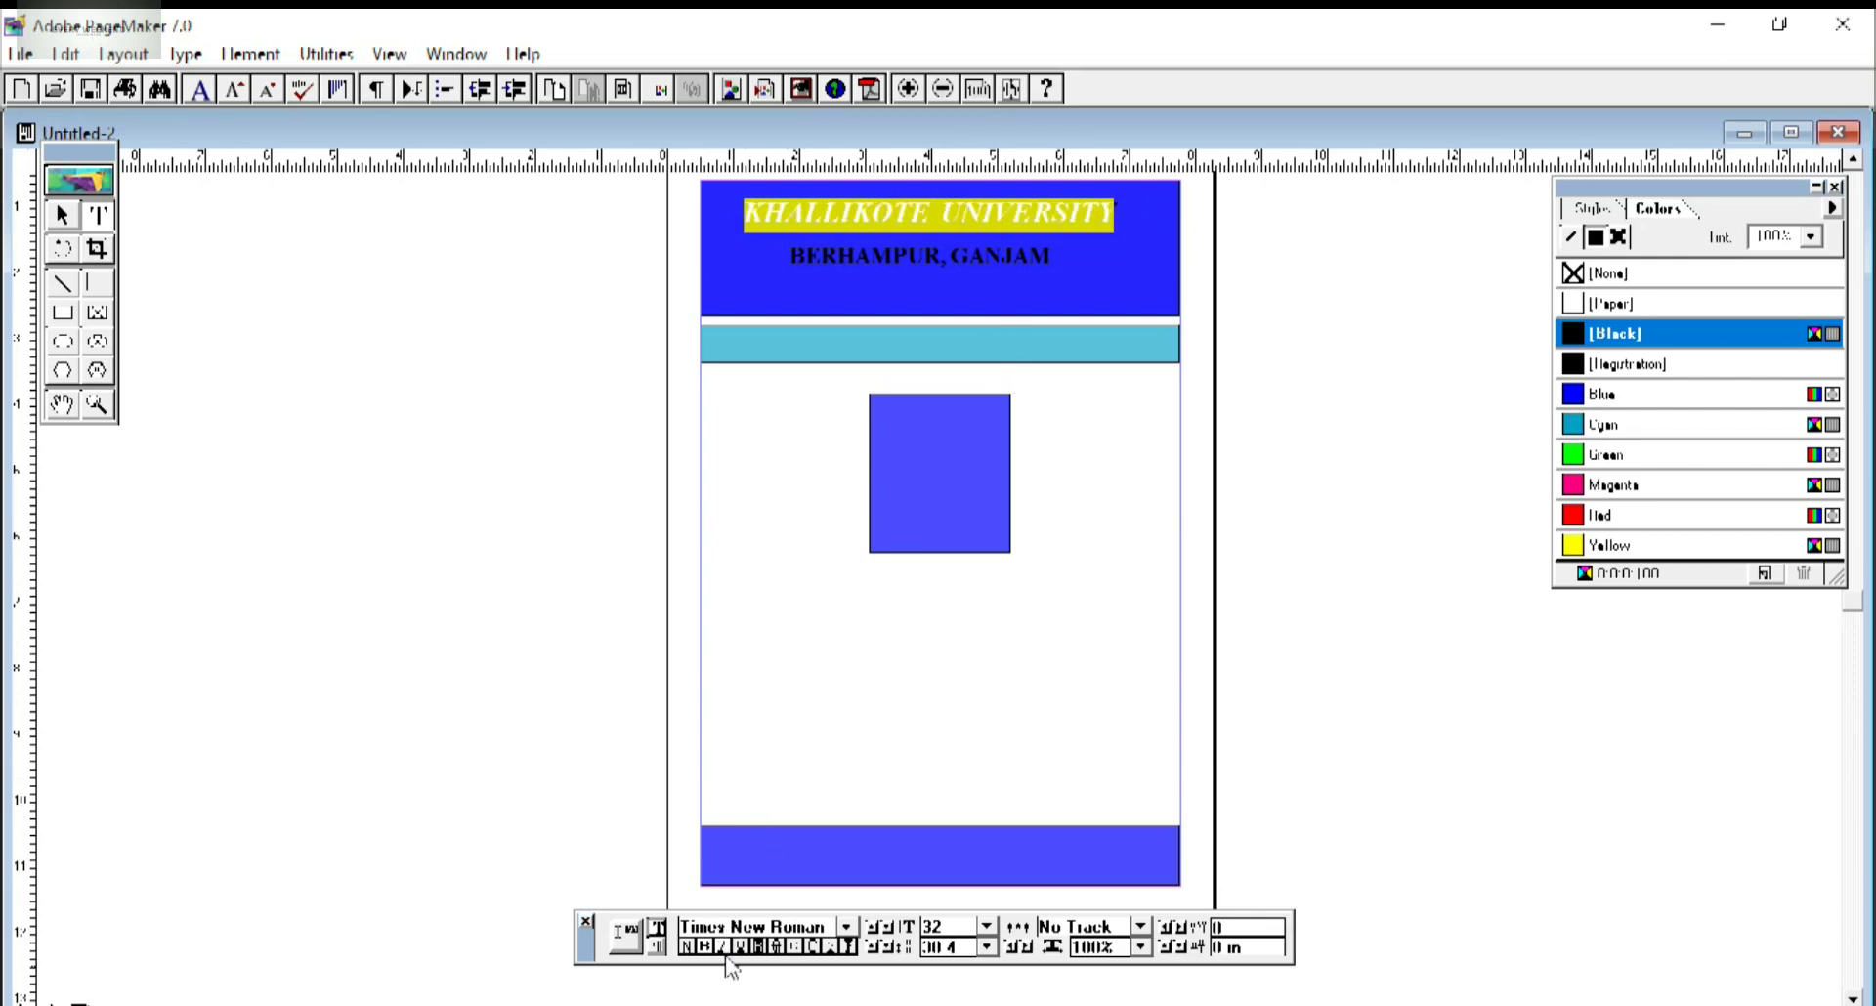
left_click(722, 947)
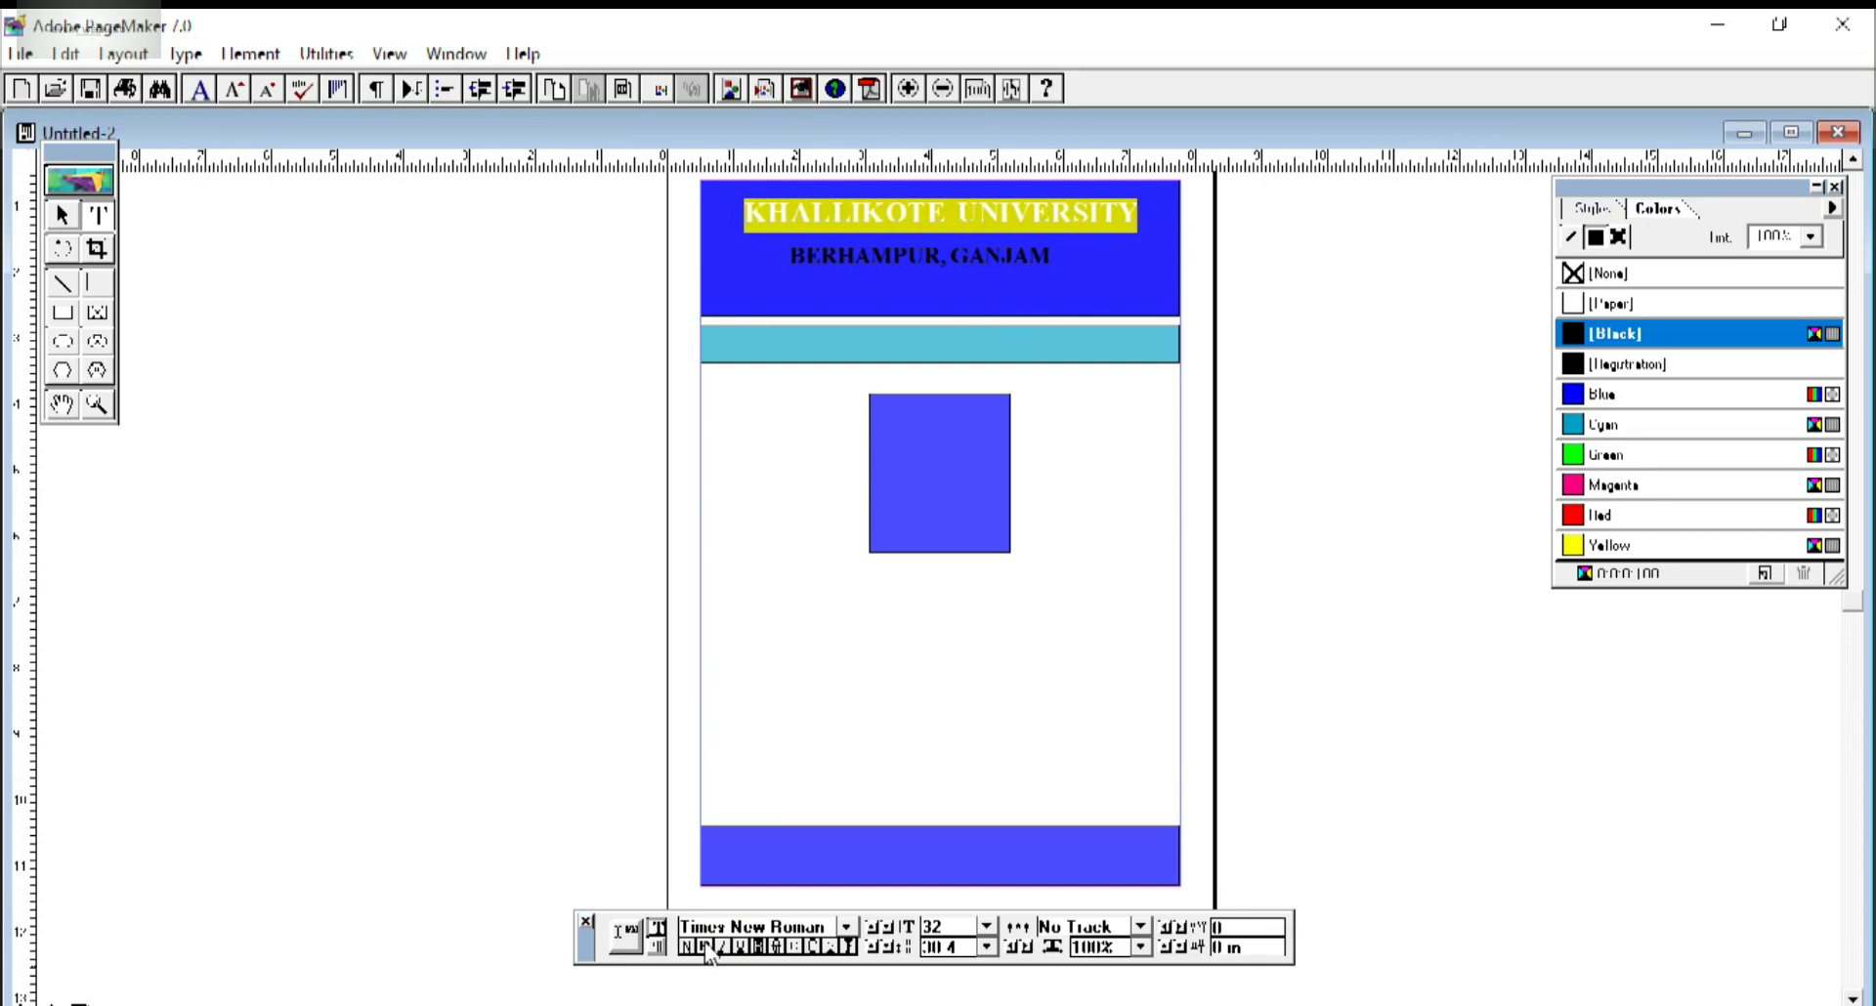
left_click(741, 948)
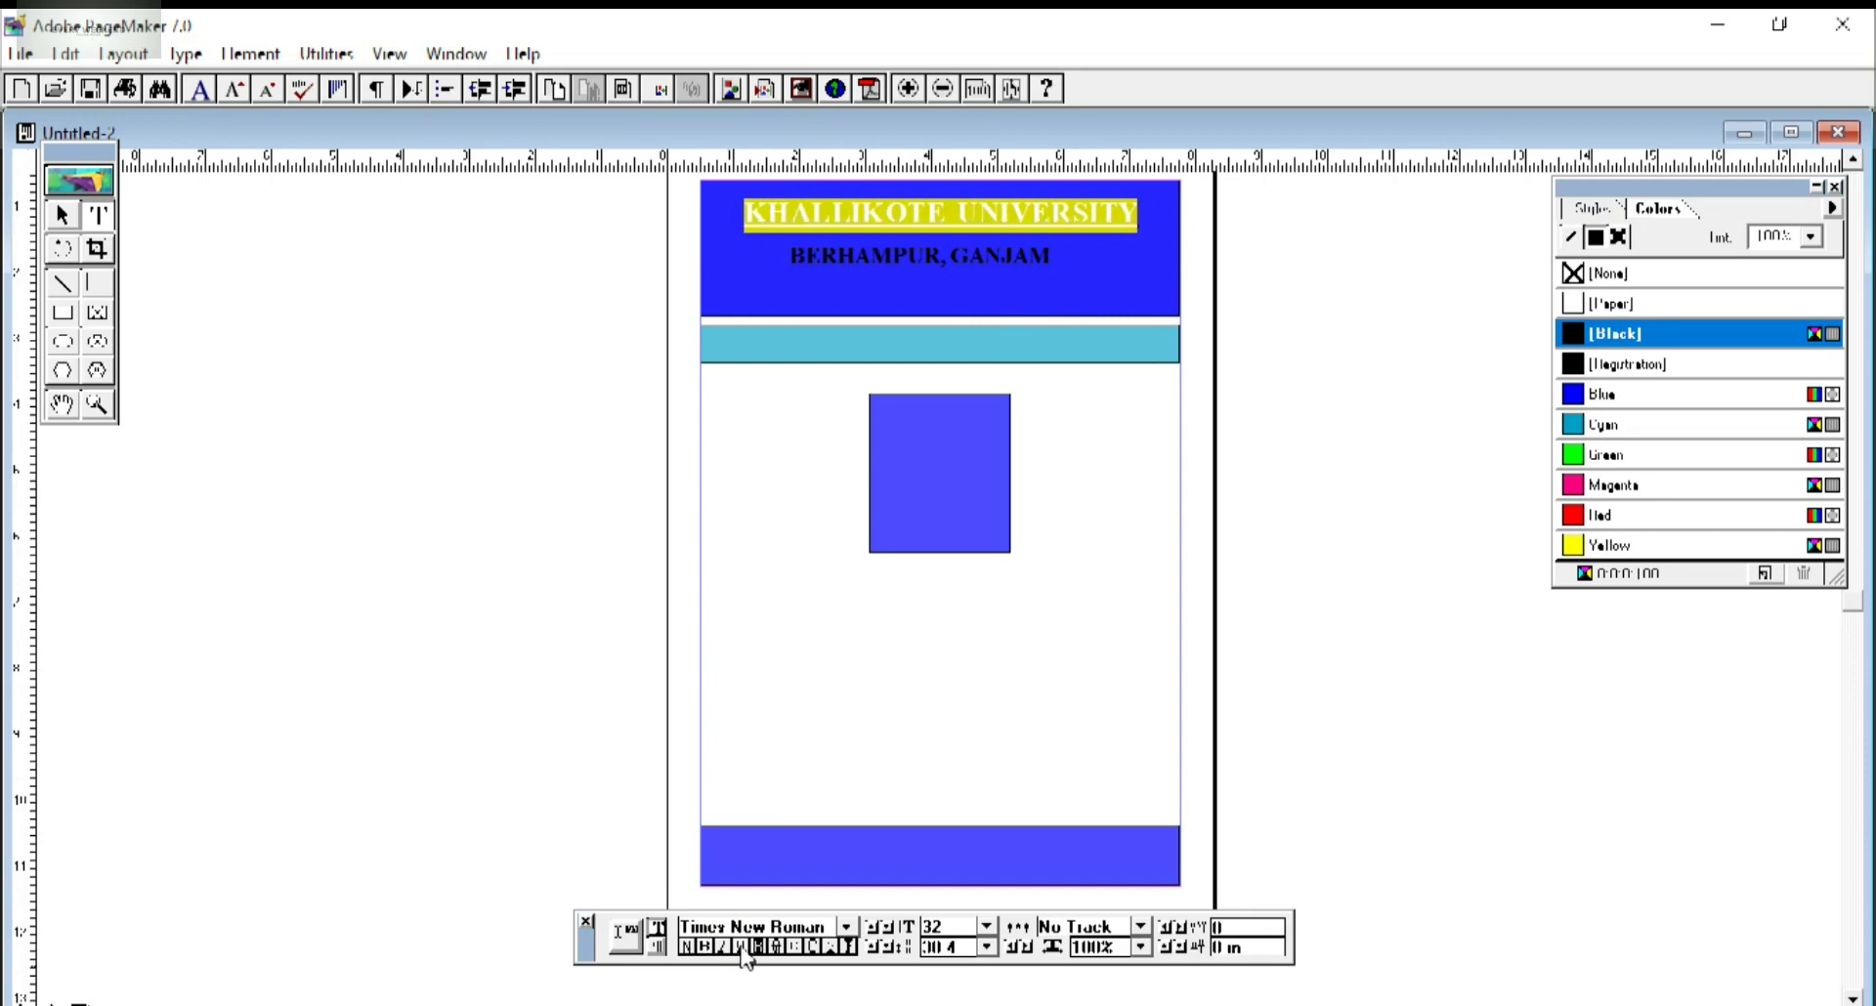
left_click(1002, 269)
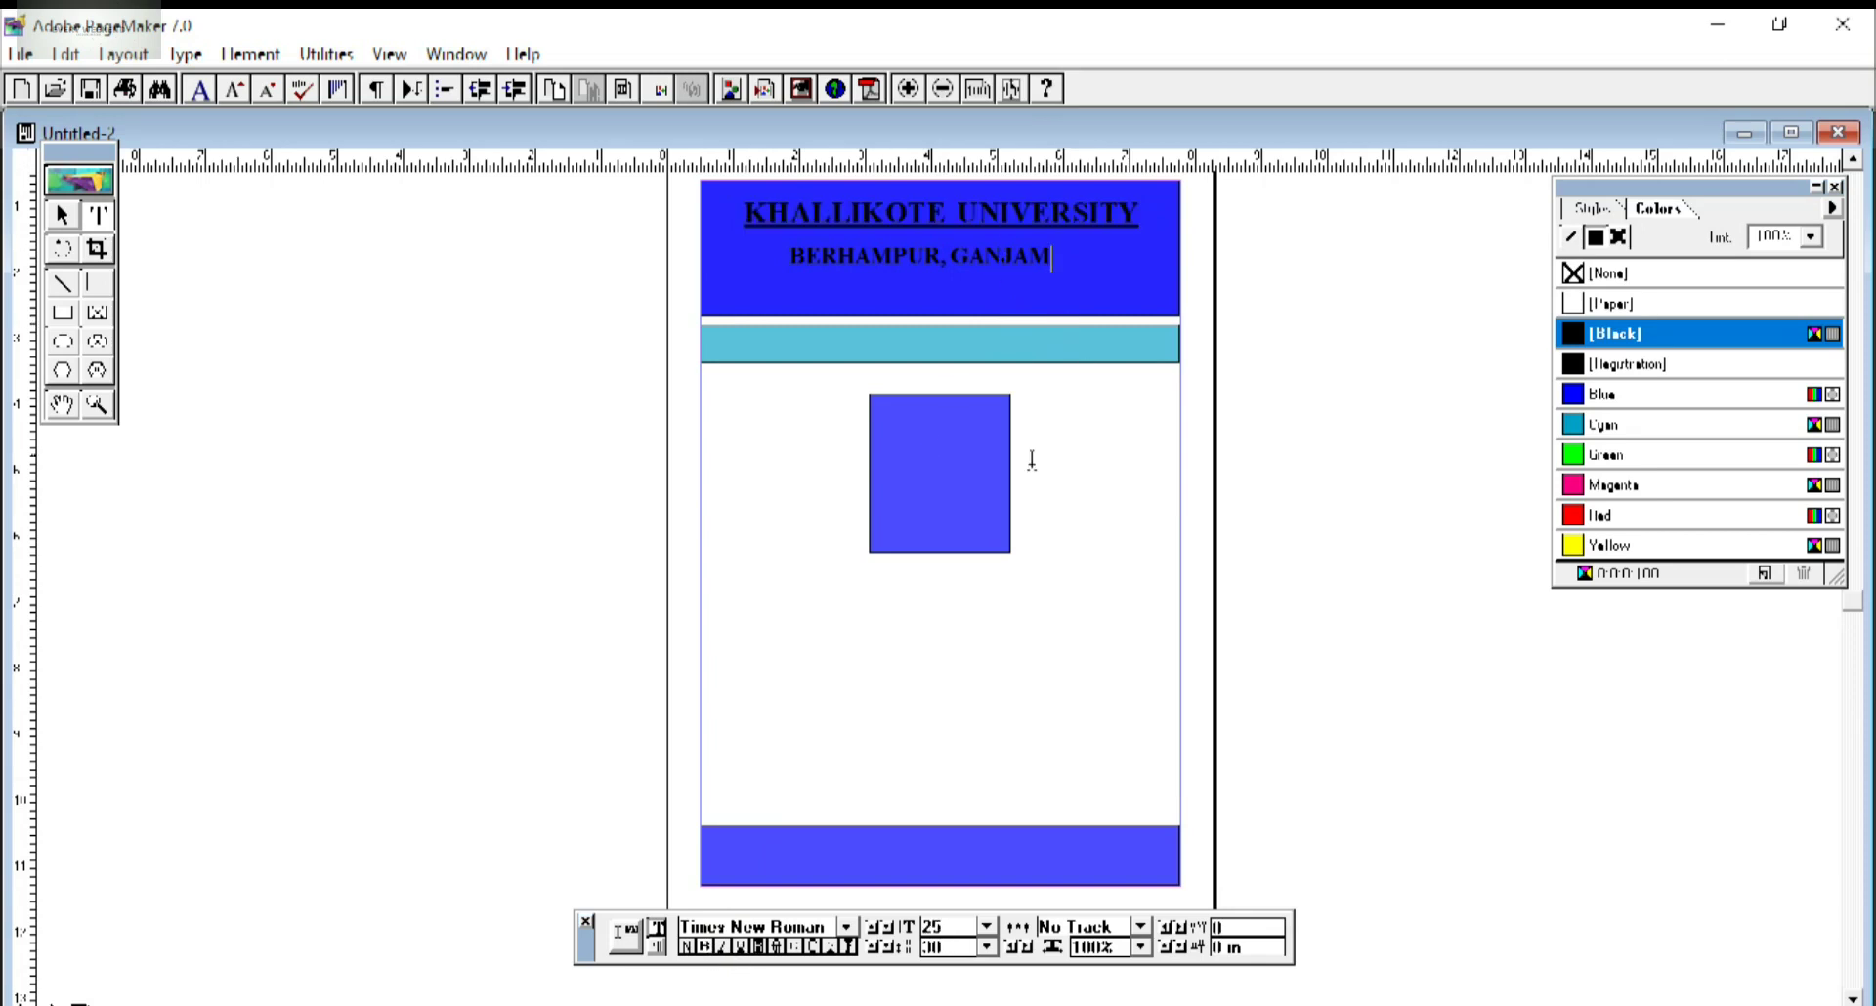
left_click(62, 215)
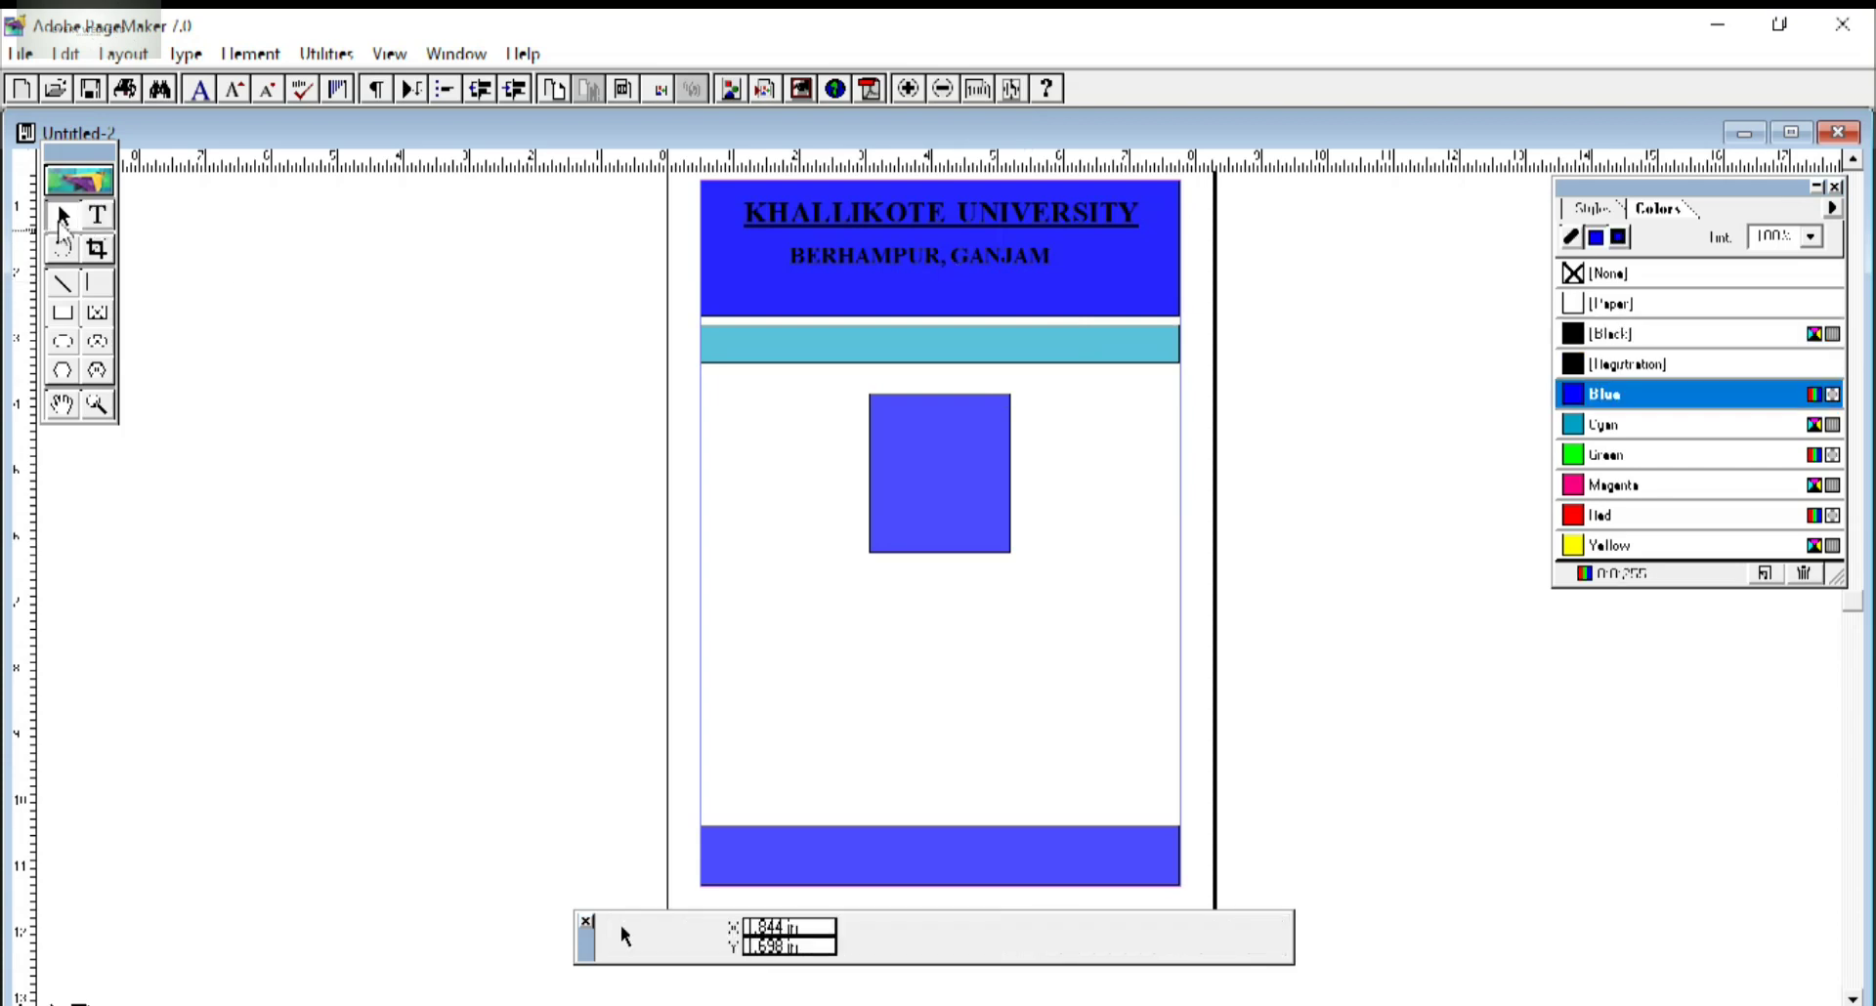
left_click(917, 268)
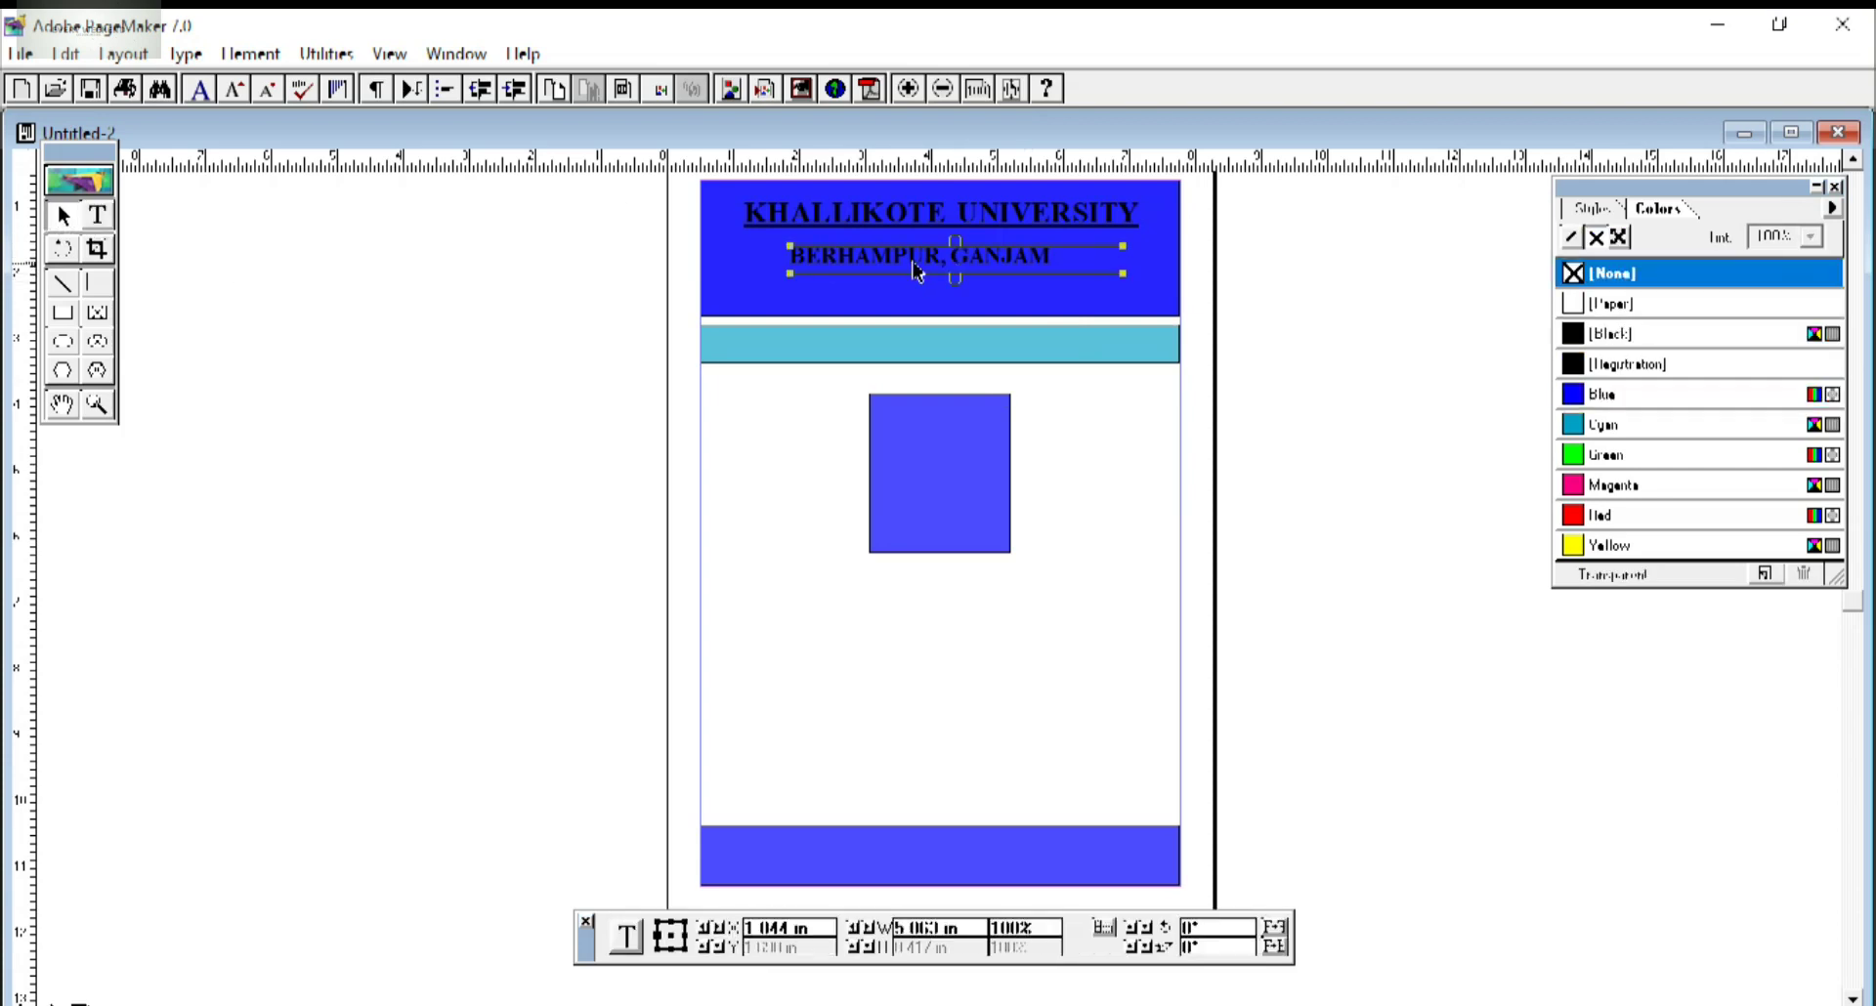
left_click(954, 345)
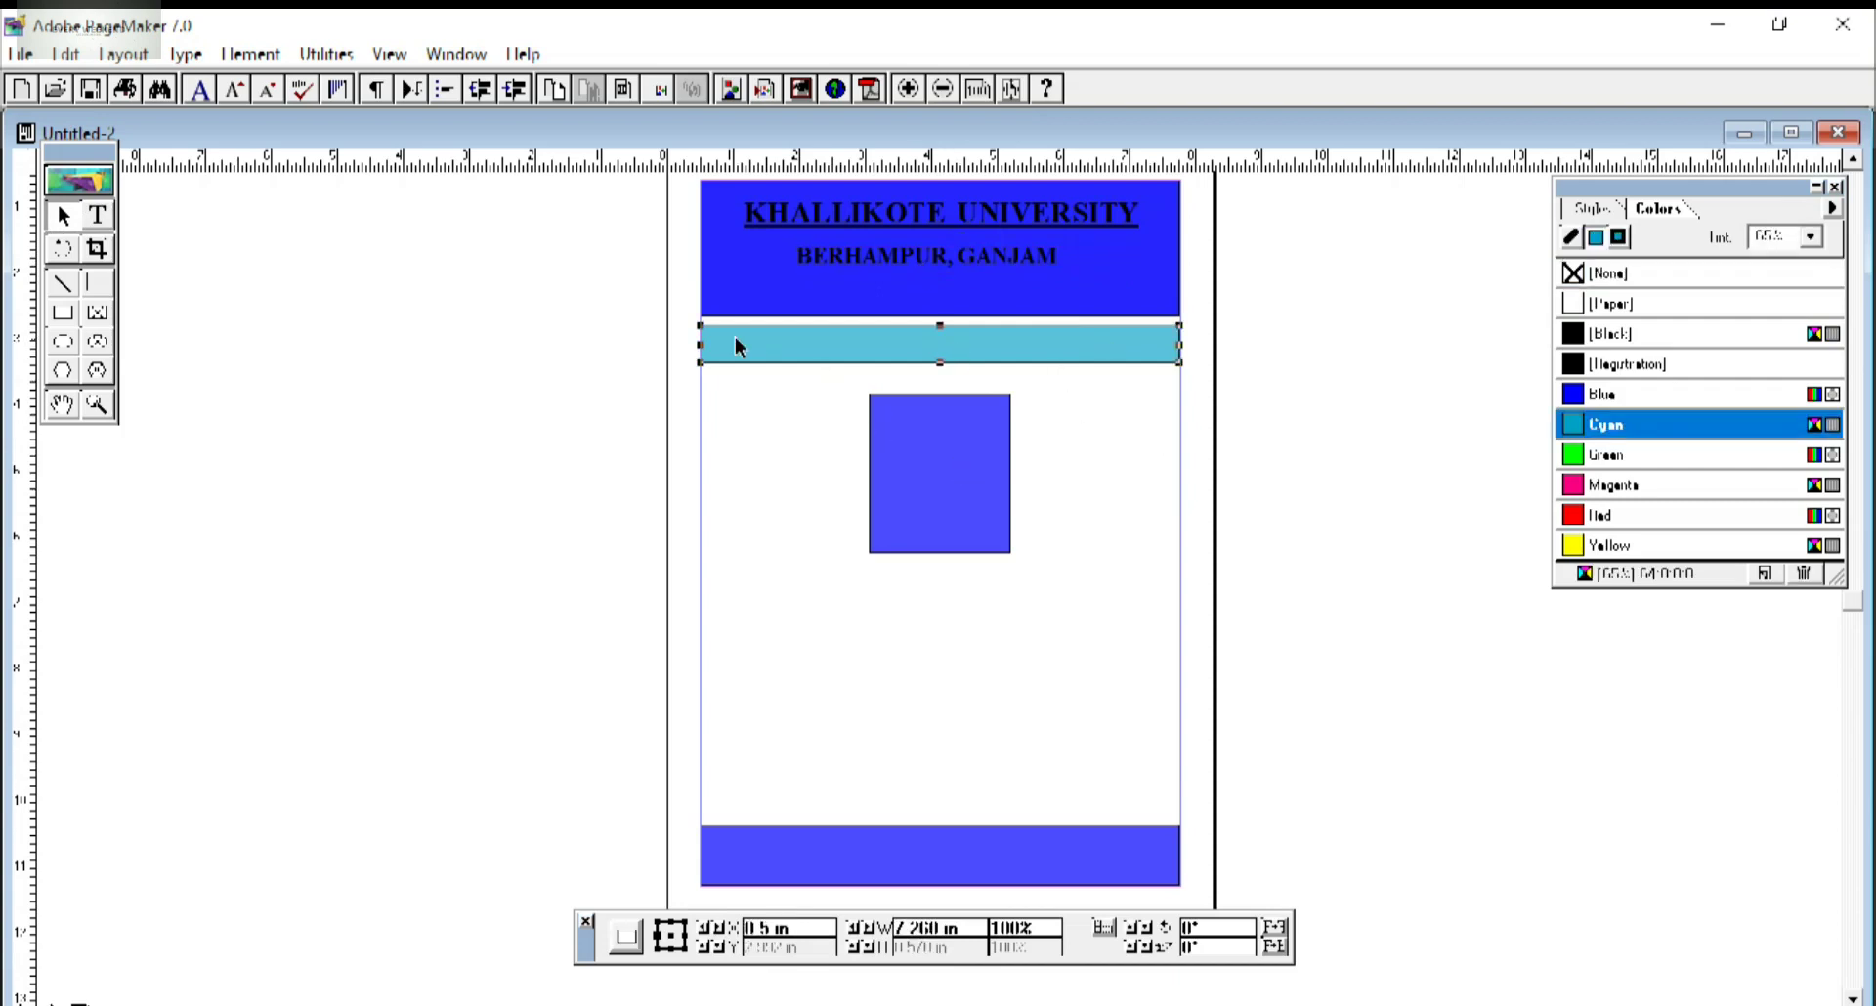
Type IDENTITY CARD at 25 pt on the pasteboard.
left_click(96, 215)
left_click_drag(217, 478, 587, 786)
left_click_drag(959, 927, 914, 935)
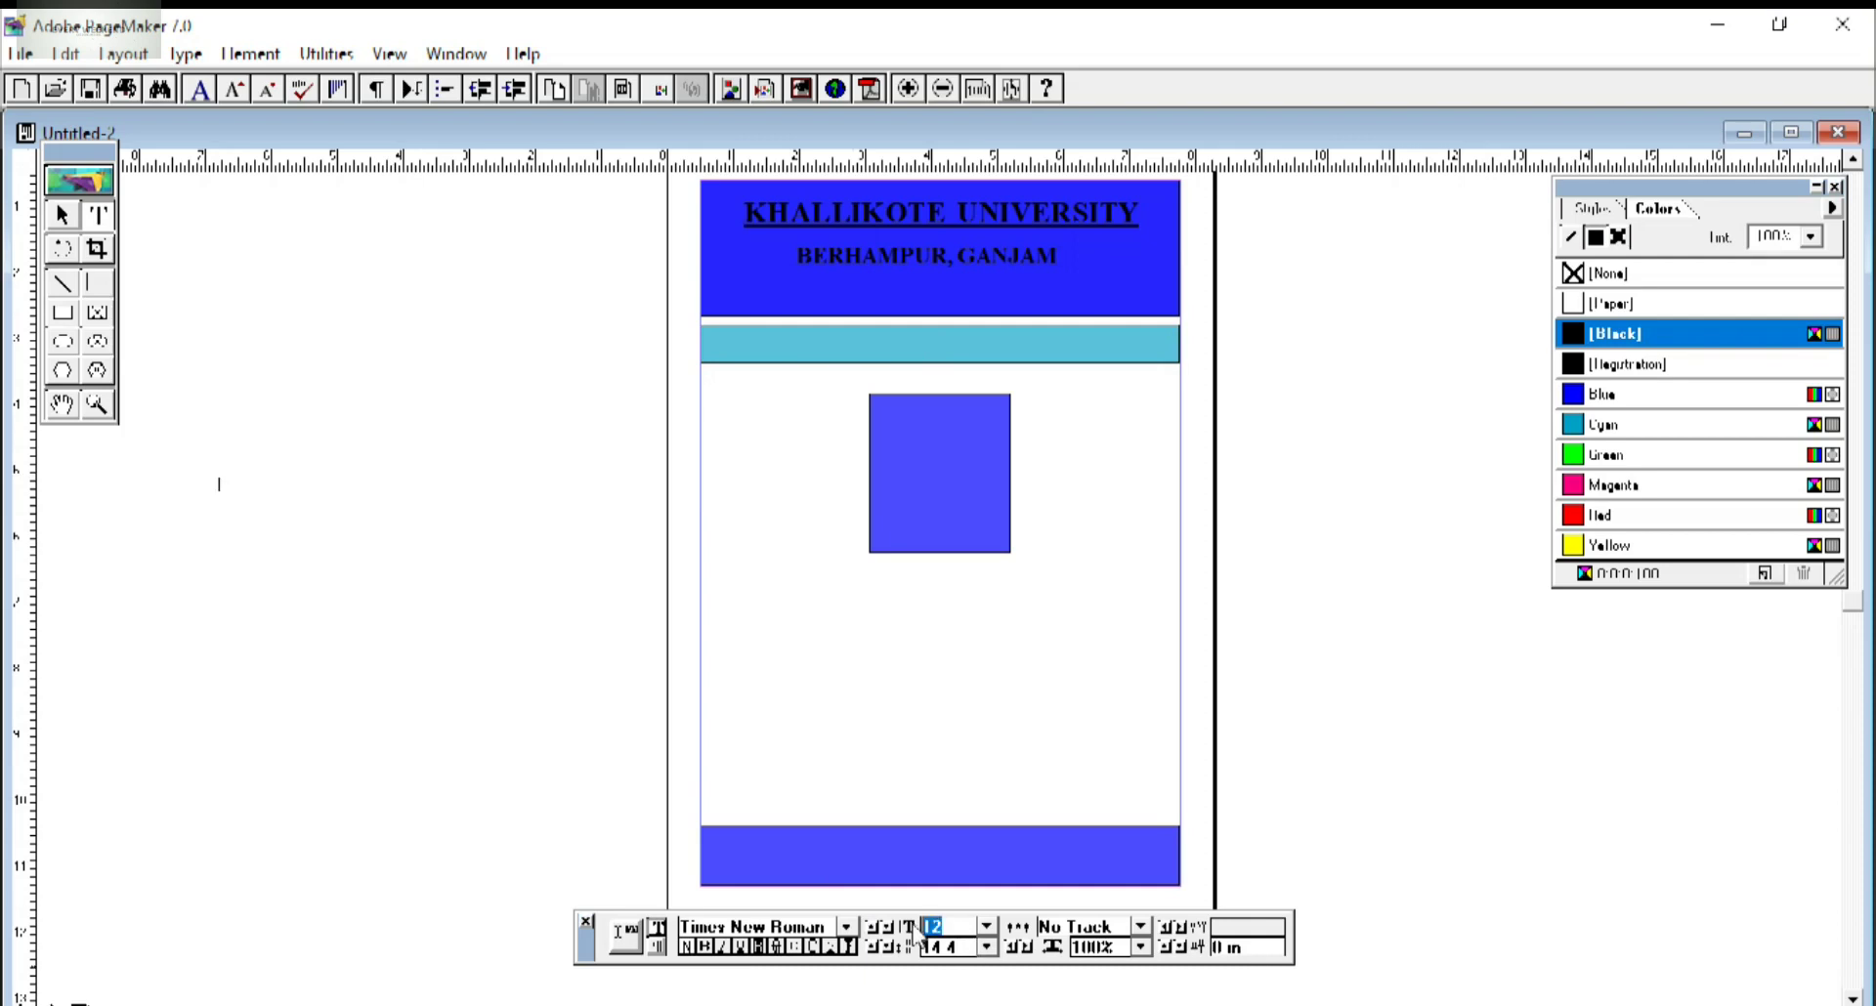
key("BackSpace")
type("25")
key("Return")
type("I")
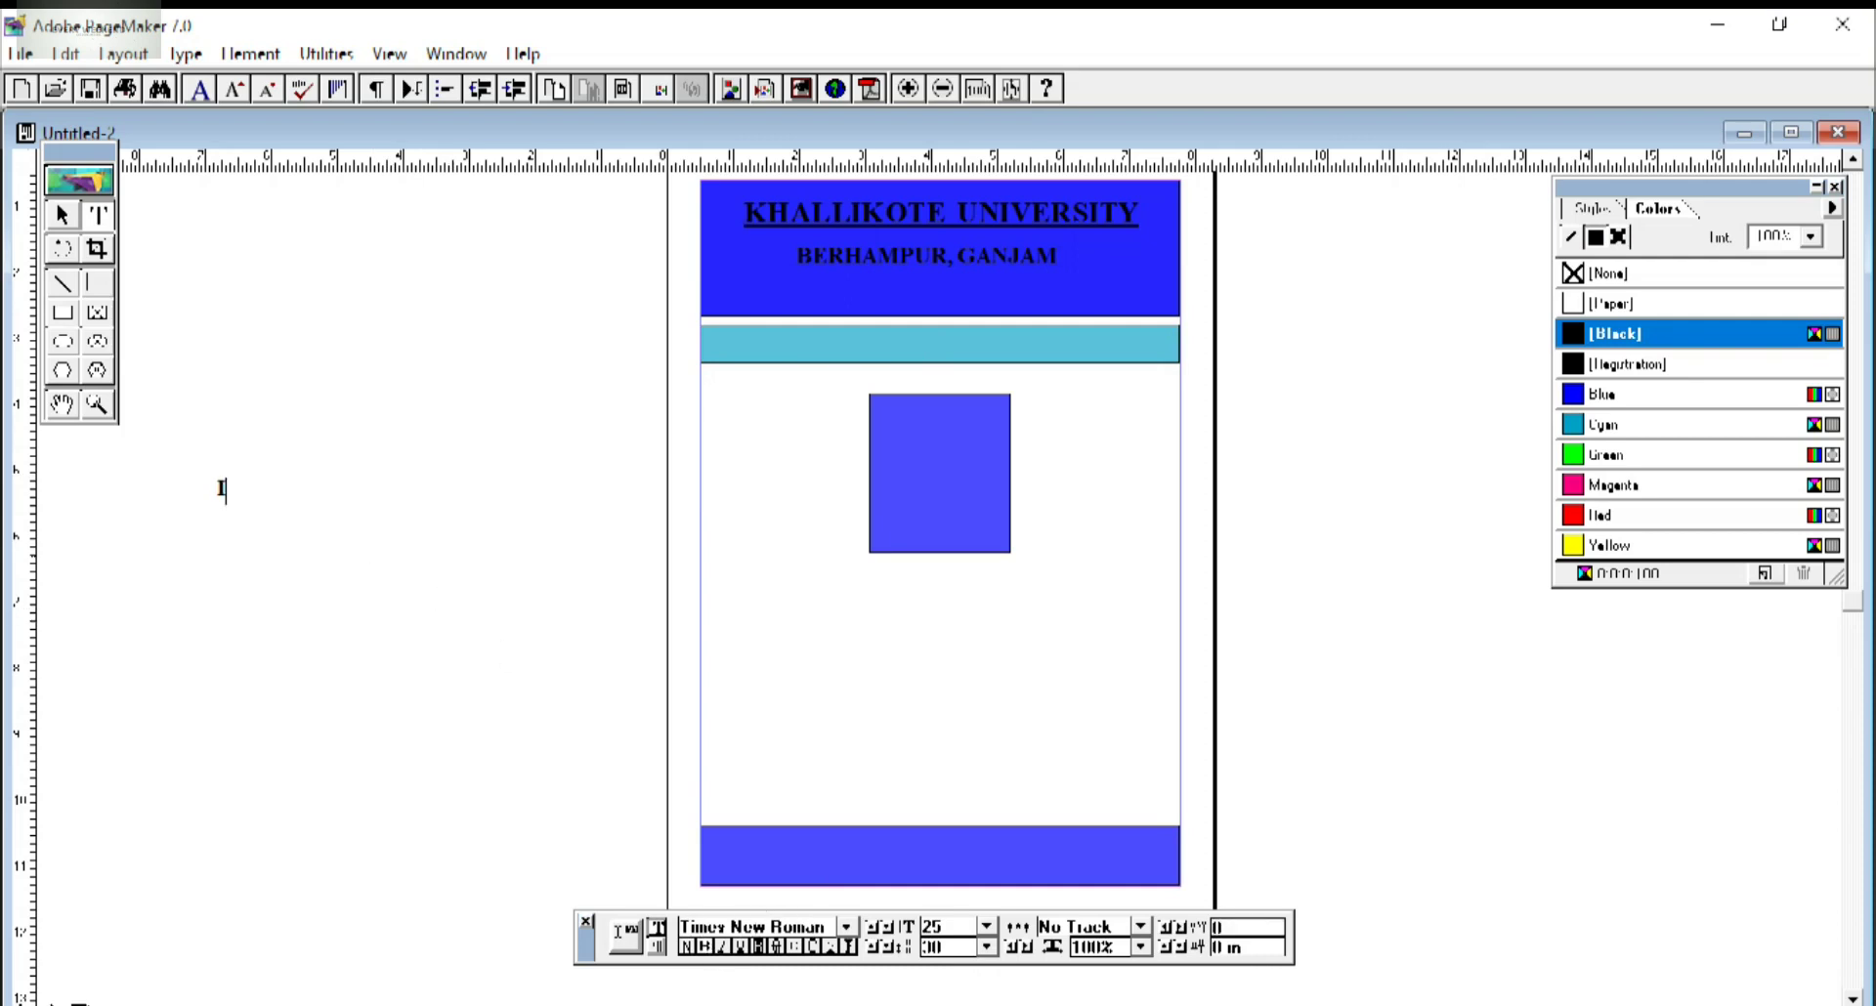
type("DENTITY CARD")
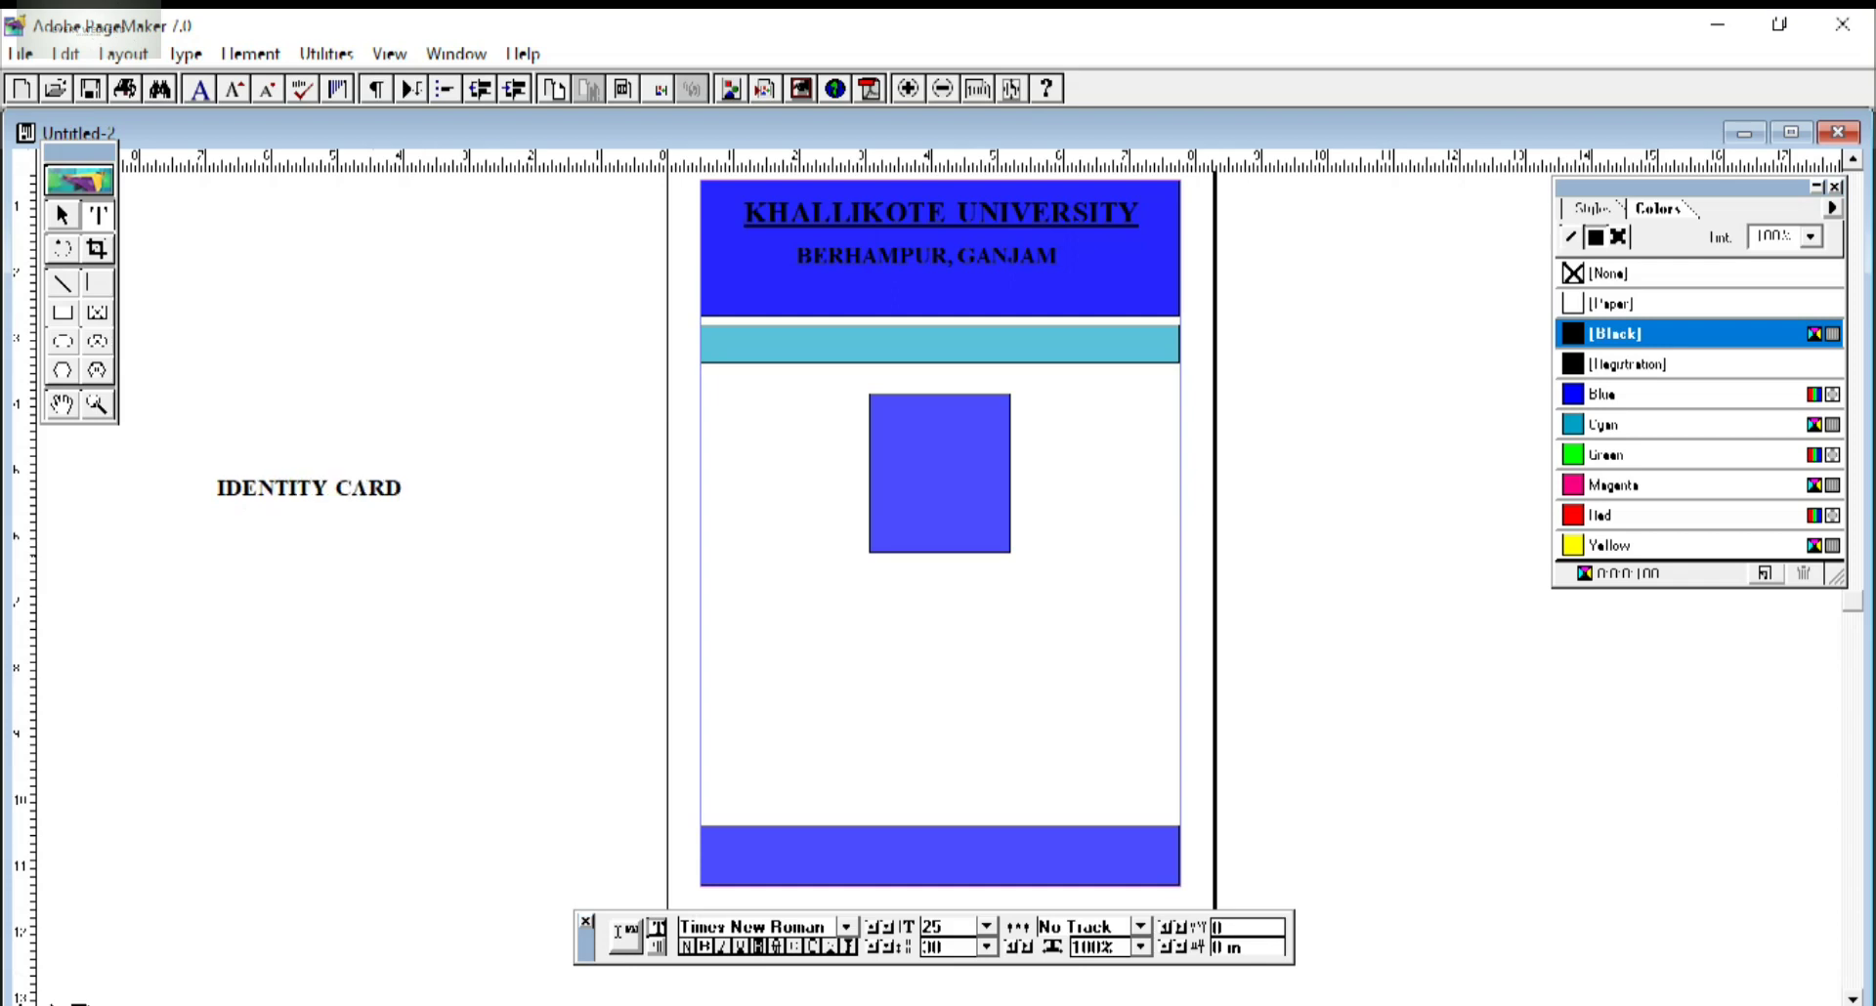
Move the IDENTITY CARD text into the cyan band and centre it.
left_click(61, 215)
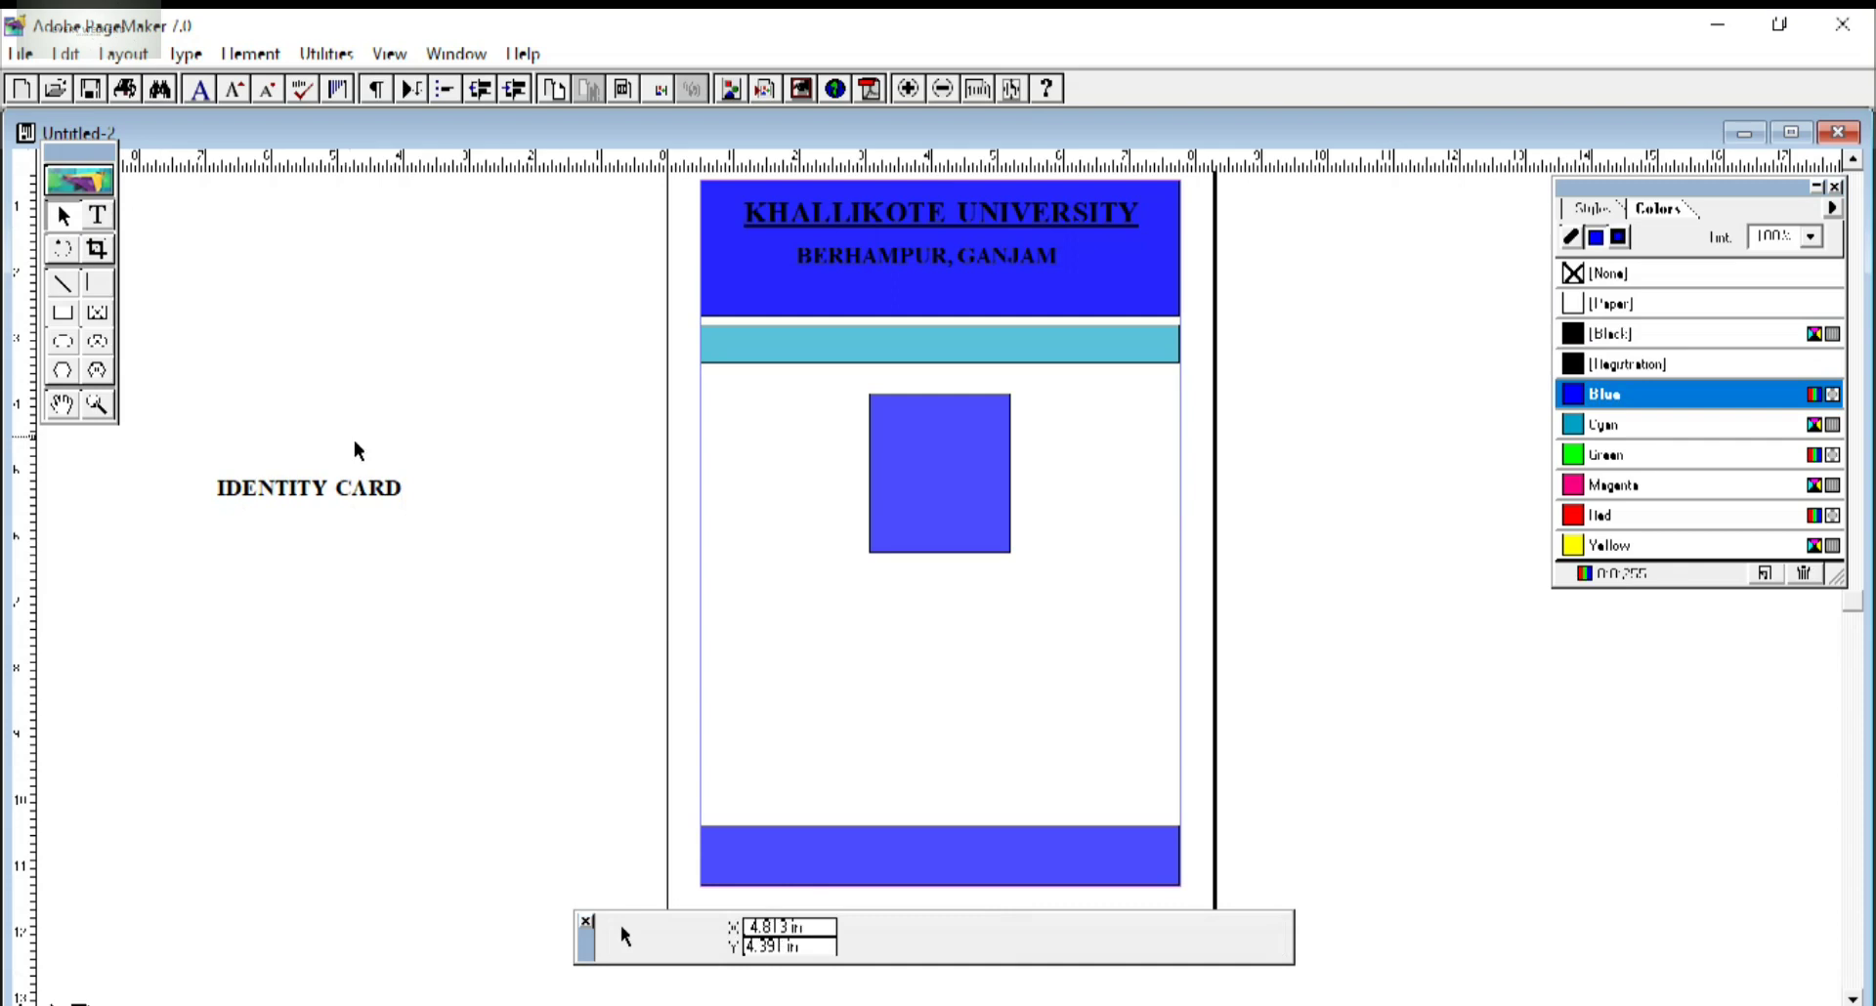
left_click_drag(344, 486, 941, 336)
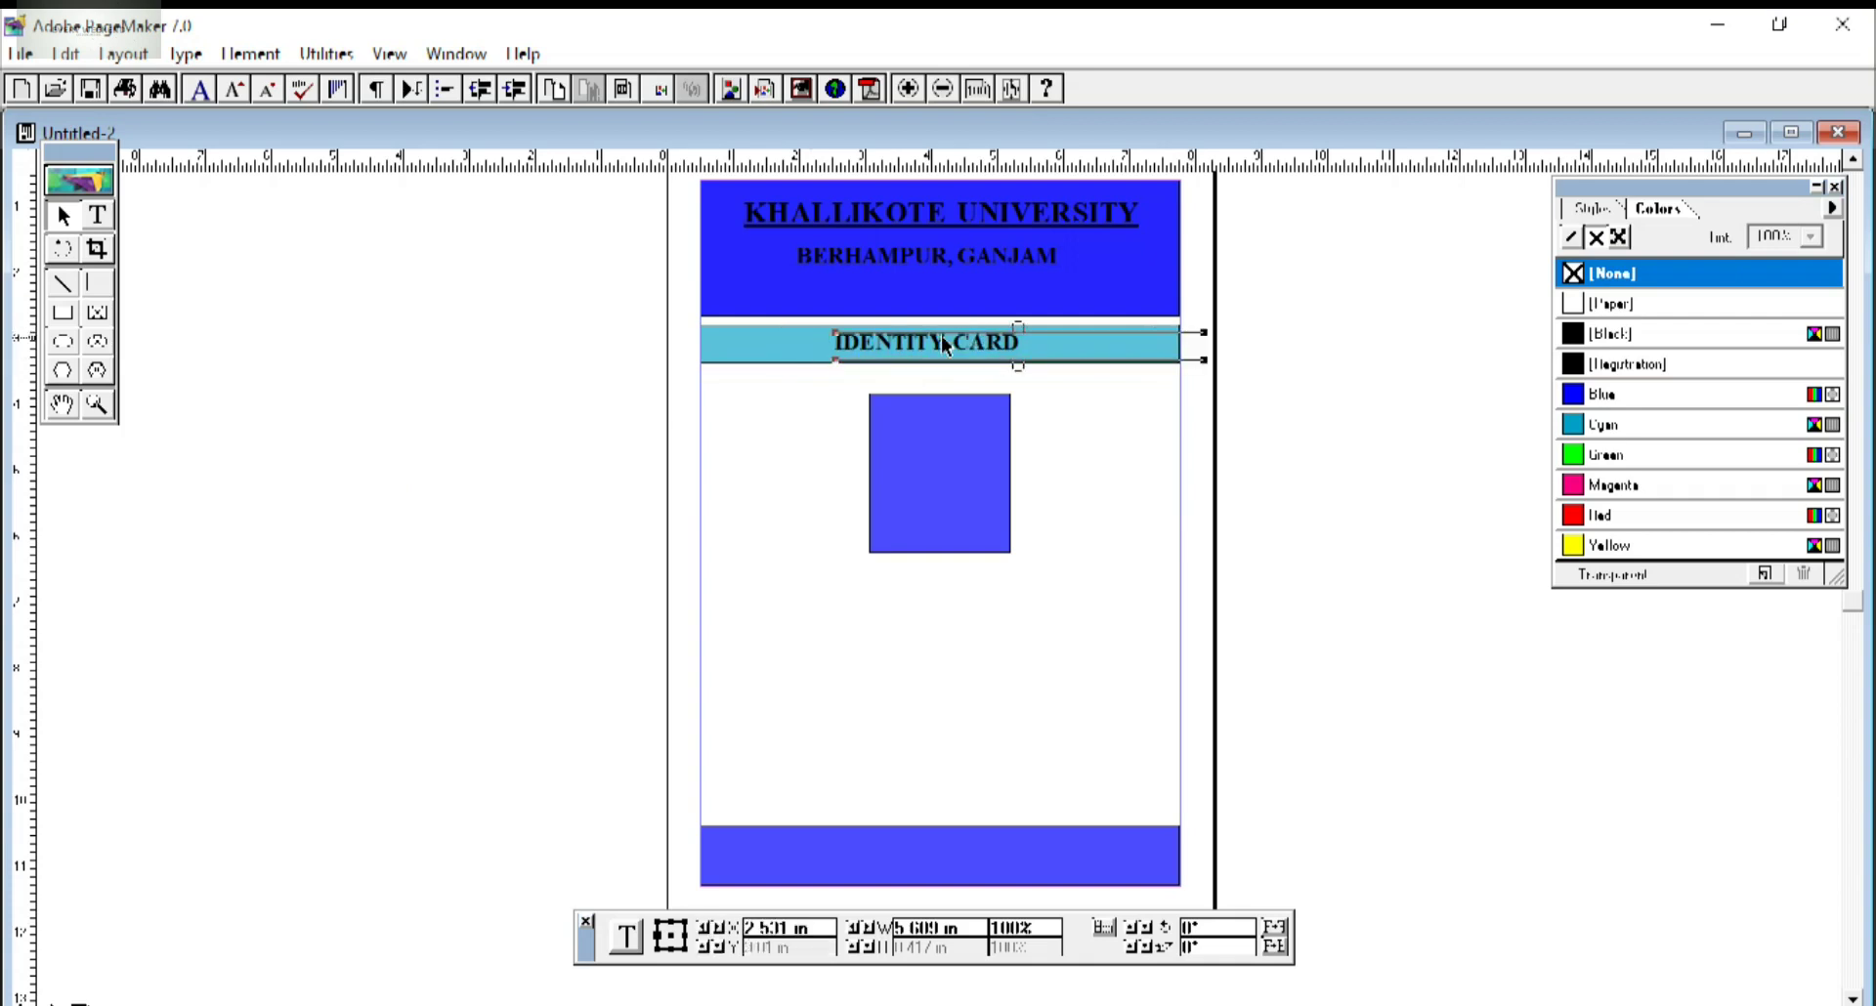
left_click(1073, 533)
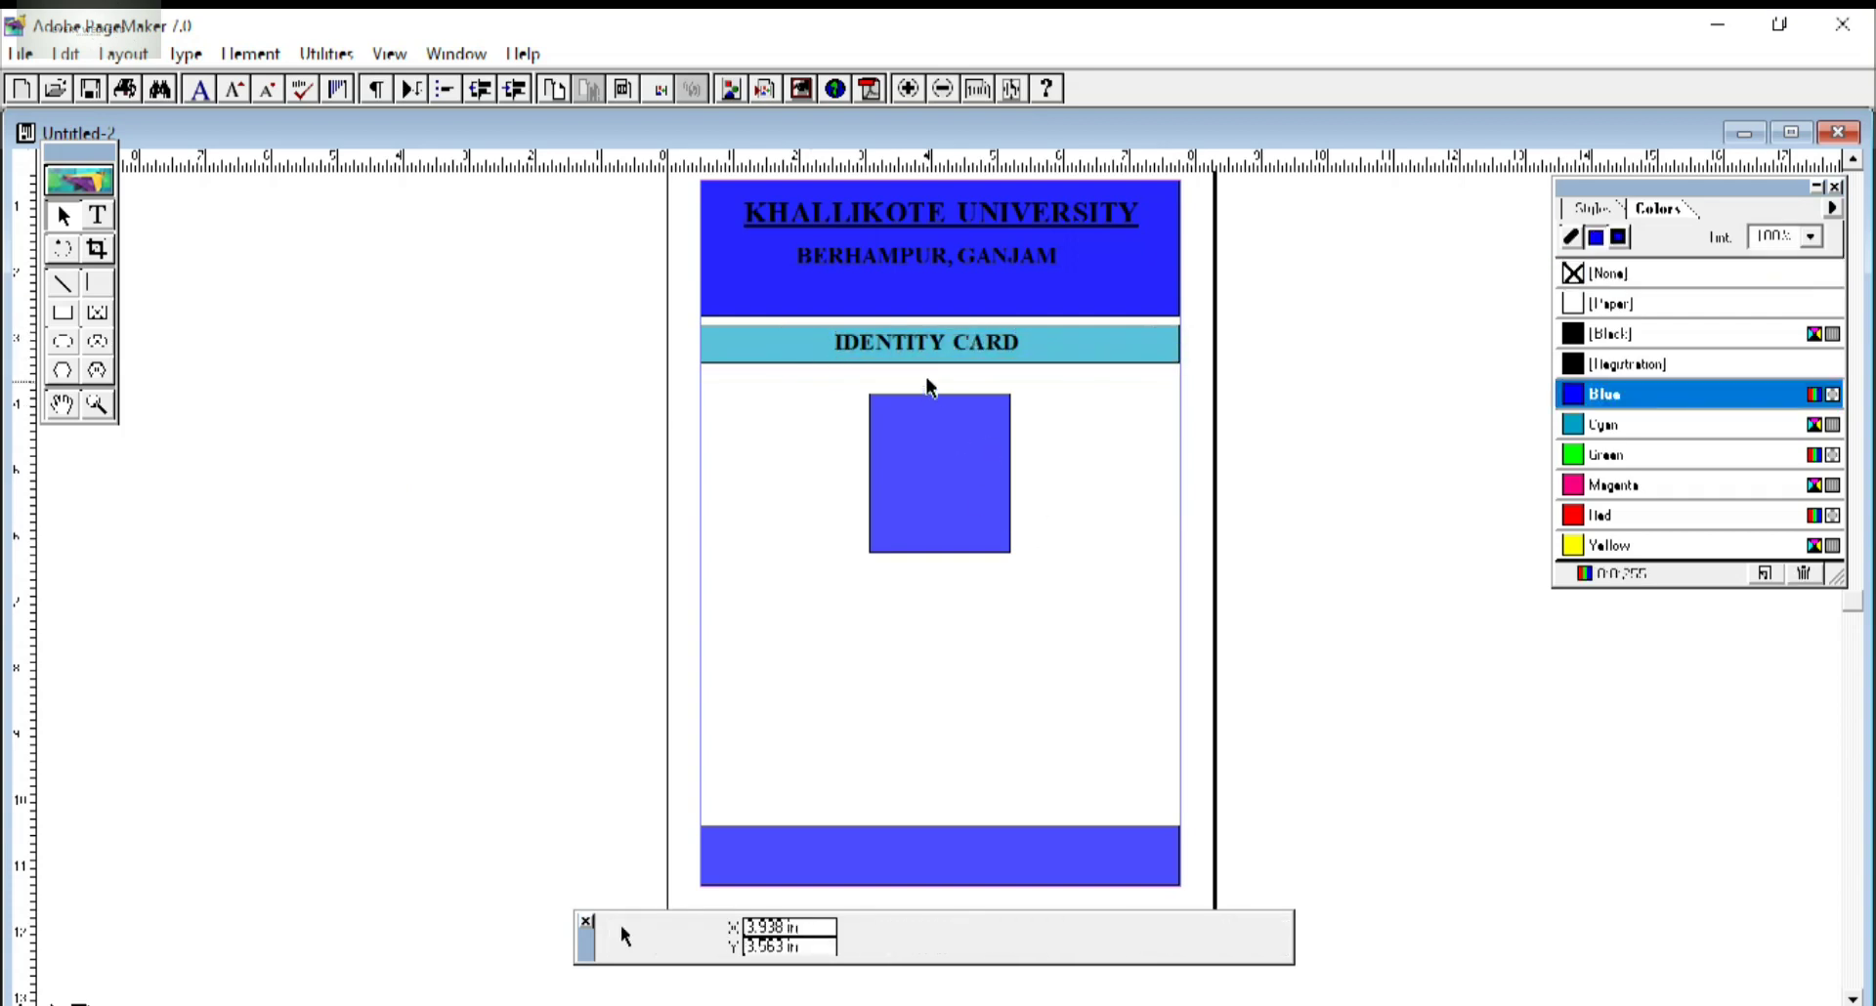
left_click(935, 354)
left_click_drag(938, 353, 948, 351)
left_click(1088, 495)
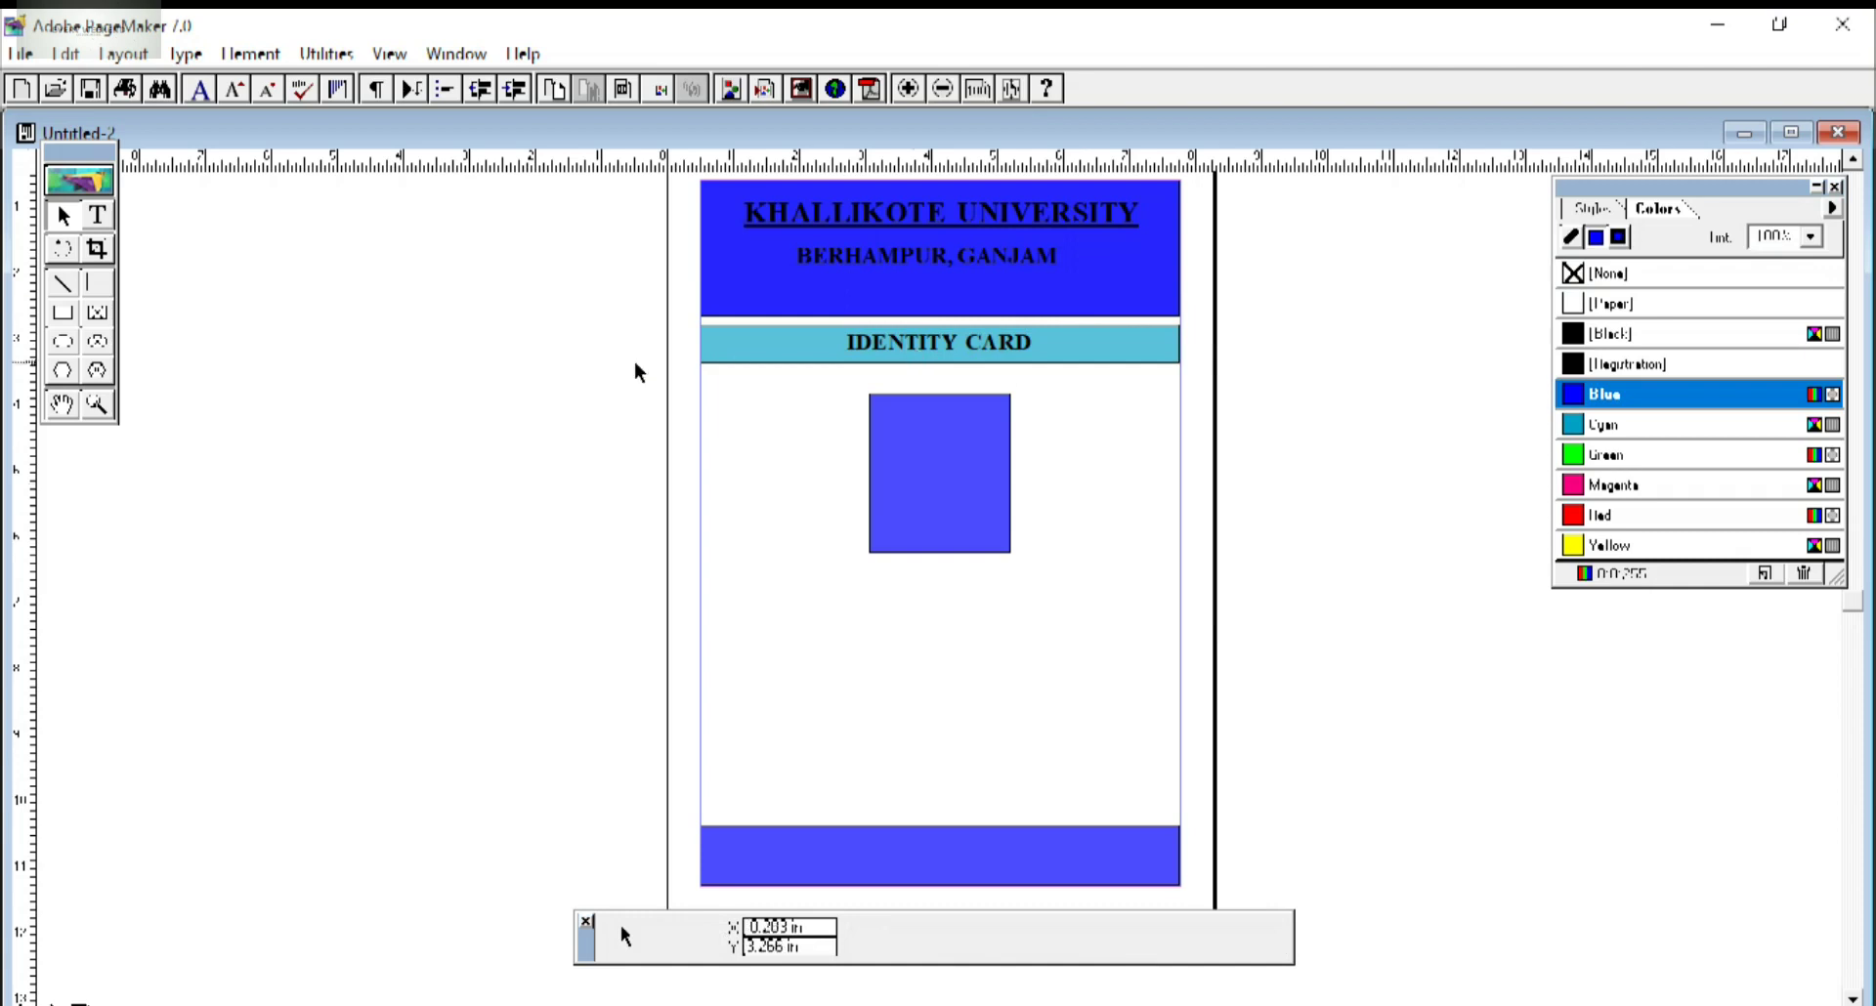
Place id card.jpg from the Desktop and stretch it to fill the blue photo box.
left_click(21, 54)
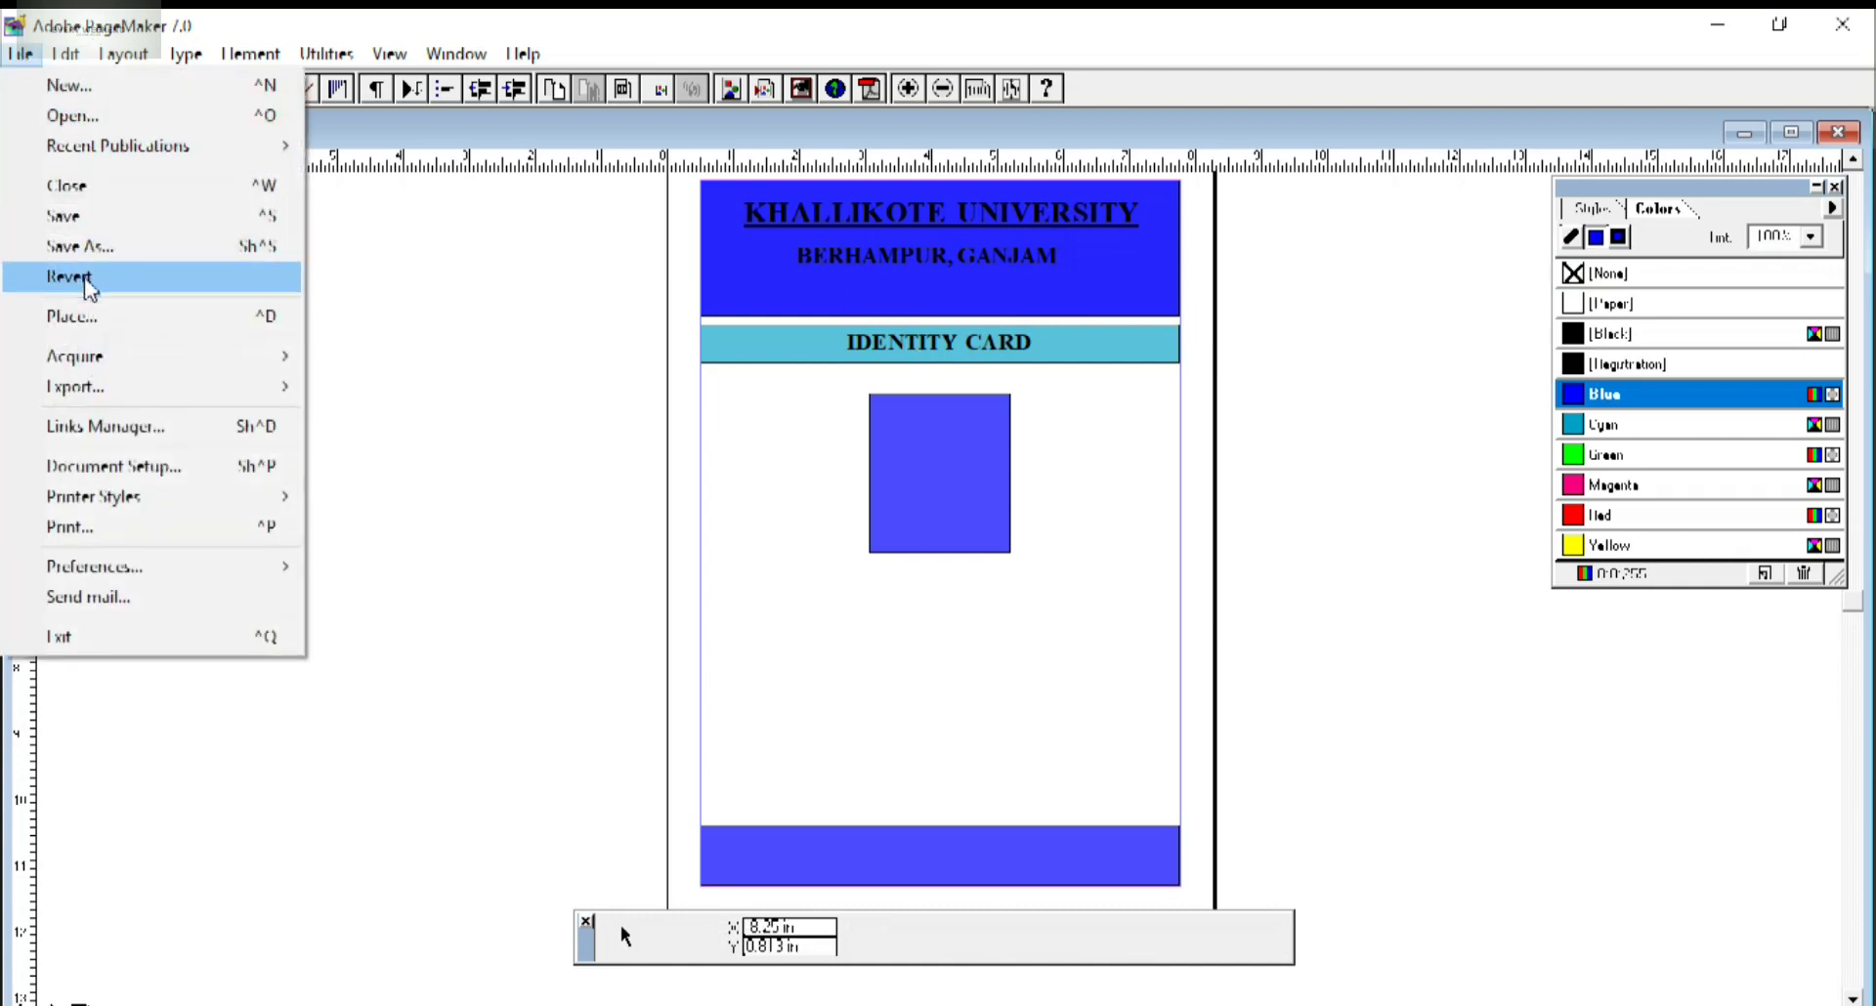
left_click(97, 319)
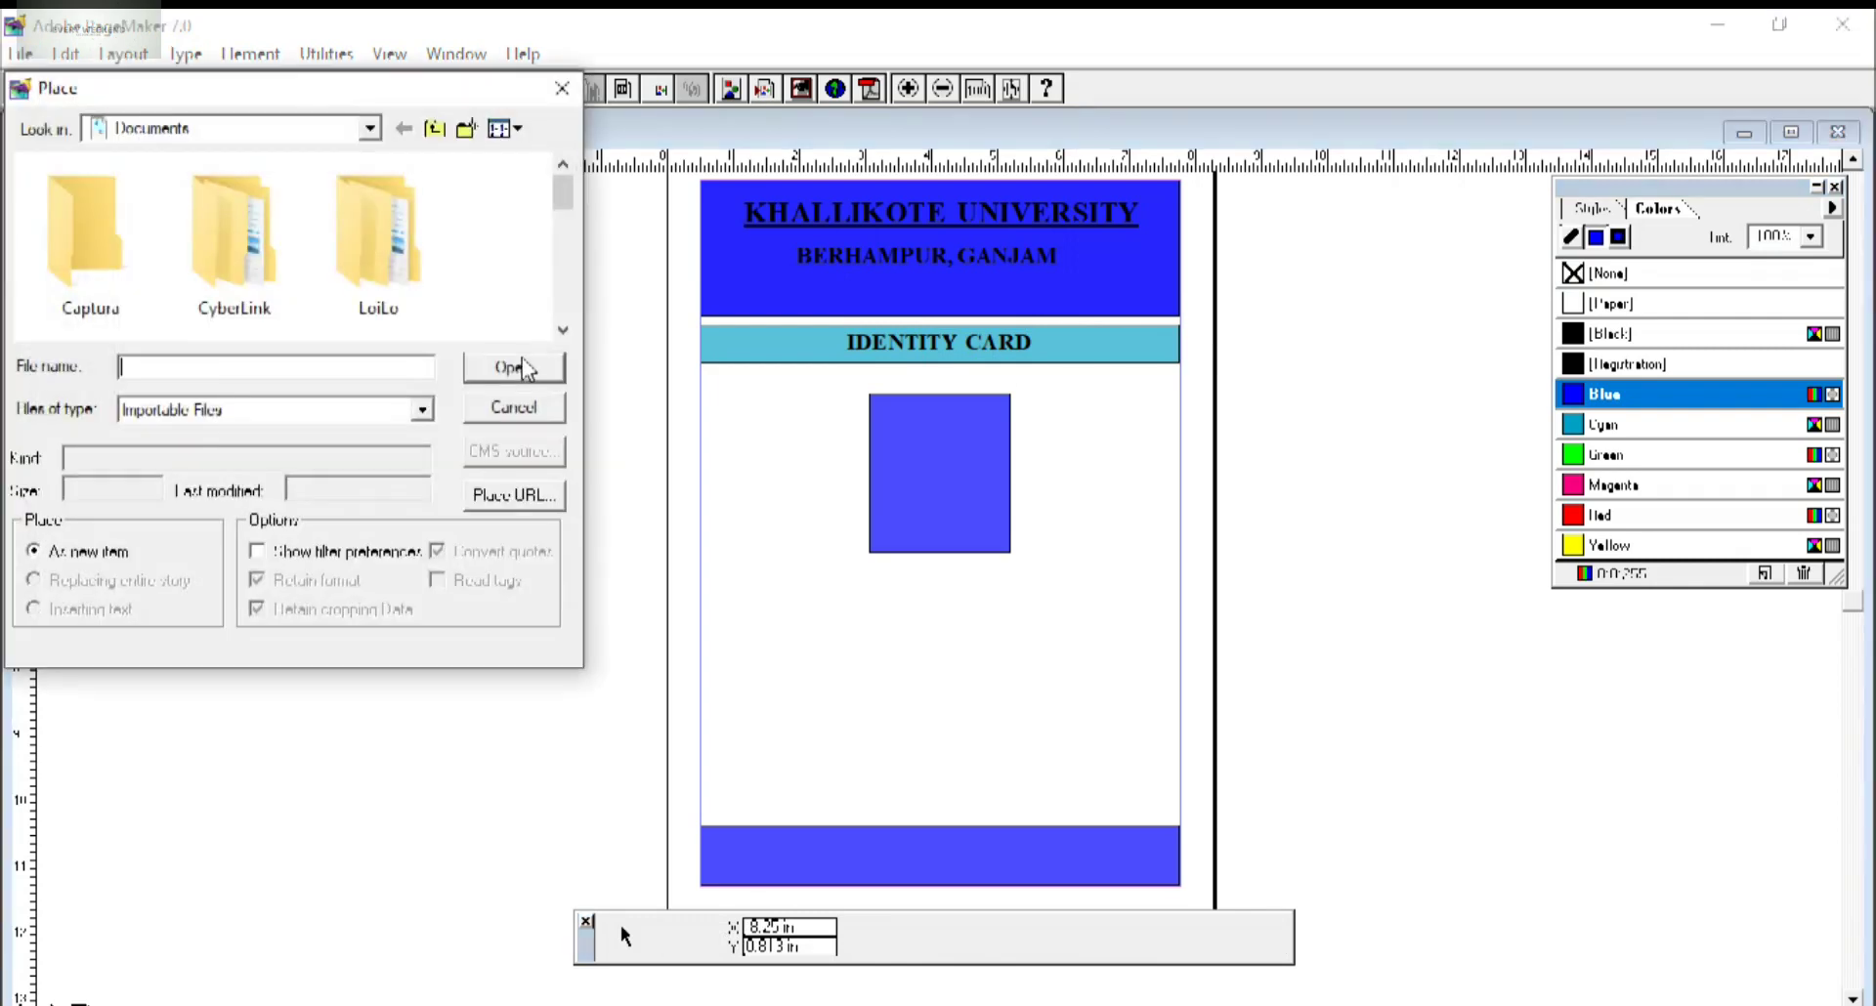
left_click(370, 128)
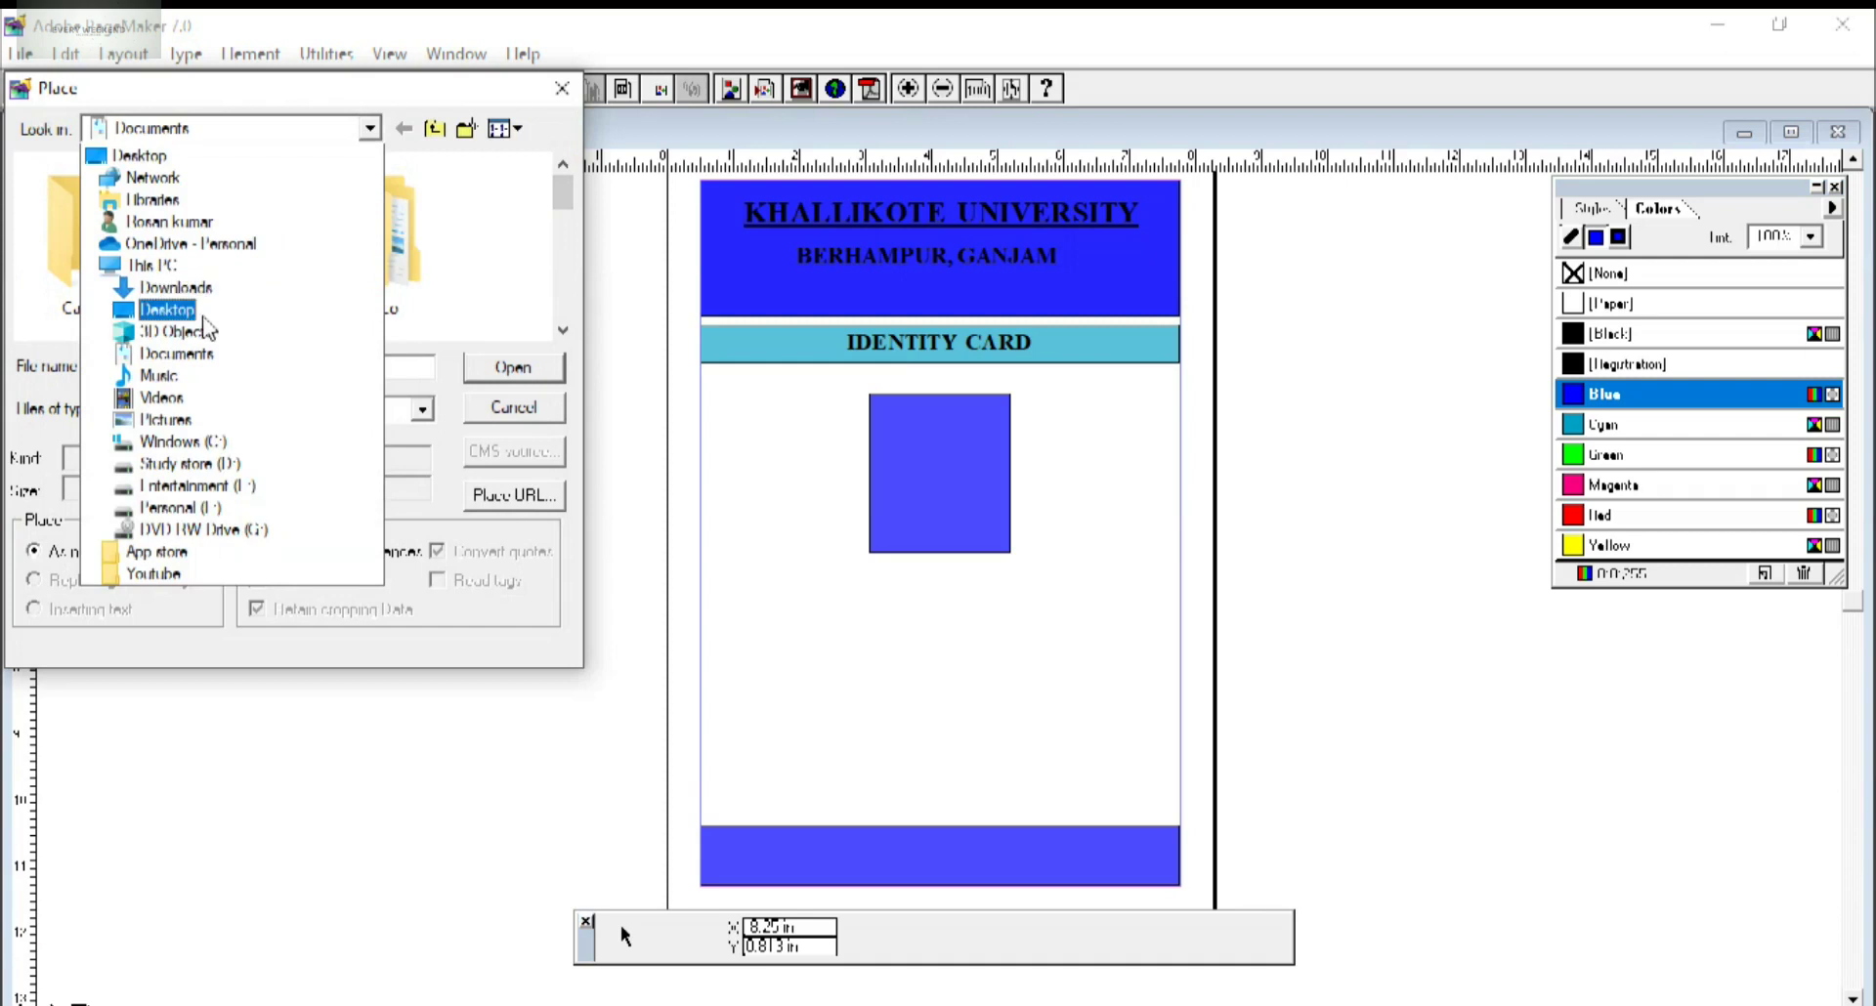
left_click(191, 322)
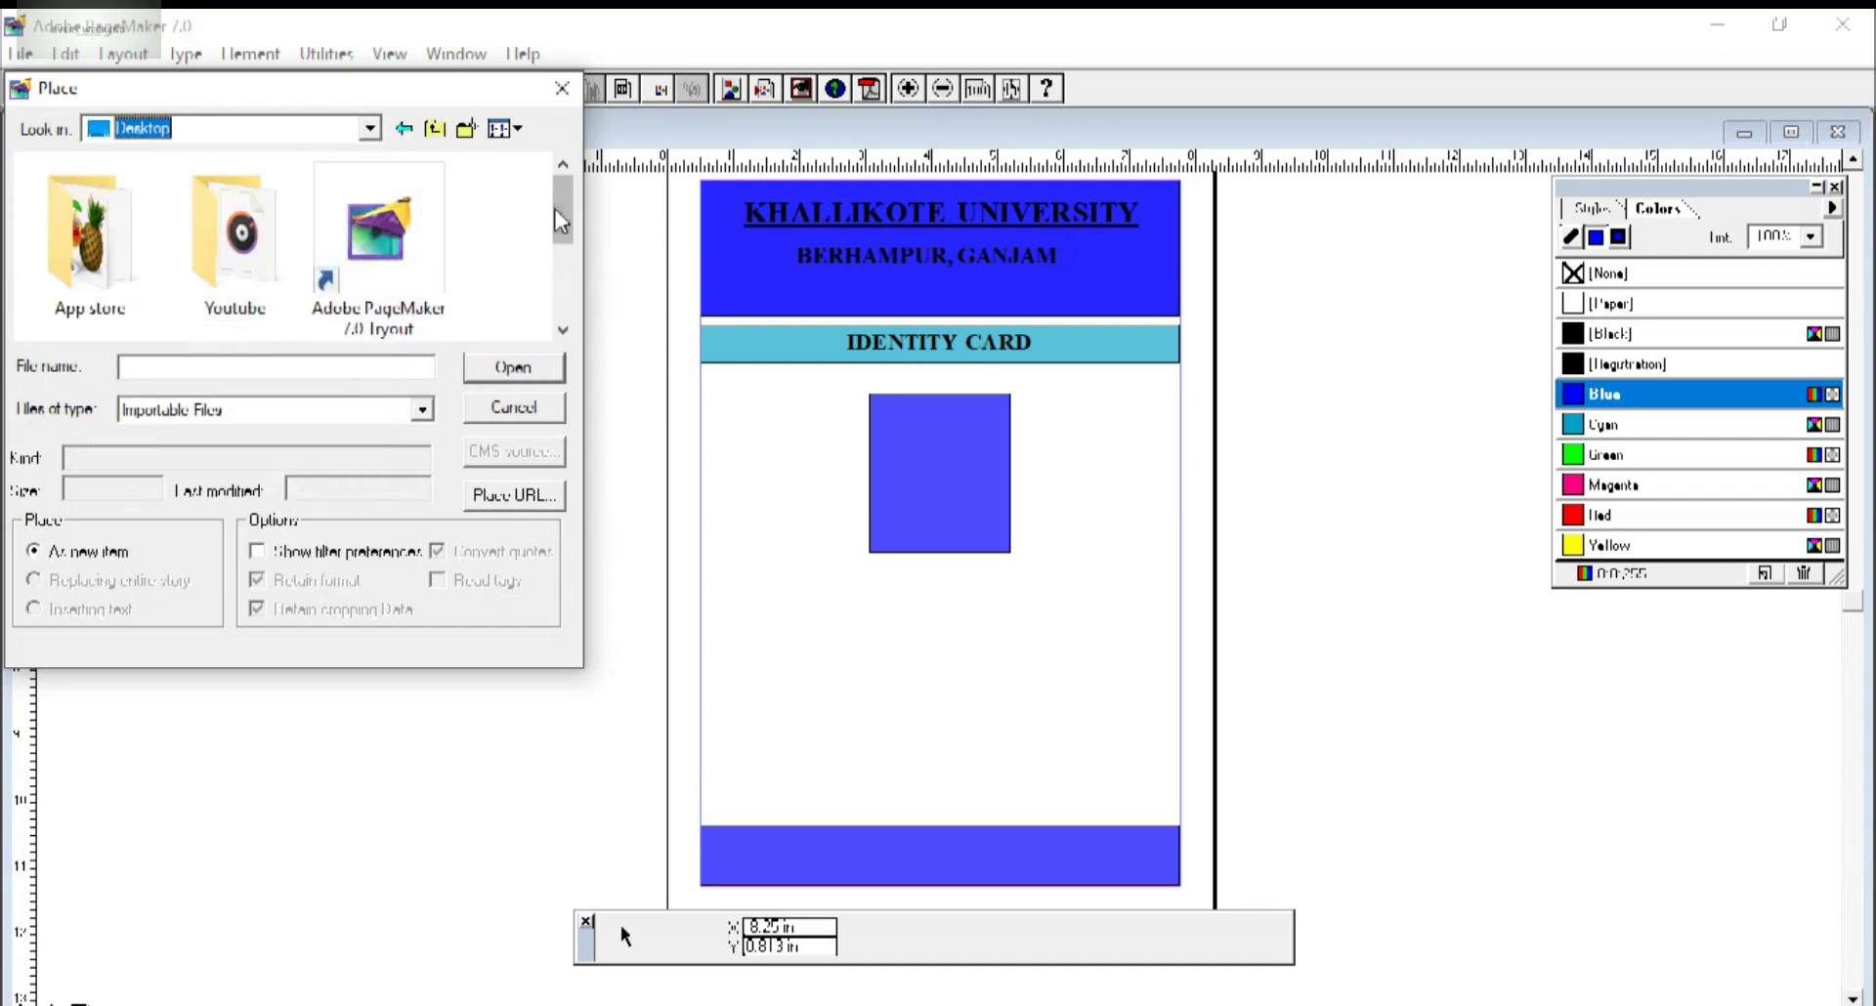
left_click(562, 331)
left_click(278, 283)
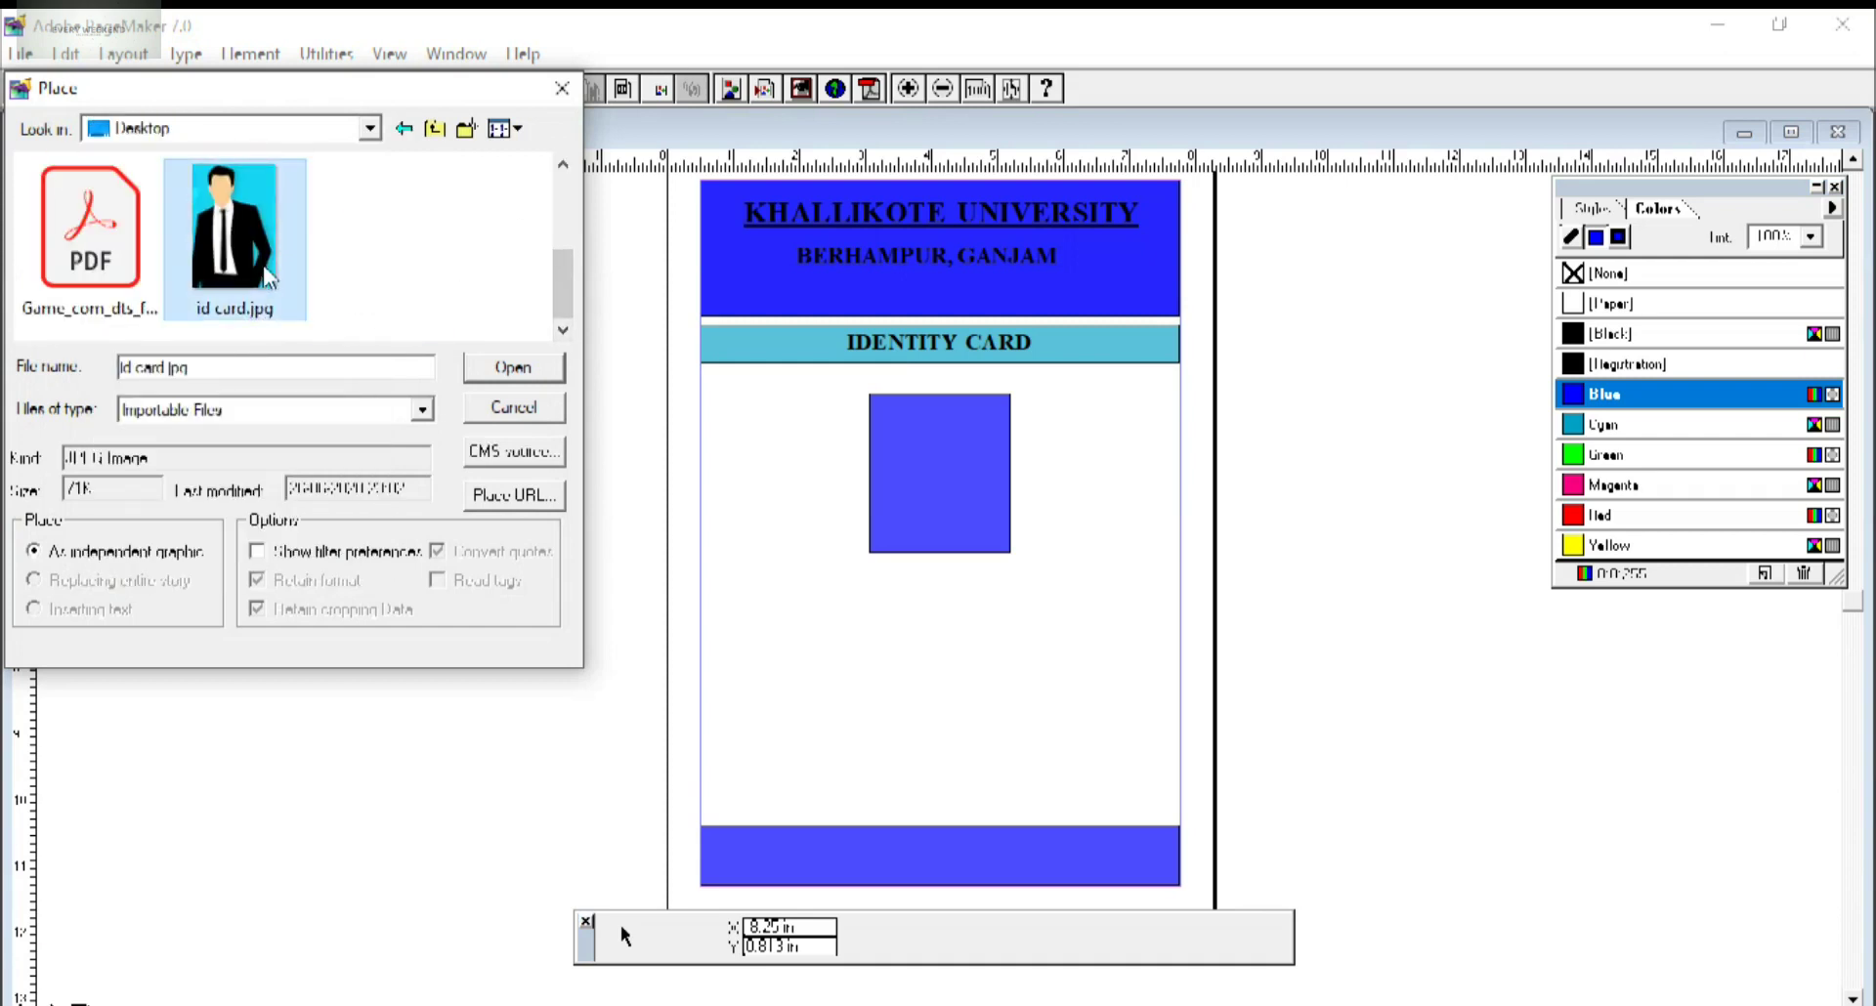
left_click(518, 381)
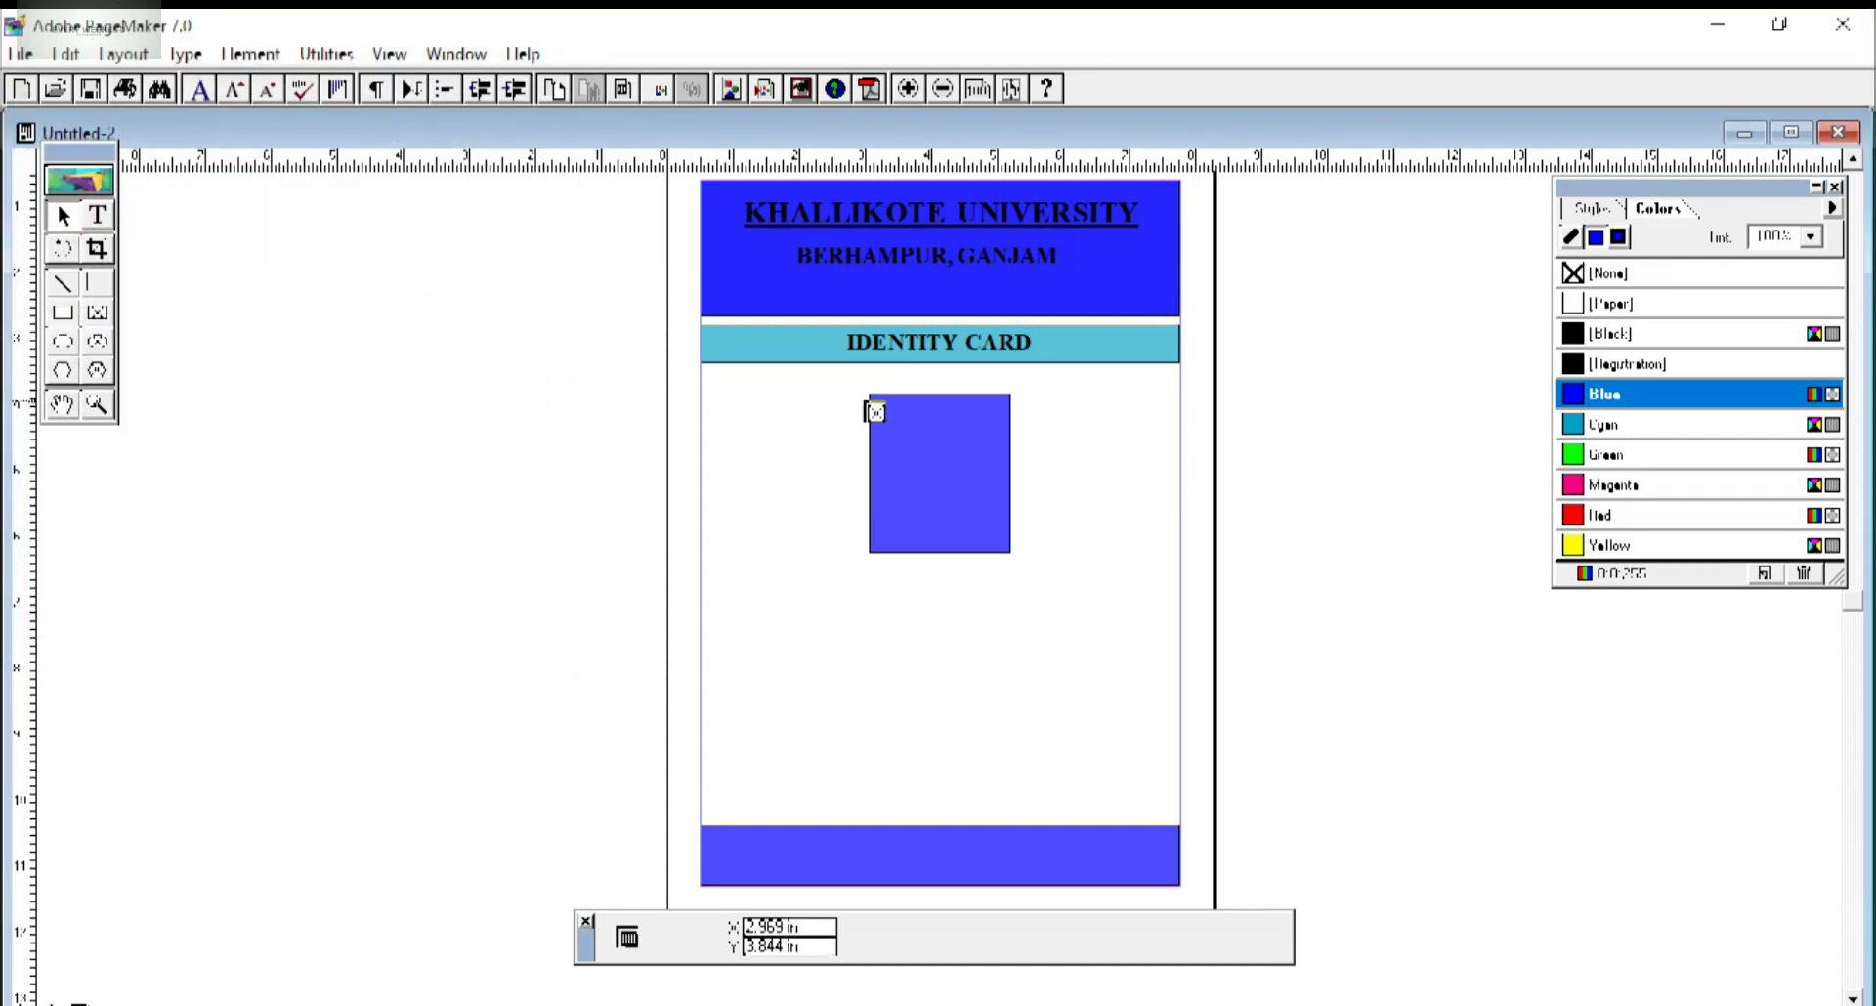
left_click_drag(876, 403, 1012, 553)
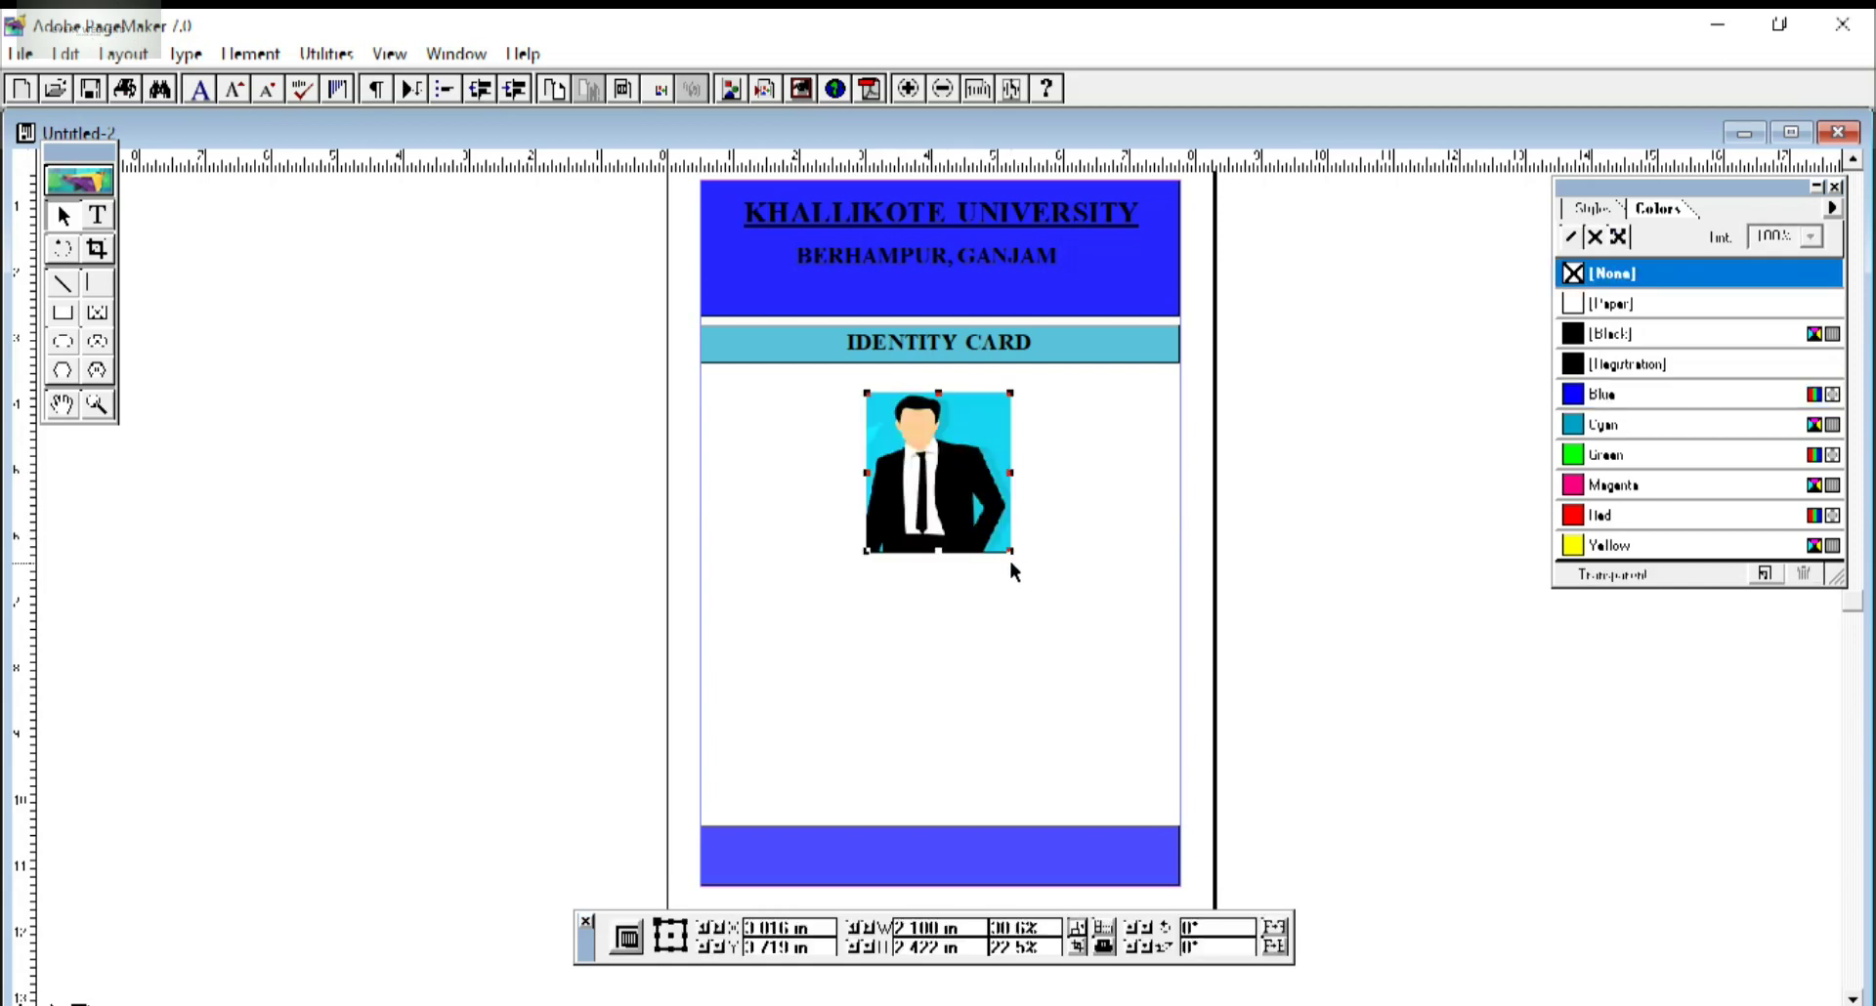
left_click(990, 585)
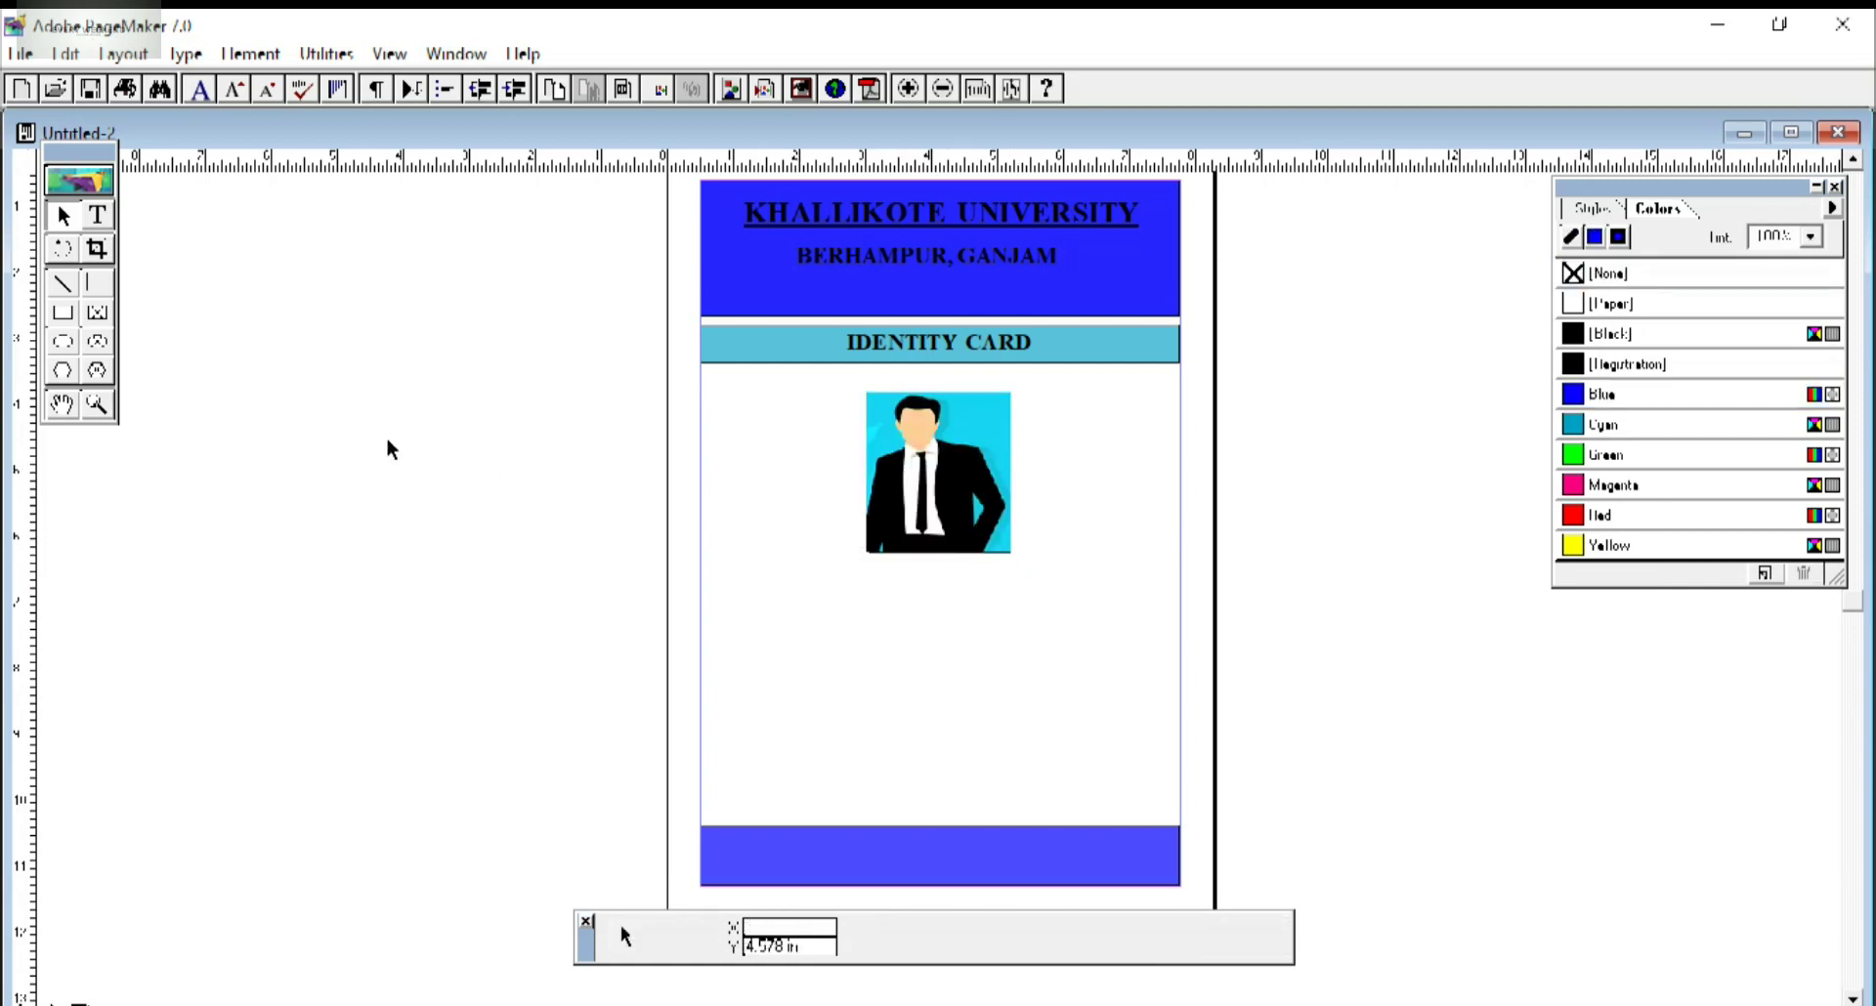
Type a NAME label on the pasteboard left of the card after resetting the font size.
left_click(98, 215)
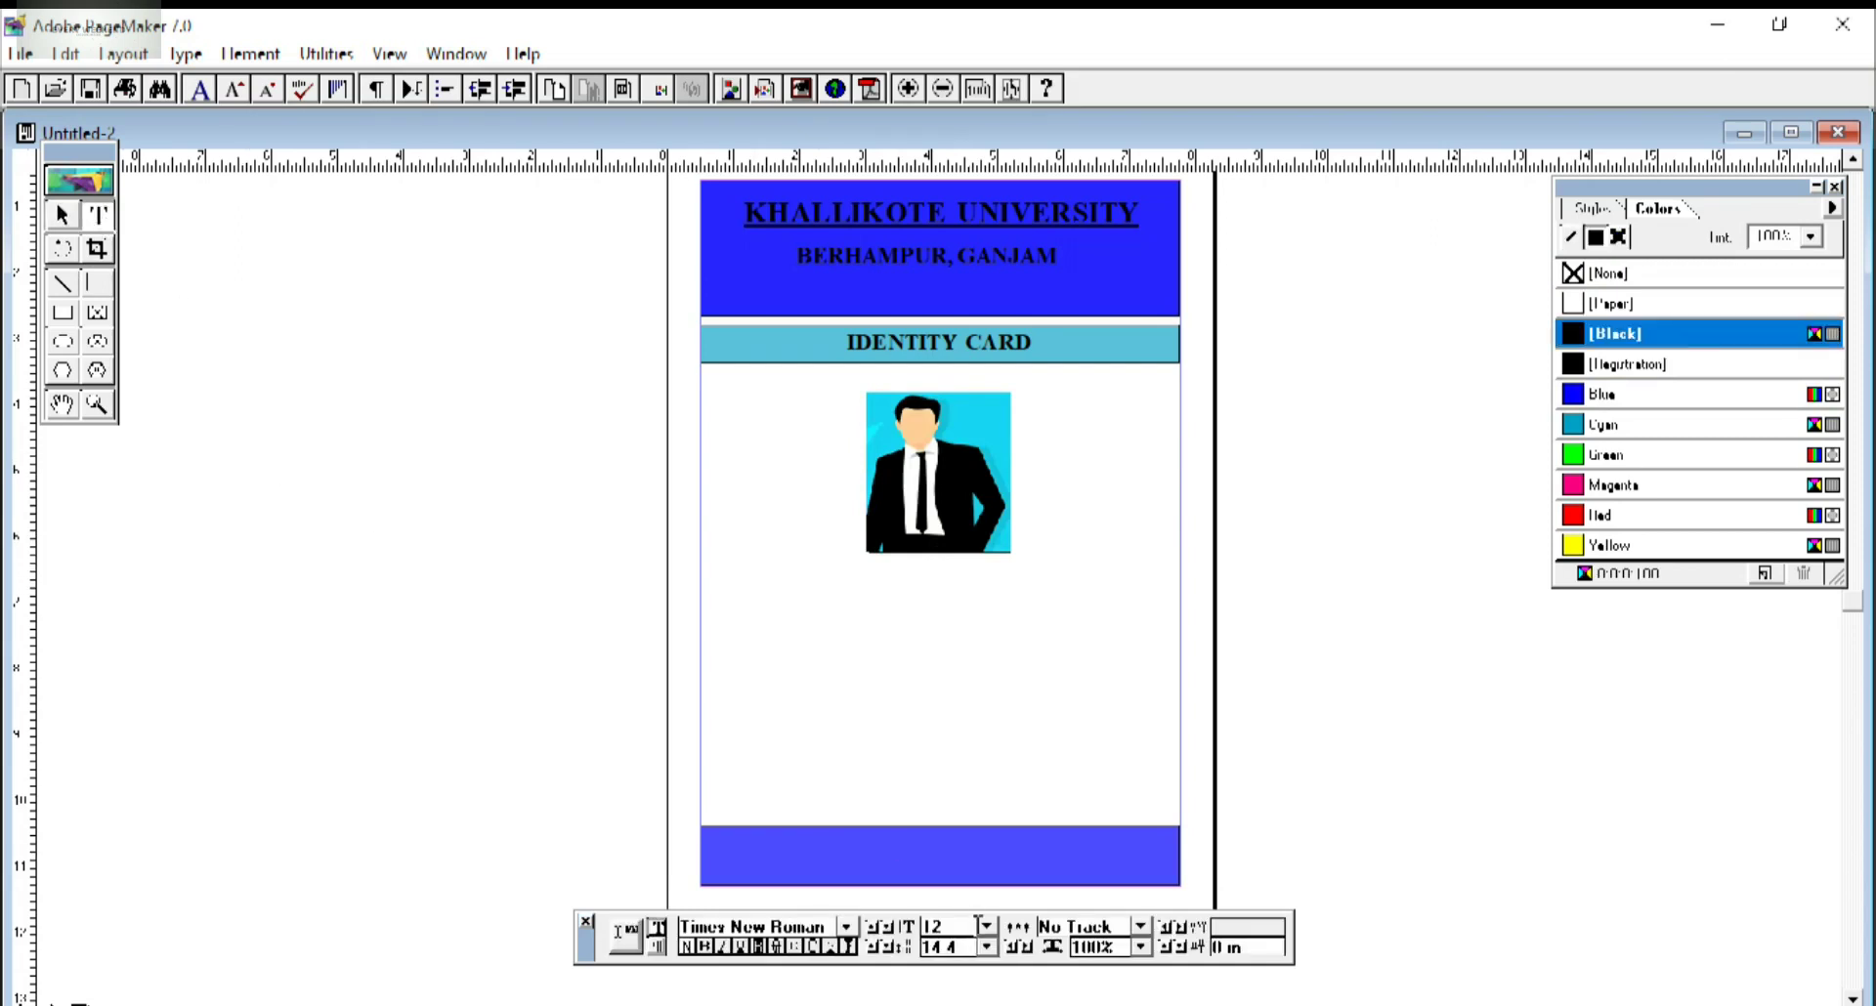
left_click_drag(969, 933, 879, 933)
key("BackSpace")
type("2")
left_click(240, 456)
type("NAME")
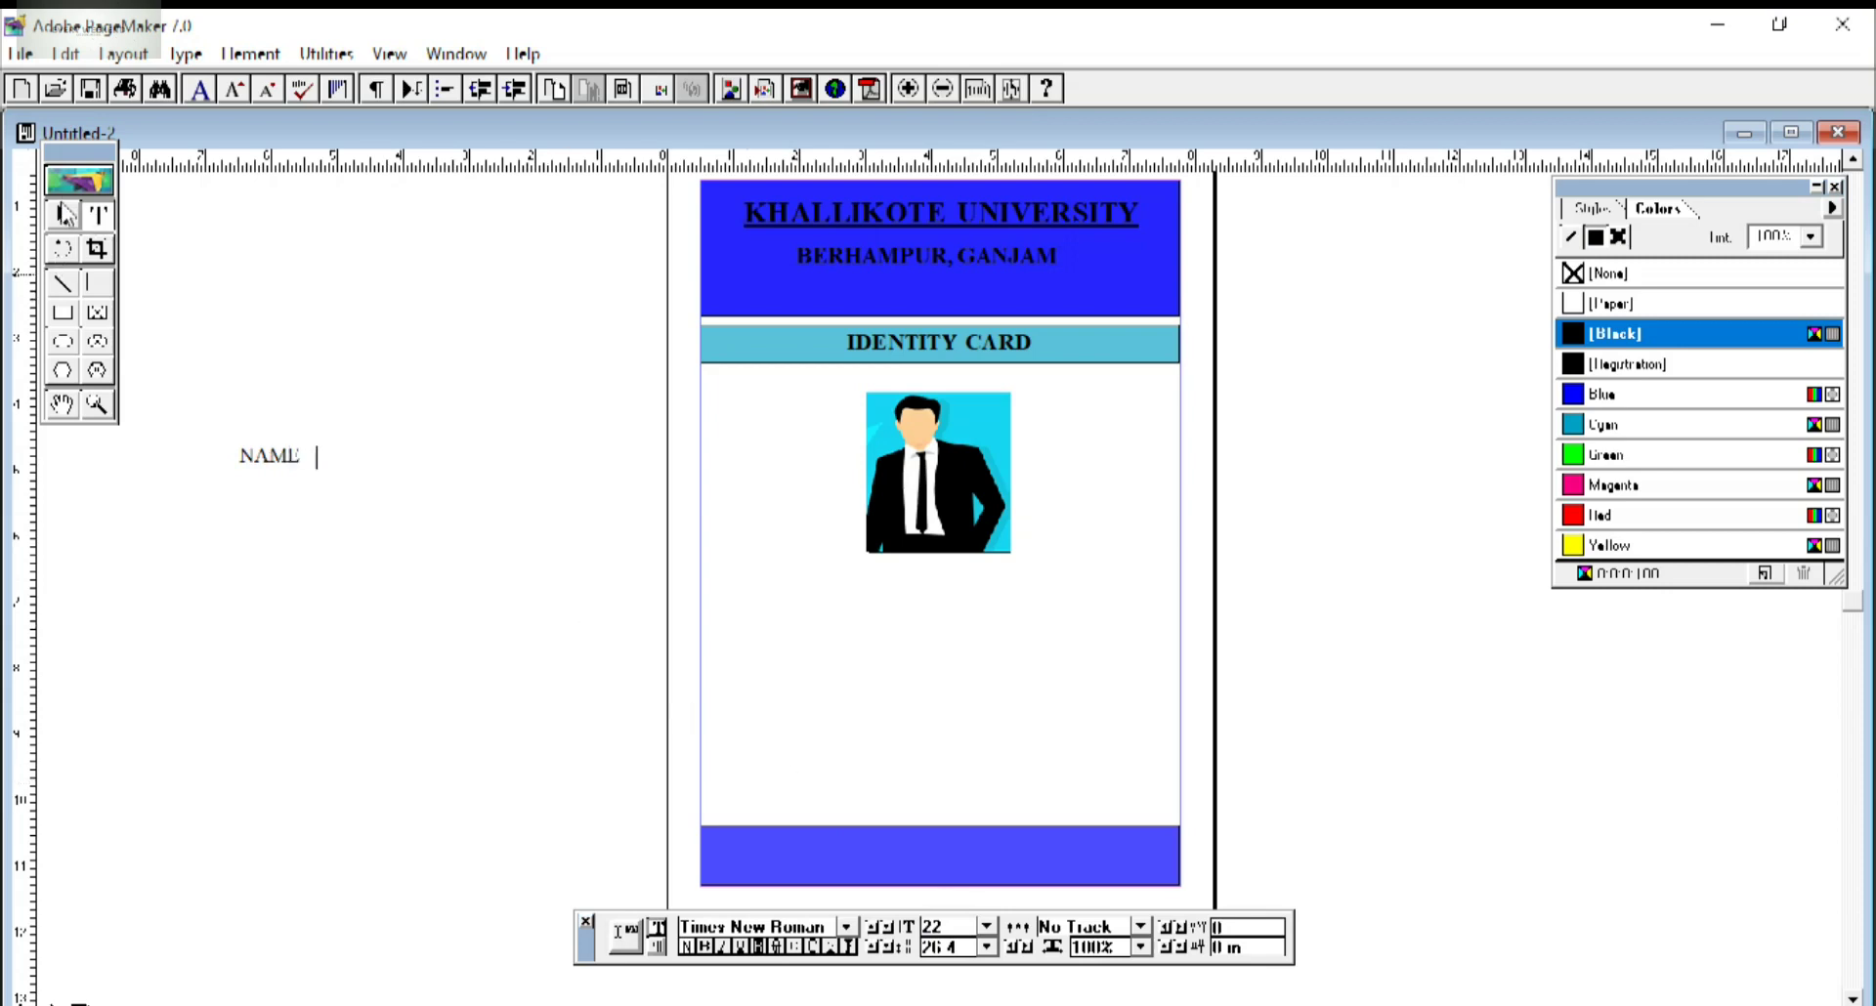
Move the NAME label onto the card just below the photo.
left_click(62, 215)
left_click(278, 457)
left_click_drag(282, 467, 771, 656)
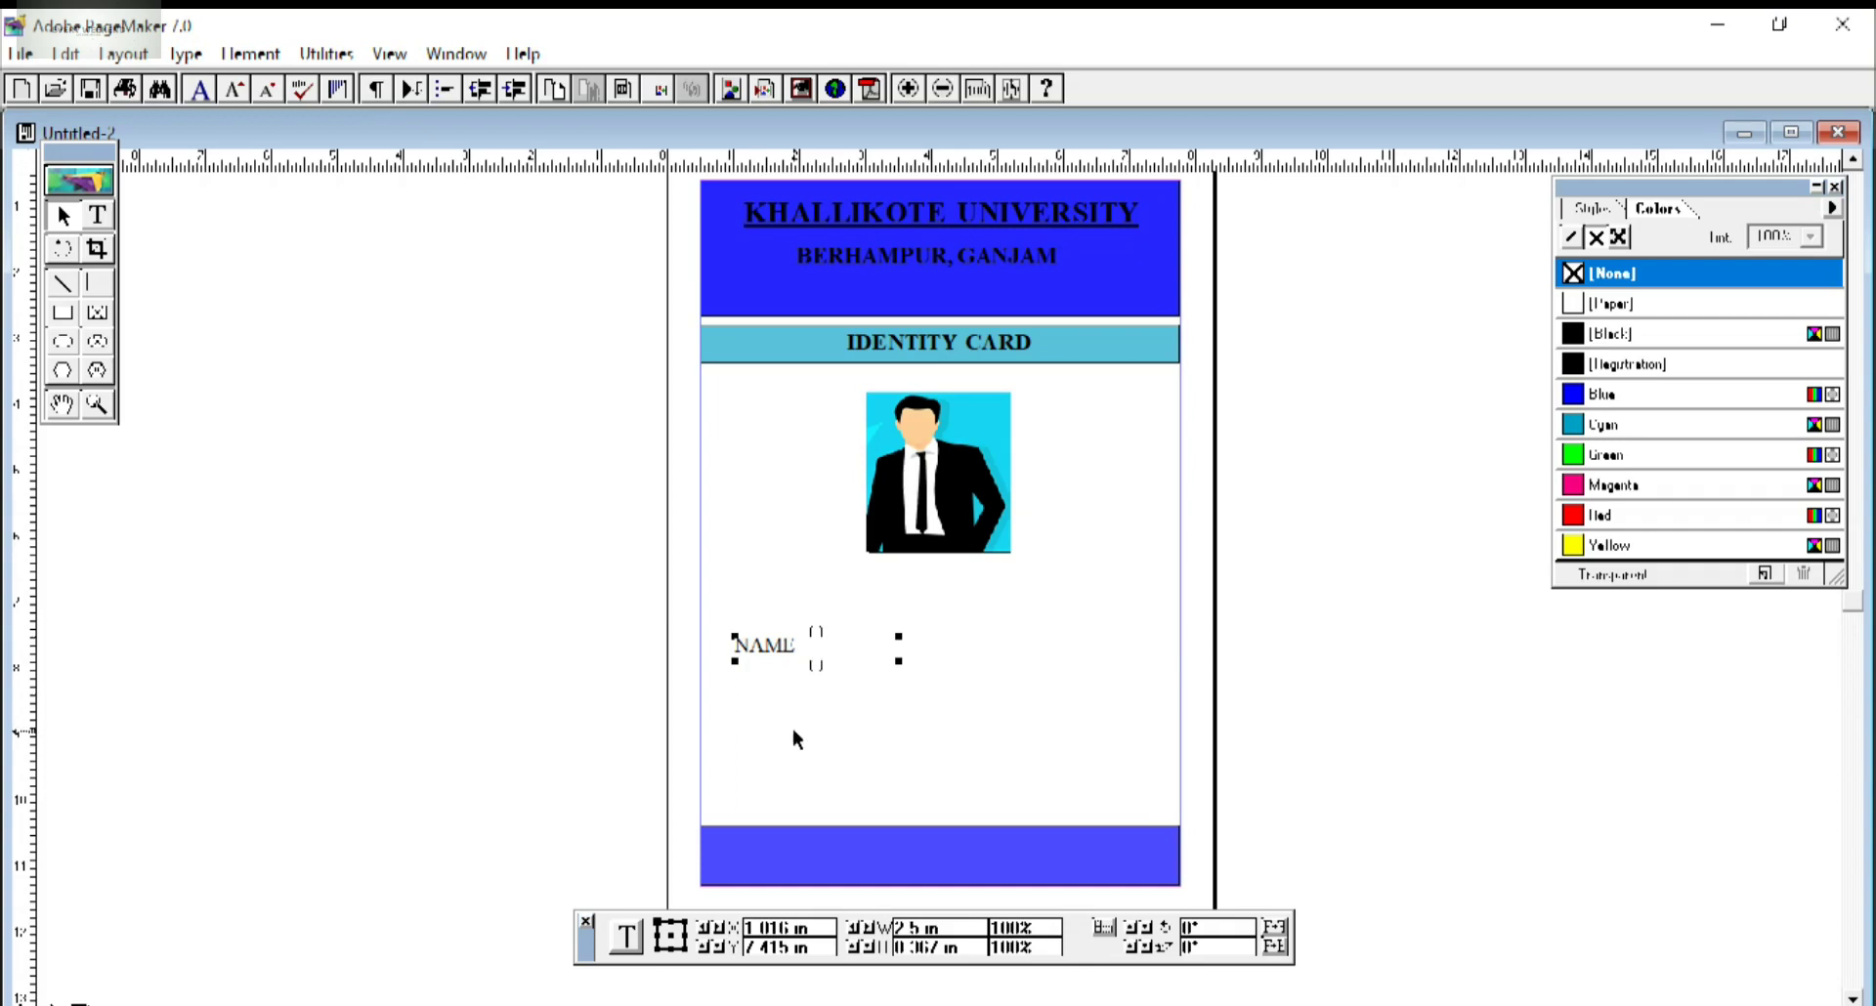
left_click(97, 215)
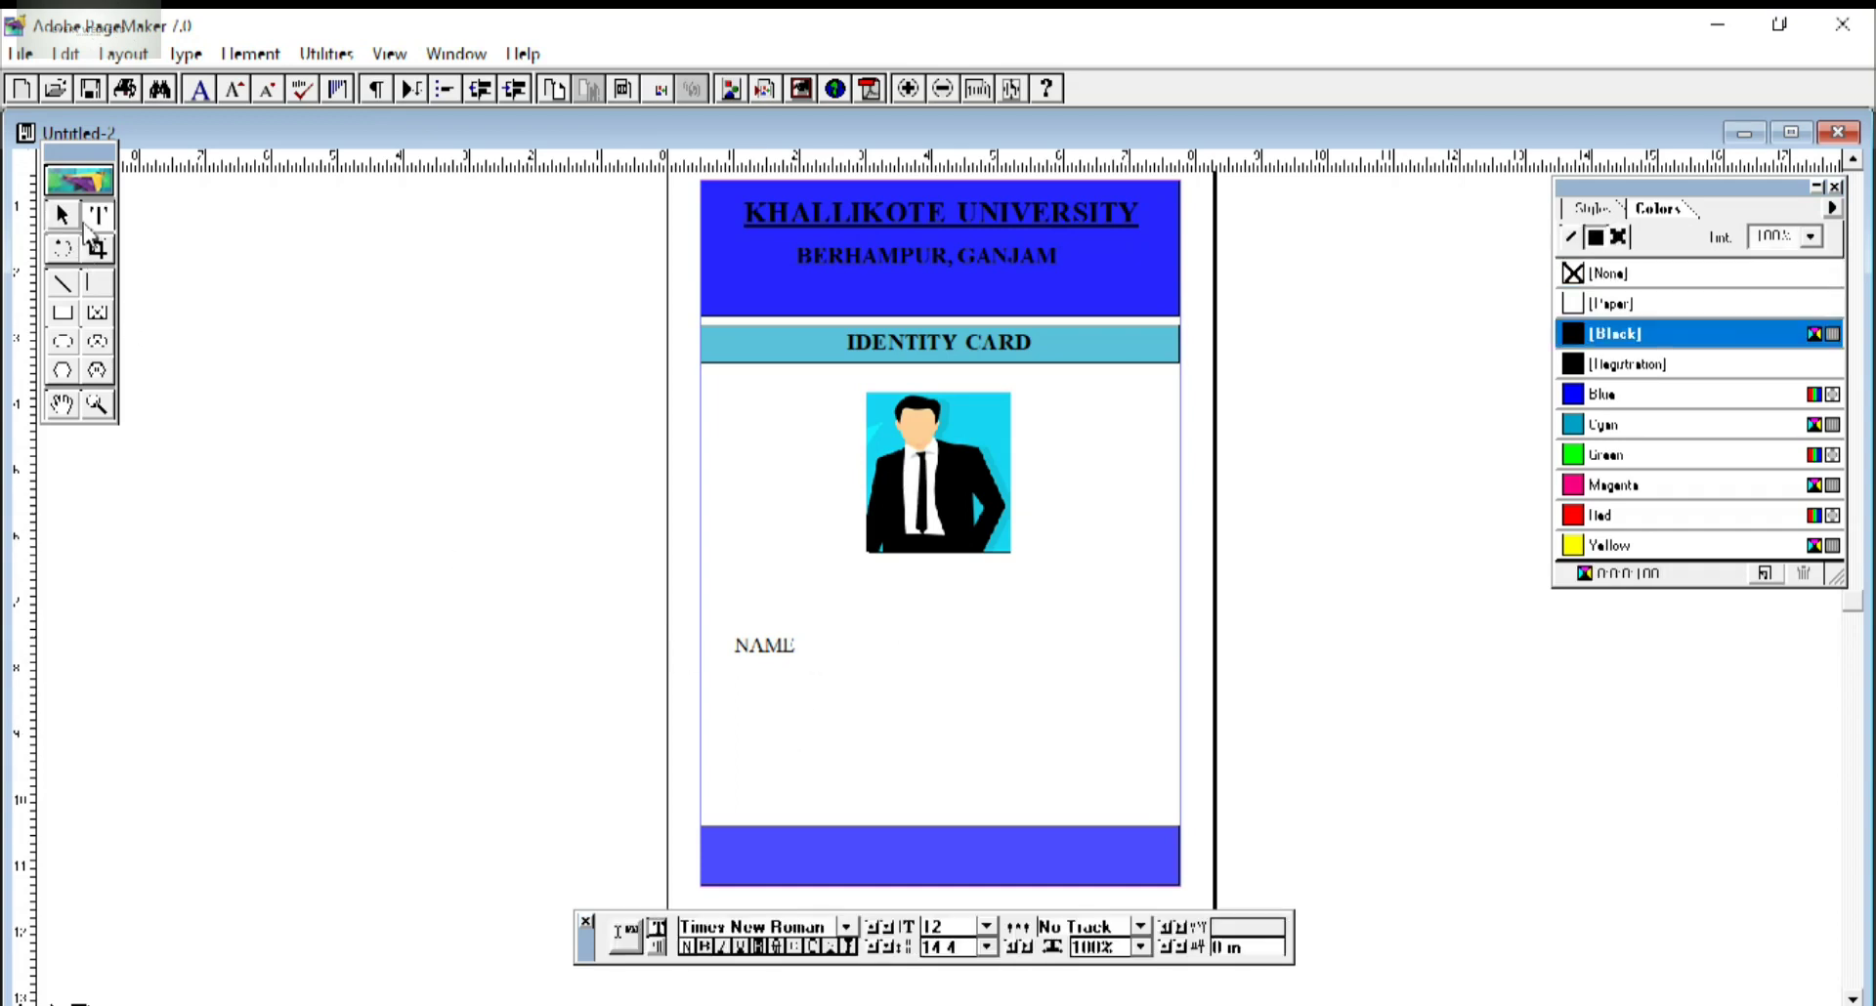
left_click(223, 454)
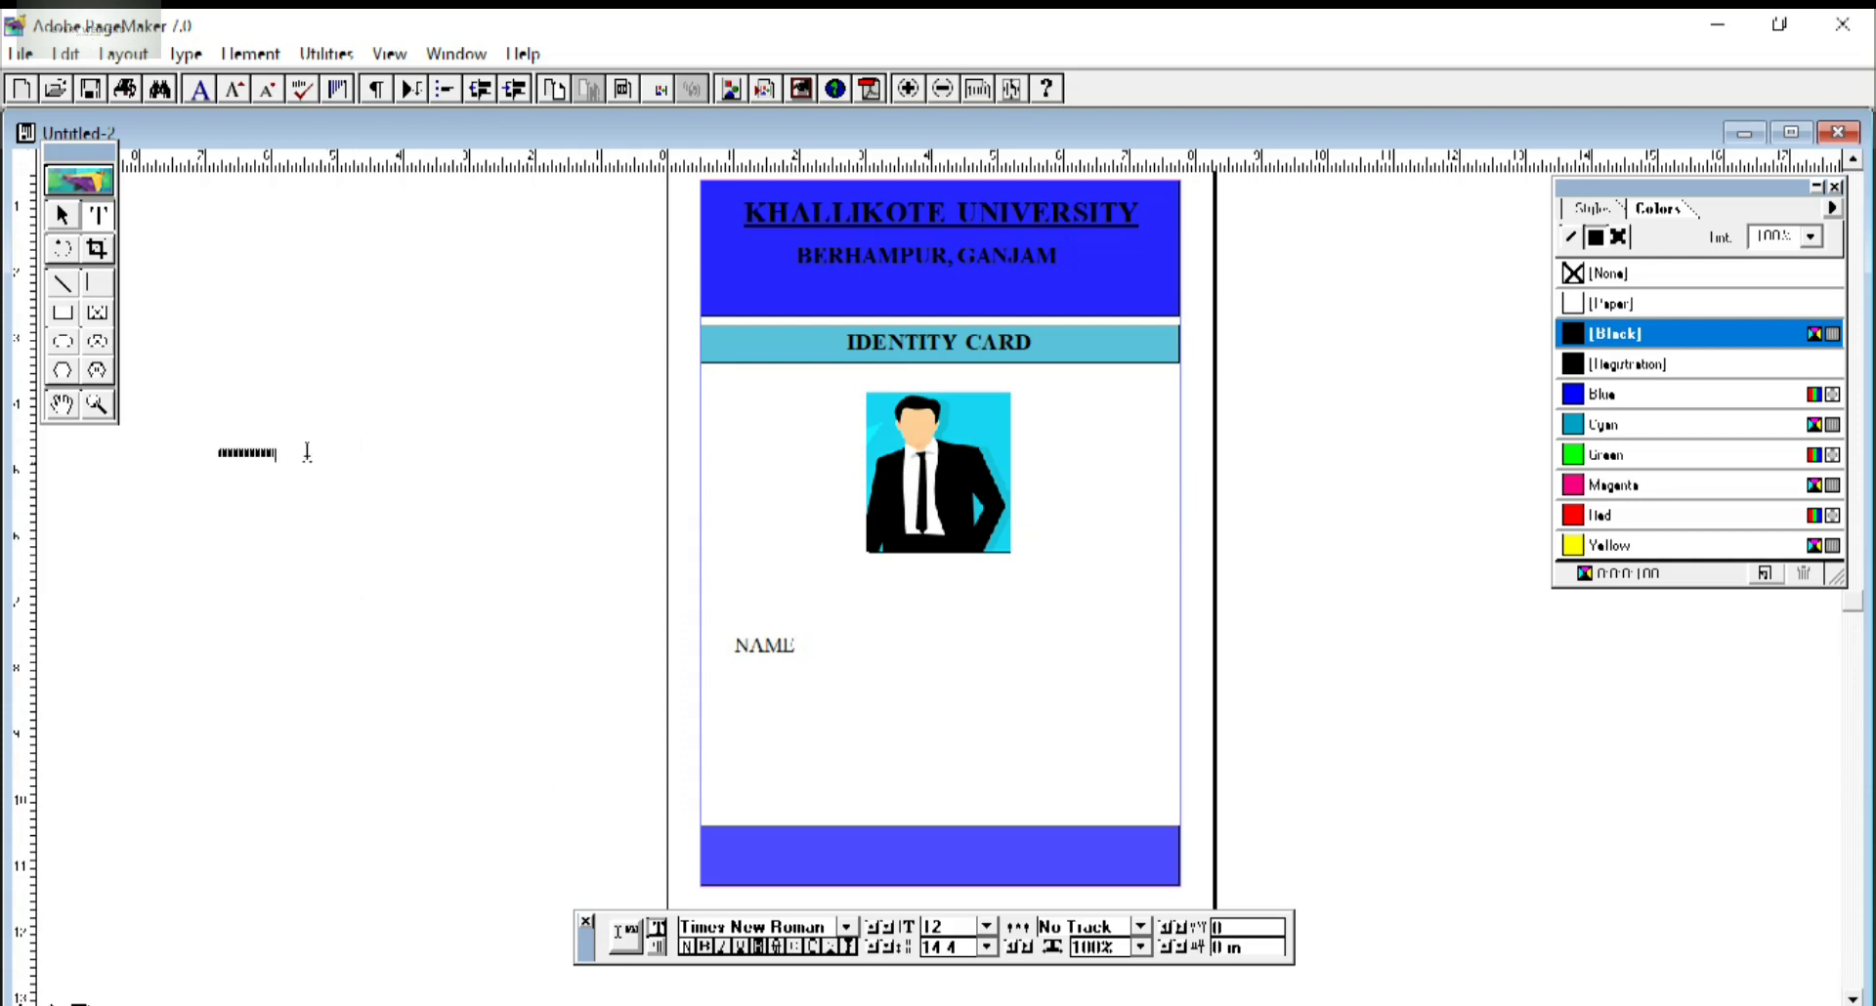
Set the ROLL NO. label to 22 pt and move it below NAME on the card.
left_click_drag(306, 451, 202, 435)
double_click(966, 929)
type("22")
key("Return")
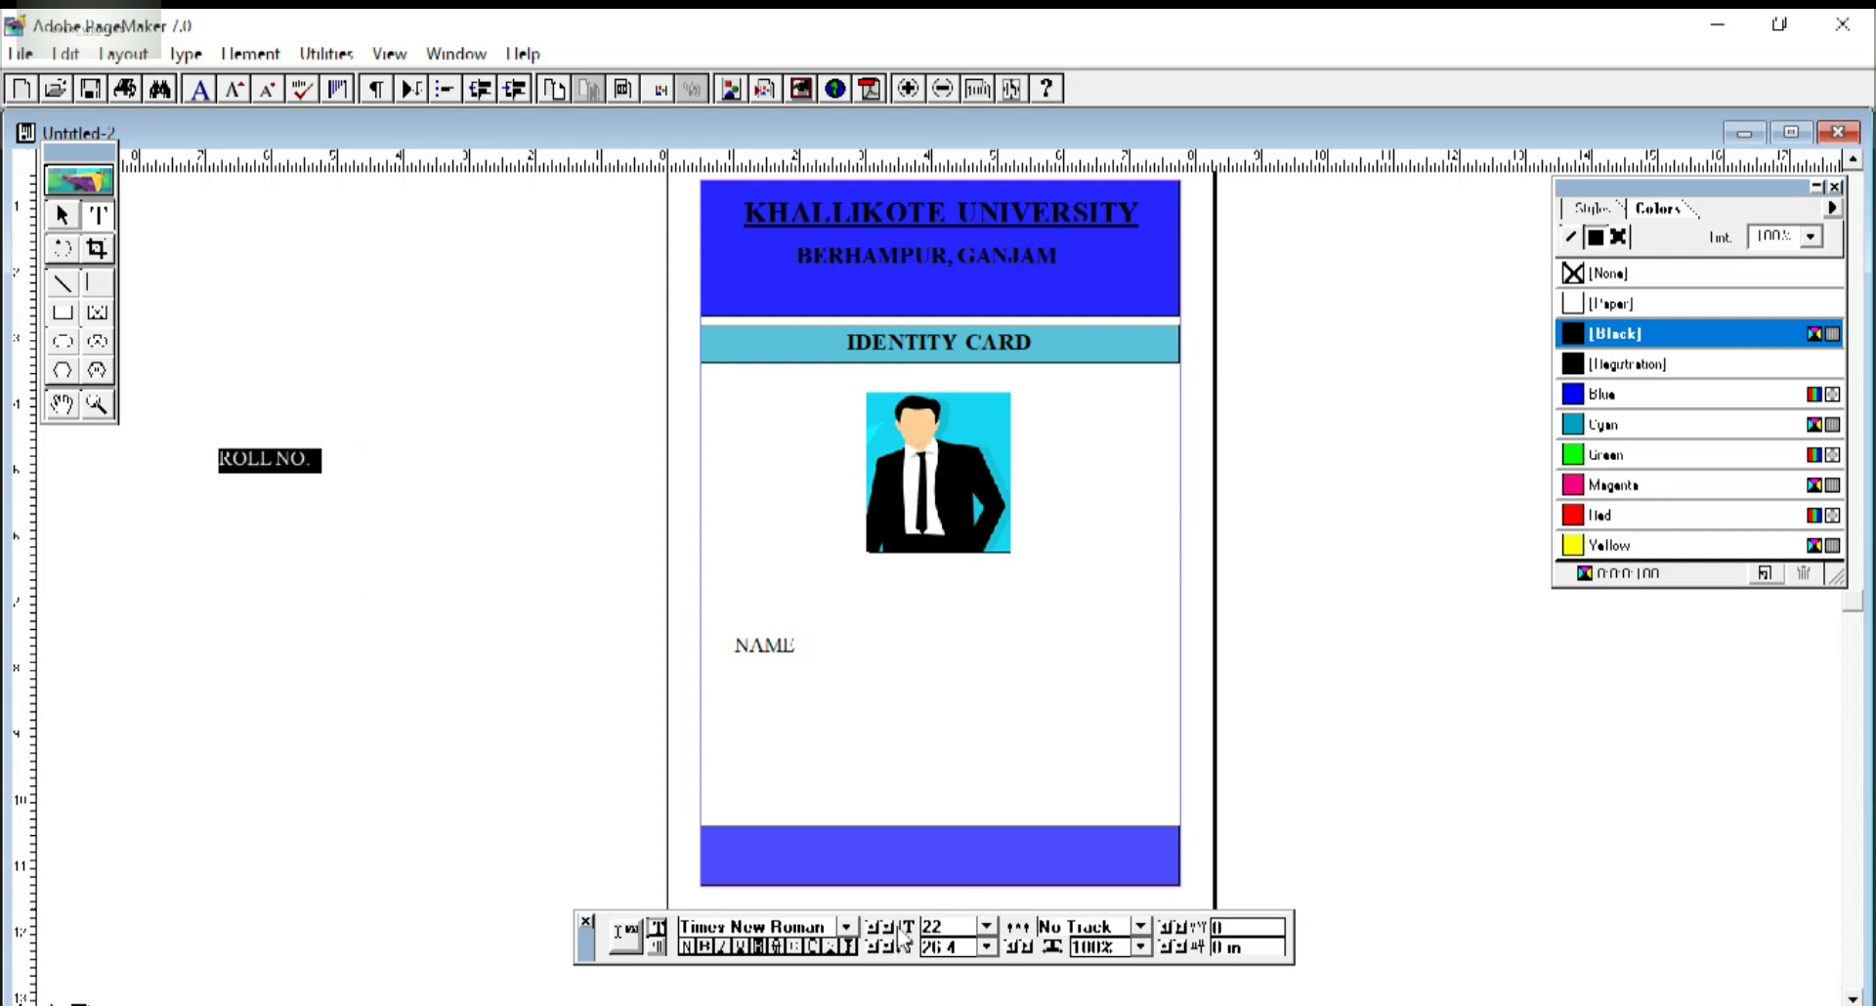
left_click(61, 214)
left_click(285, 459)
left_click_drag(285, 459, 806, 692)
left_click(808, 775)
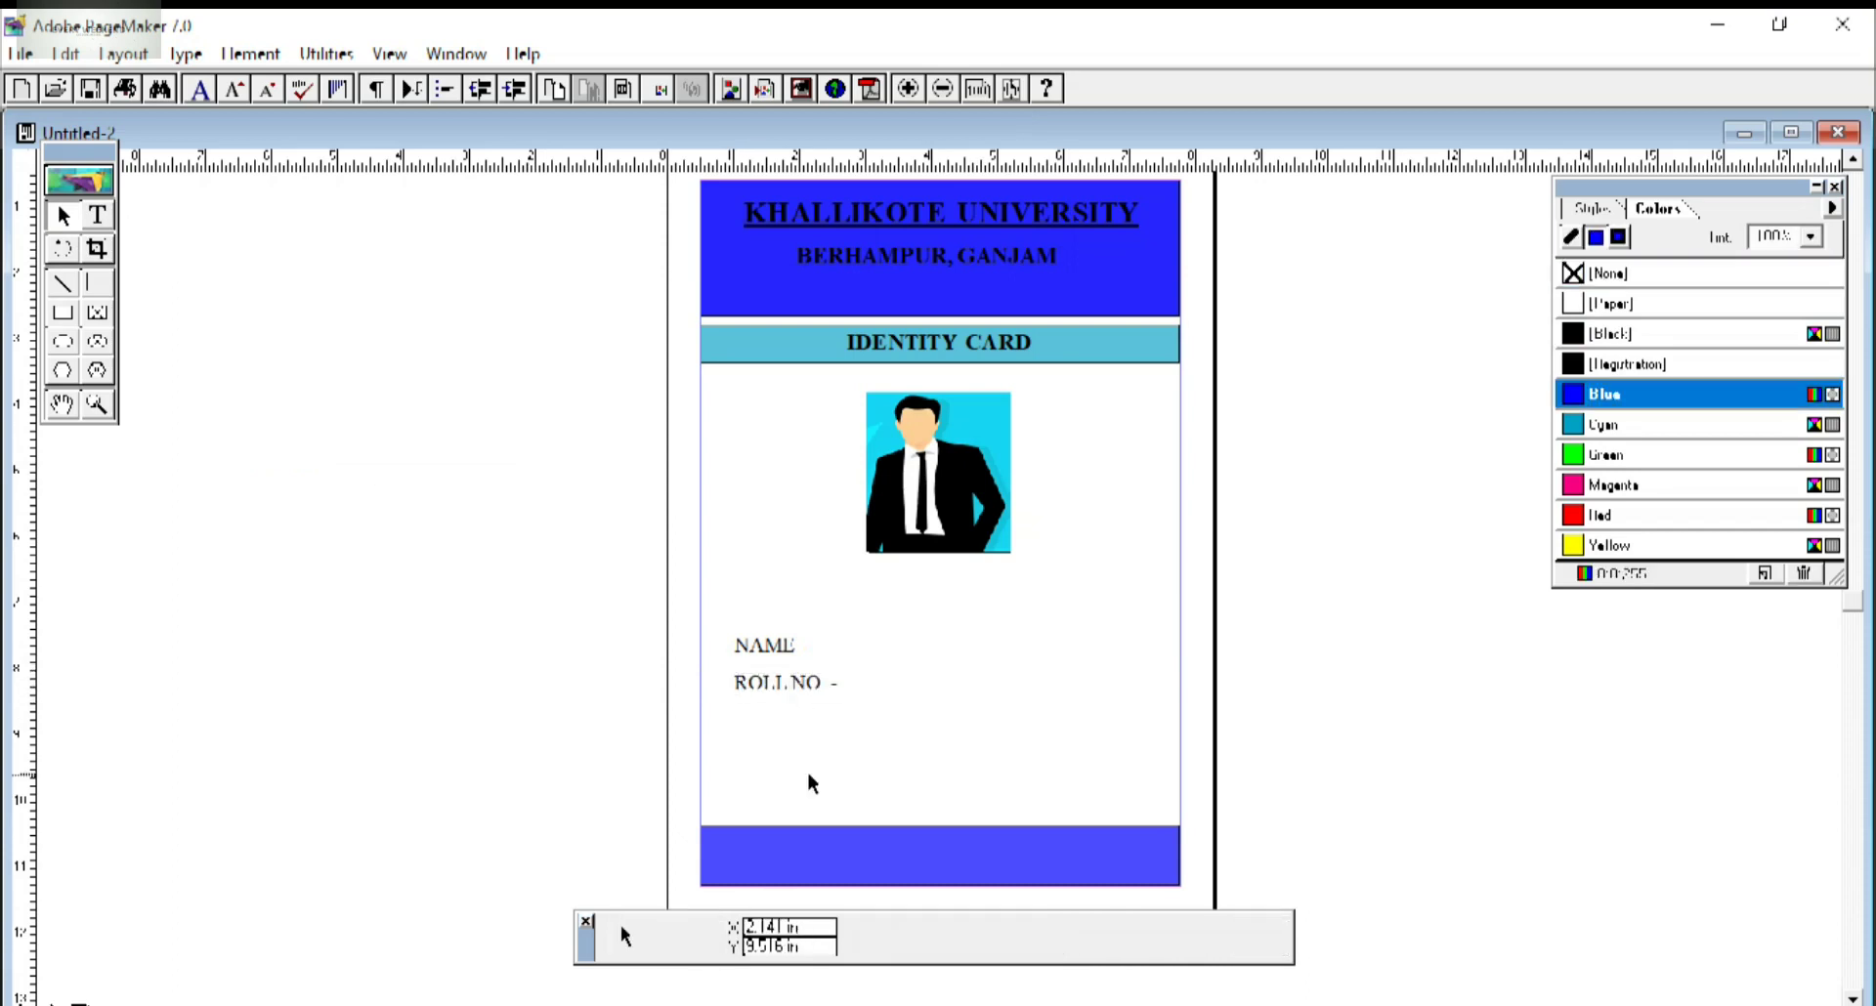
Type a 22 pt DOB- label and position it below ROLL NO.
left_click(96, 215)
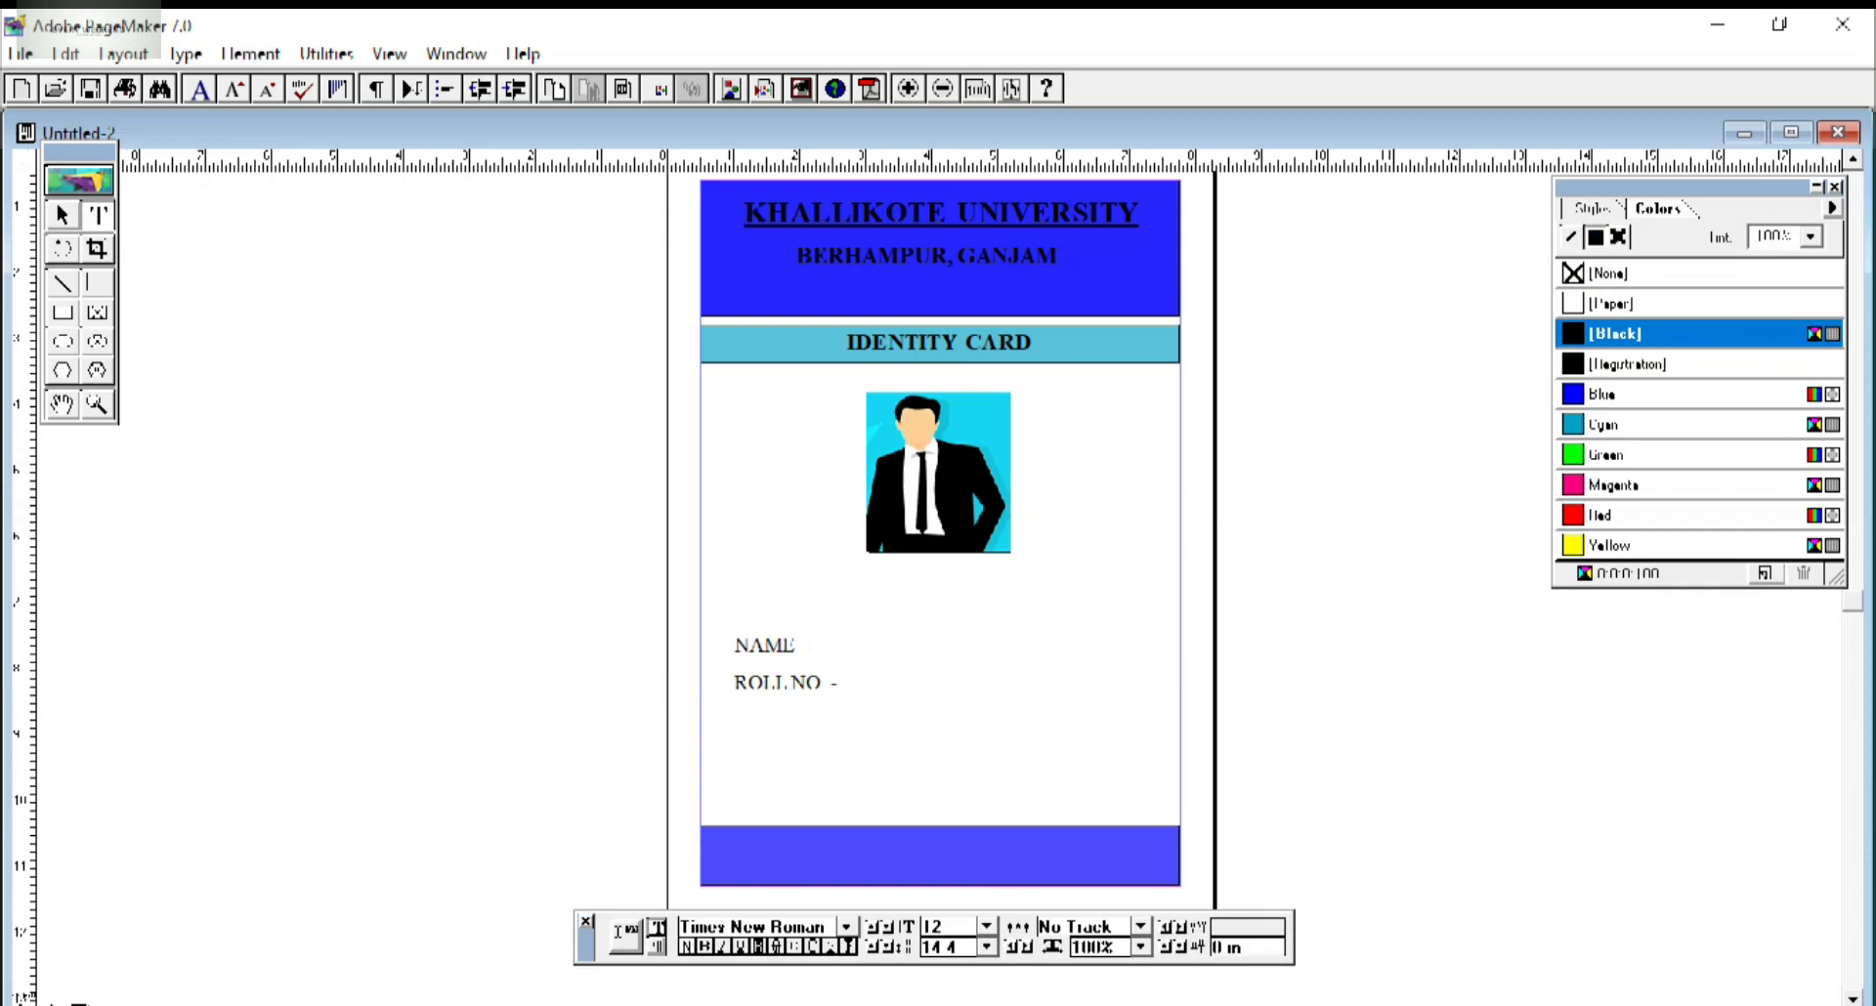
double_click(966, 926)
type("22")
key("Return")
type("DOB-")
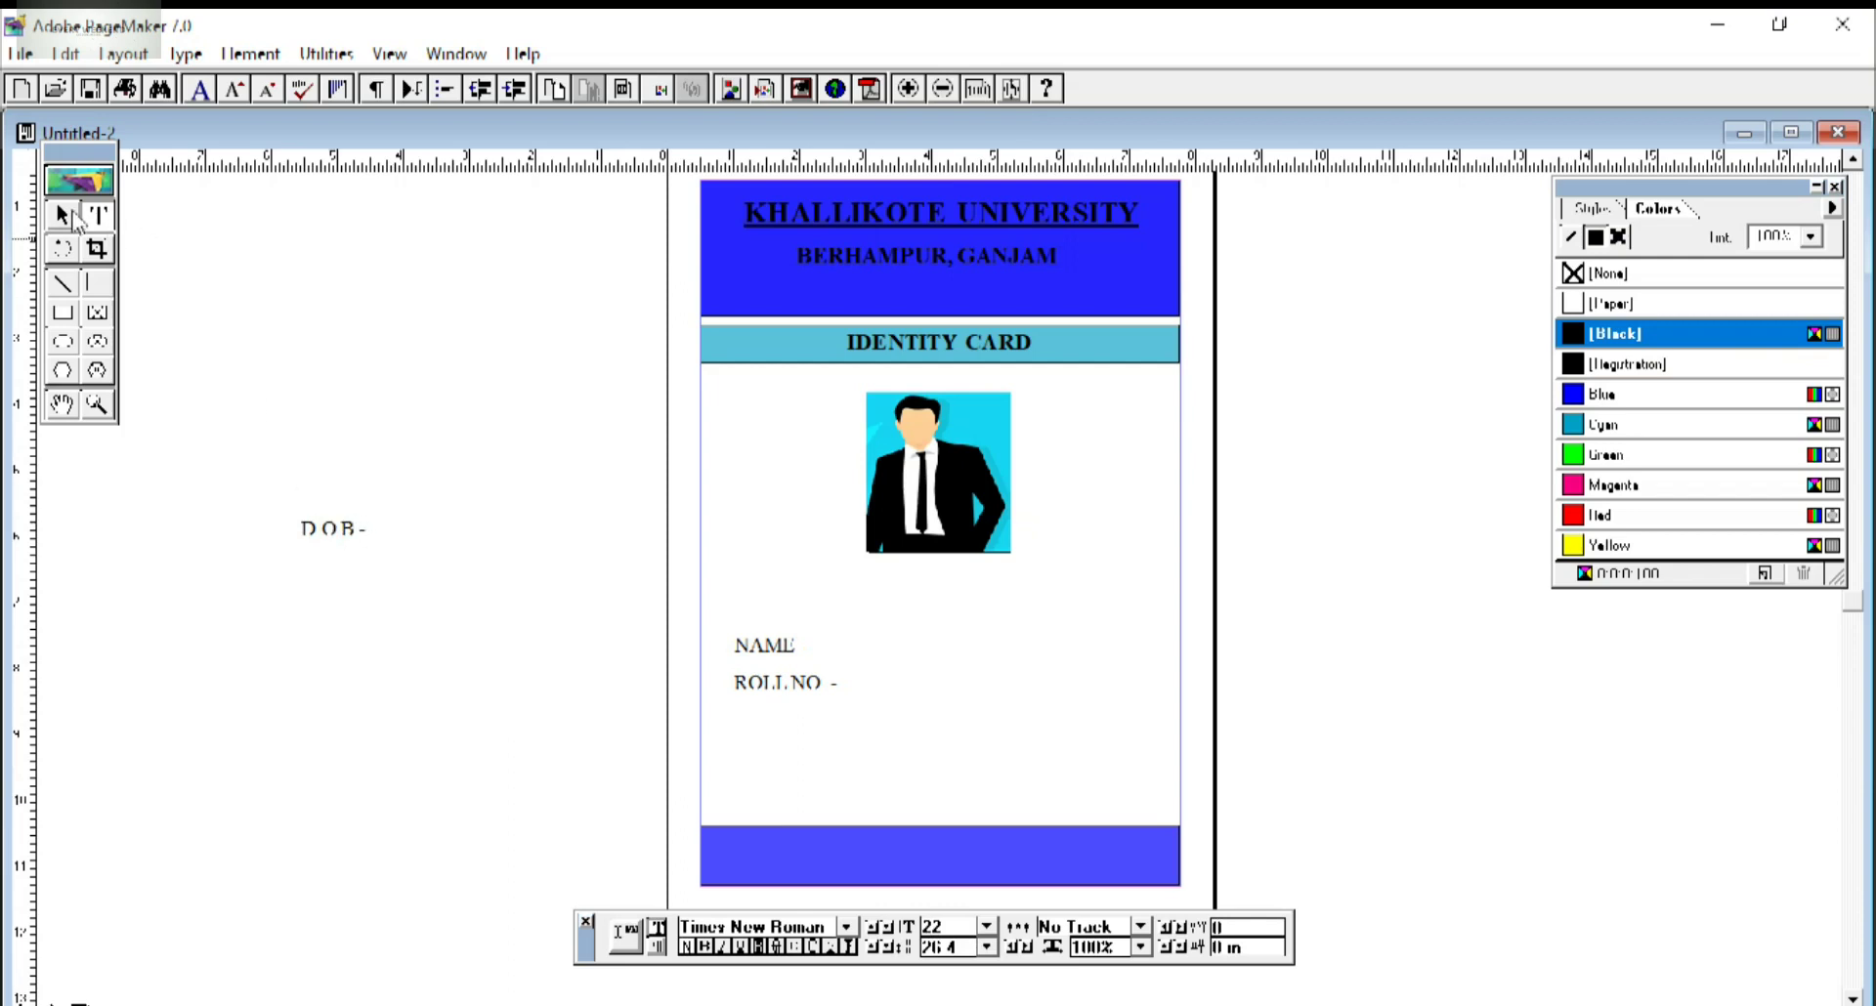
left_click(63, 215)
left_click(328, 526)
left_click_drag(322, 528, 755, 714)
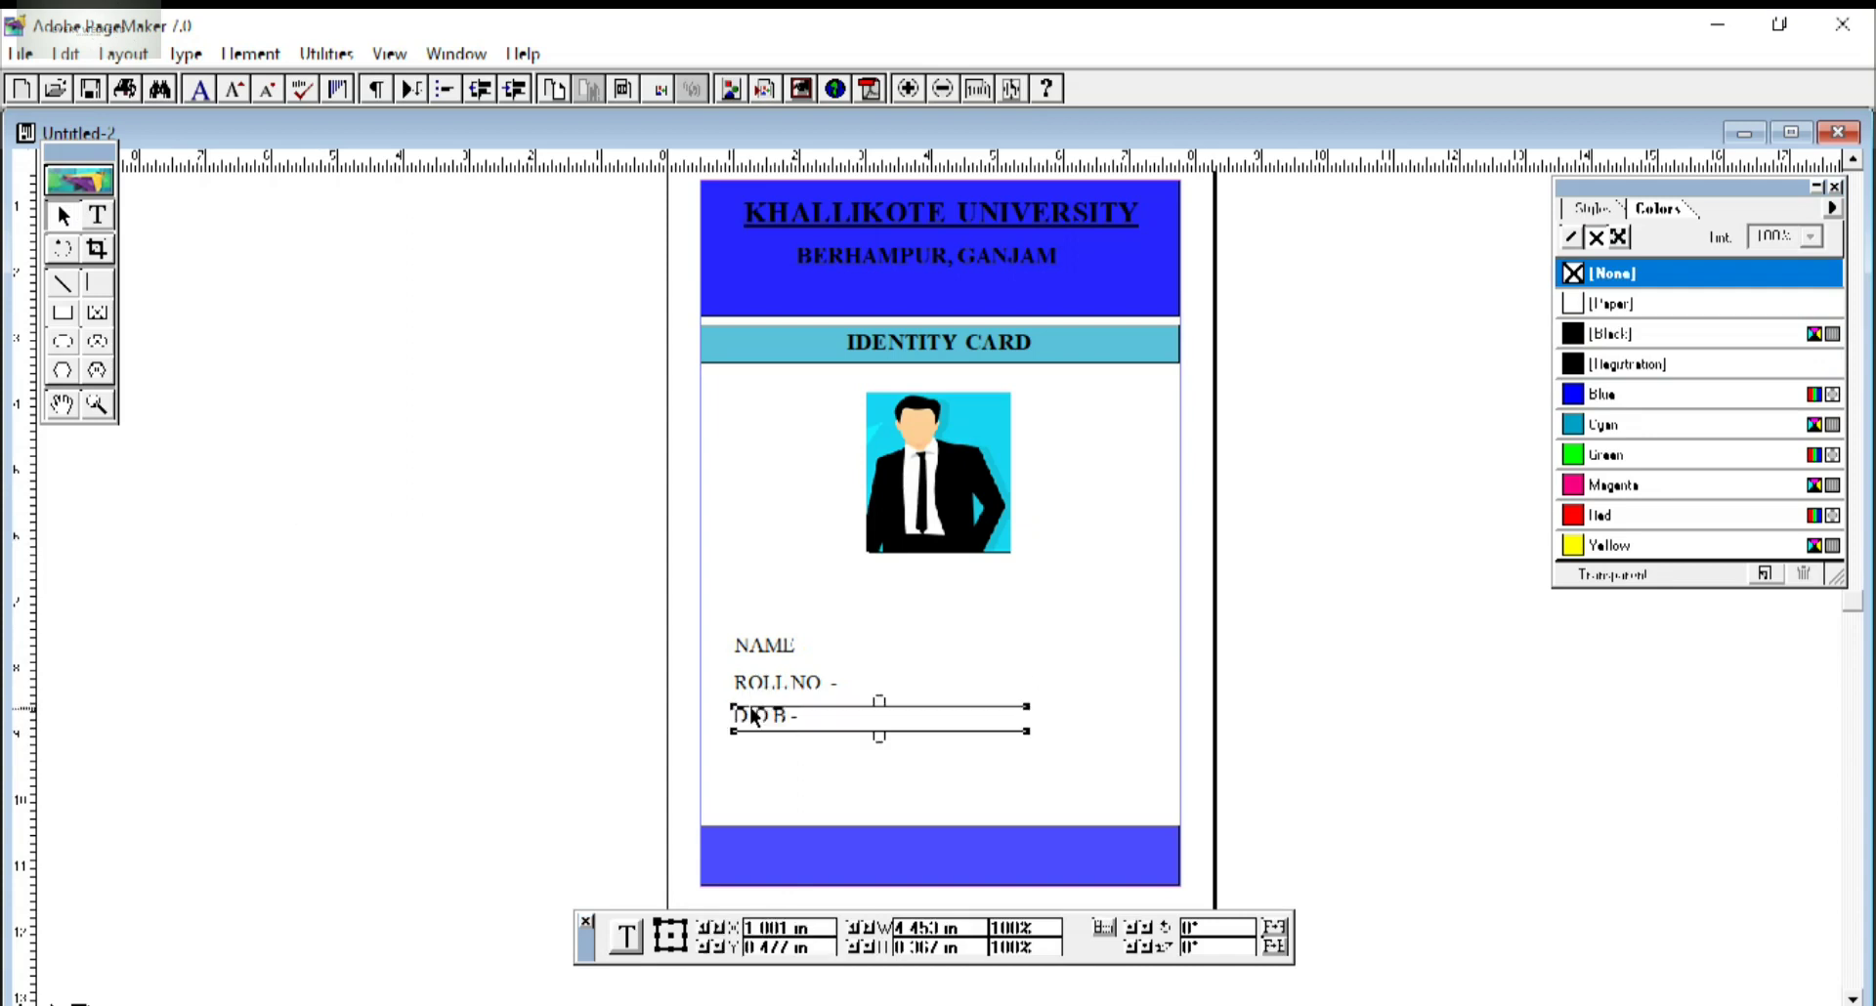
left_click(413, 719)
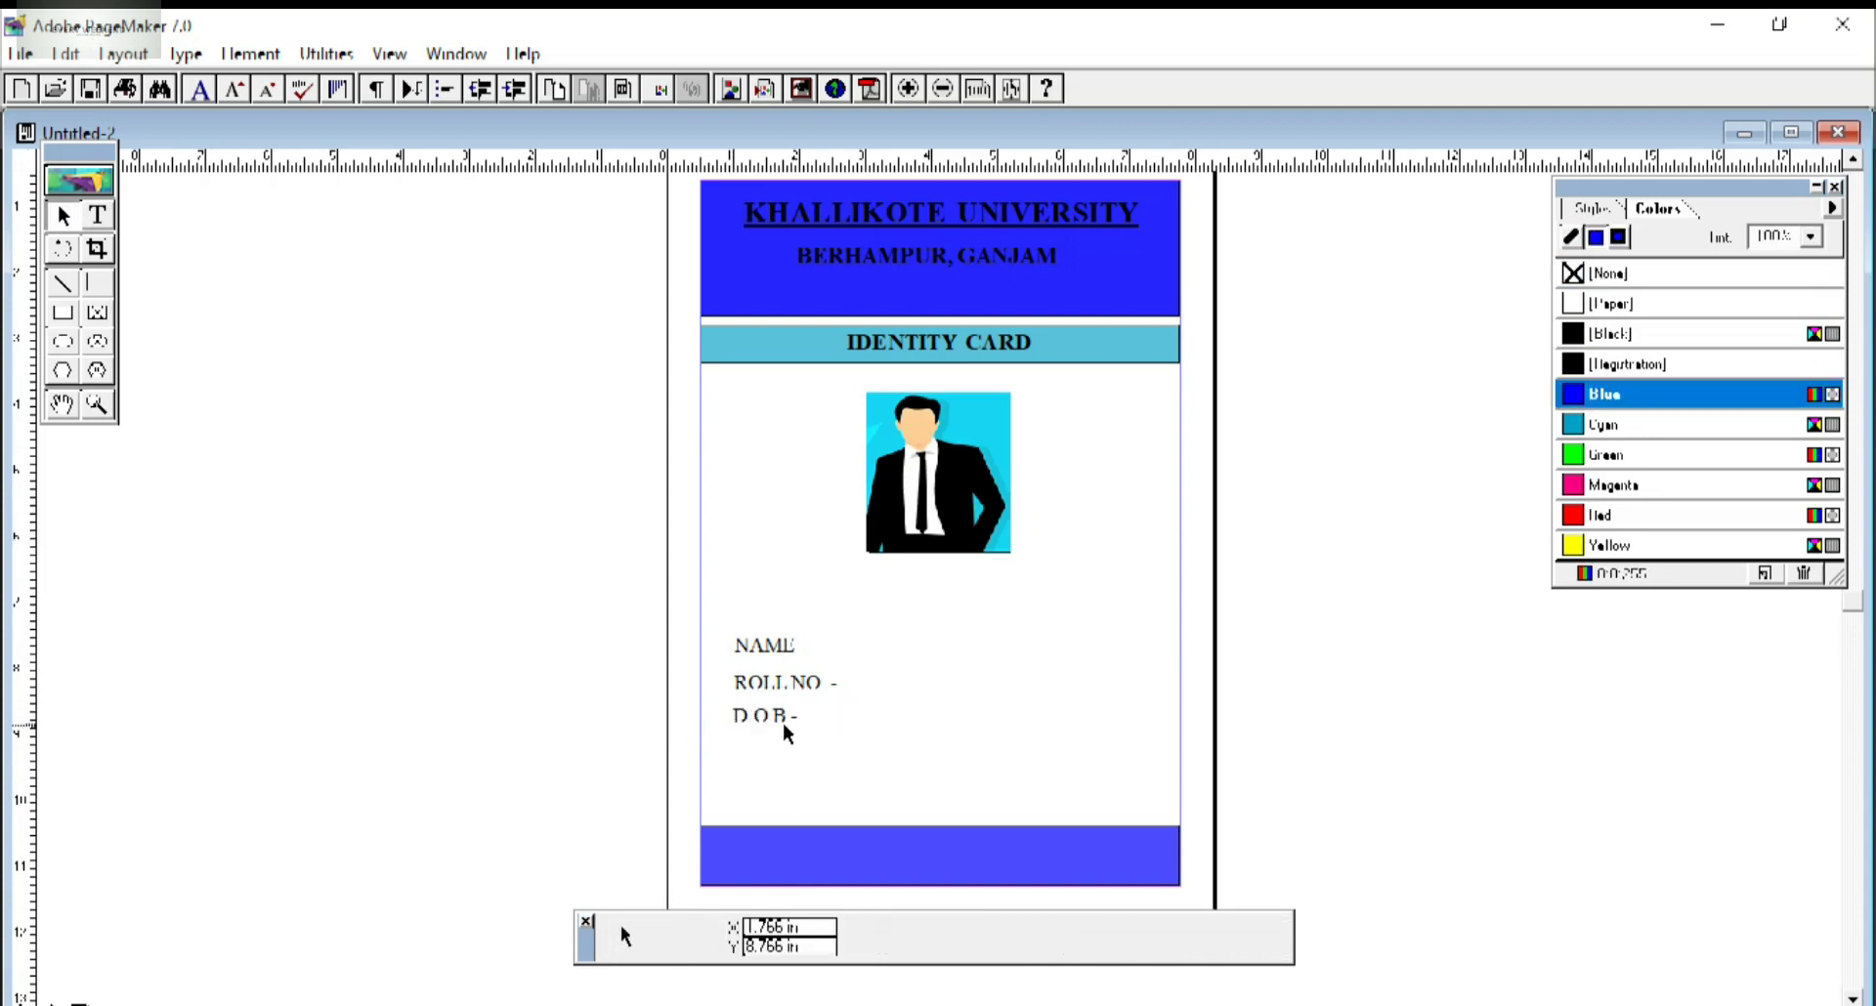
left_click(780, 721)
left_click_drag(789, 727, 784, 717)
left_click(449, 705)
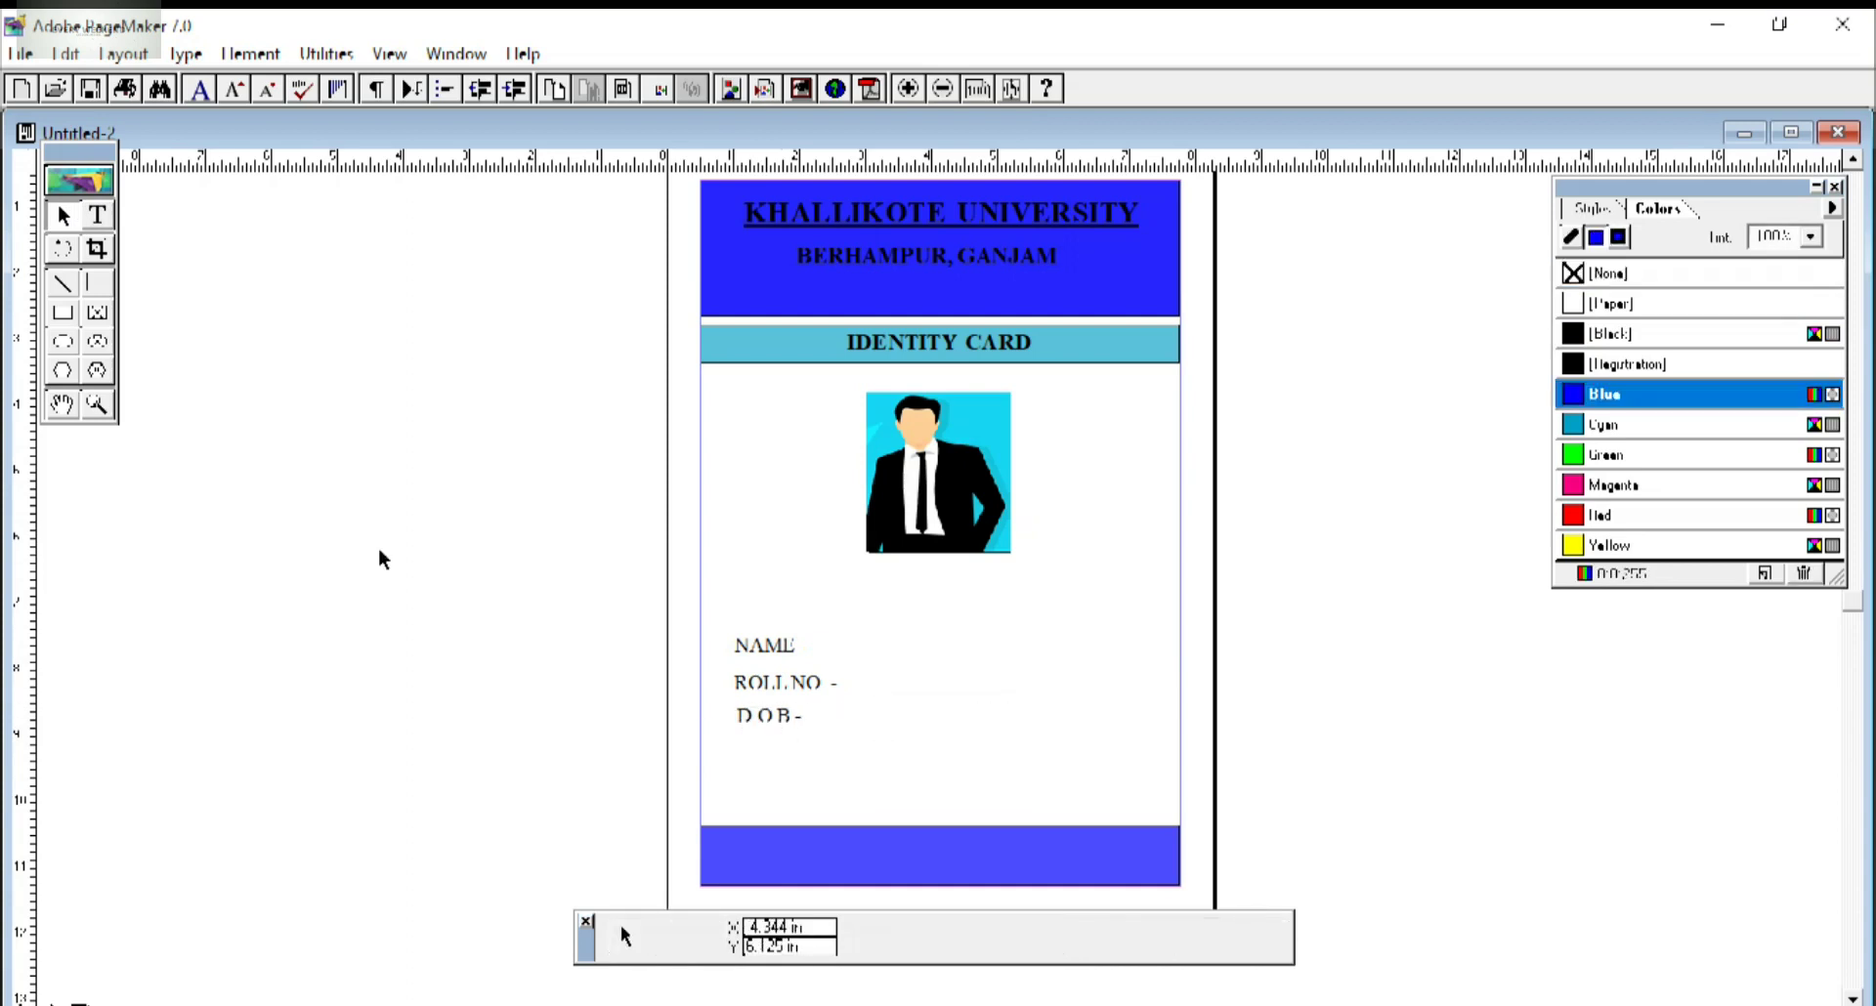
Move the Ph. label from the pasteboard to below D.O.B on the card.
left_click(90, 225)
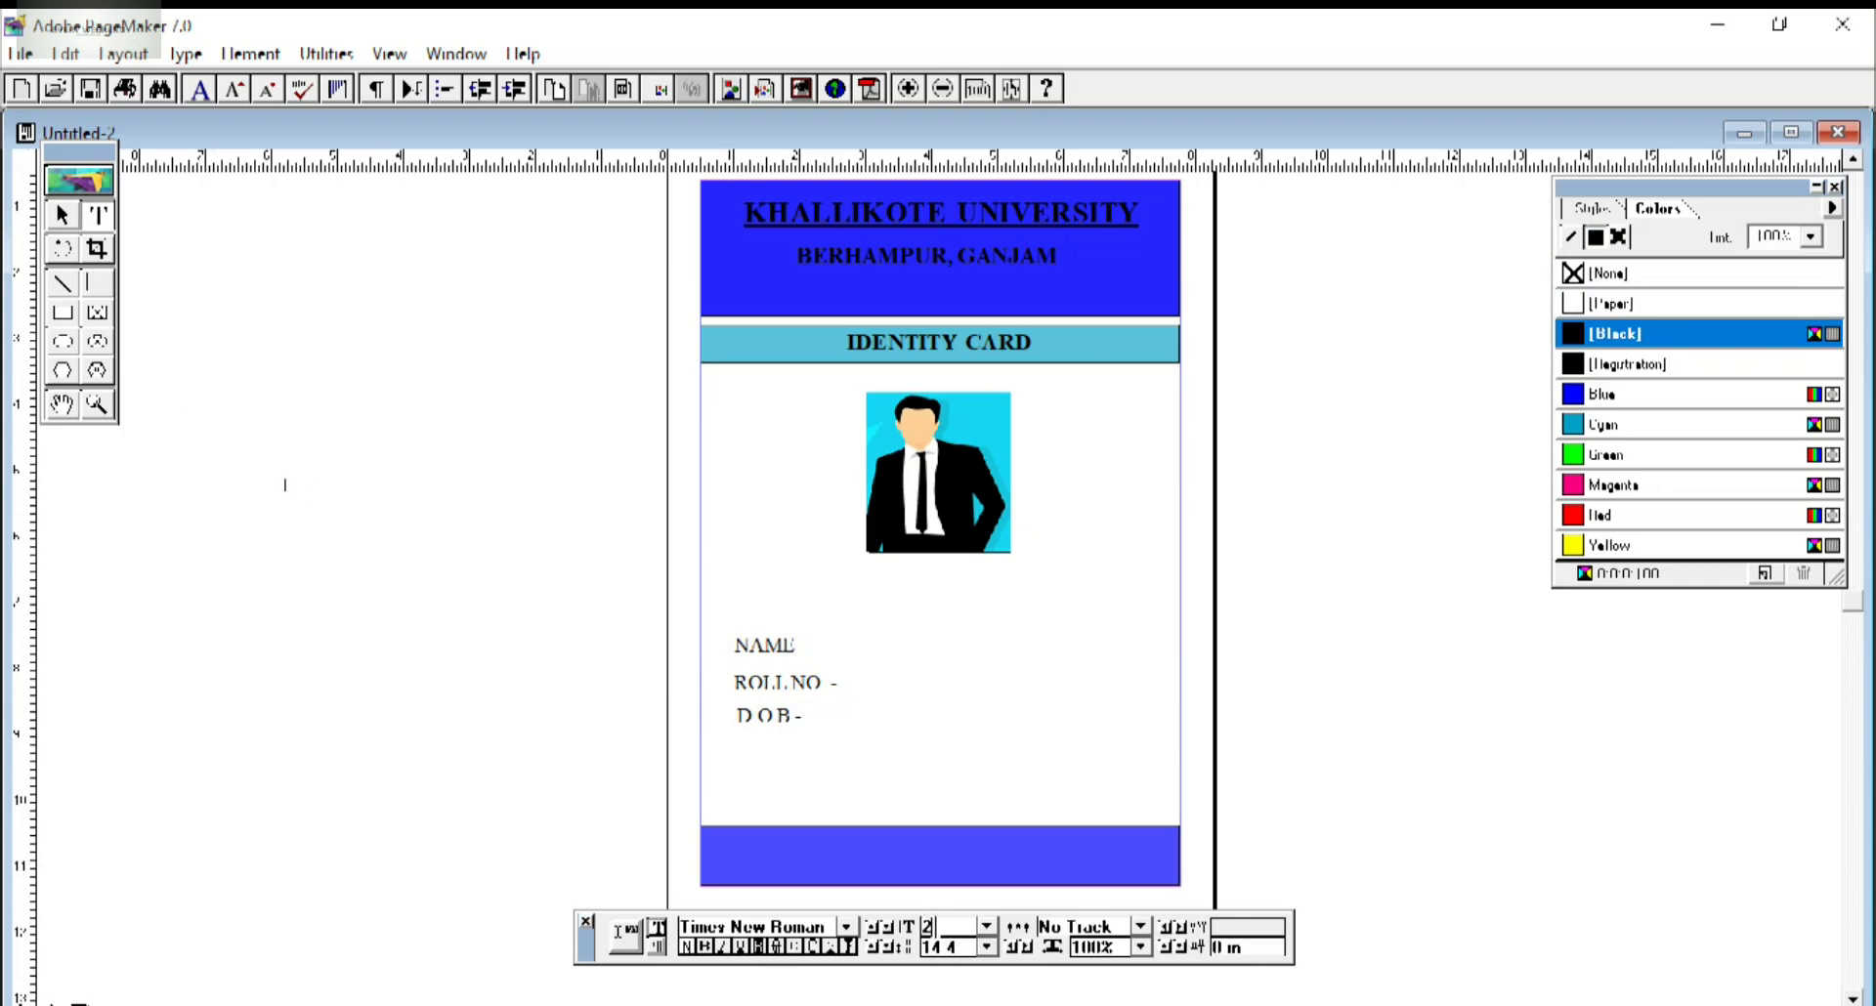
left_click(284, 484)
left_click(289, 489)
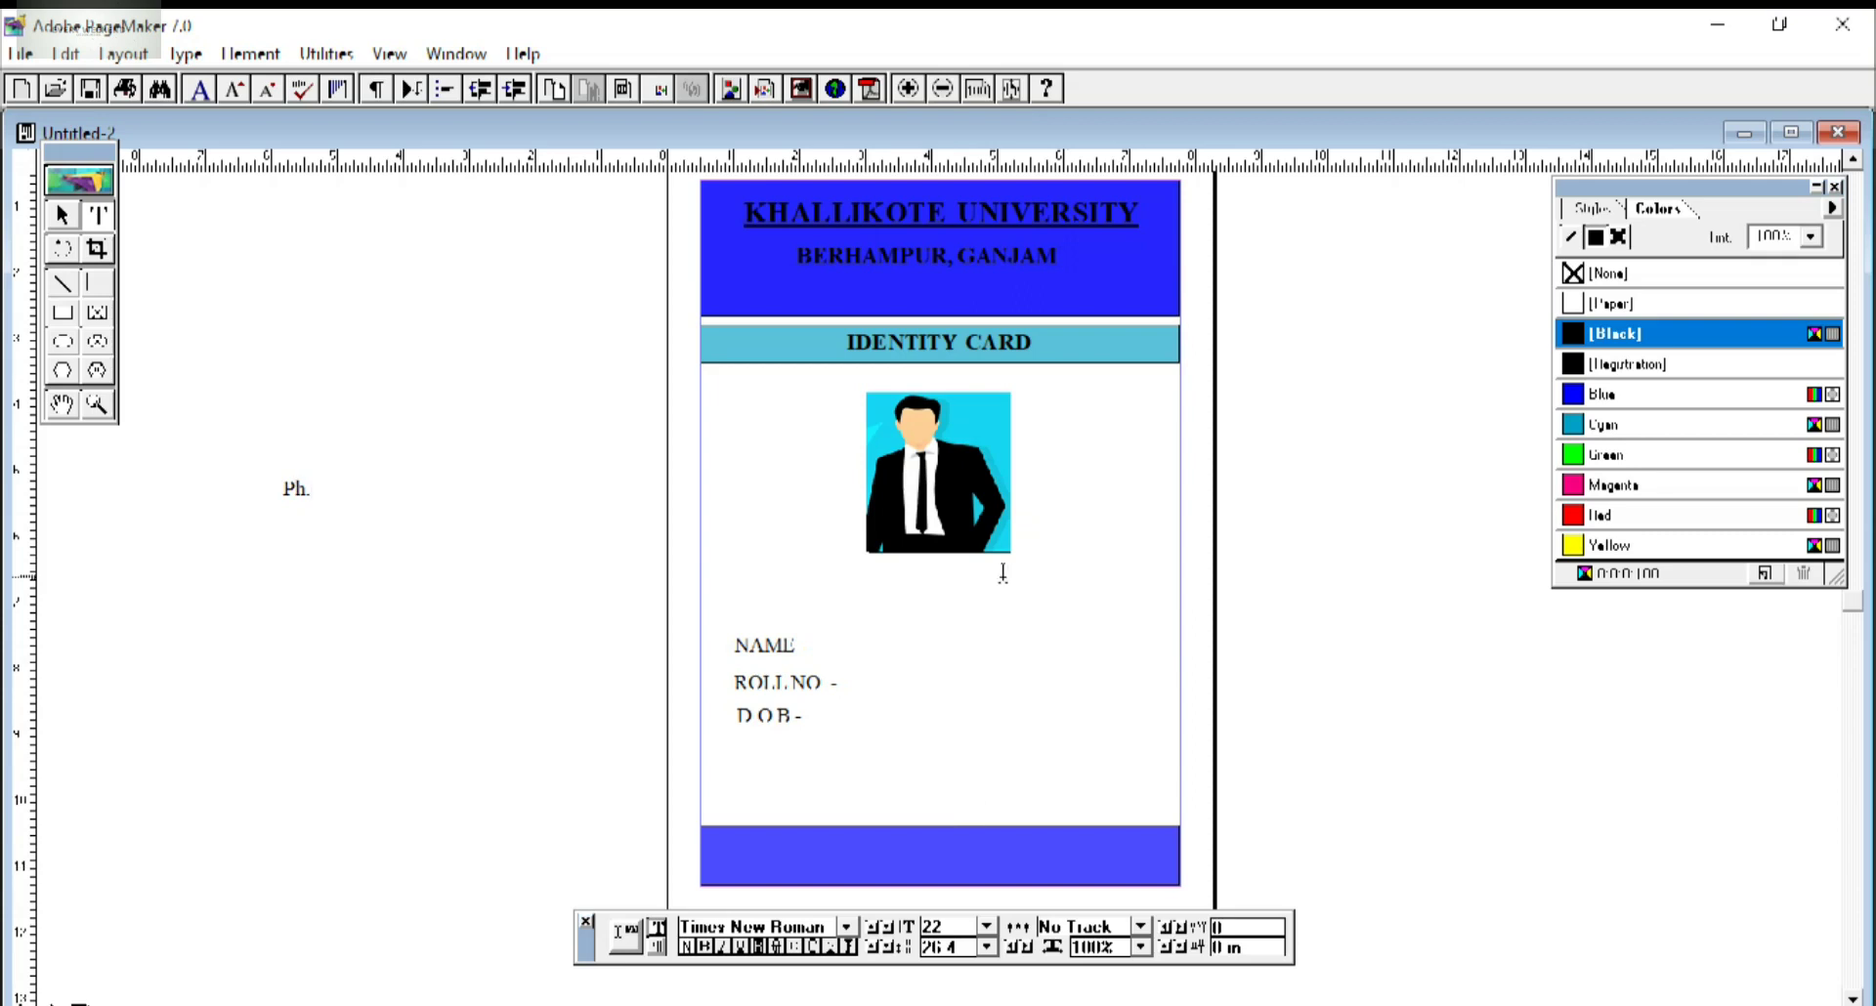
left_click(62, 215)
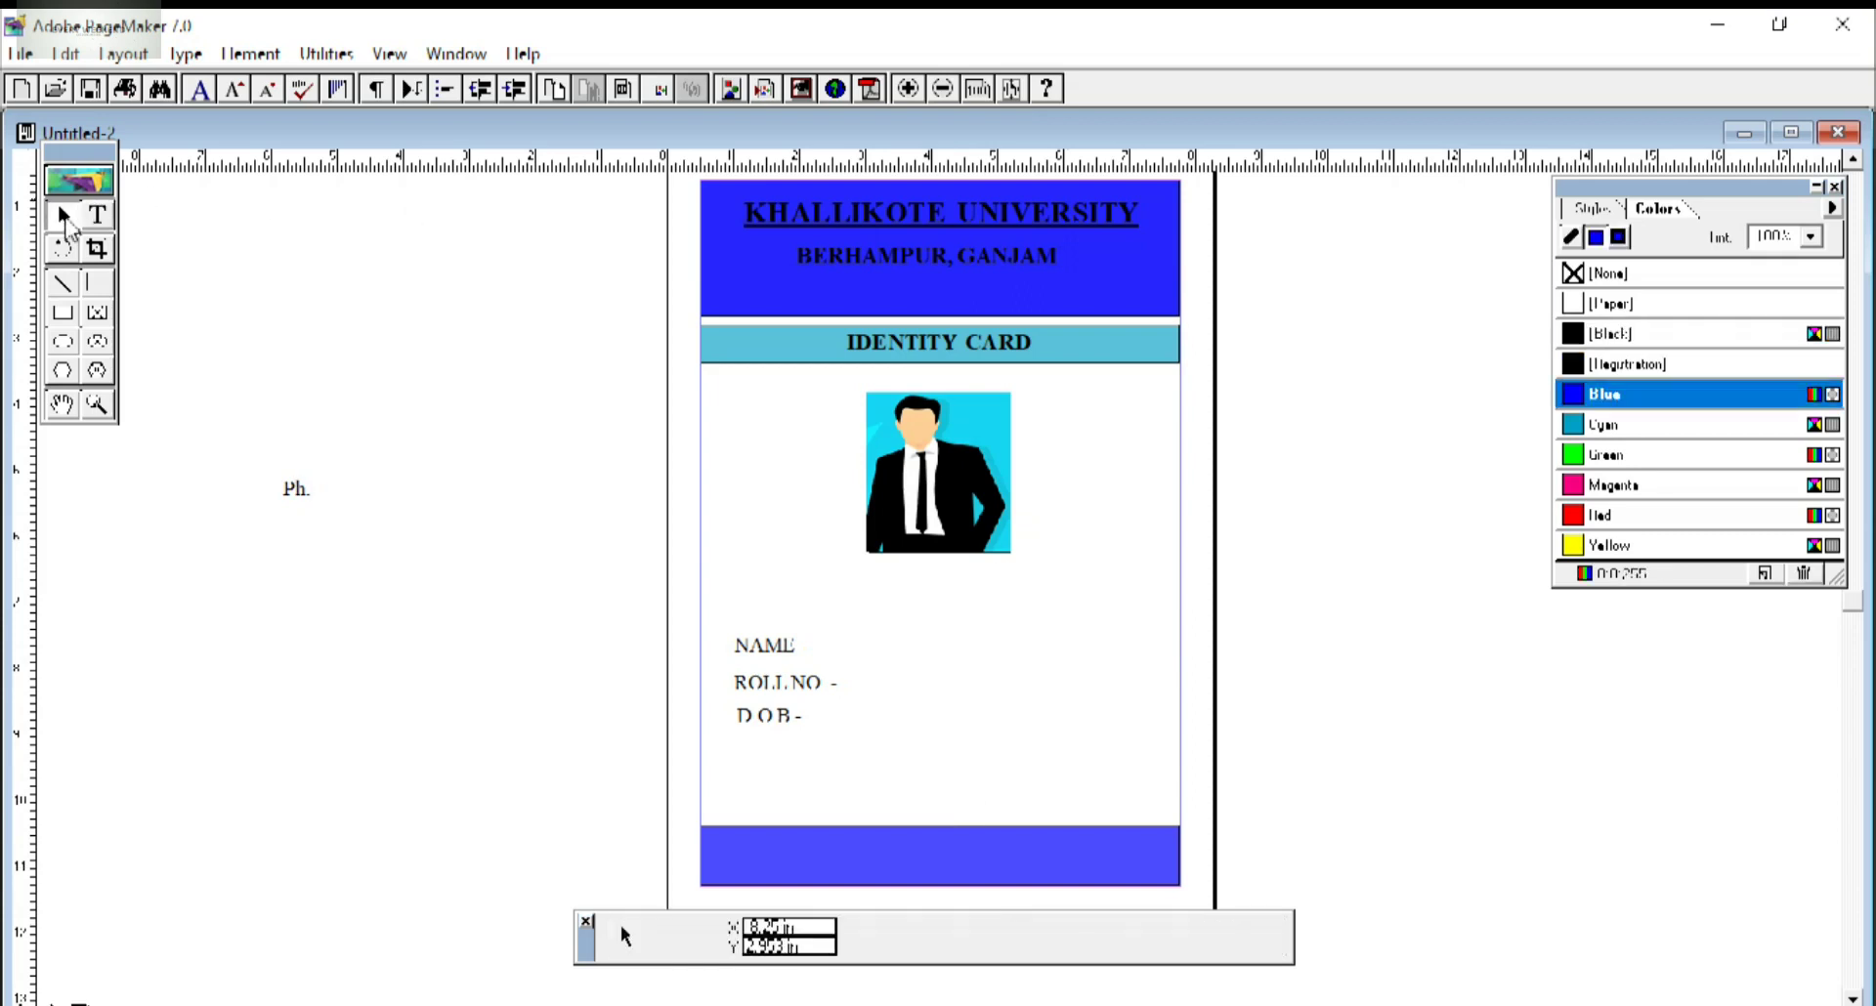
left_click(293, 490)
left_click_drag(294, 491, 756, 755)
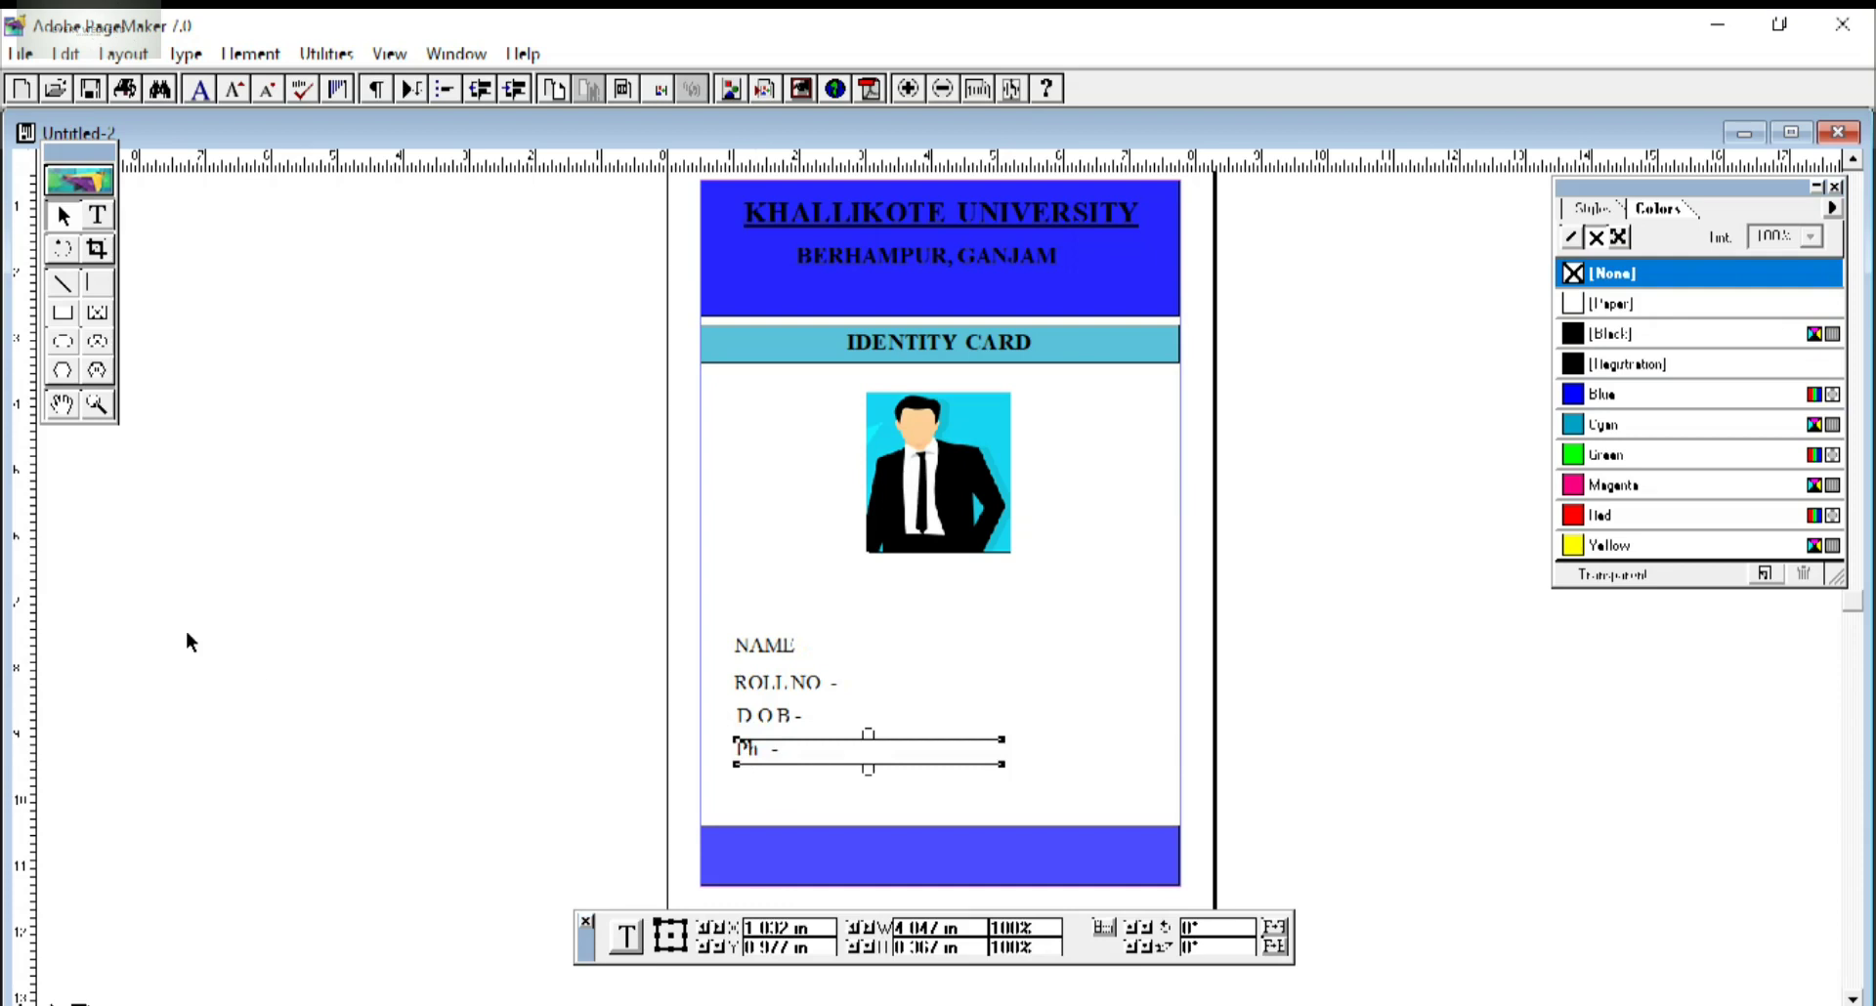
Narrow the Ph., D.O.B and ROLL NO. text blocks and line Ph. up under D.O.B.
left_click(759, 757)
left_click_drag(1004, 753, 793, 749)
left_click(793, 721)
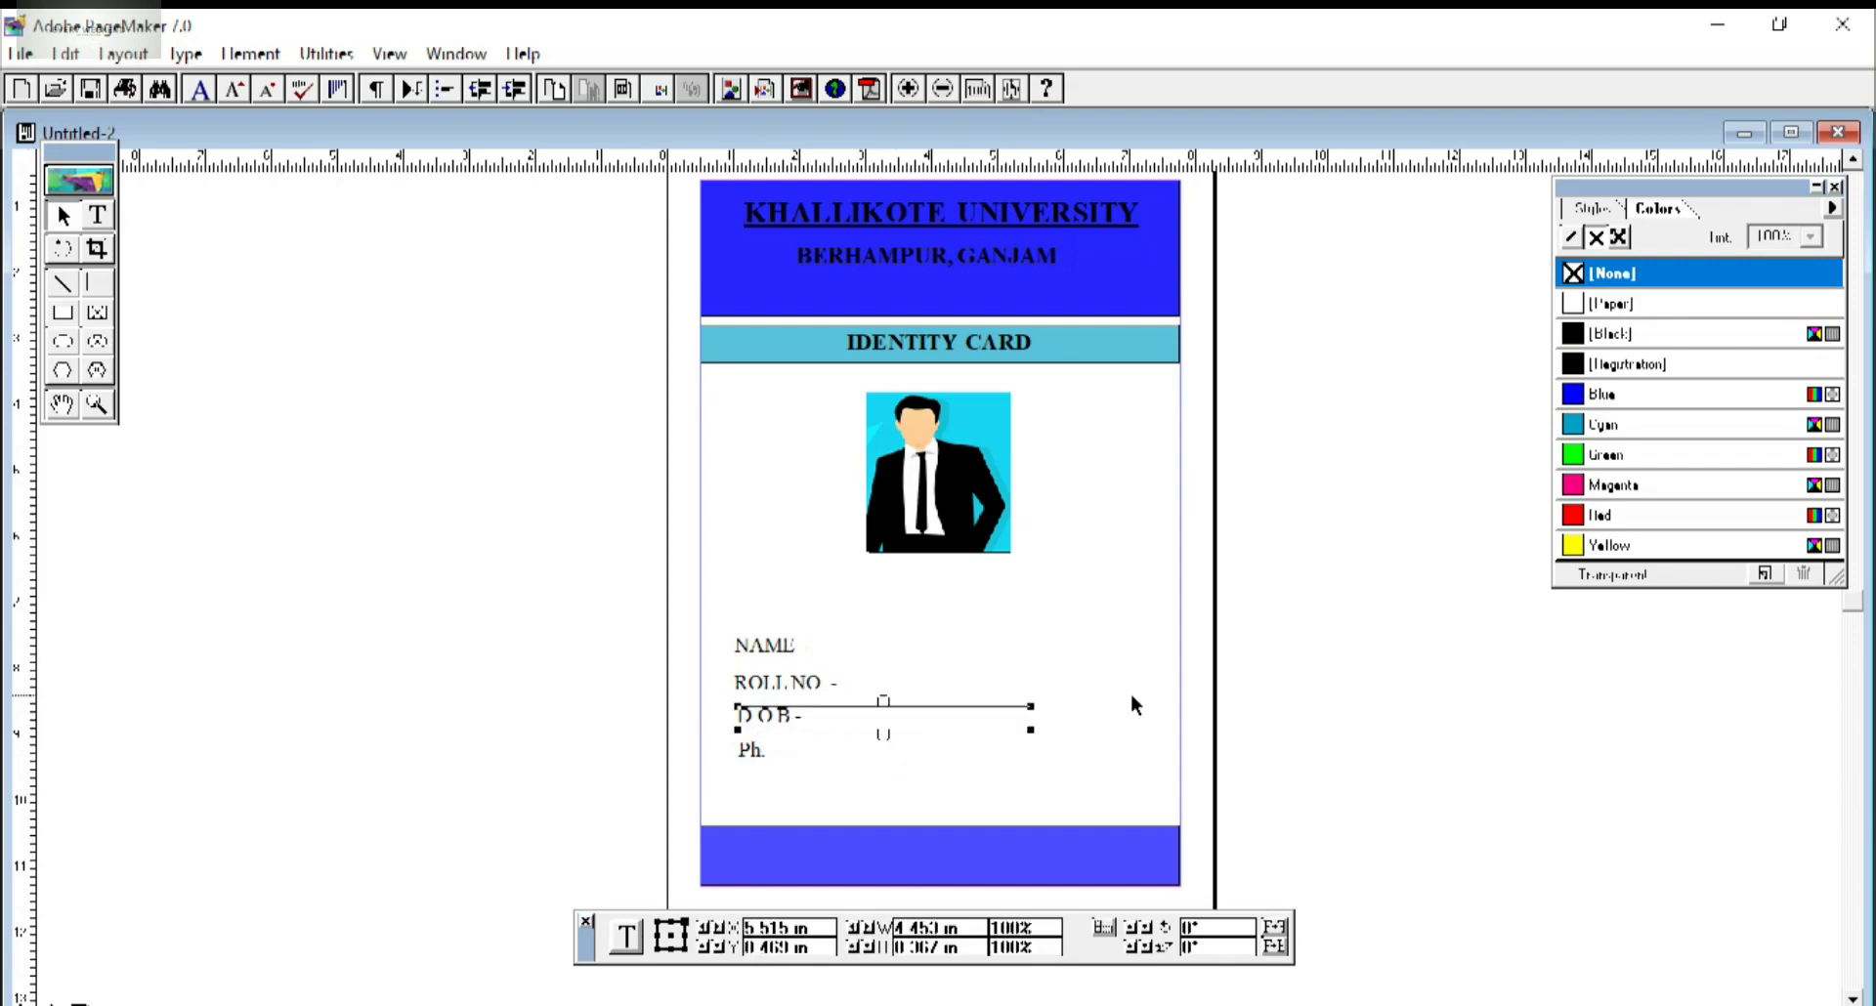
left_click_drag(1031, 706, 805, 699)
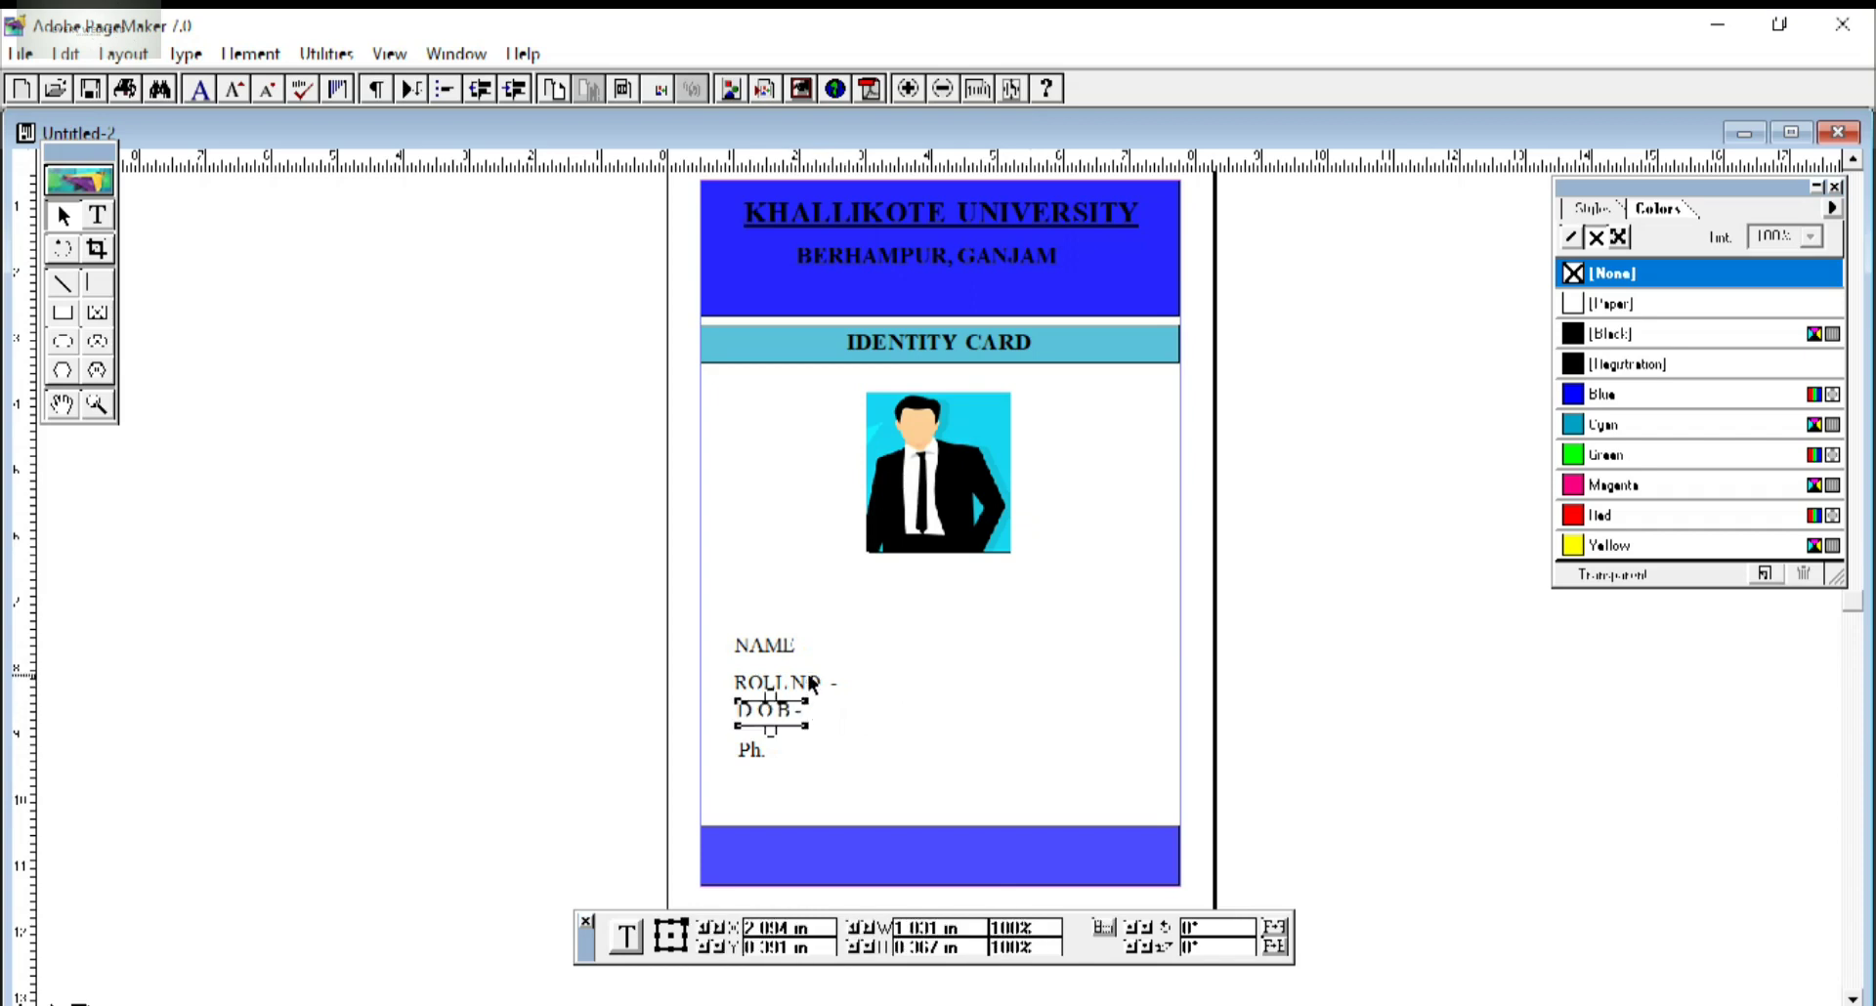
left_click(813, 685)
left_click_drag(1059, 673, 816, 635)
left_click(765, 647)
left_click(926, 684)
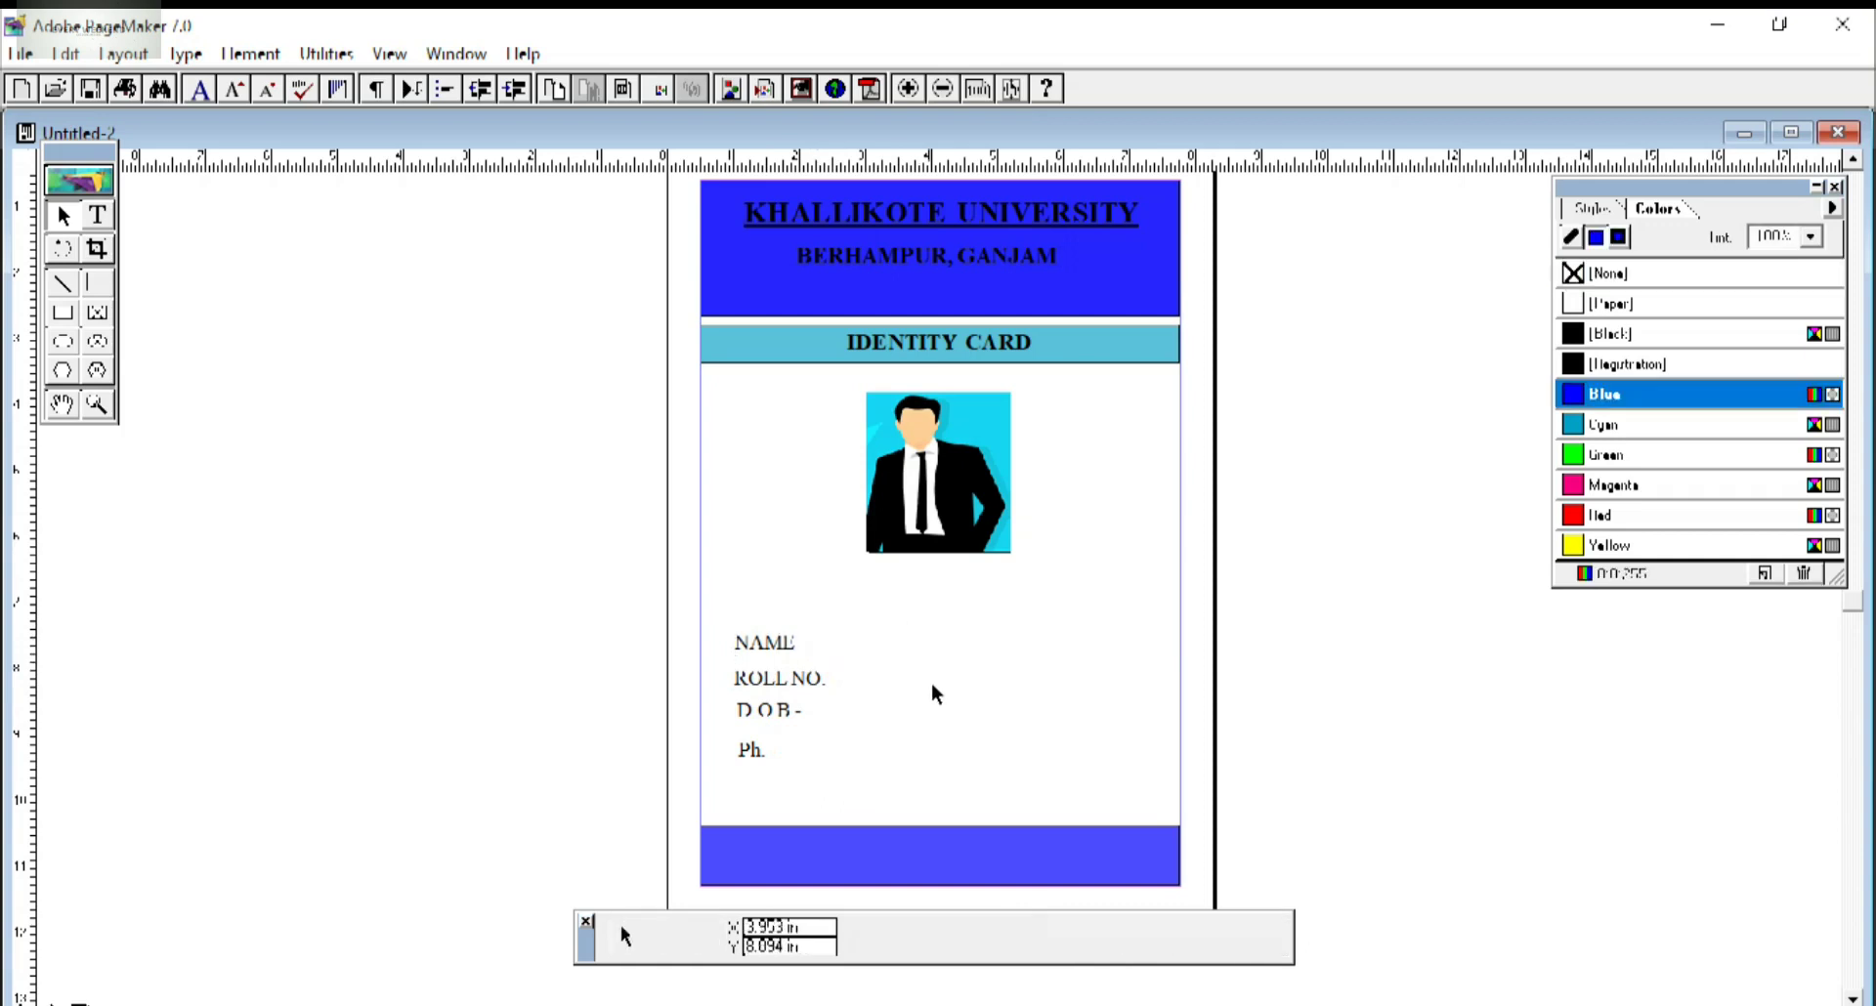
left_click(755, 750)
left_click_drag(758, 750, 754, 739)
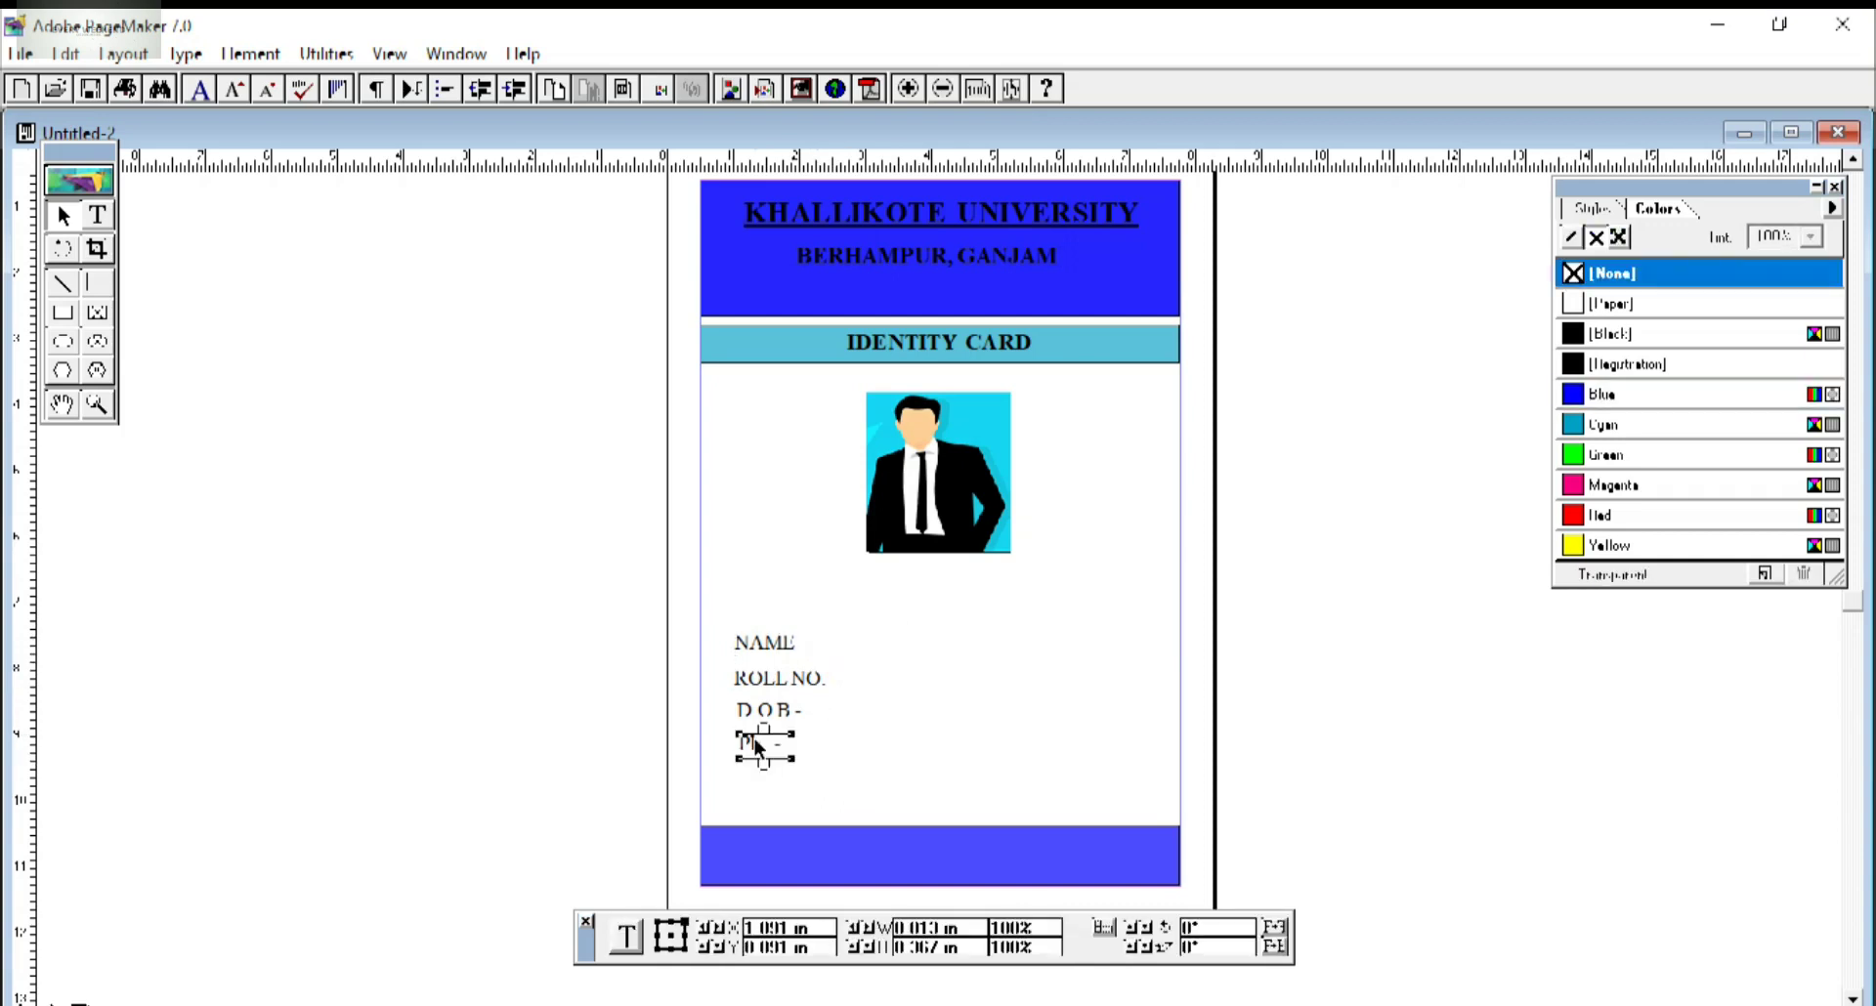
left_click(805, 799)
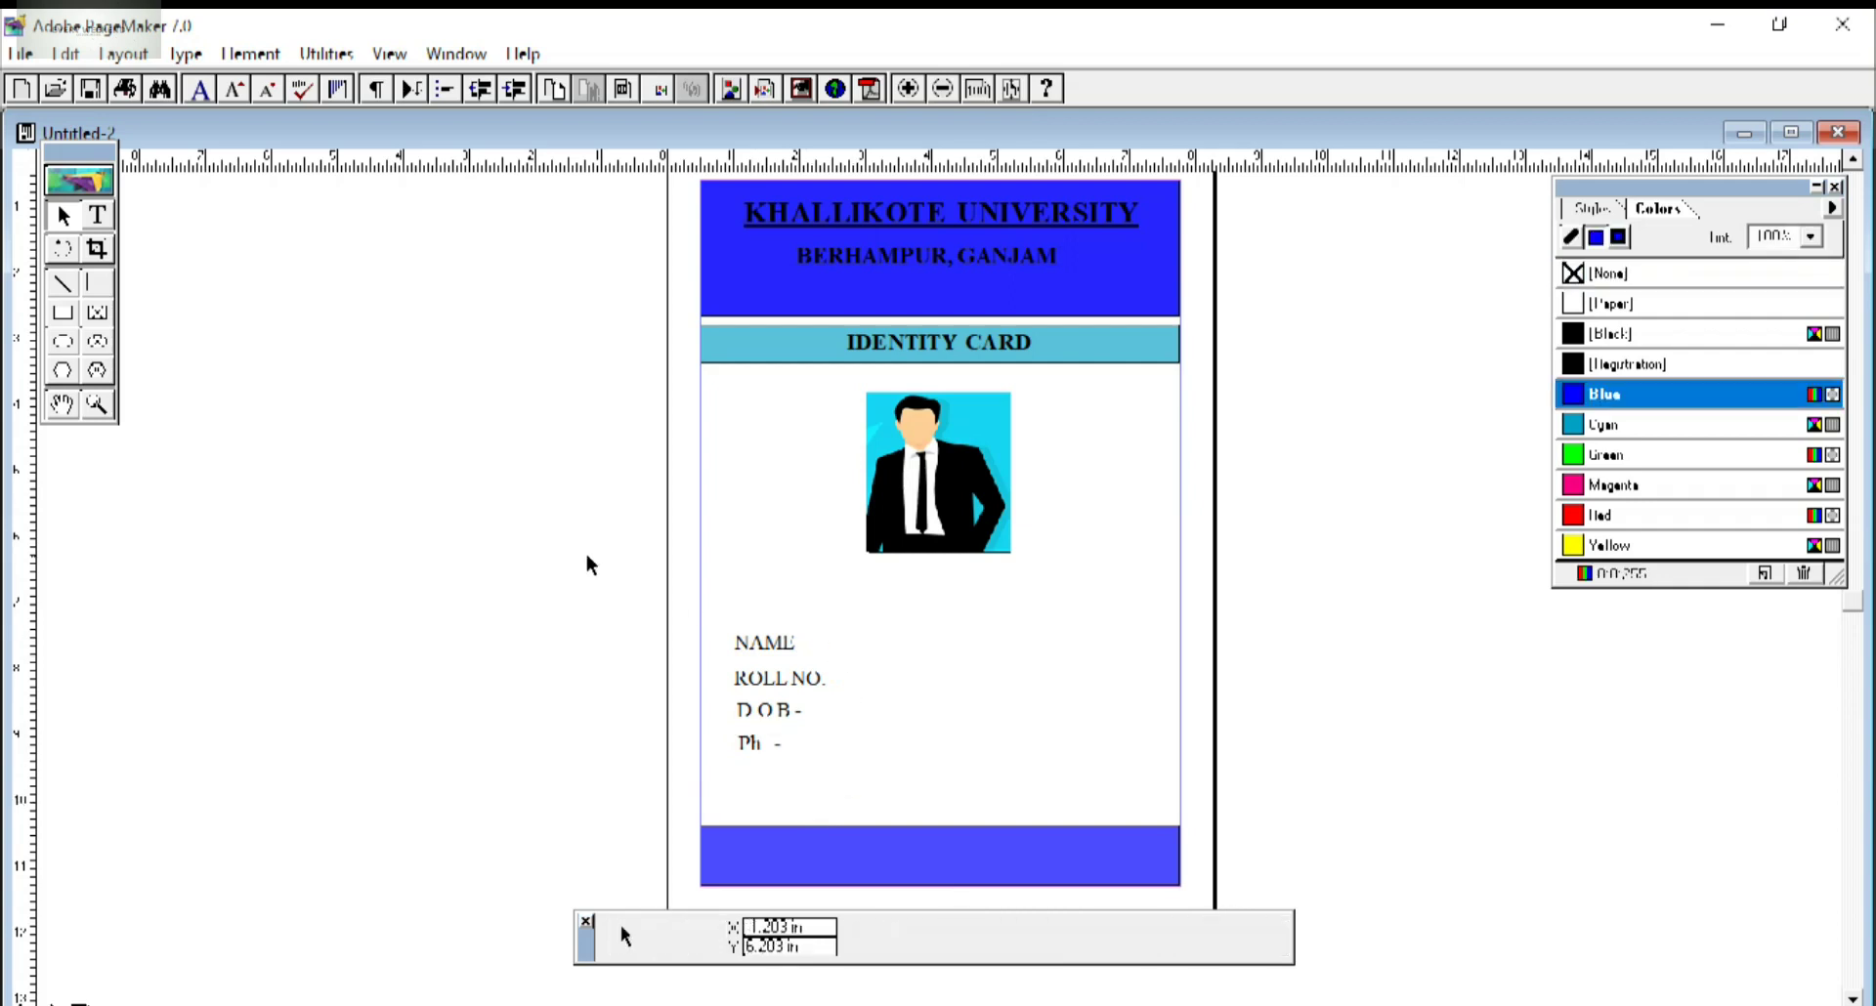
left_click(99, 216)
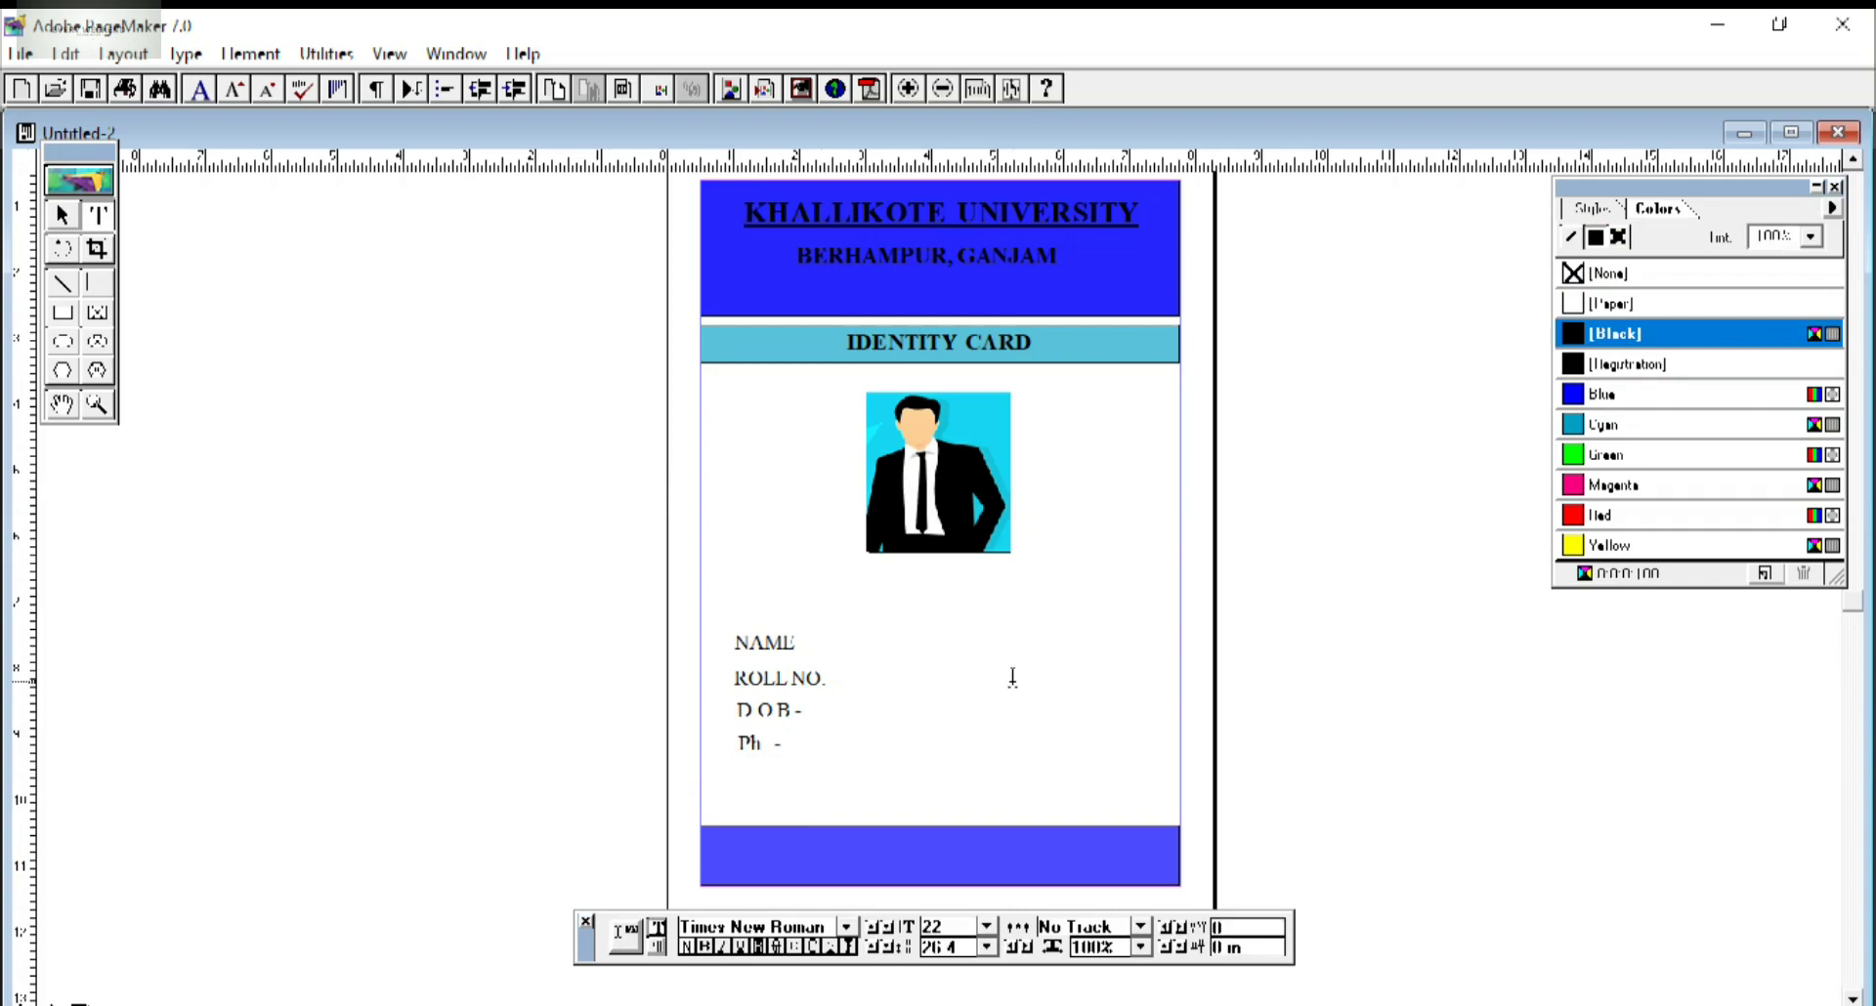
Type the cardholder's name at 22 pt and make it bold.
left_click_drag(847, 641, 968, 662)
double_click(944, 927)
type("2")
type("R")
key("BackSpace")
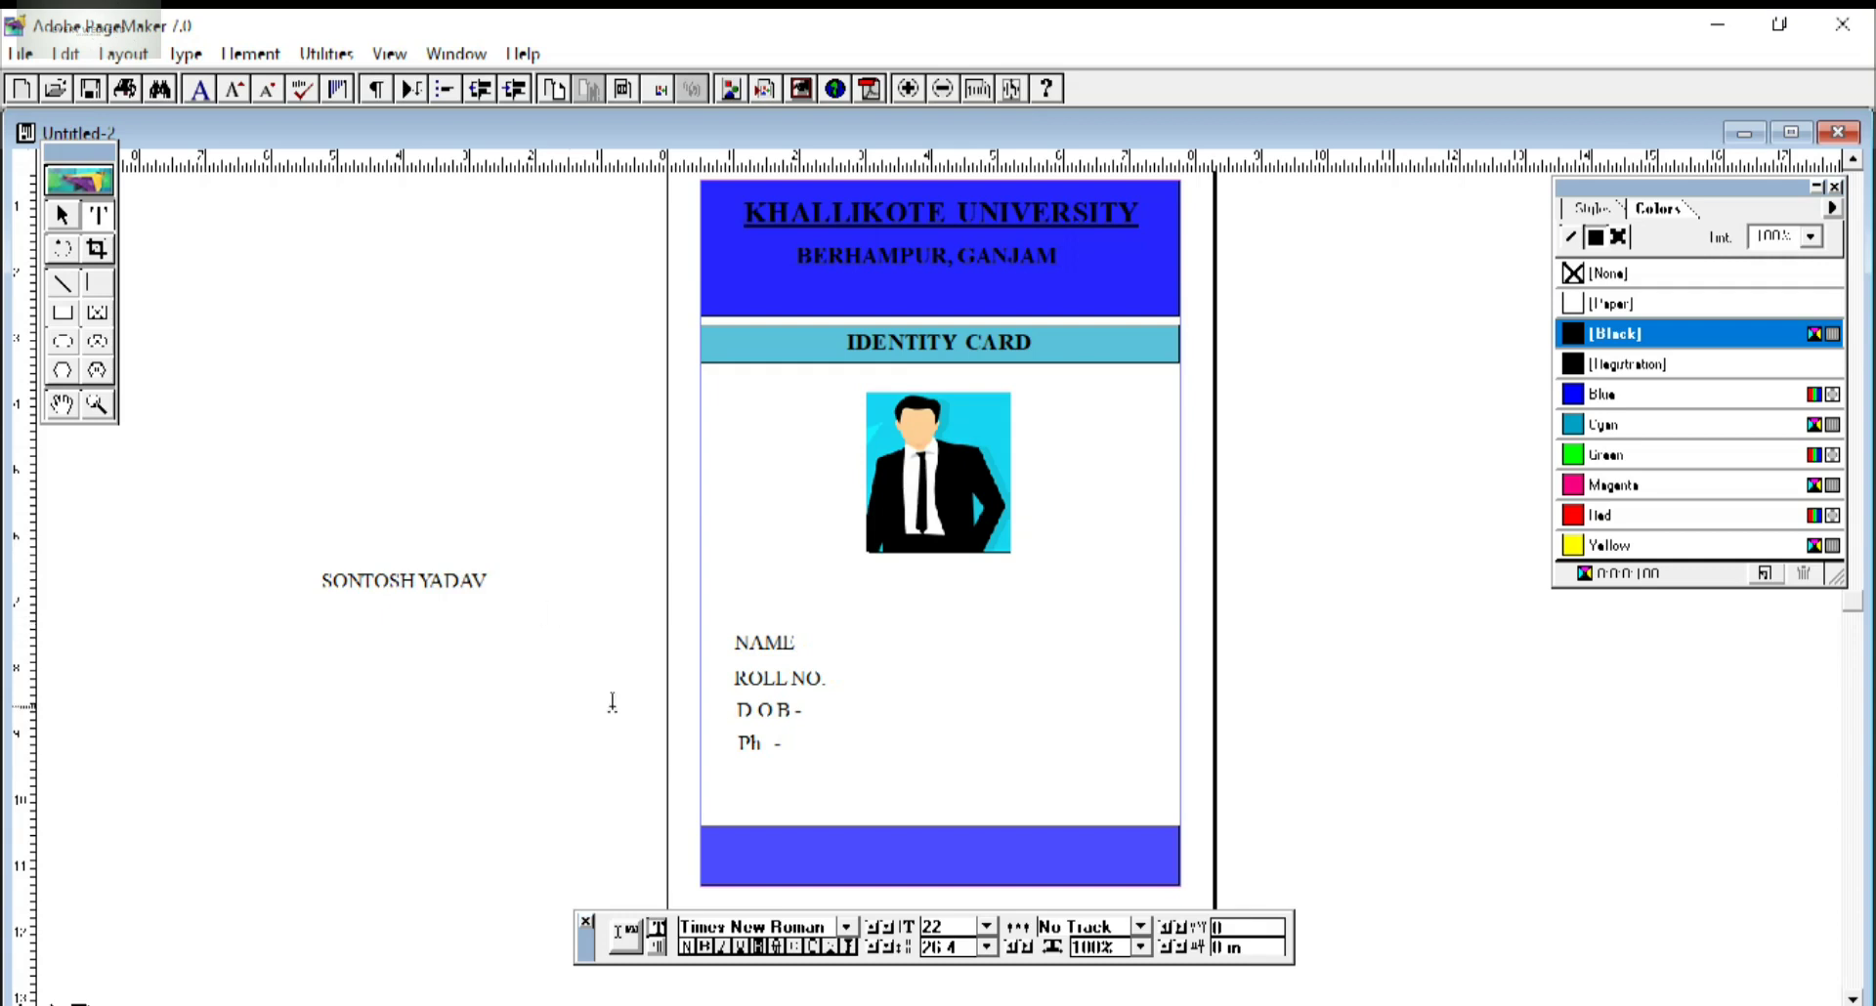
triple_click(454, 570)
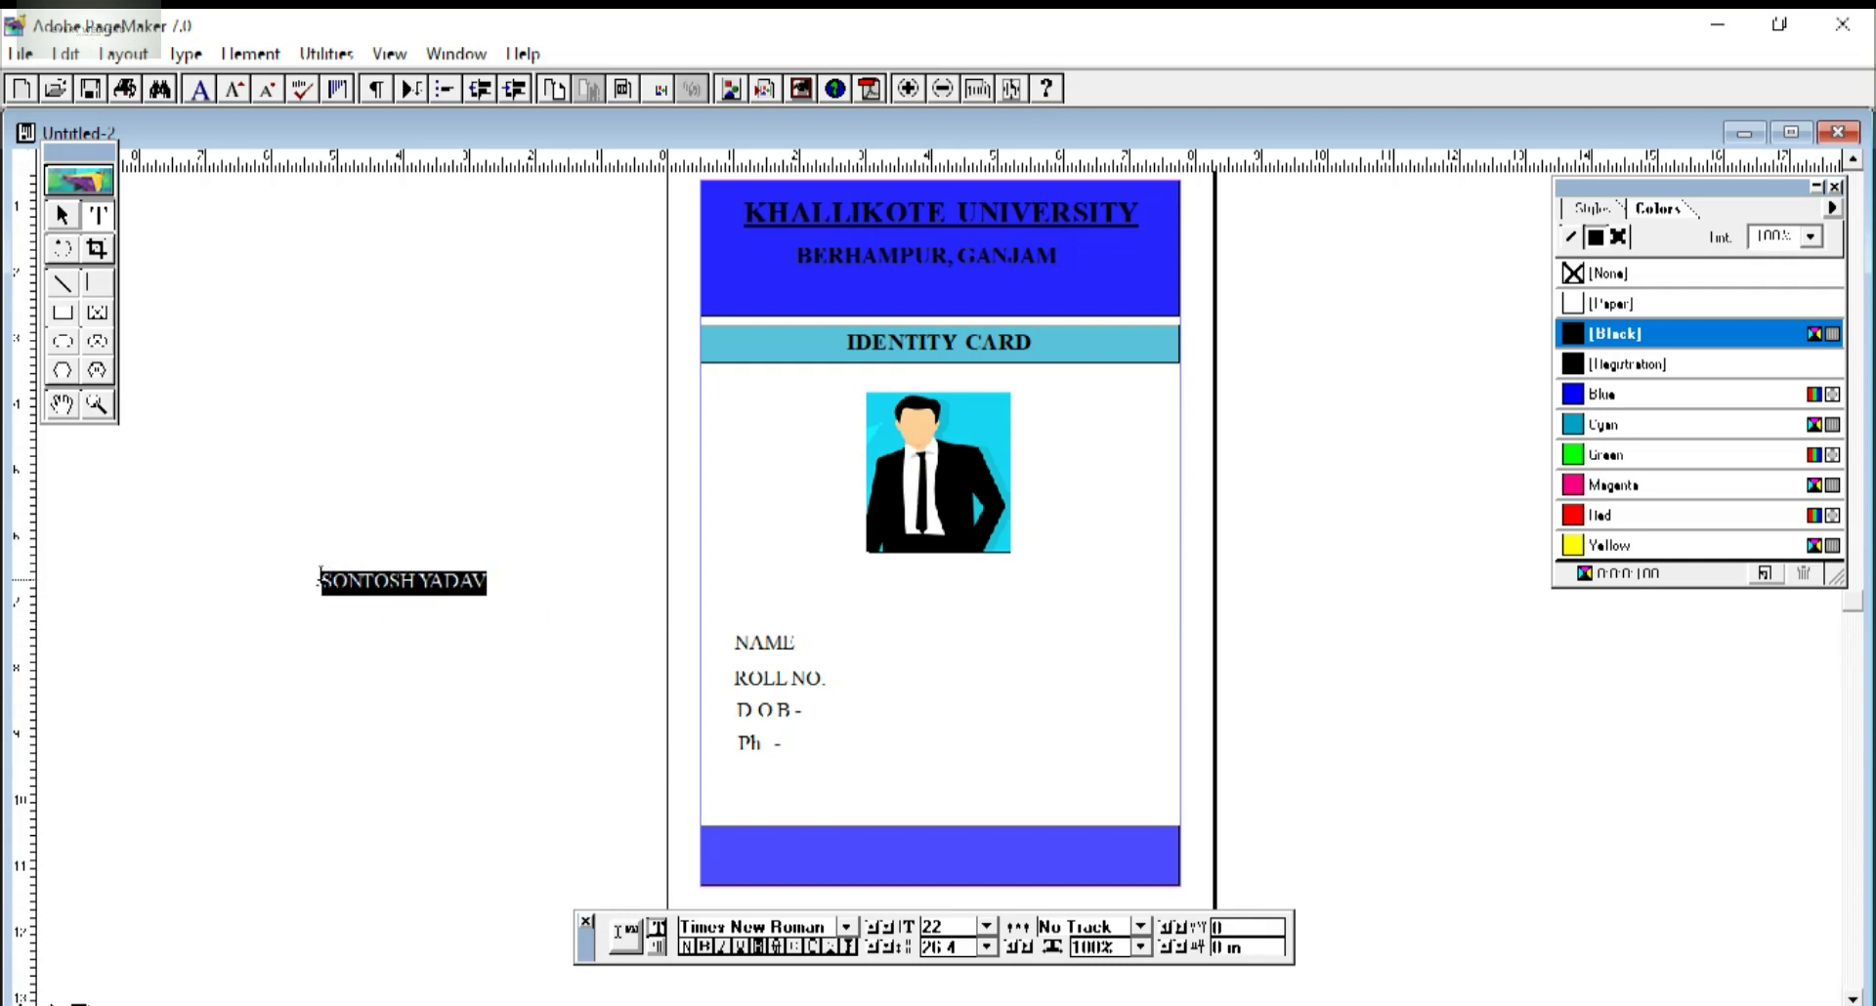
left_click(705, 947)
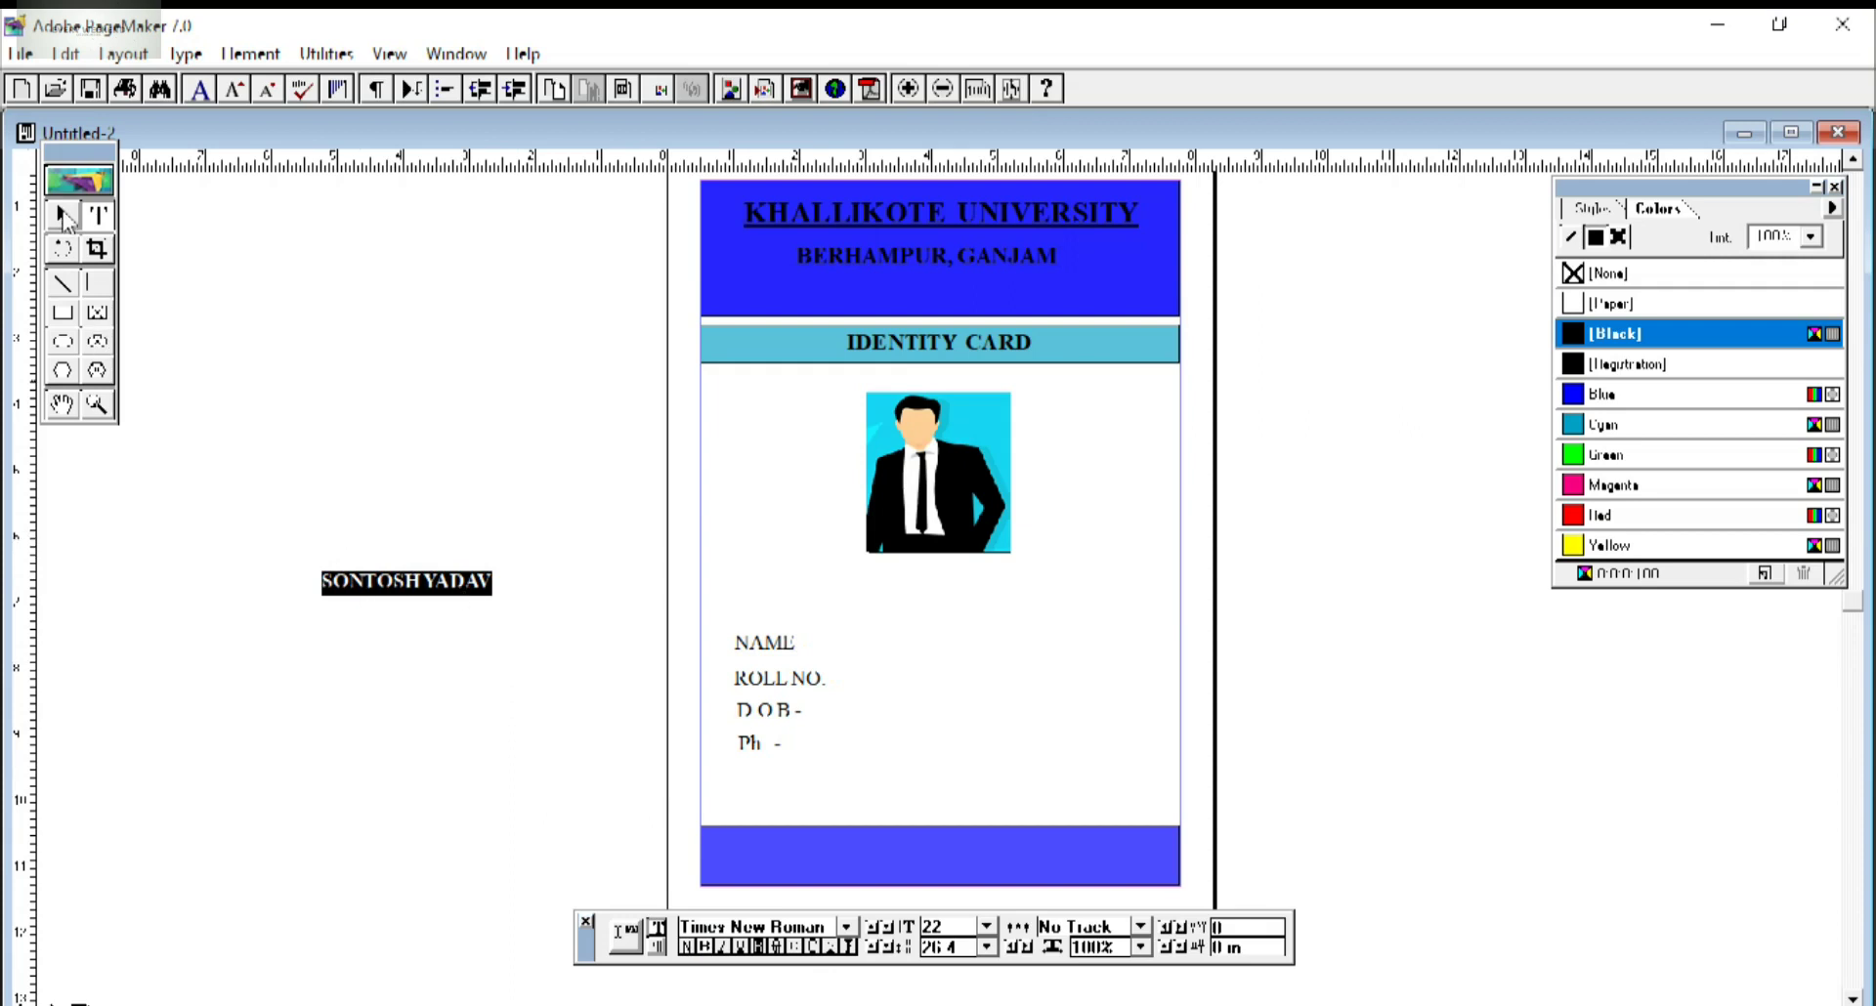
Move the bold name block beside the NAME label on the card.
left_click(62, 214)
left_click_drag(389, 586, 889, 653)
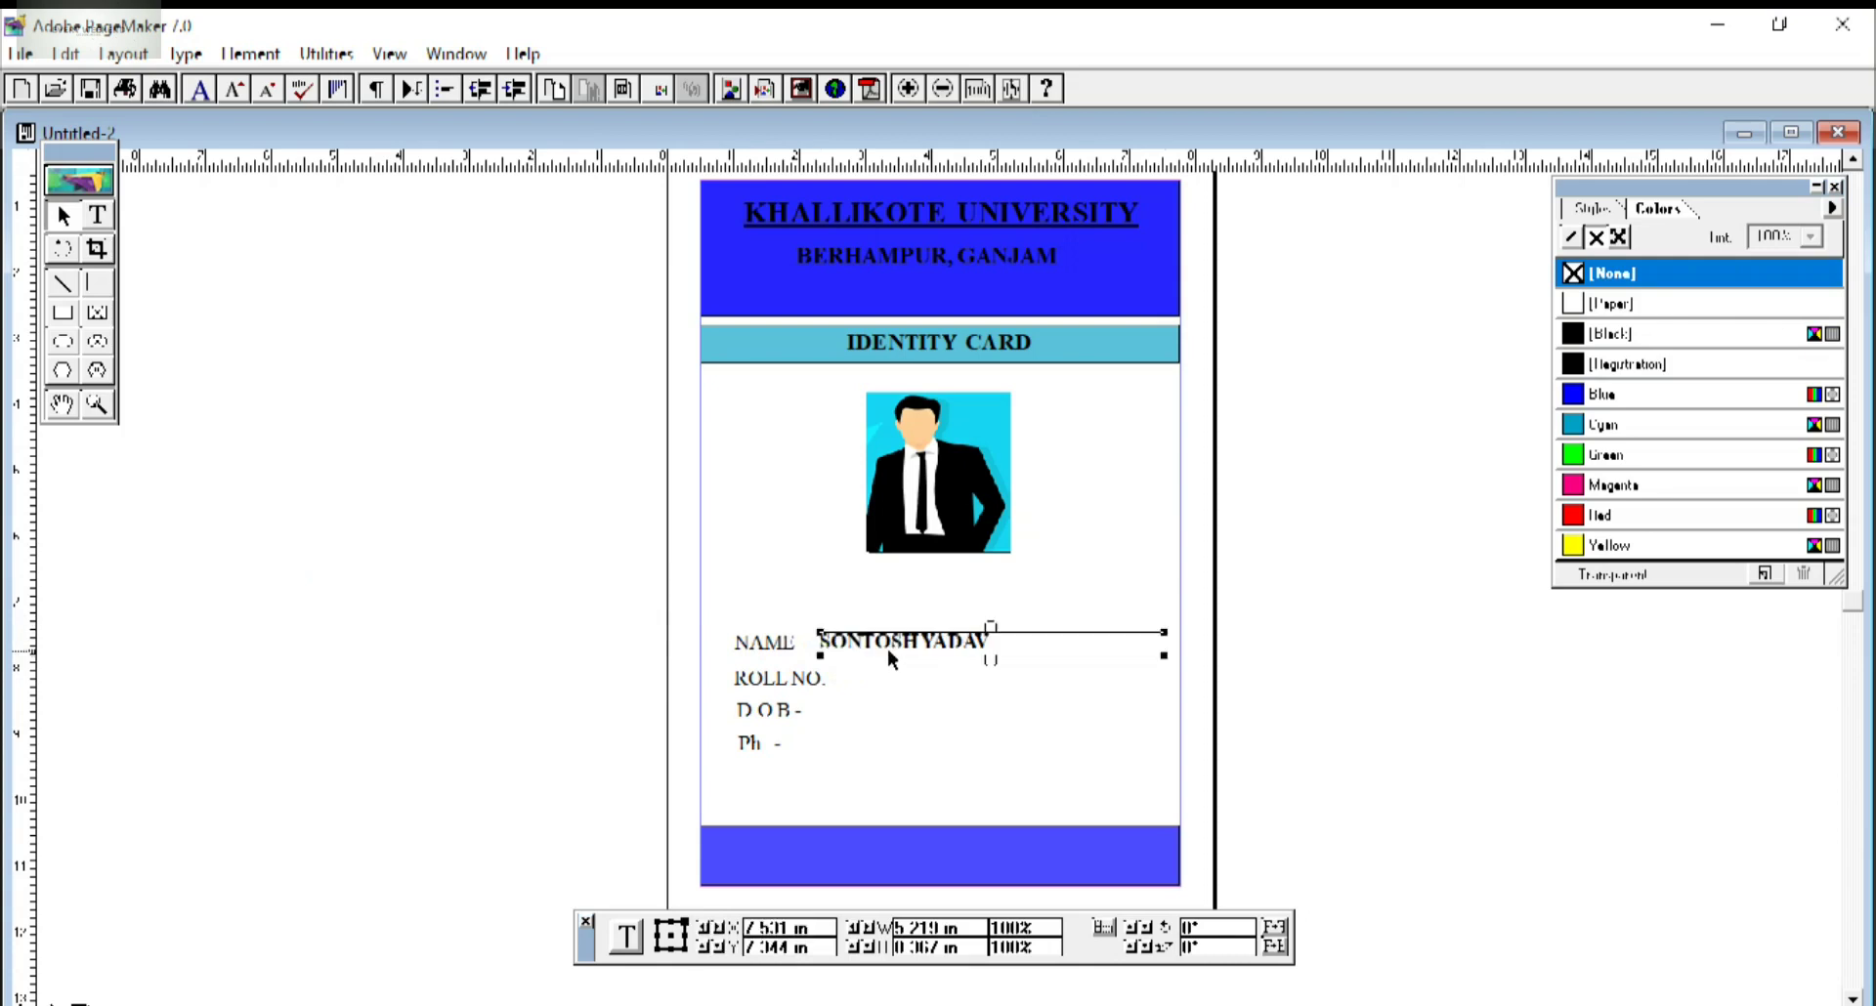
left_click(430, 655)
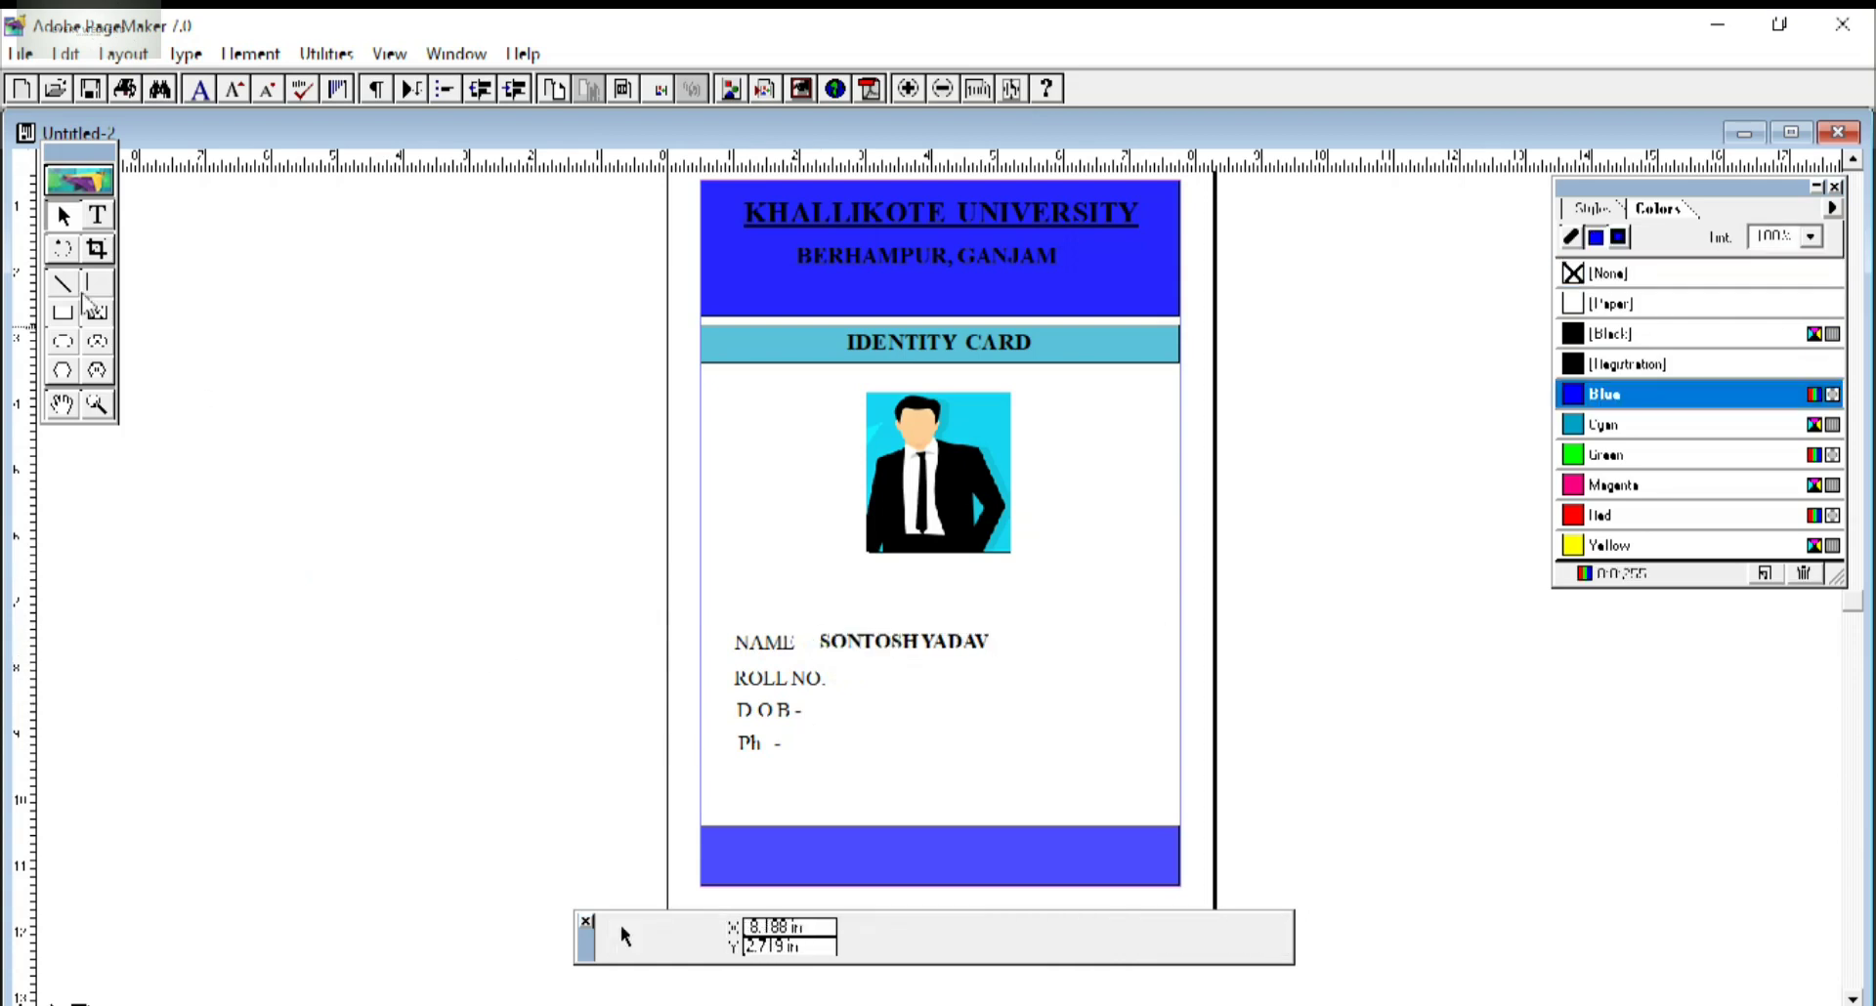
left_click(96, 215)
left_click_drag(274, 430, 601, 691)
Type the student's roll number on the pasteboard and make it bold.
double_click(933, 926)
type("2")
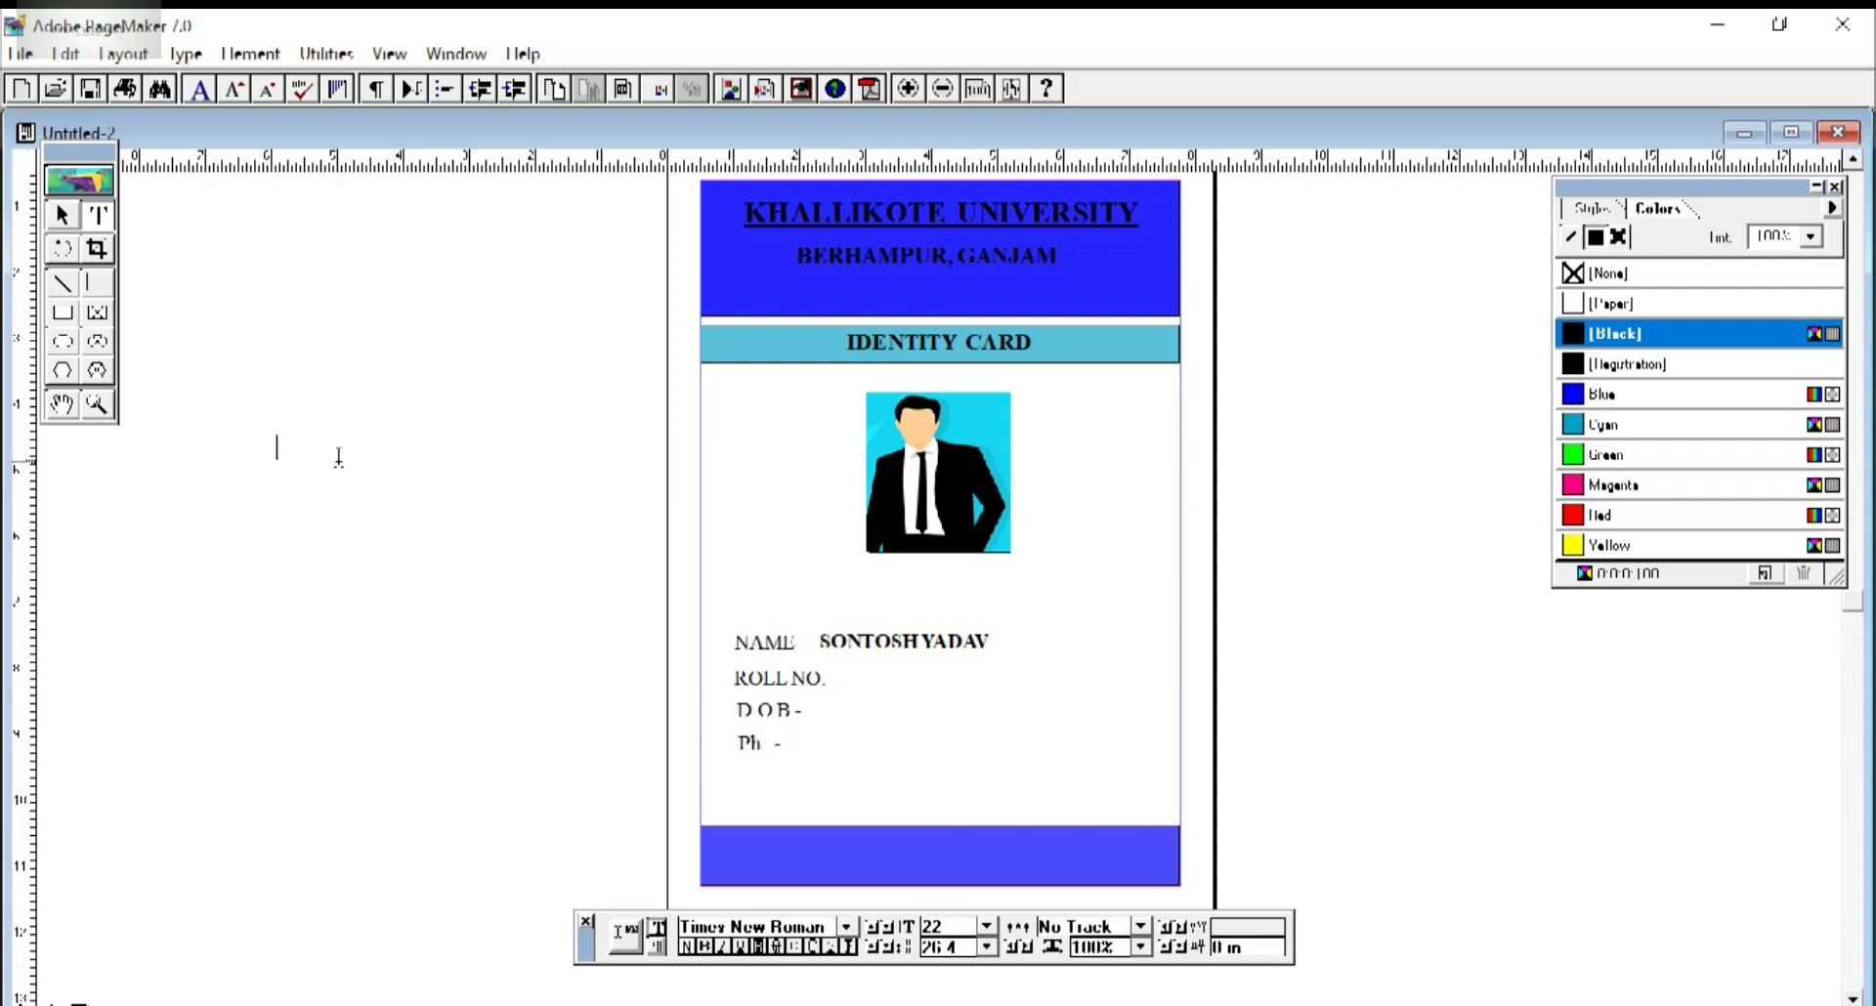
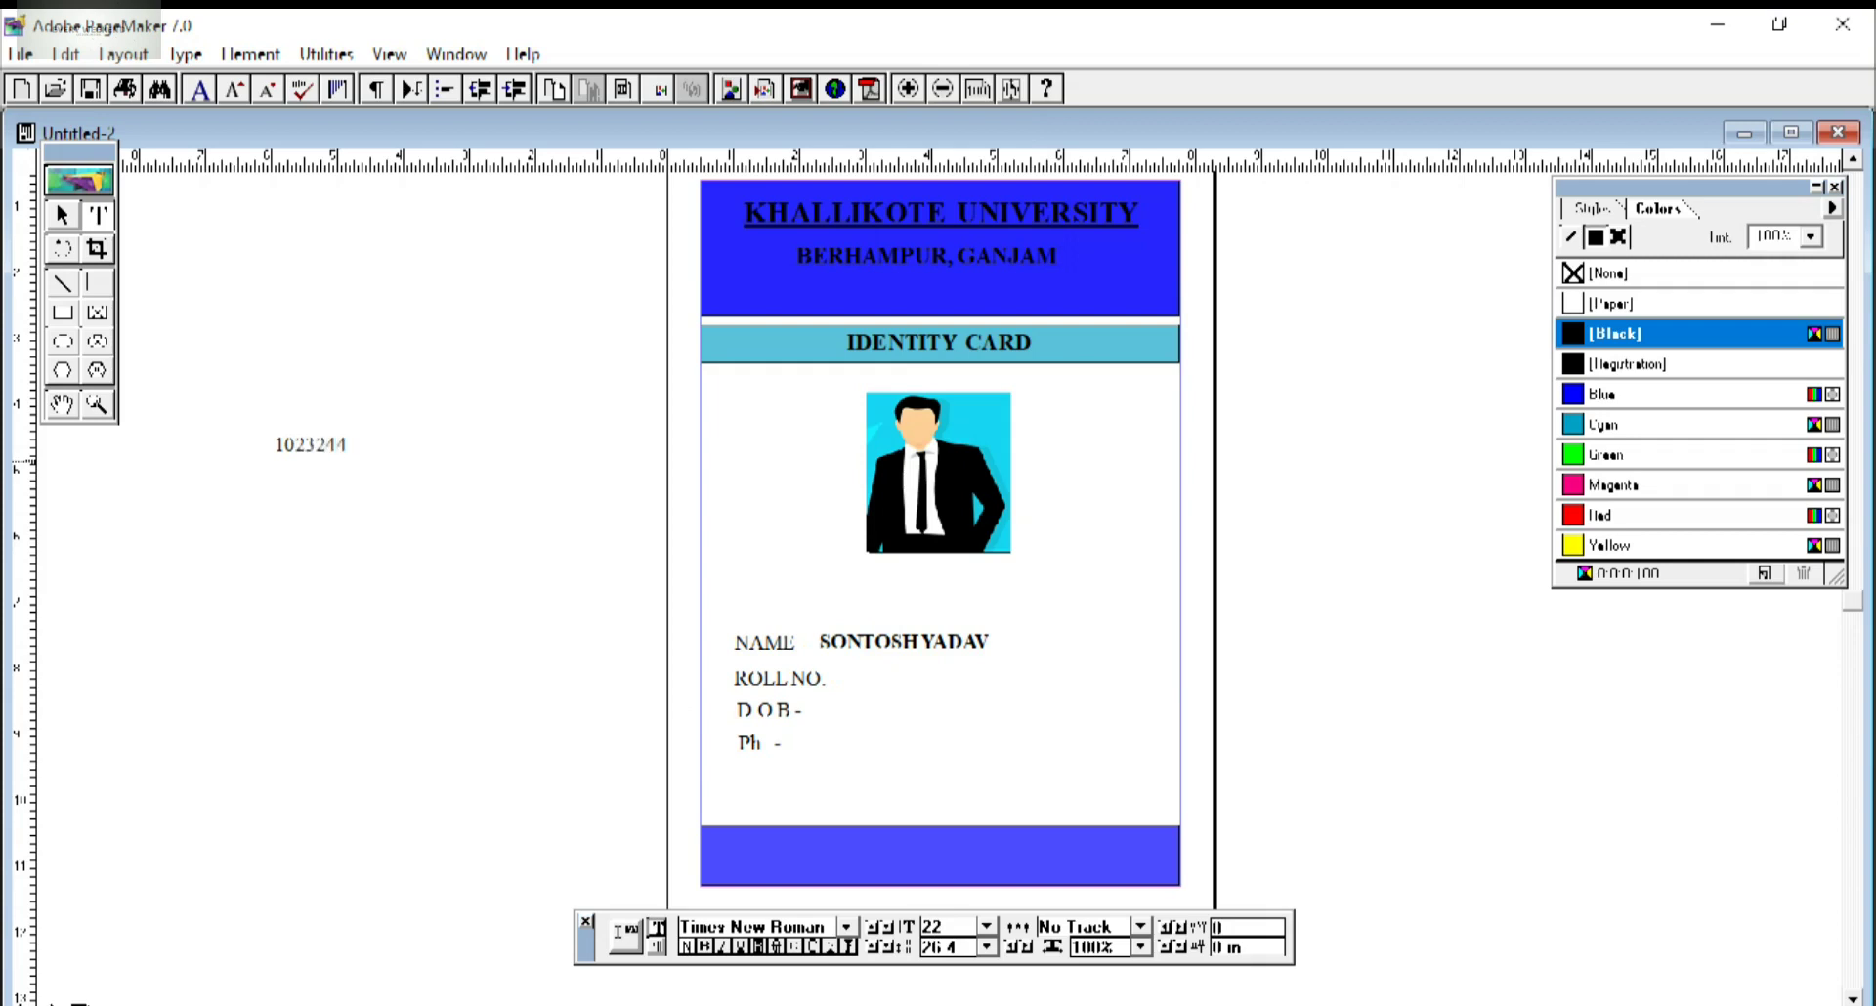
left_click(62, 215)
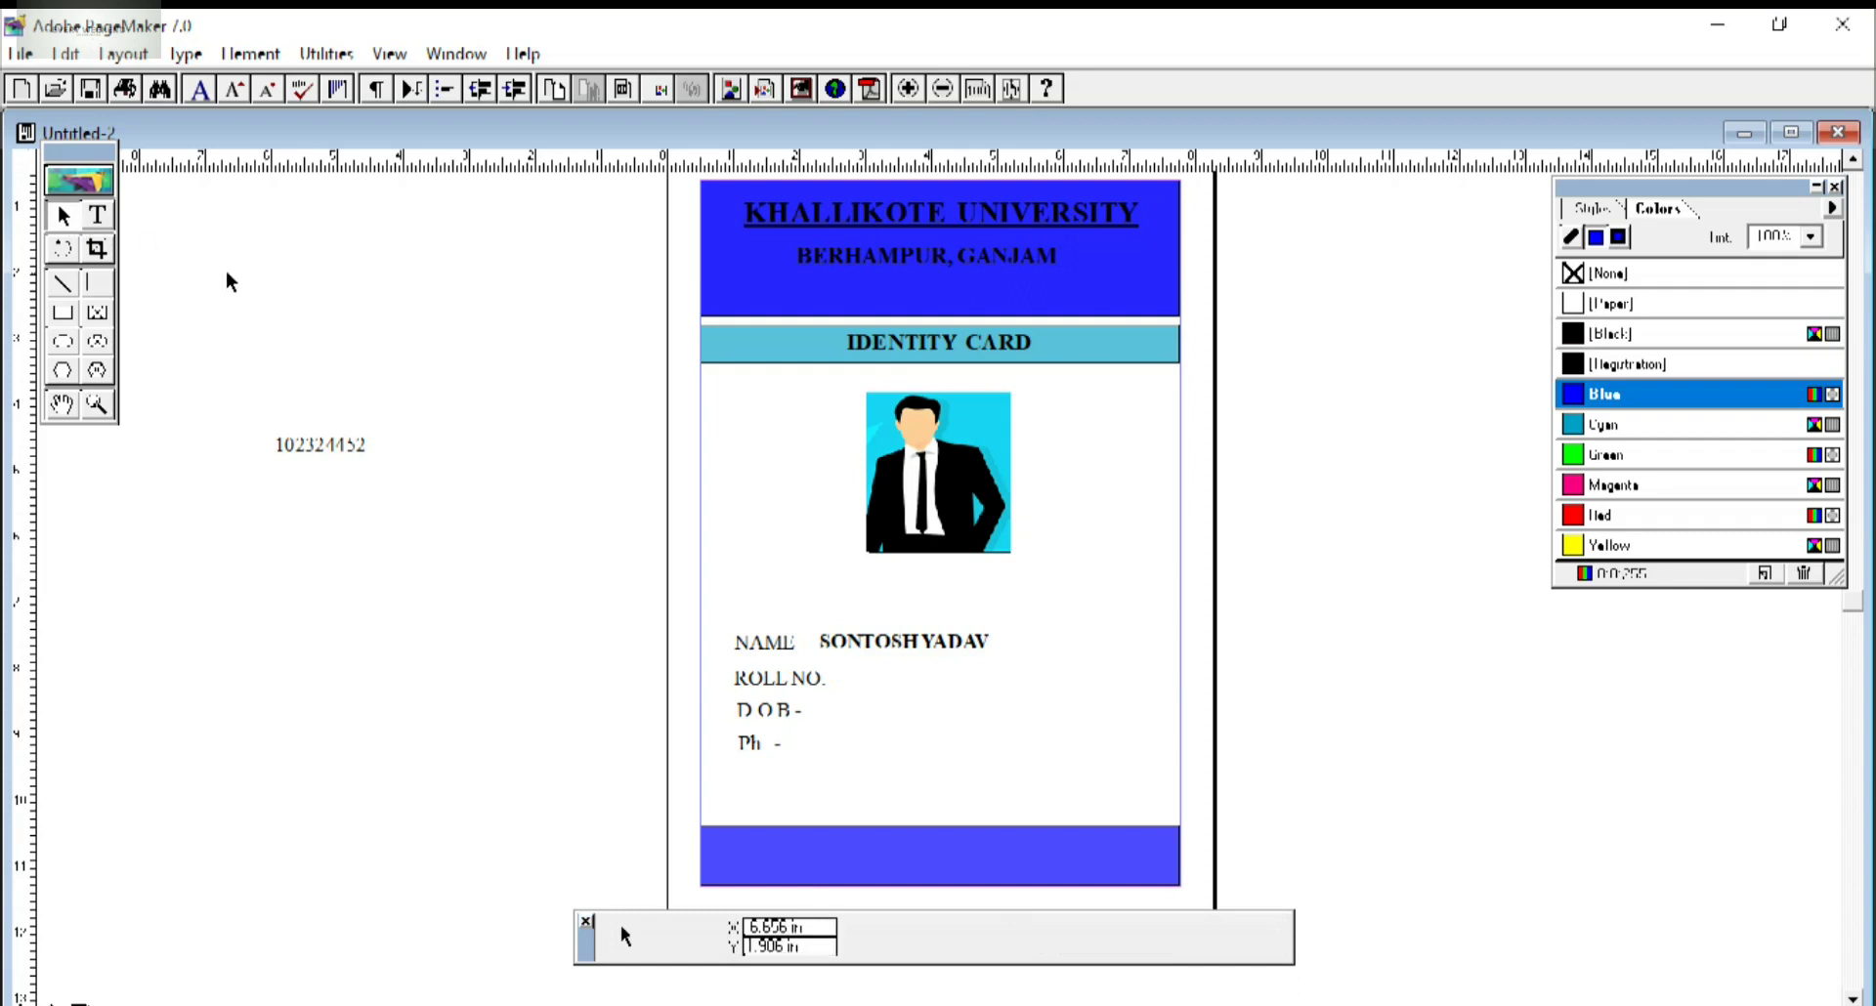
left_click(96, 248)
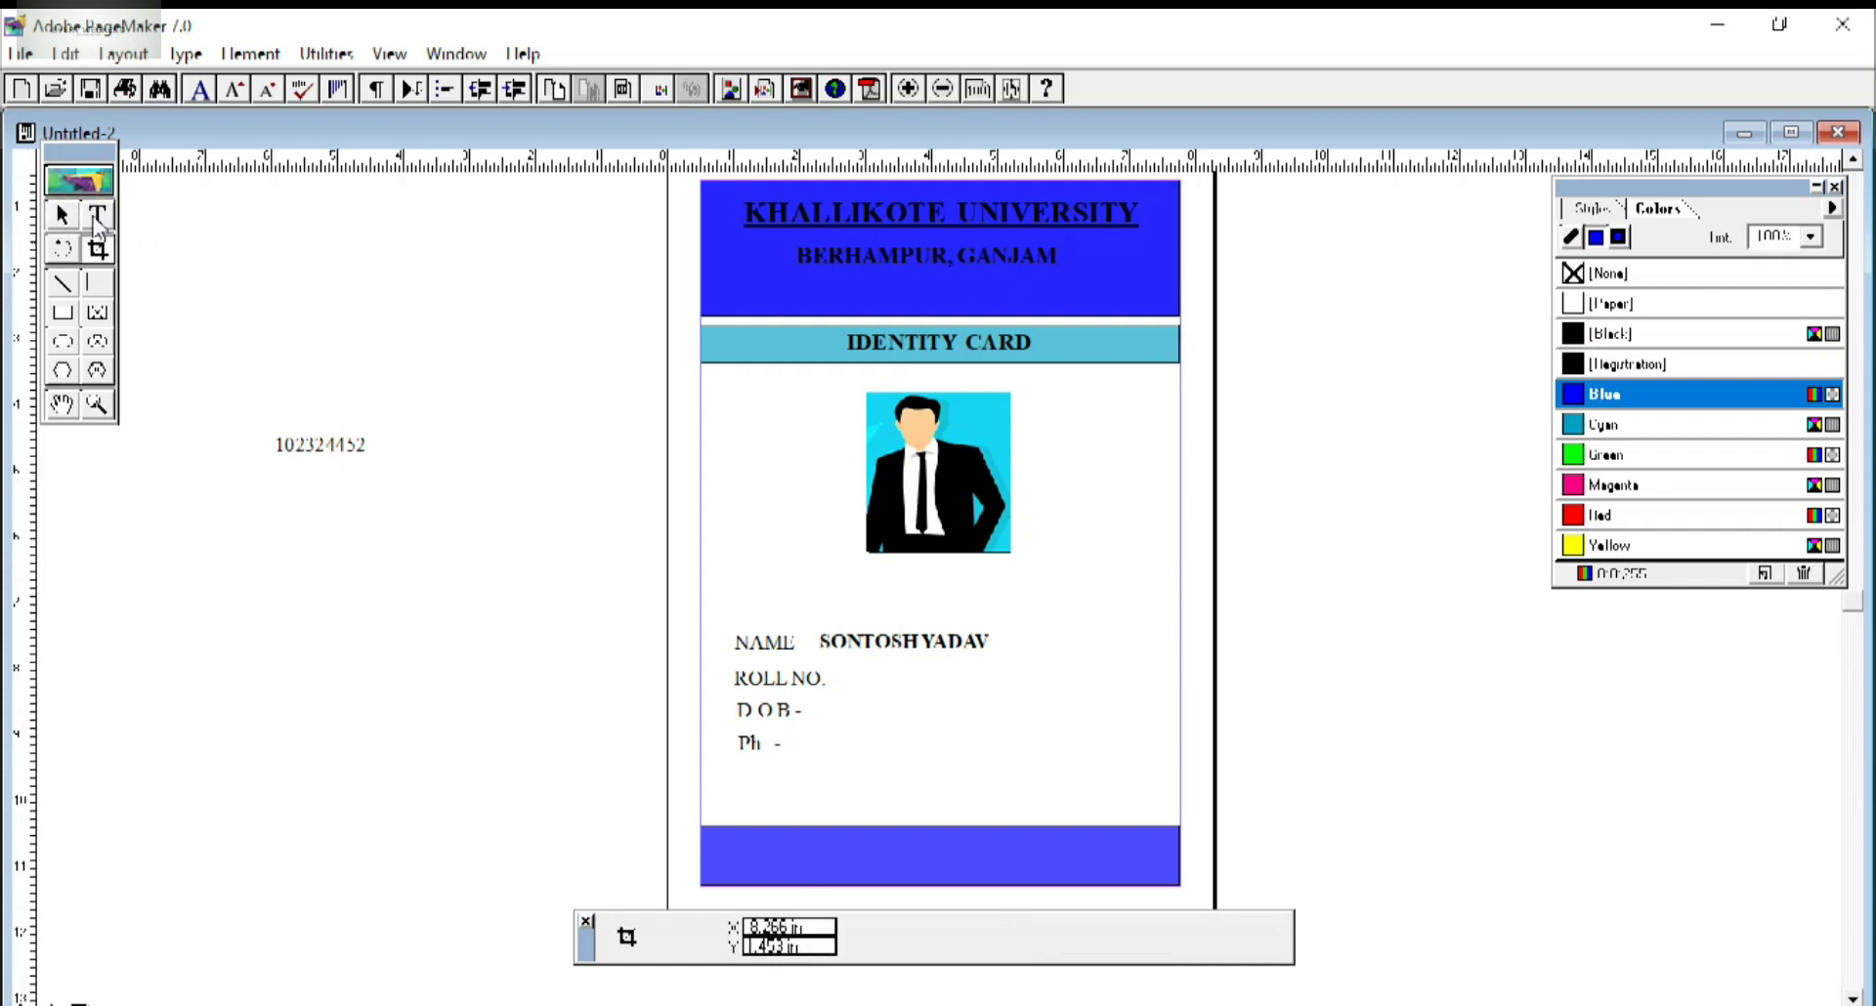
left_click(97, 215)
left_click_drag(391, 448, 248, 420)
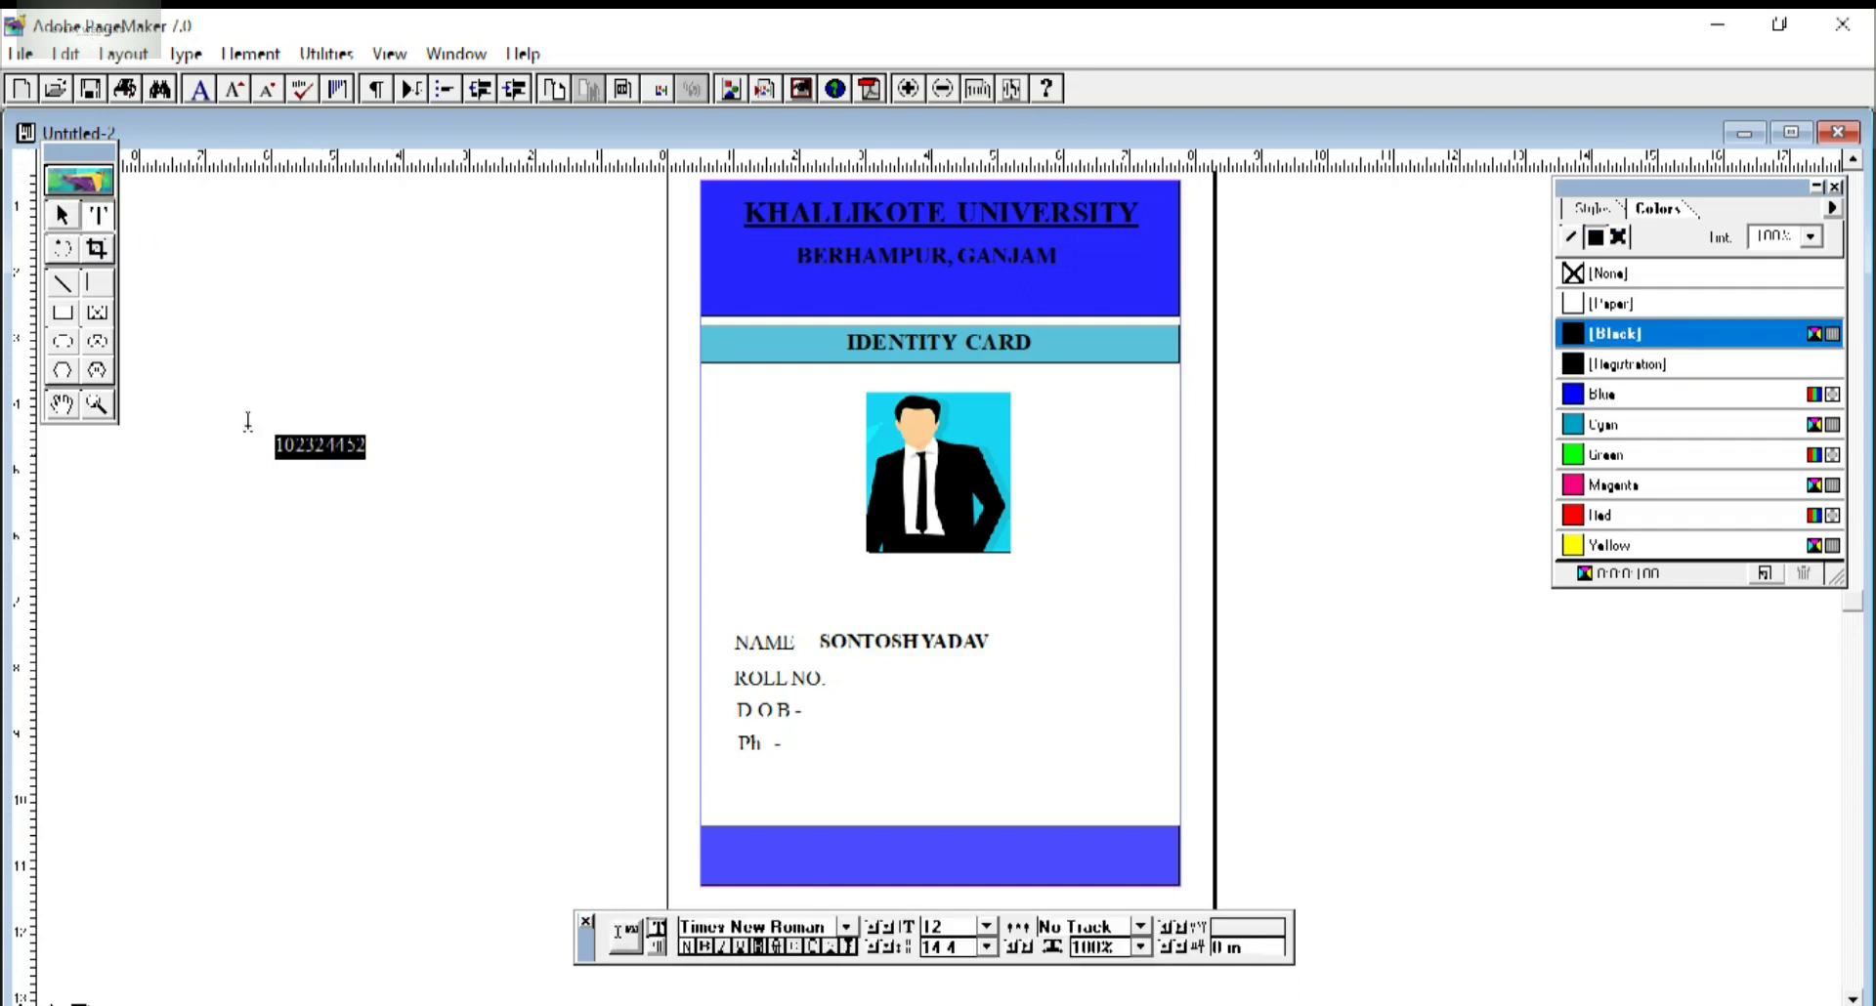
left_click(707, 946)
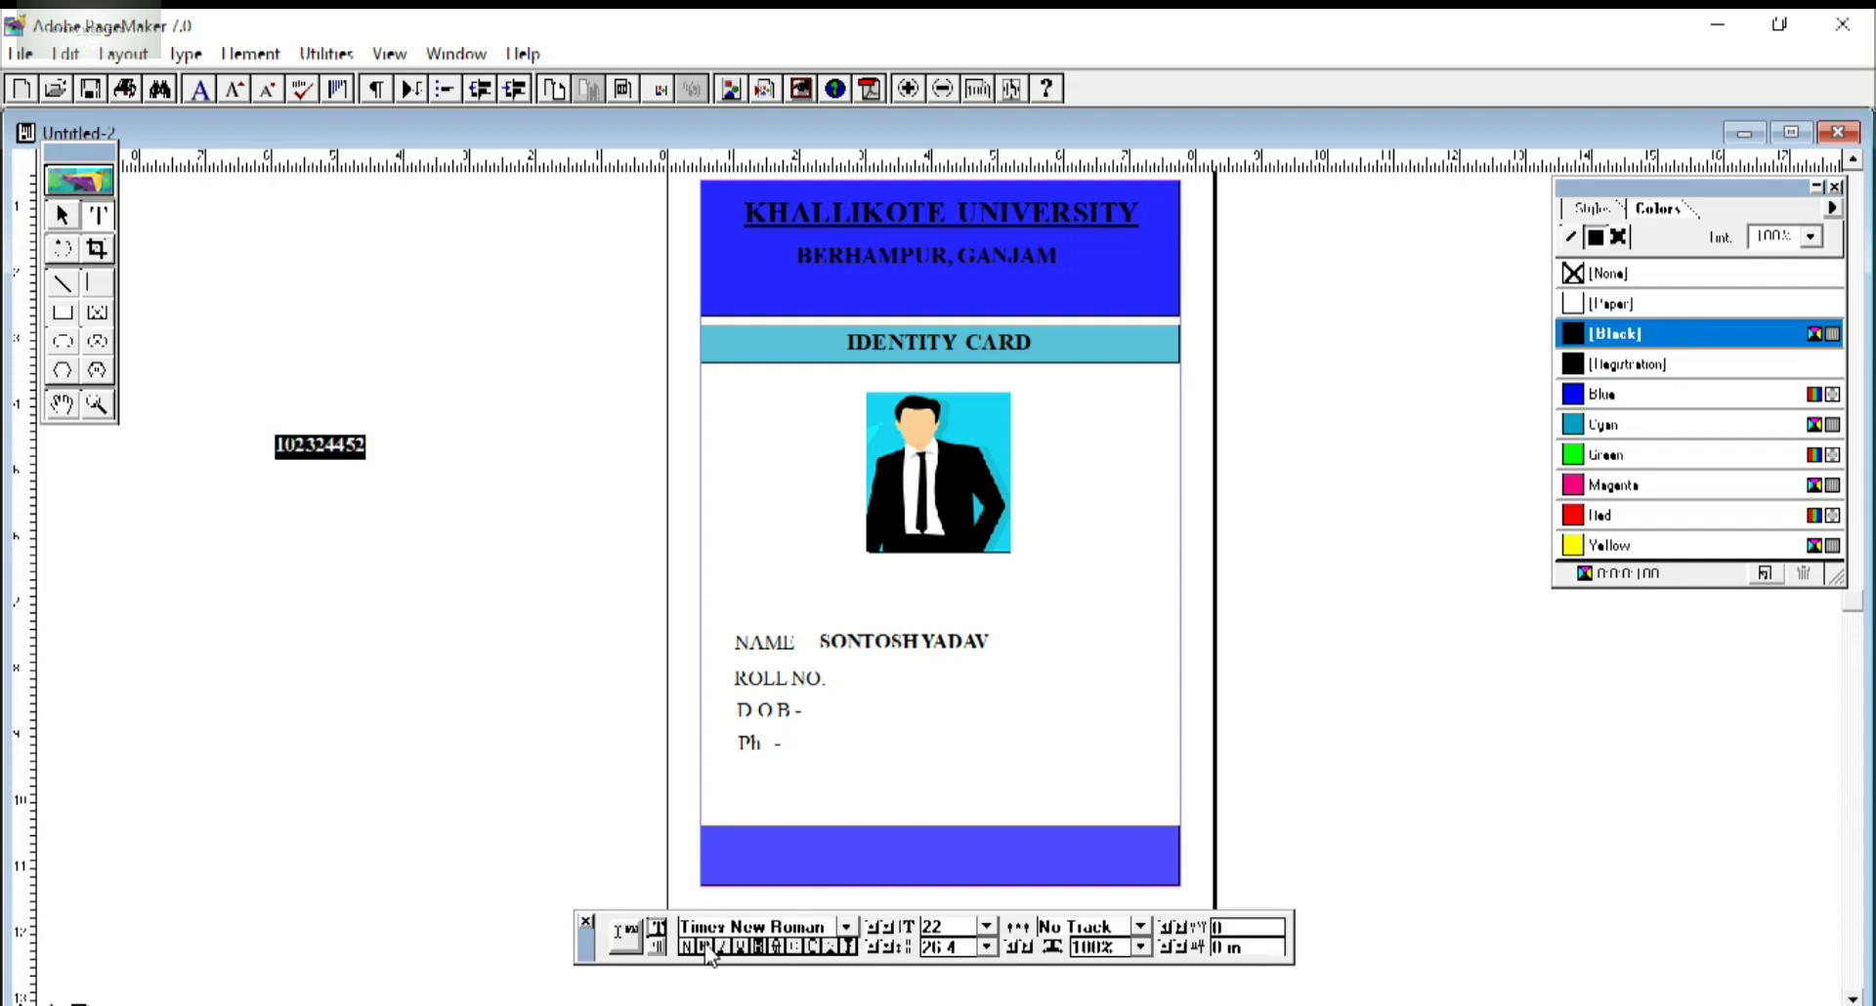
Move the bold roll number beside the ROLL NO. label.
left_click(61, 215)
left_click_drag(322, 447, 884, 674)
left_click(217, 650)
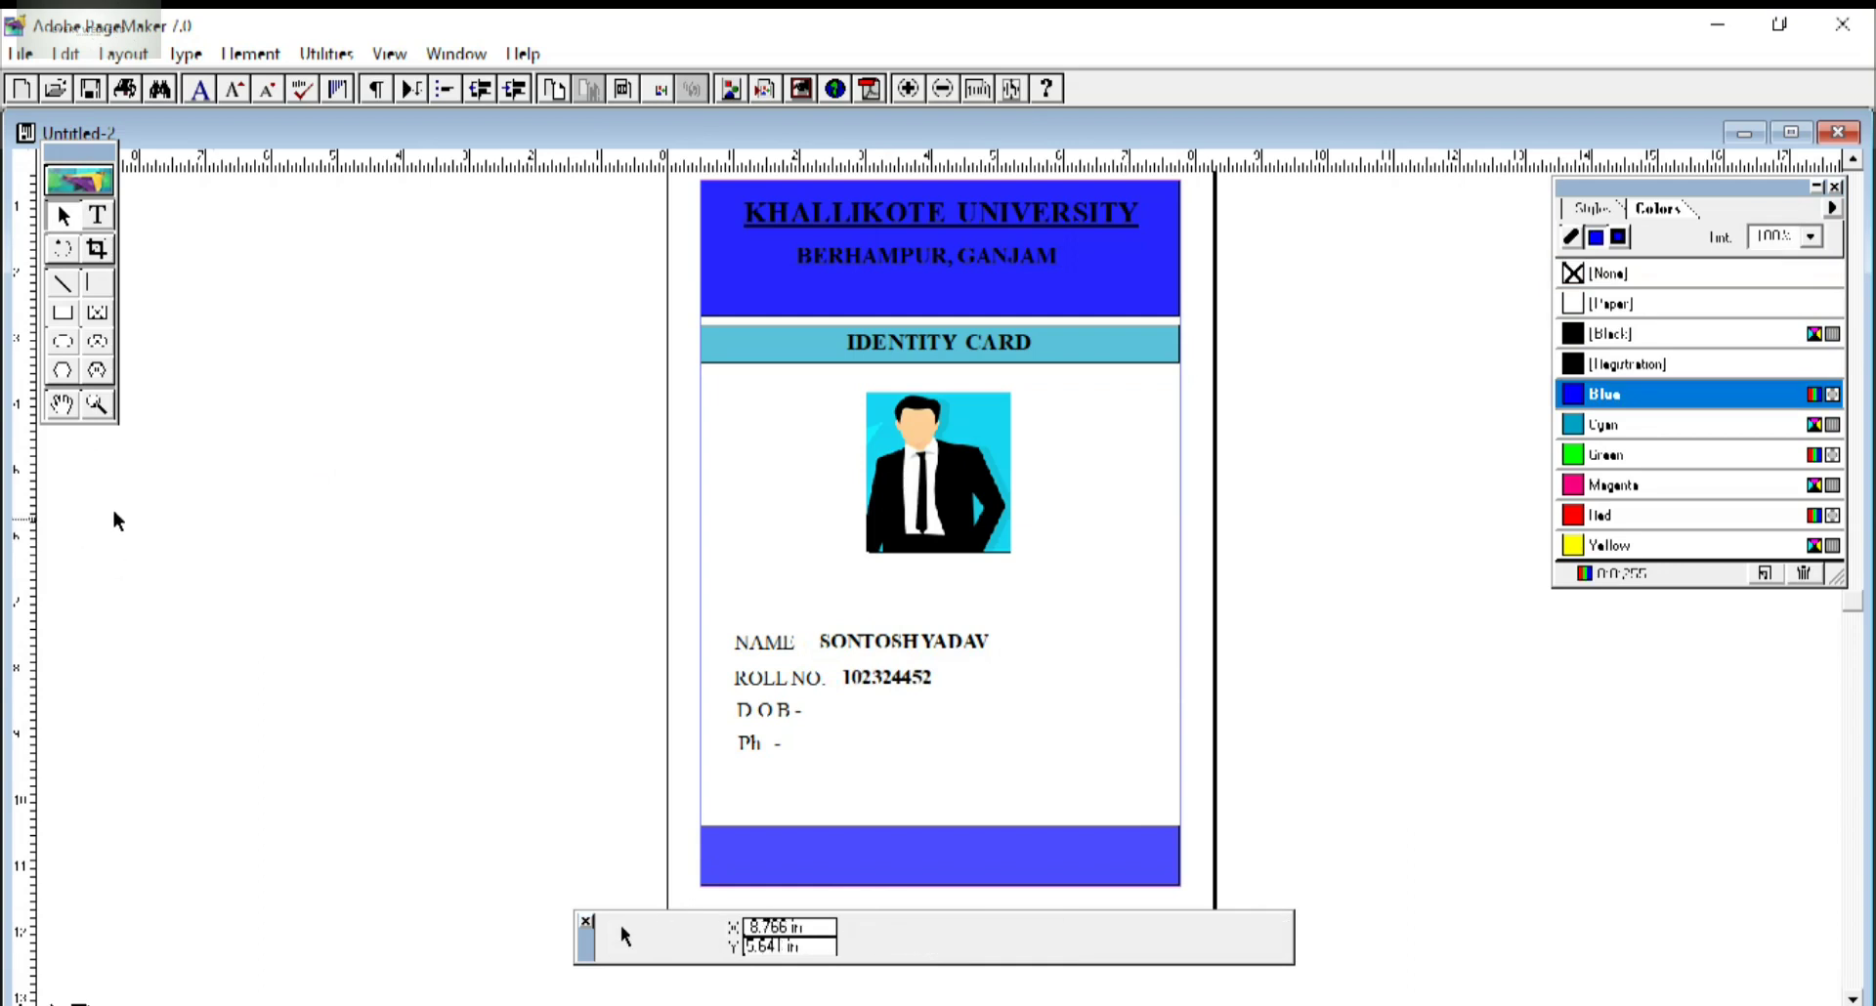
left_click(97, 215)
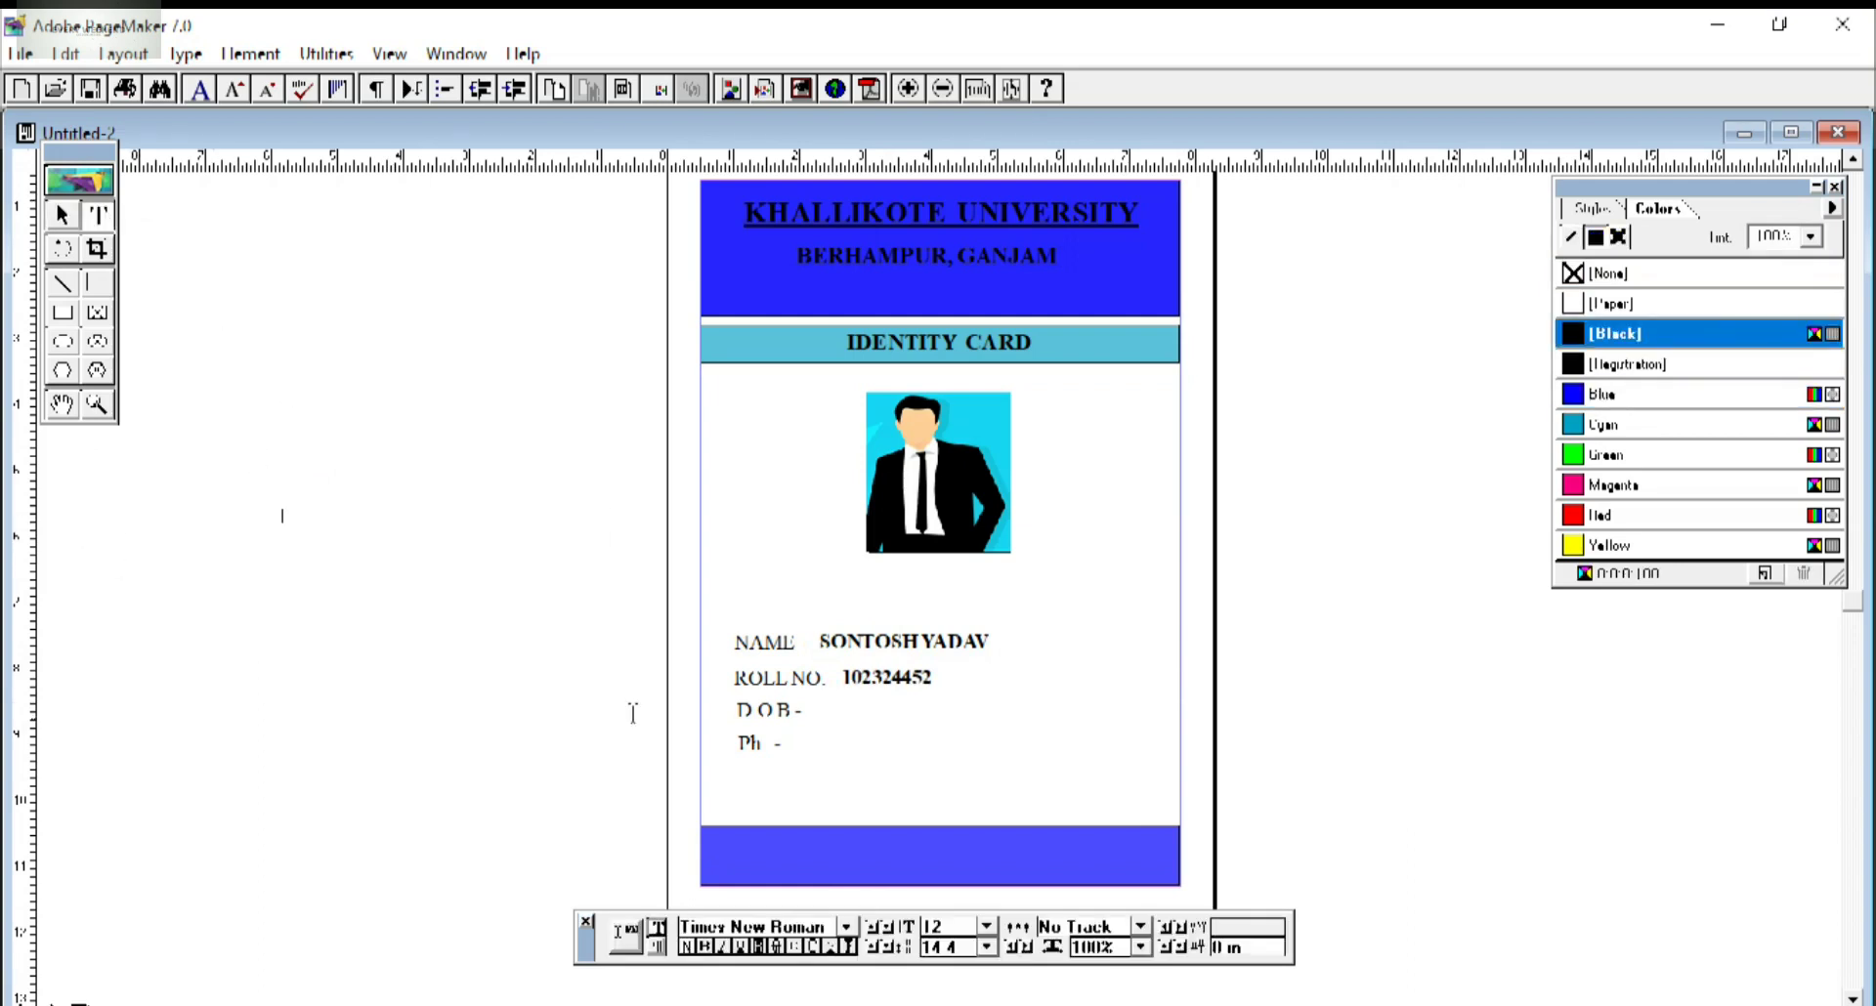
Type the date of birth at 22 pt, bold it, and place it beside D O B -.
left_click(946, 927)
type("22")
key("Return")
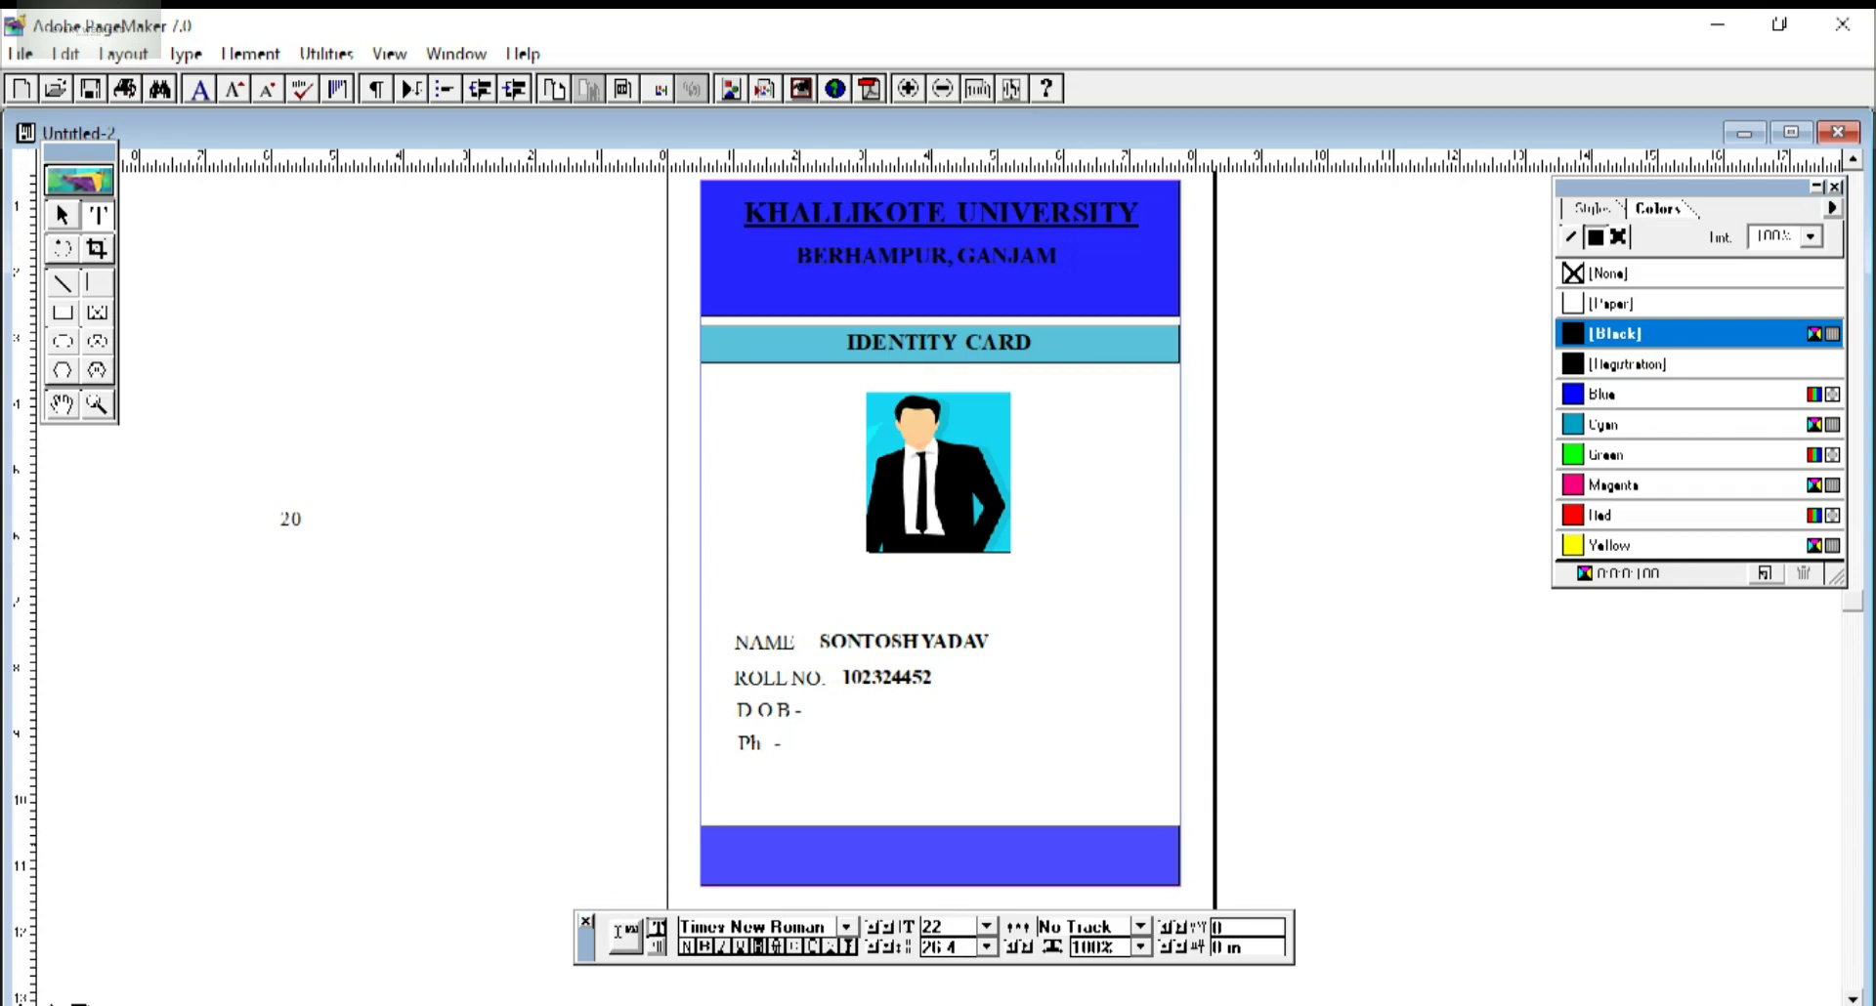
left_click_drag(376, 520, 280, 520)
left_click(705, 947)
left_click(62, 215)
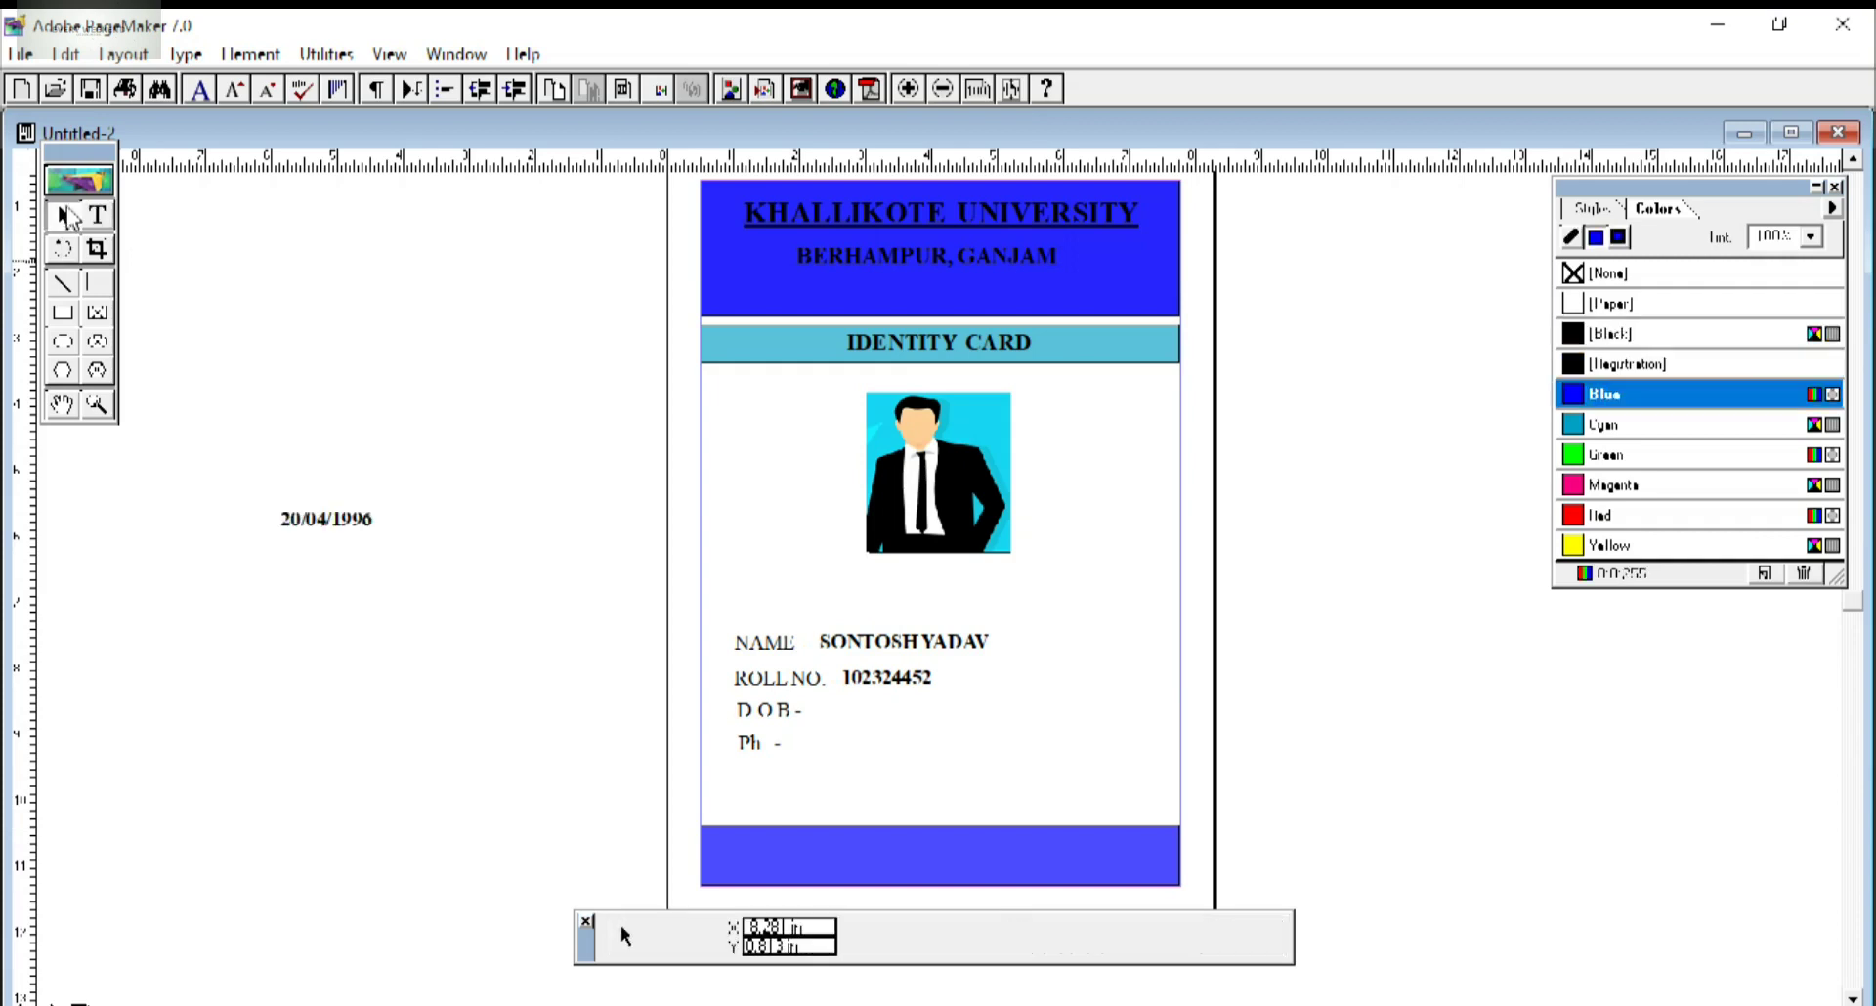
left_click(310, 527)
left_click_drag(311, 527, 836, 705)
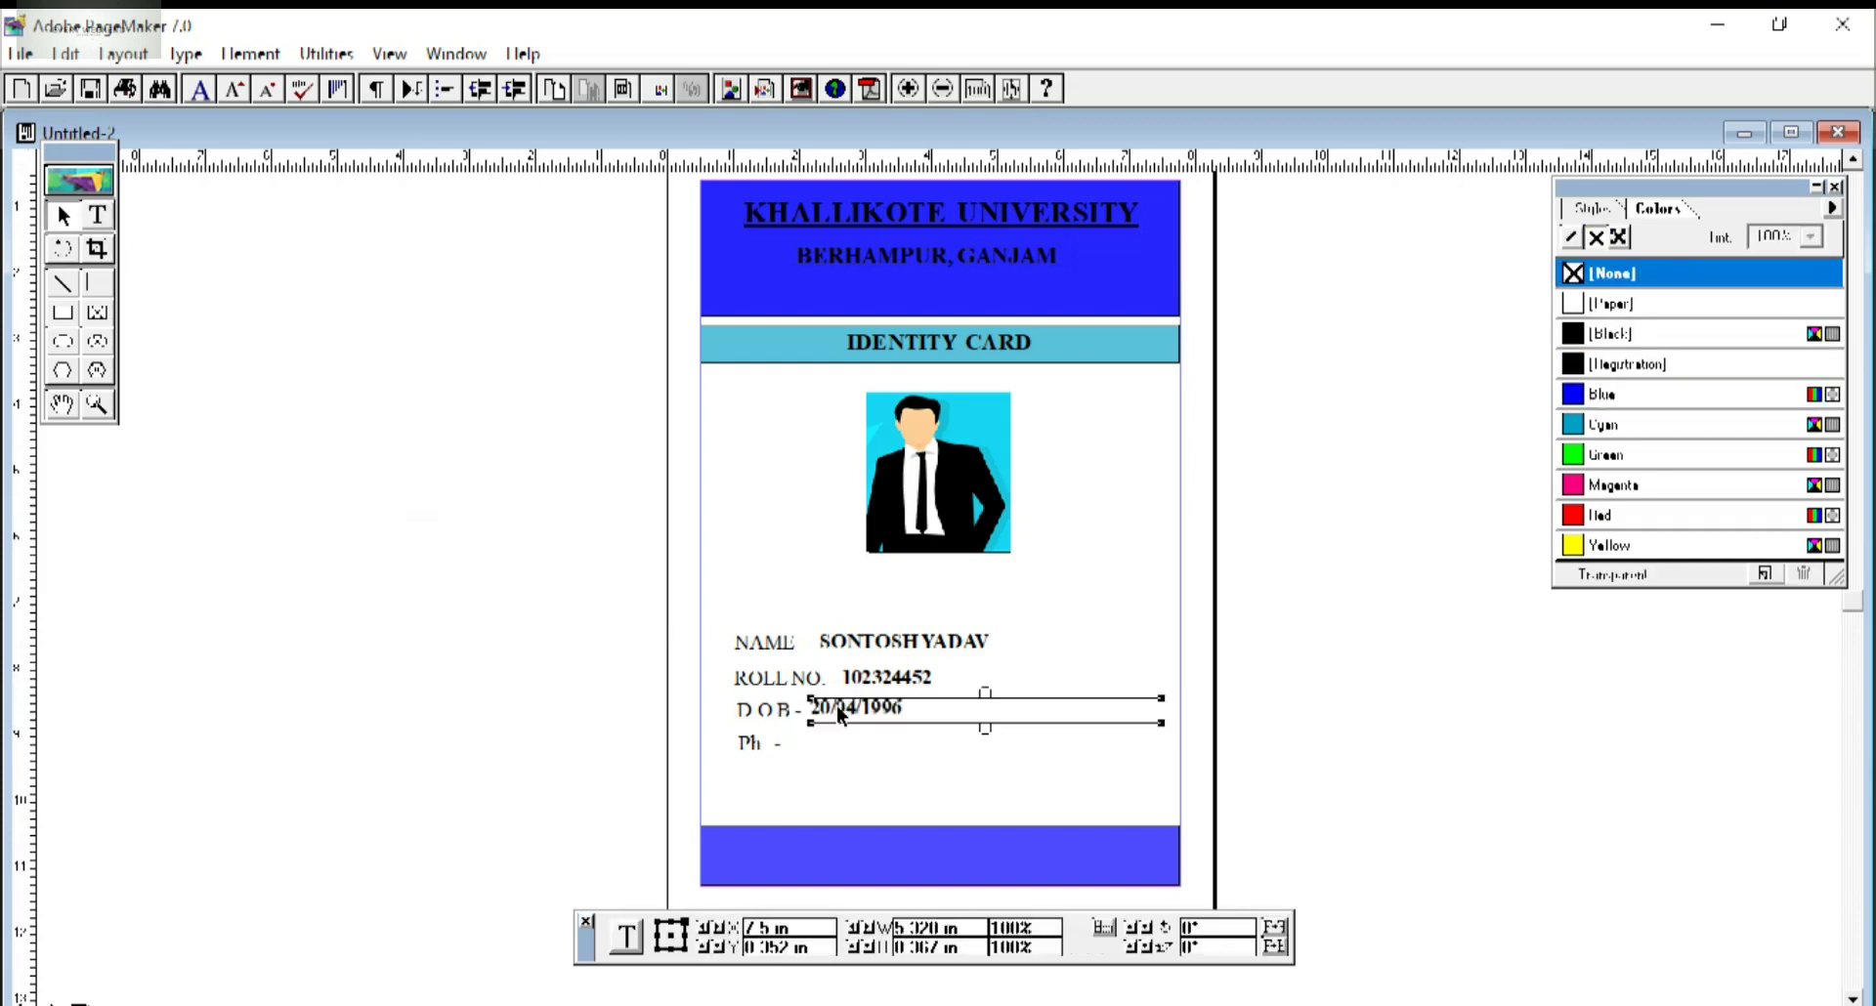
left_click(532, 698)
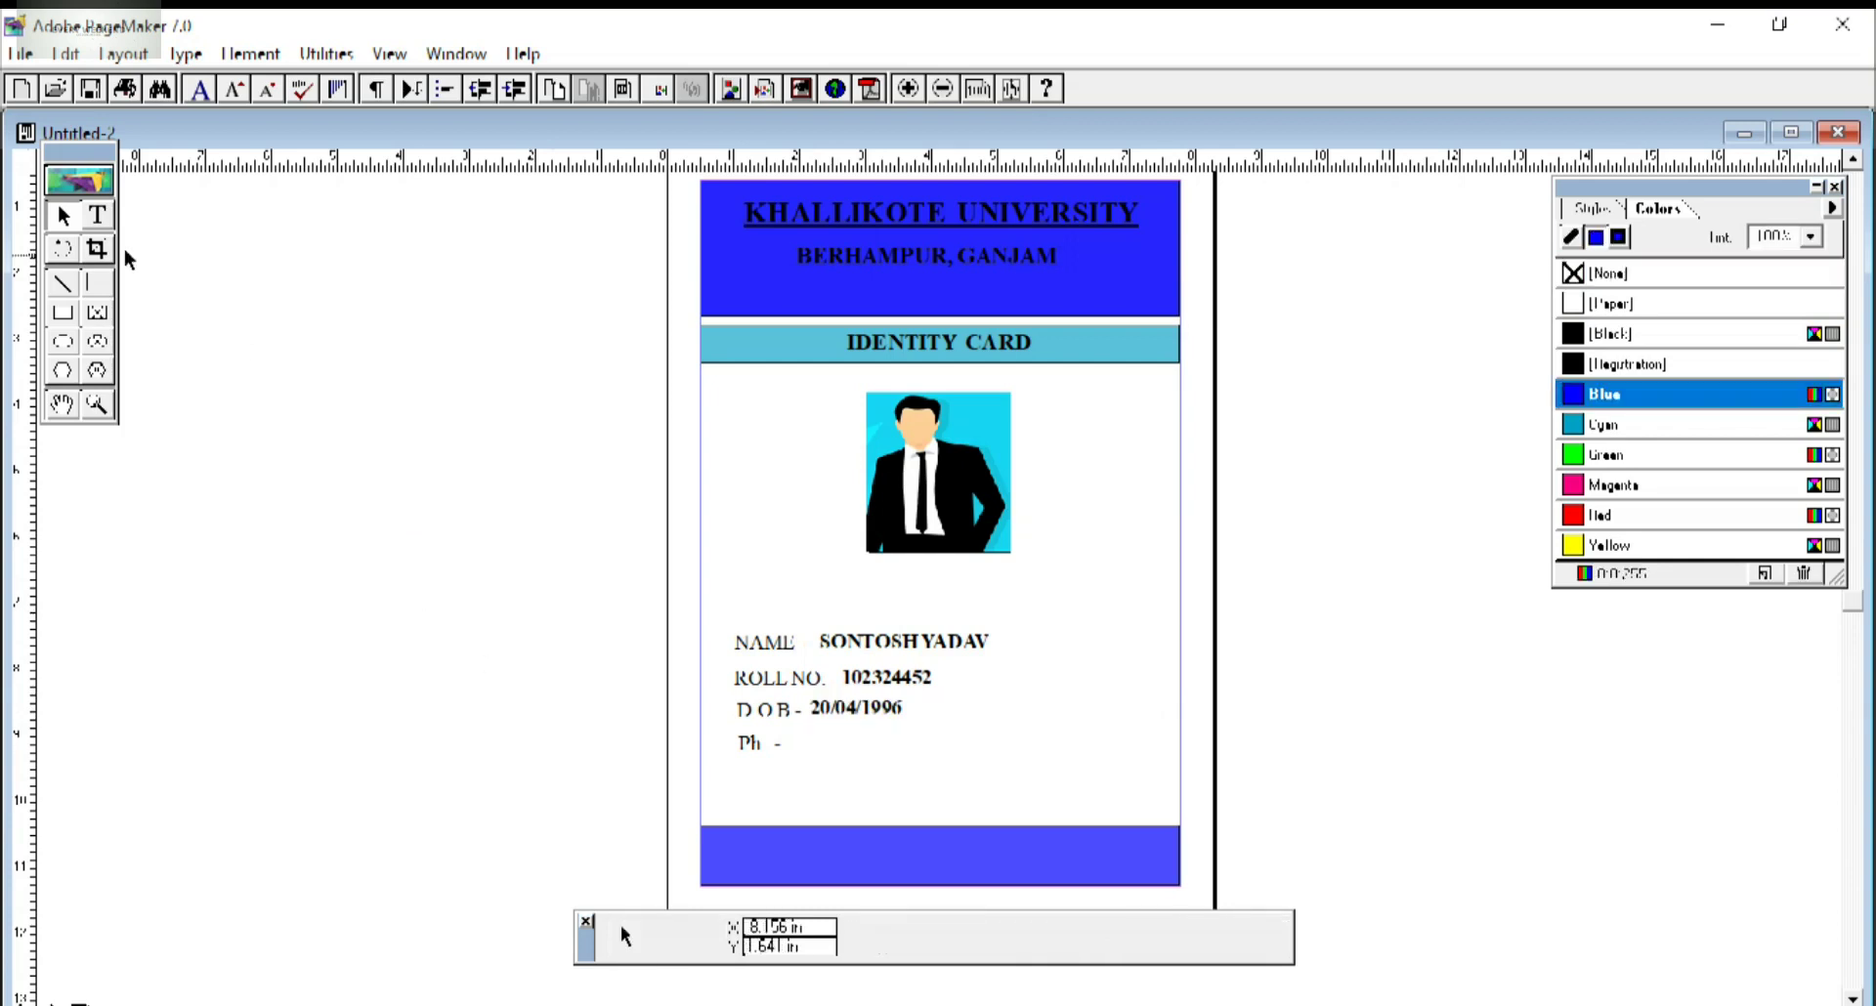
Type the masked phone number and move it onto the Ph line.
left_click(94, 218)
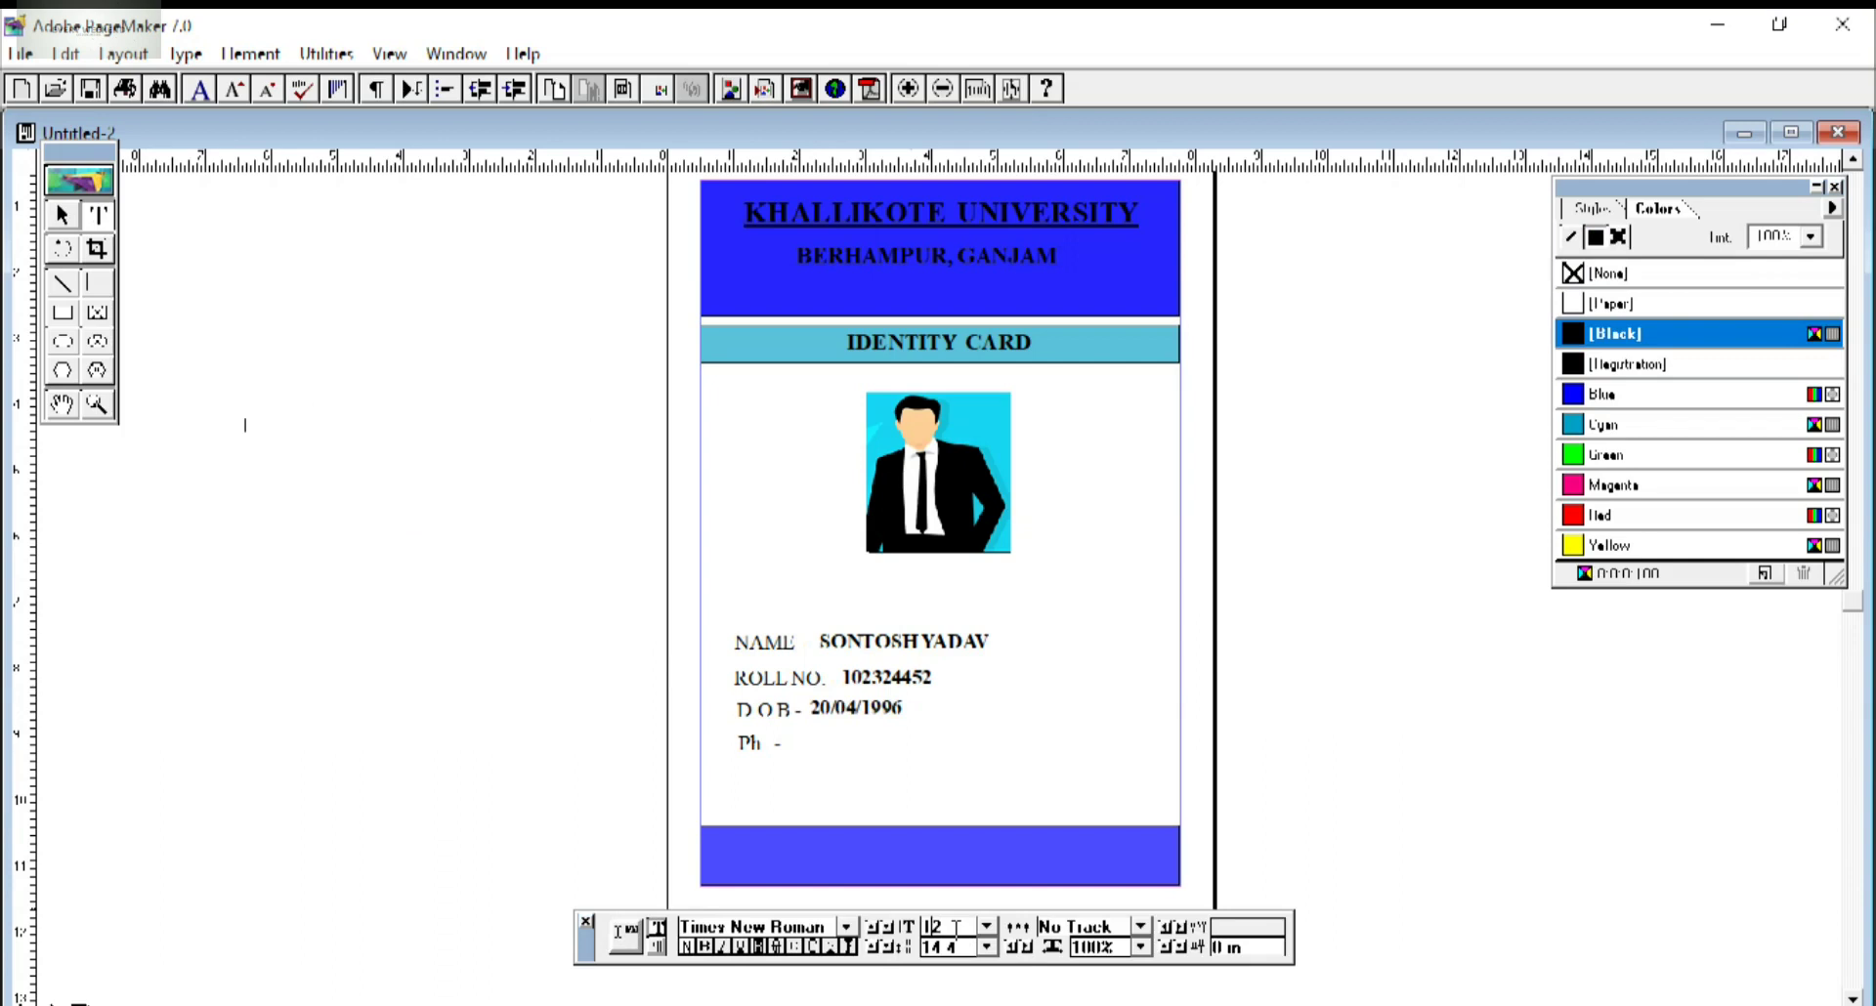
type("2")
type("XXXXX022")
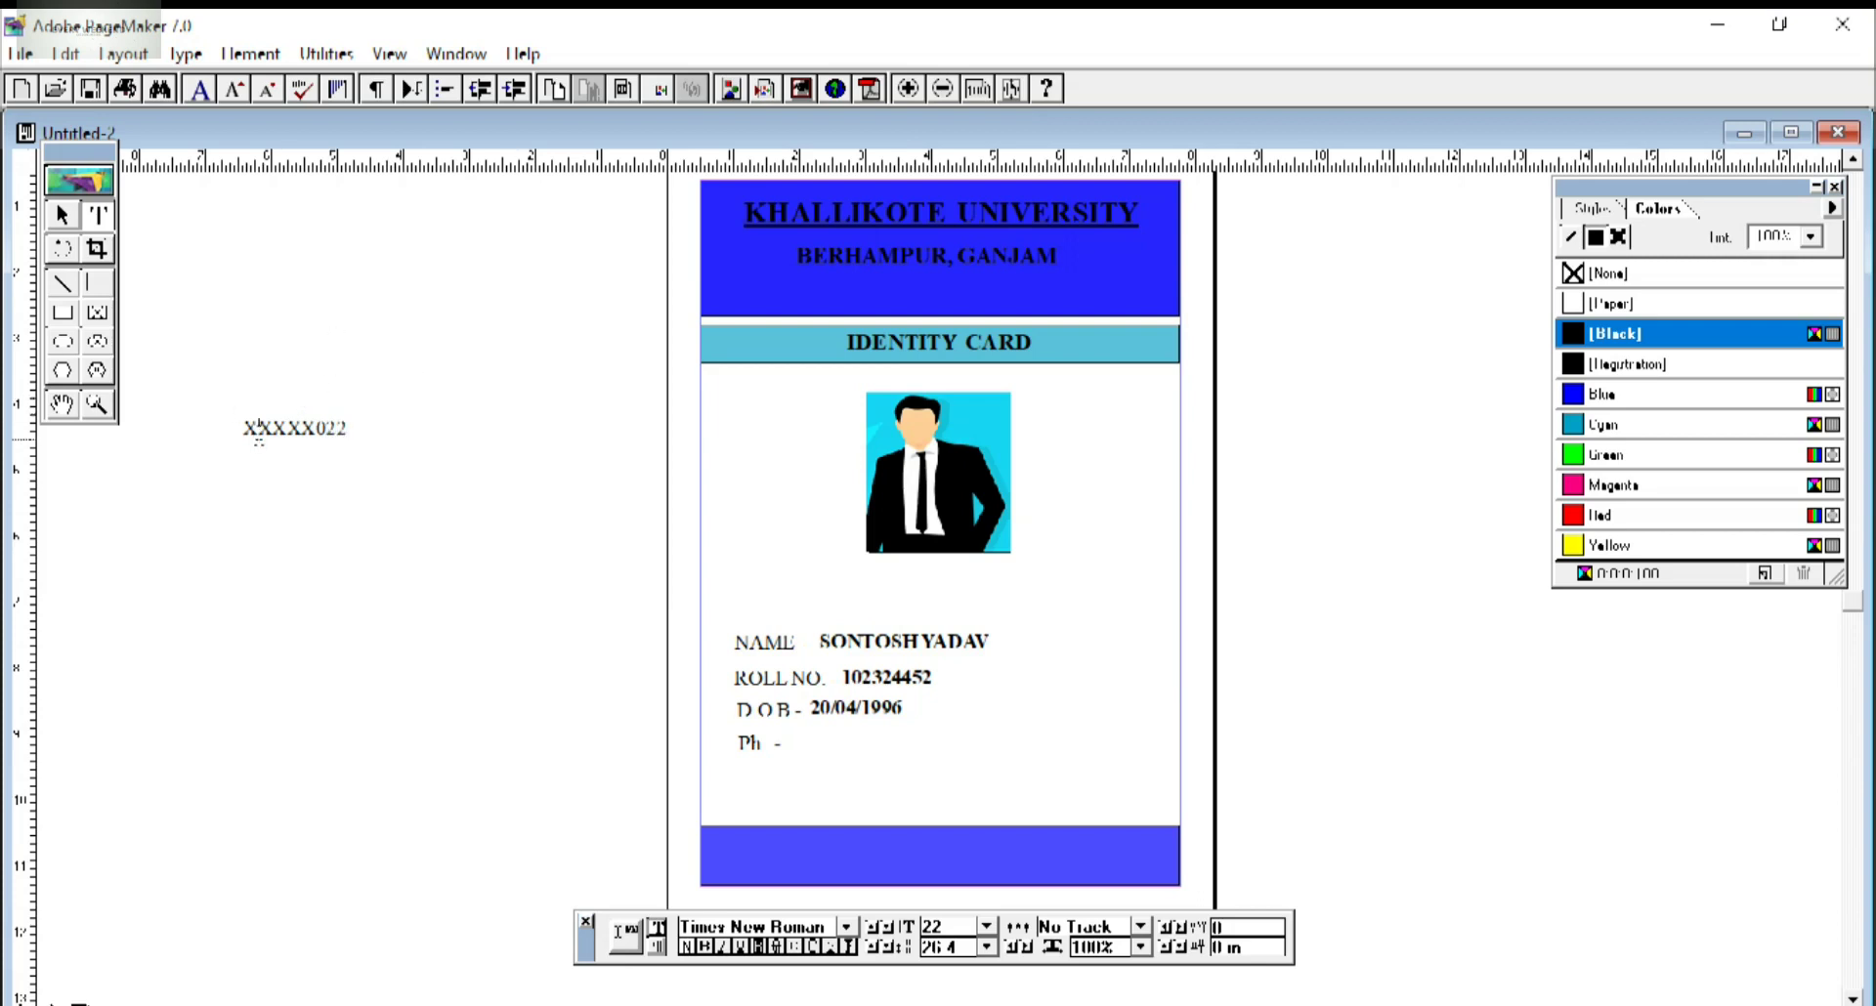
left_click(258, 430)
type("XX")
left_click(62, 214)
left_click_drag(332, 428, 877, 742)
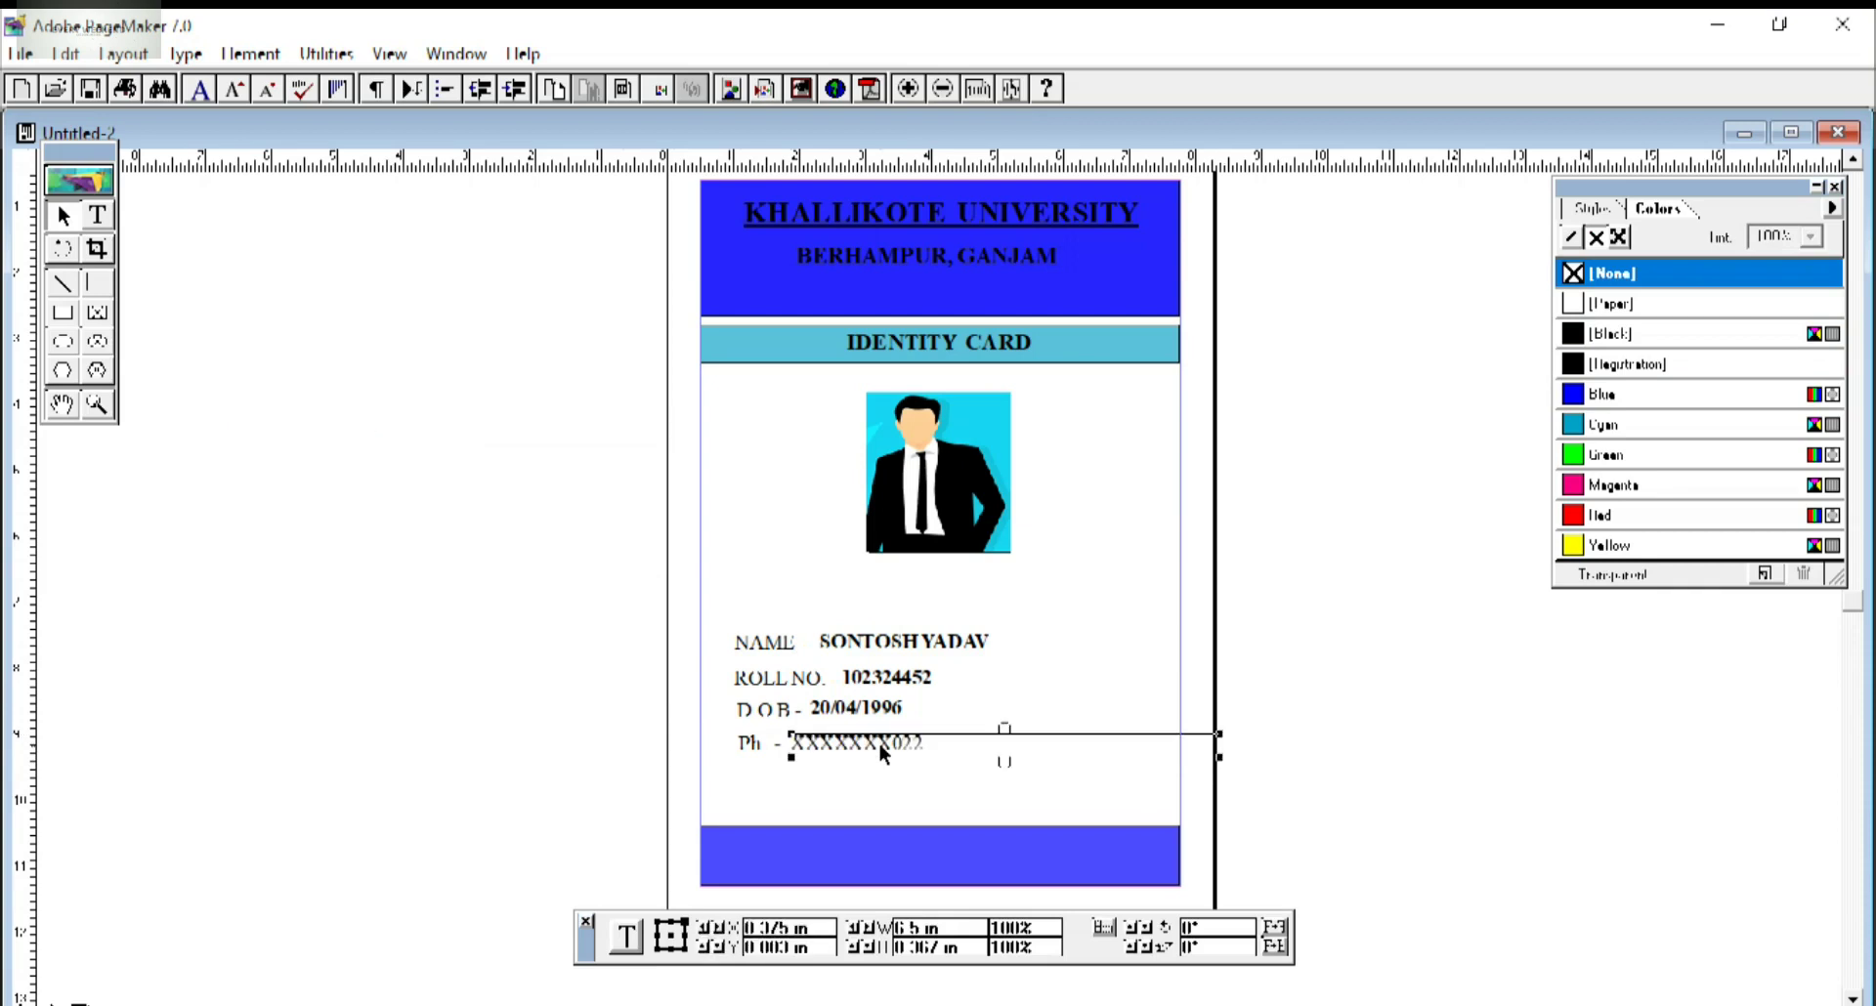
left_click(351, 733)
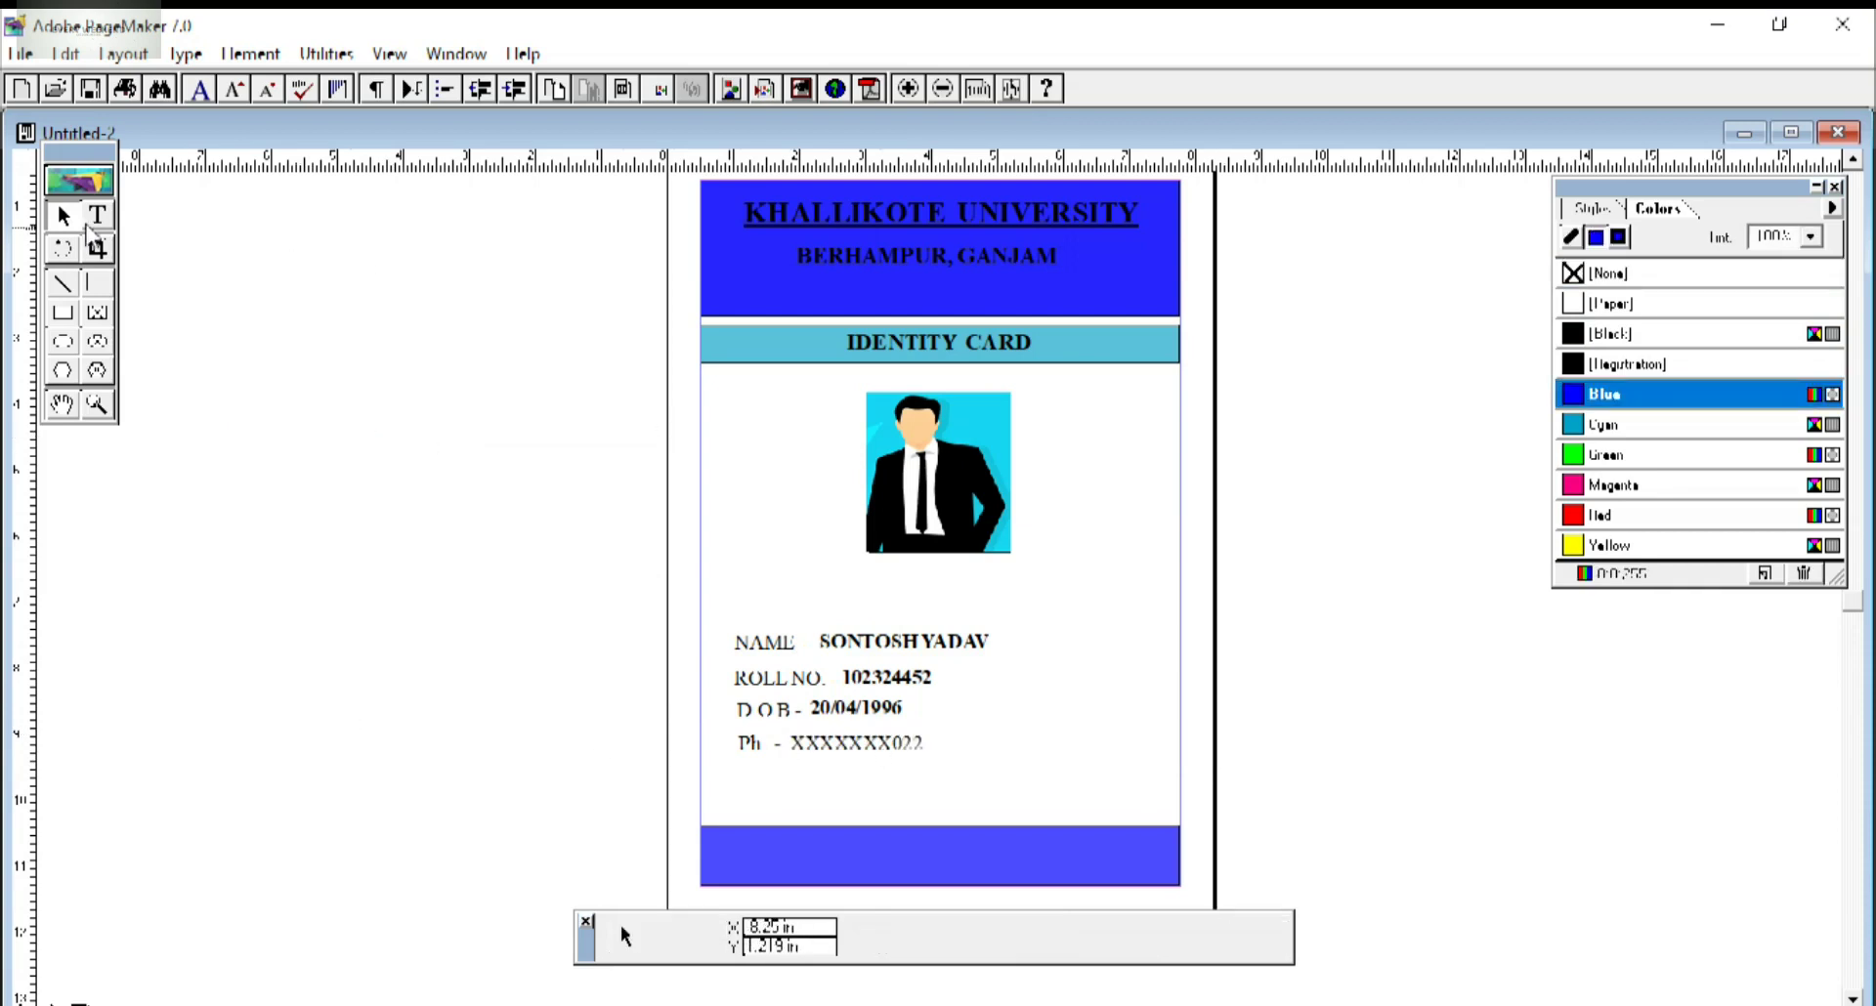
left_click(97, 215)
left_click_drag(262, 391, 535, 633)
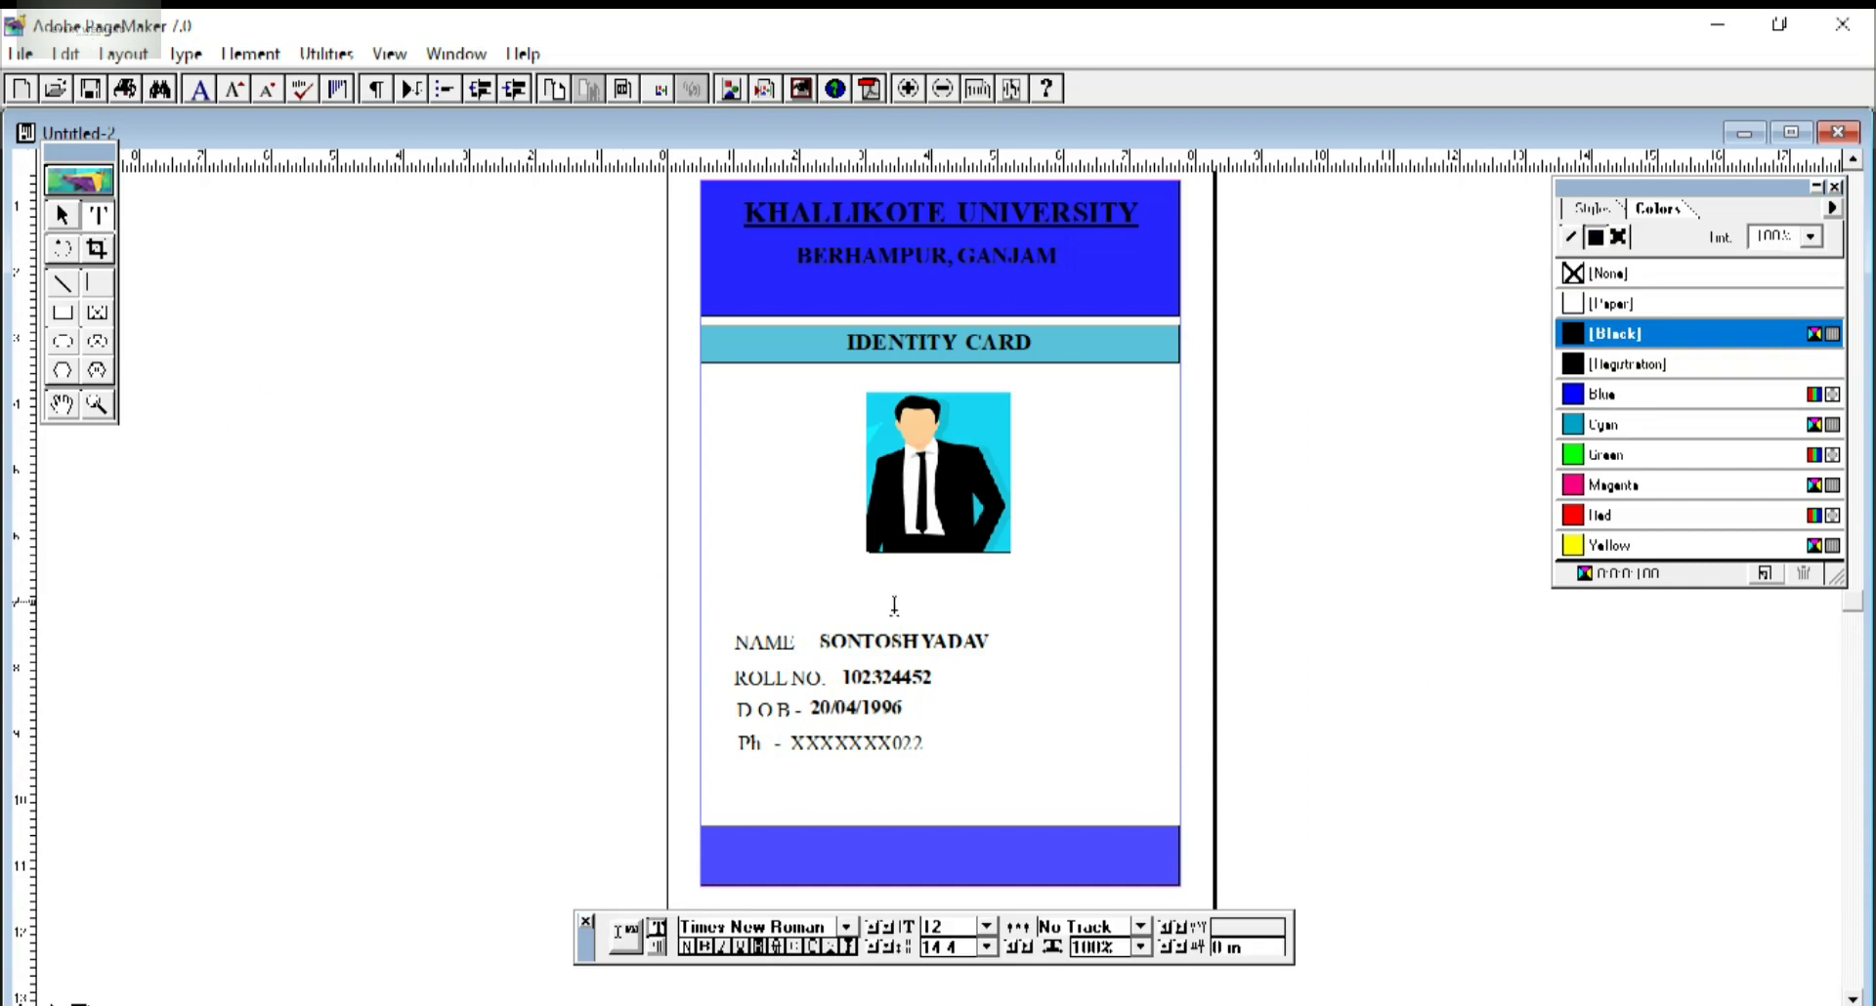
Type B.COM at 29 pt and centre it under the photo with a narrowed block.
left_click_drag(968, 925, 872, 924)
type("2")
key("Return")
type("B.COM")
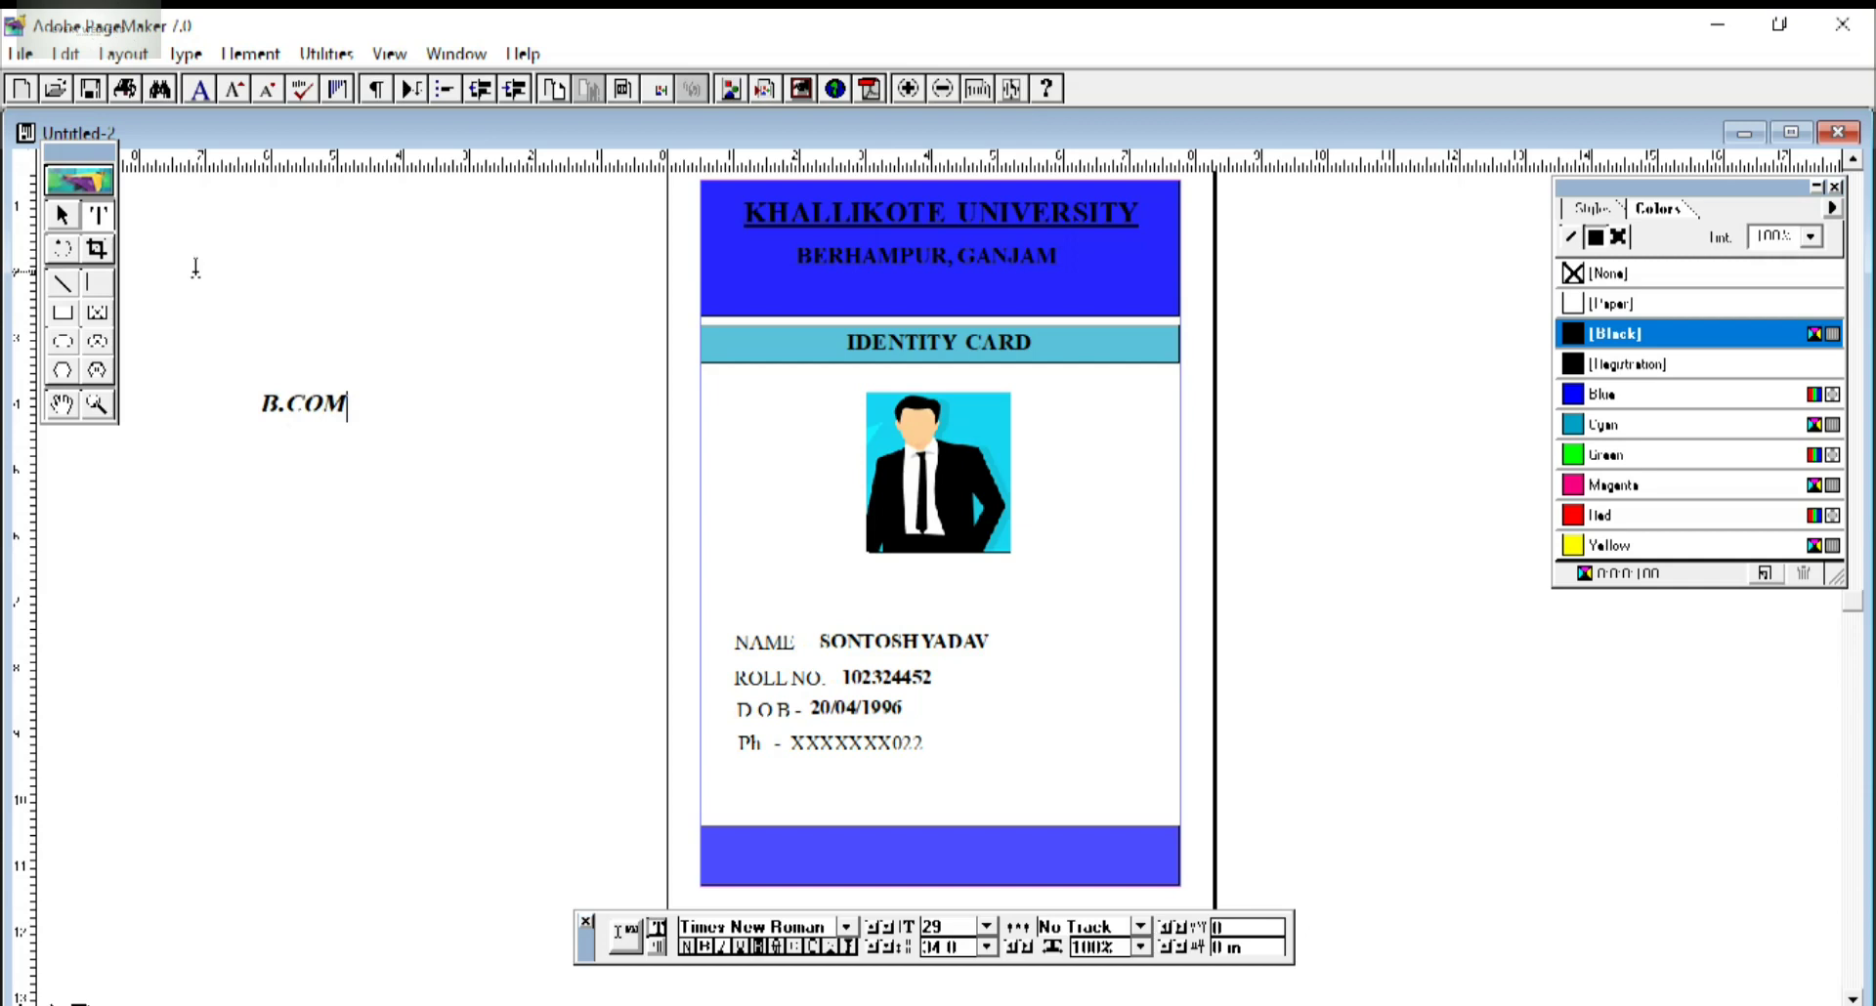
left_click(61, 215)
left_click_drag(290, 412, 904, 584)
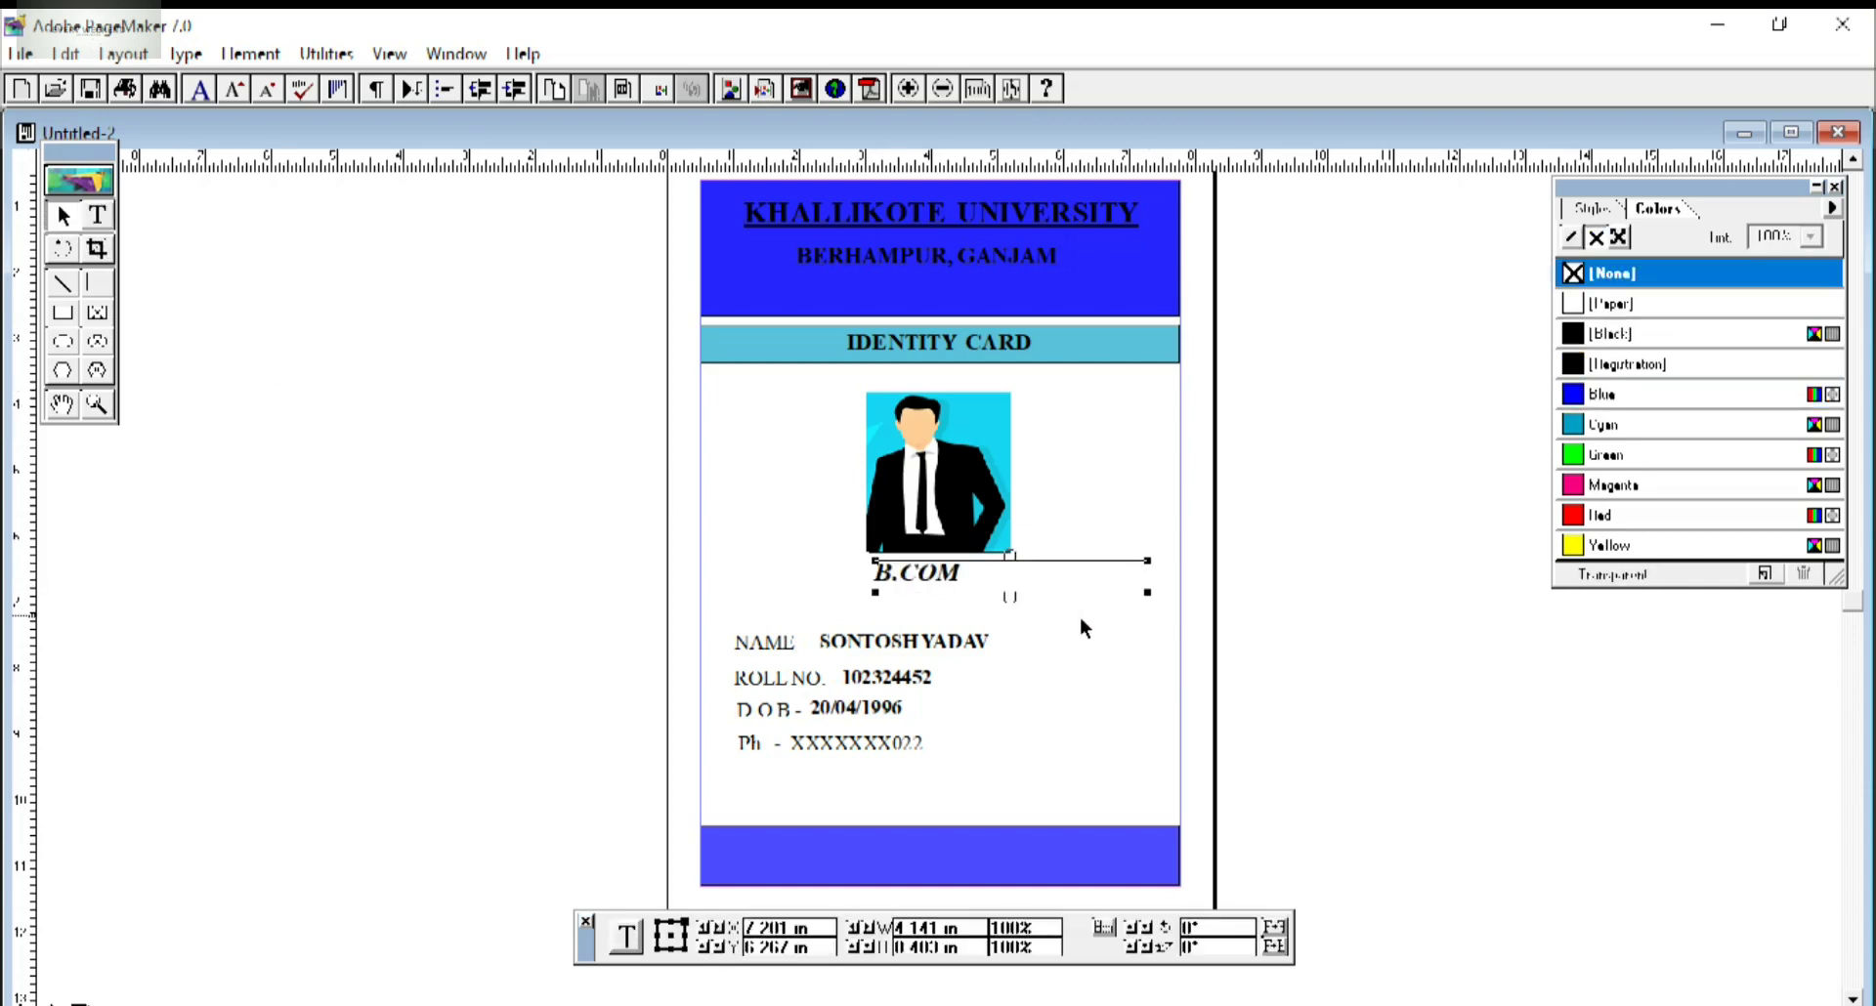
left_click_drag(1046, 571, 952, 586)
left_click(748, 572)
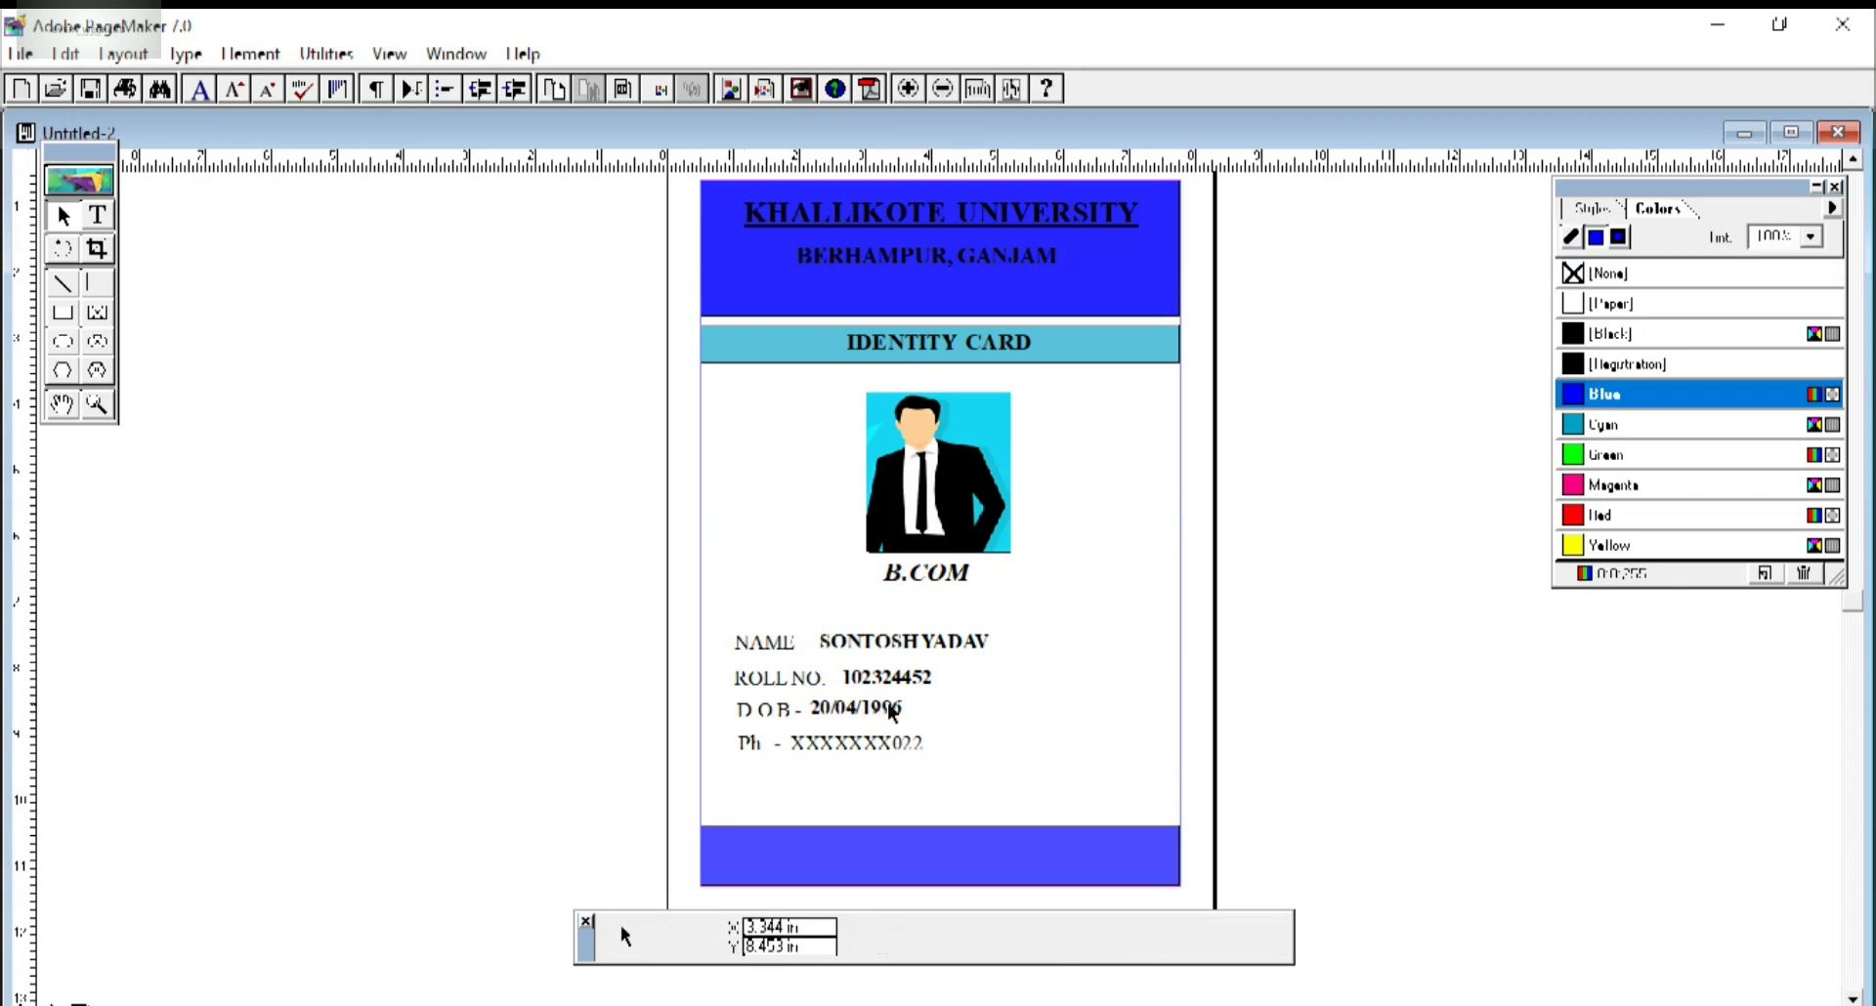
left_click(97, 215)
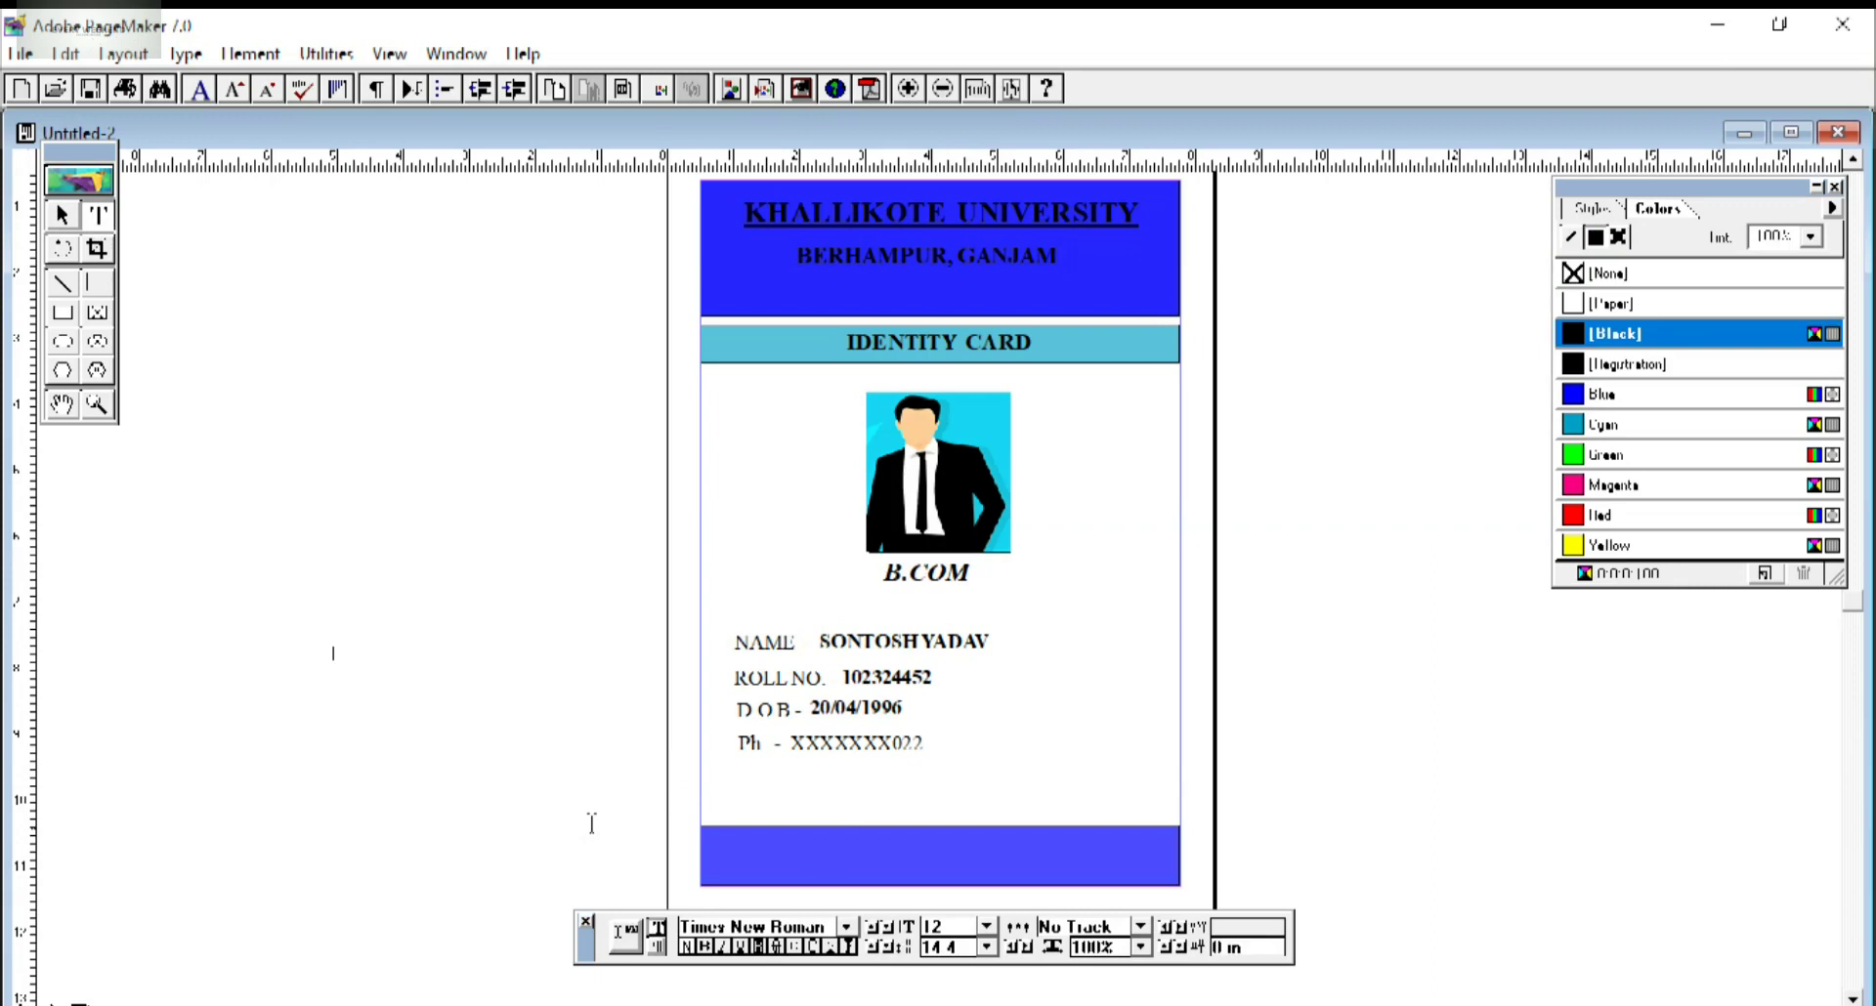
Format the Student Signature text as 20 pt bold.
left_click(334, 652)
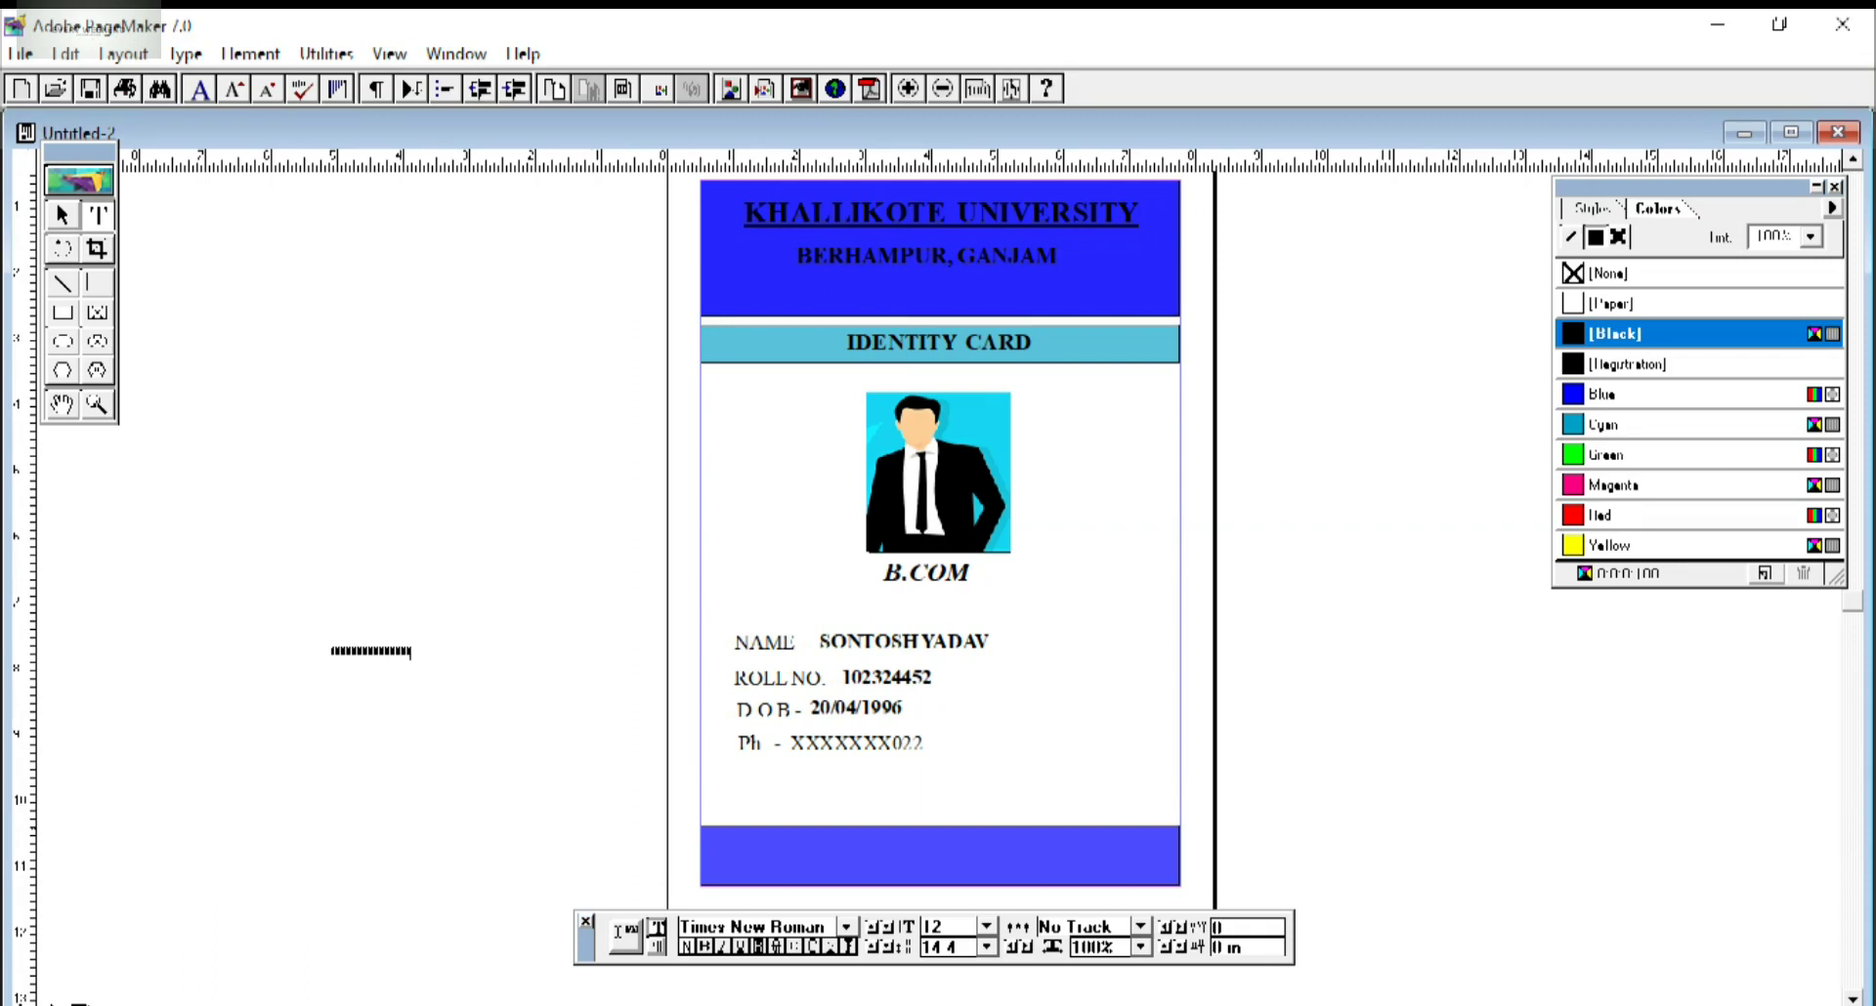
left_click_drag(420, 647, 330, 647)
double_click(931, 926)
key("BackSpace")
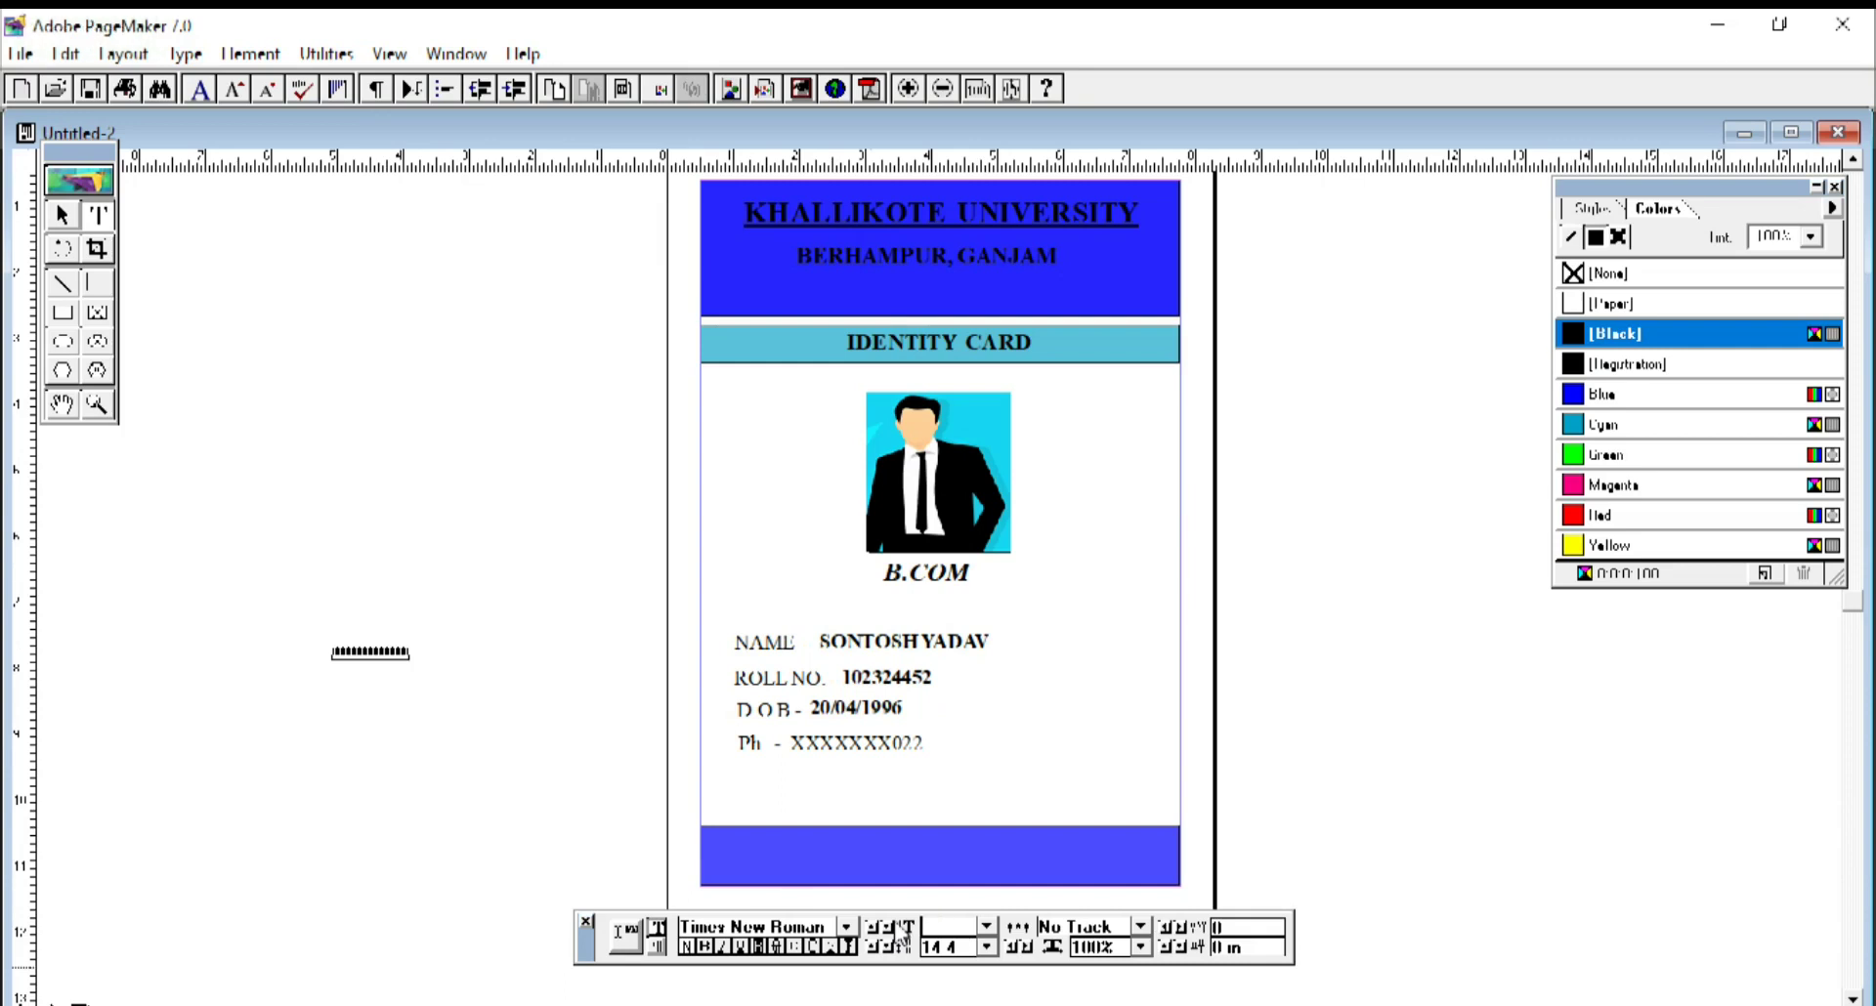
type("20")
key("Return")
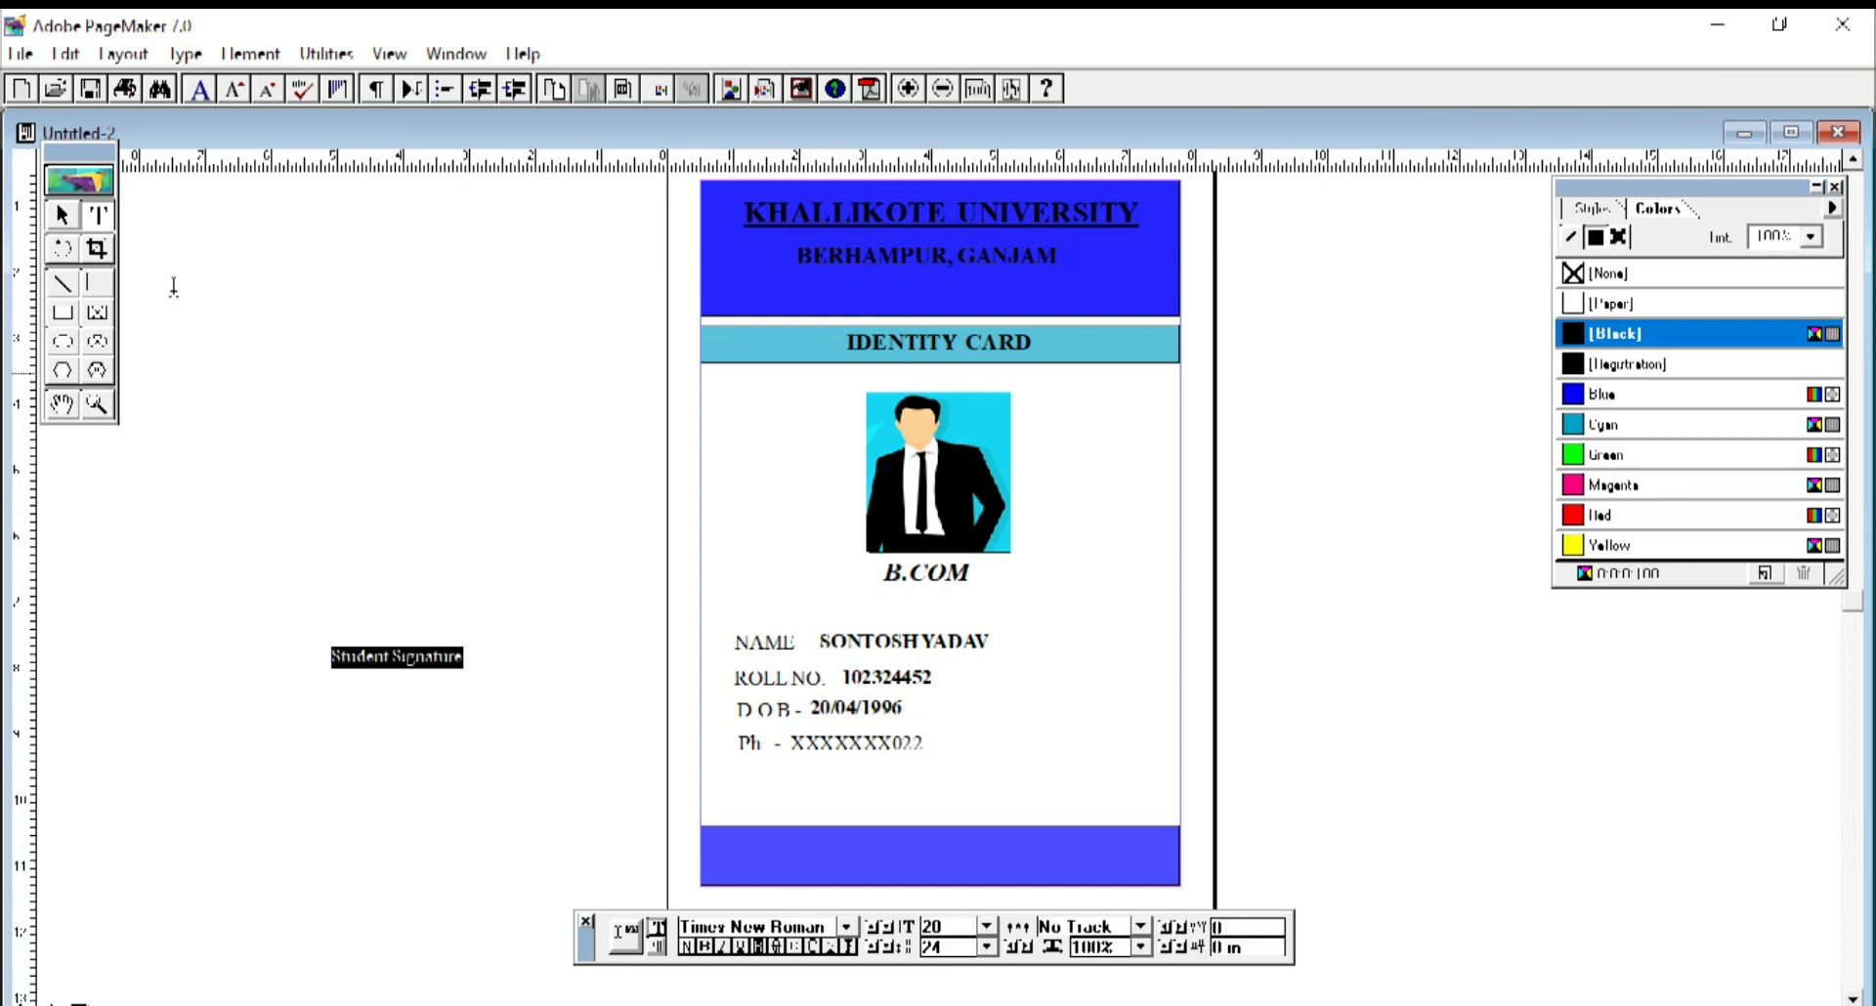
left_click(702, 947)
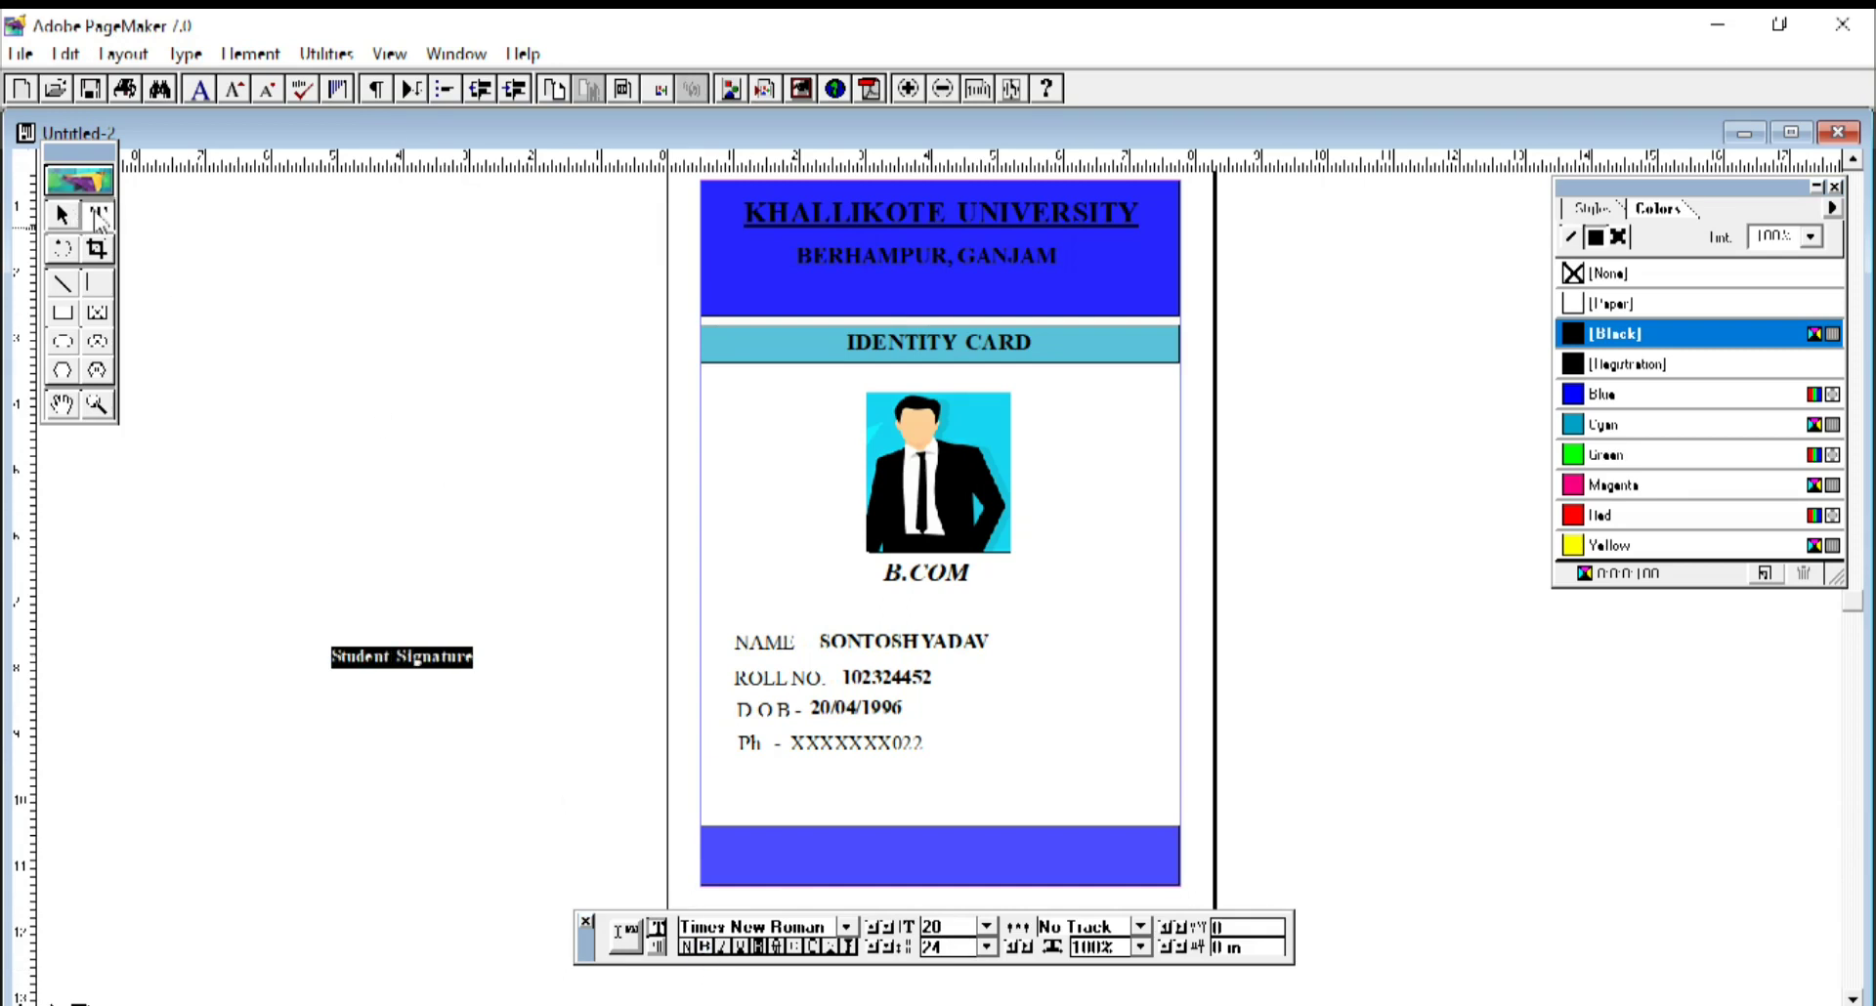
Move Student Signature to the left of the blue footer band and narrow its block.
left_click(62, 215)
left_click(388, 658)
mouse_move(389, 659)
left_mouse_down()
mouse_move(718, 865)
mouse_move(761, 871)
left_mouse_up()
left_click_drag(963, 860, 804, 879)
left_click(980, 859)
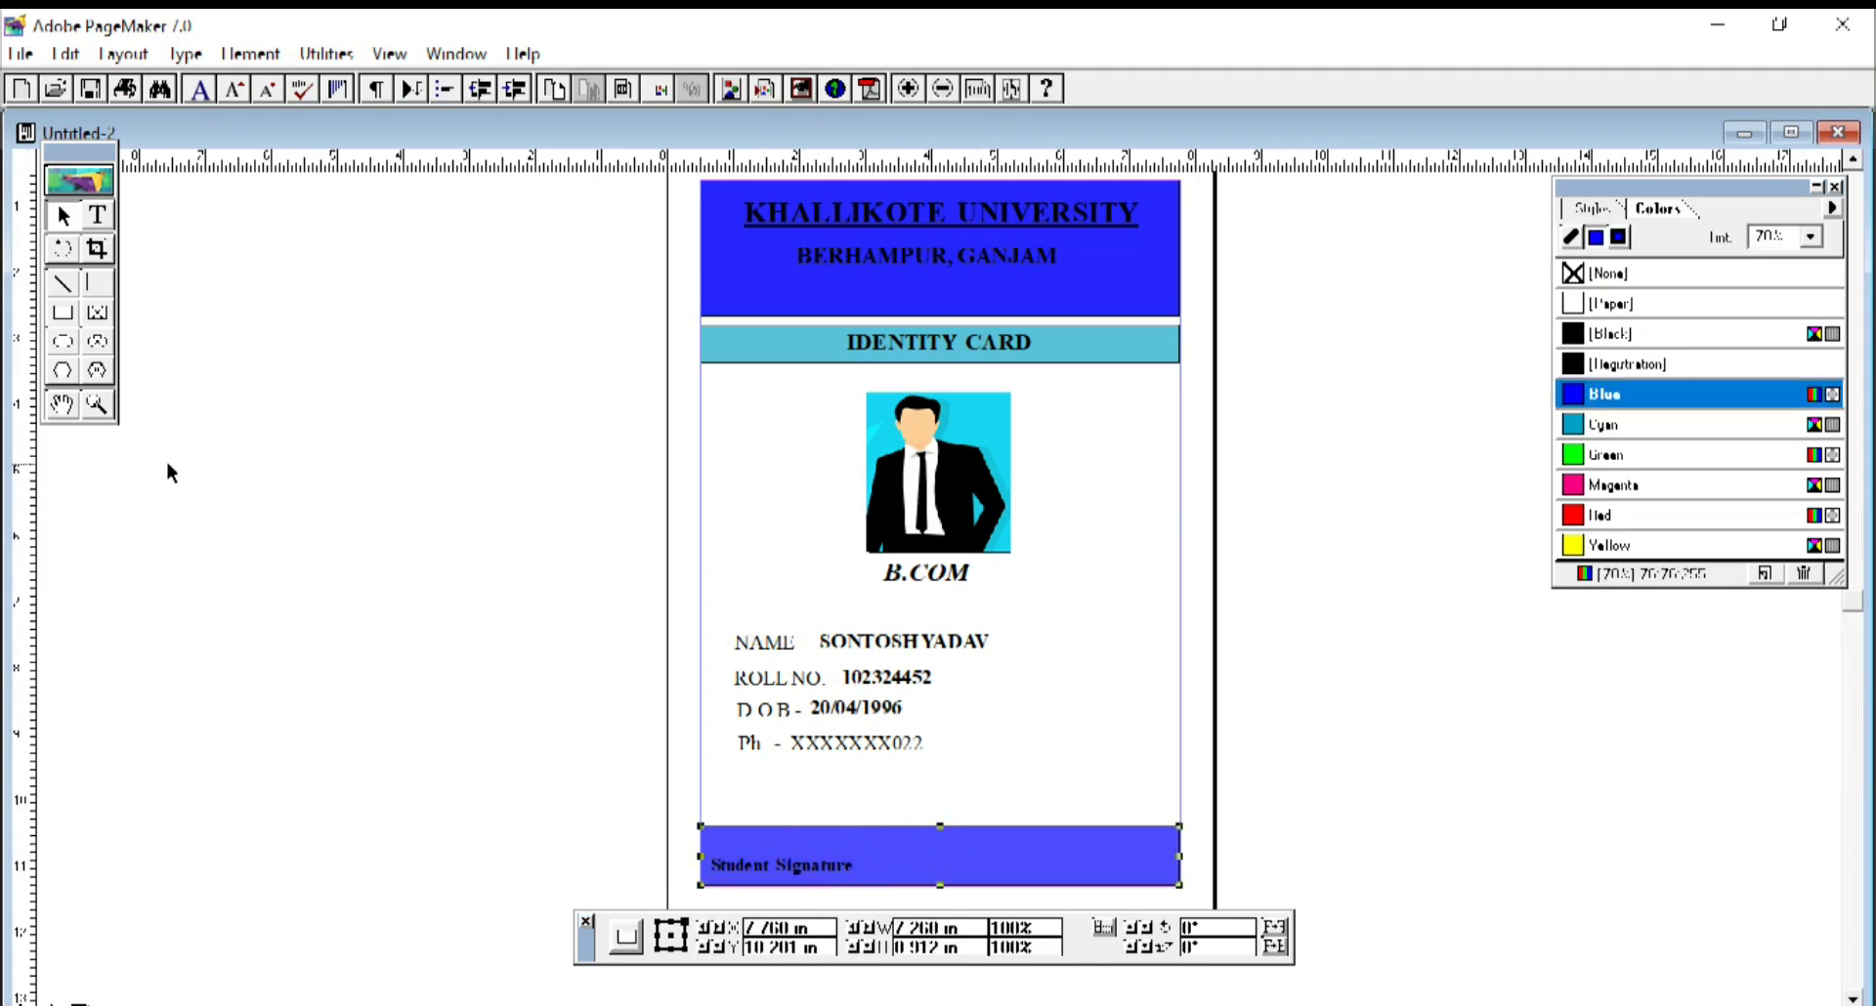
left_click(96, 215)
left_click(303, 489)
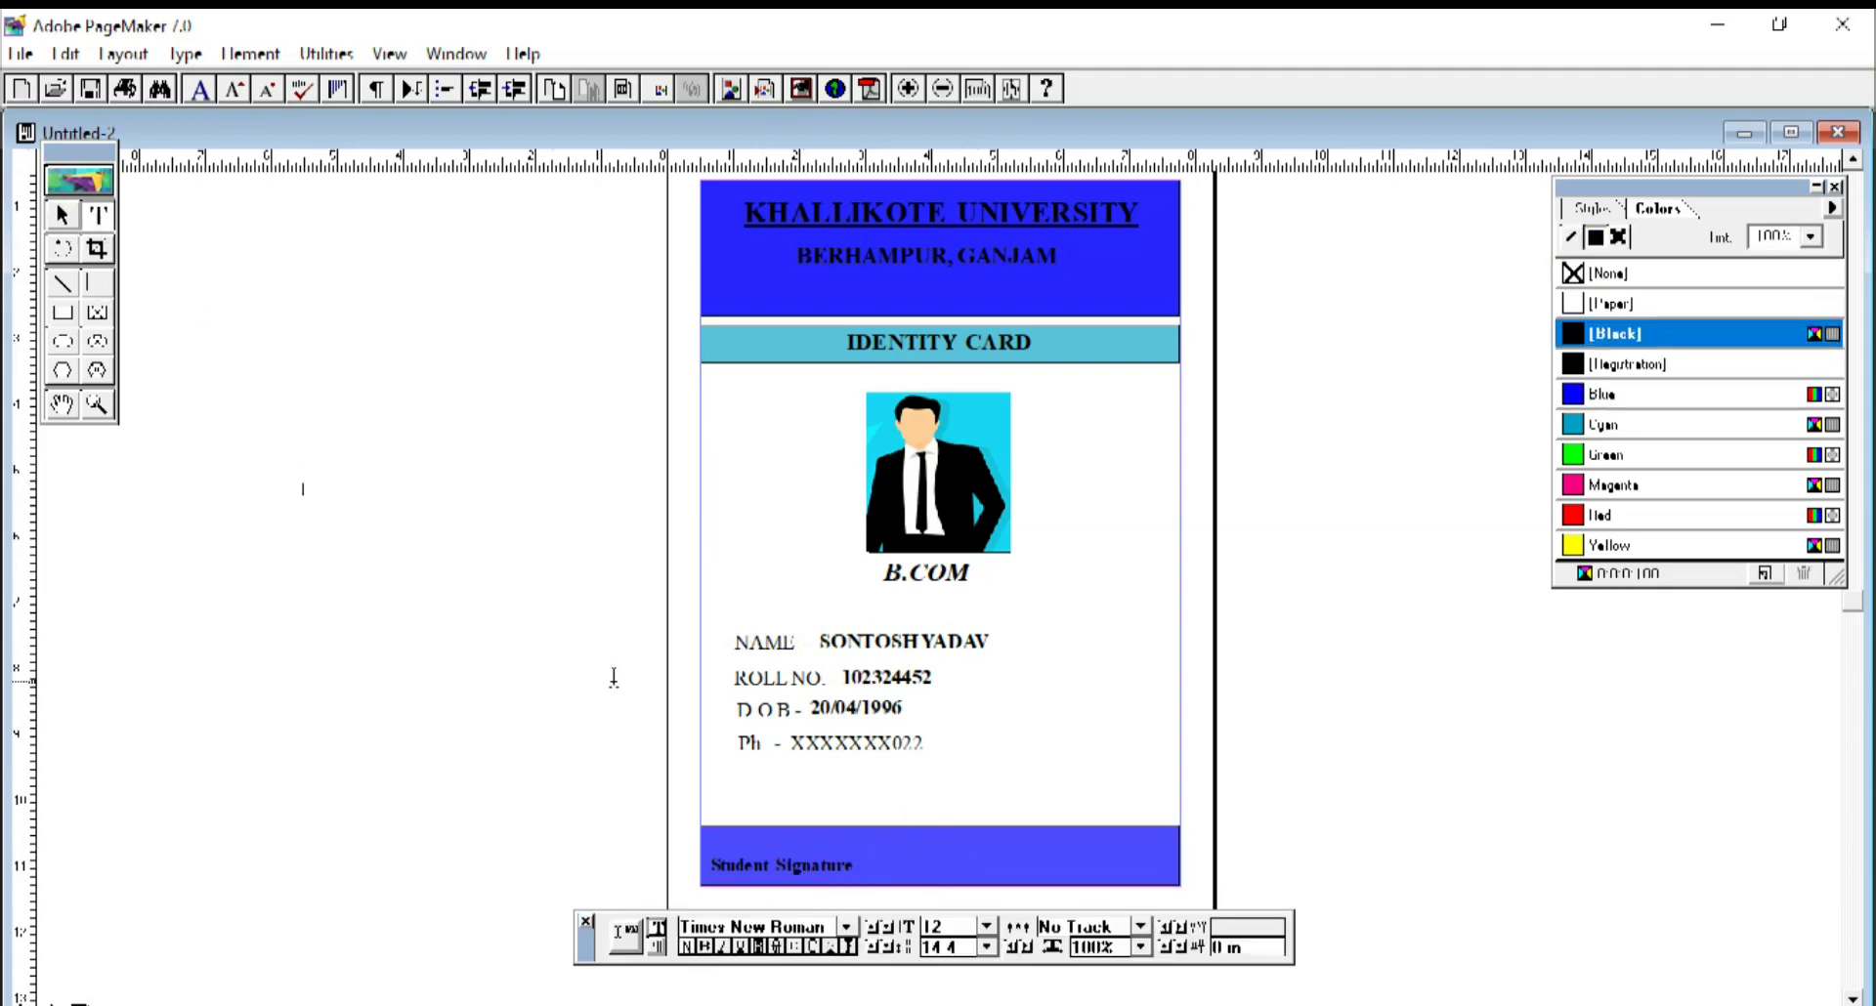
Type a bold Authority sign label and move it to the footer band's right end.
double_click(925, 928)
key("BackSpace")
type("A")
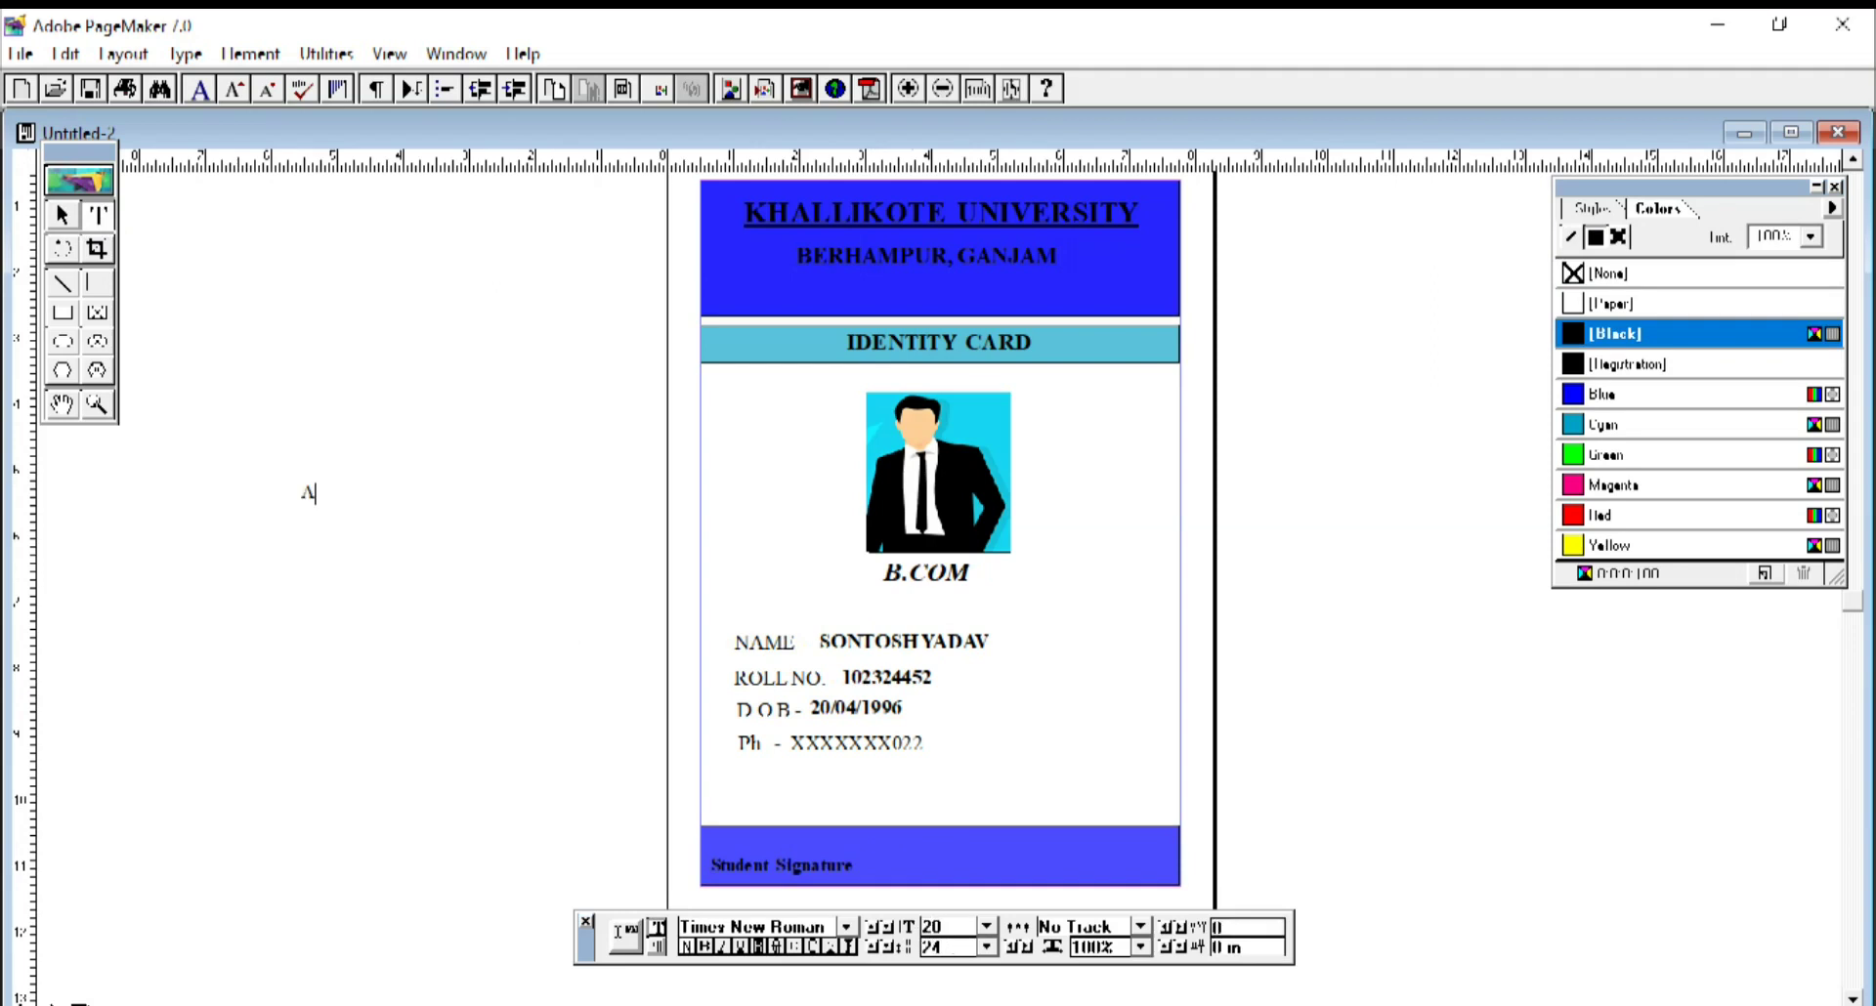
type("uthority sign")
left_click_drag(436, 501, 281, 483)
left_click(704, 947)
left_click(63, 219)
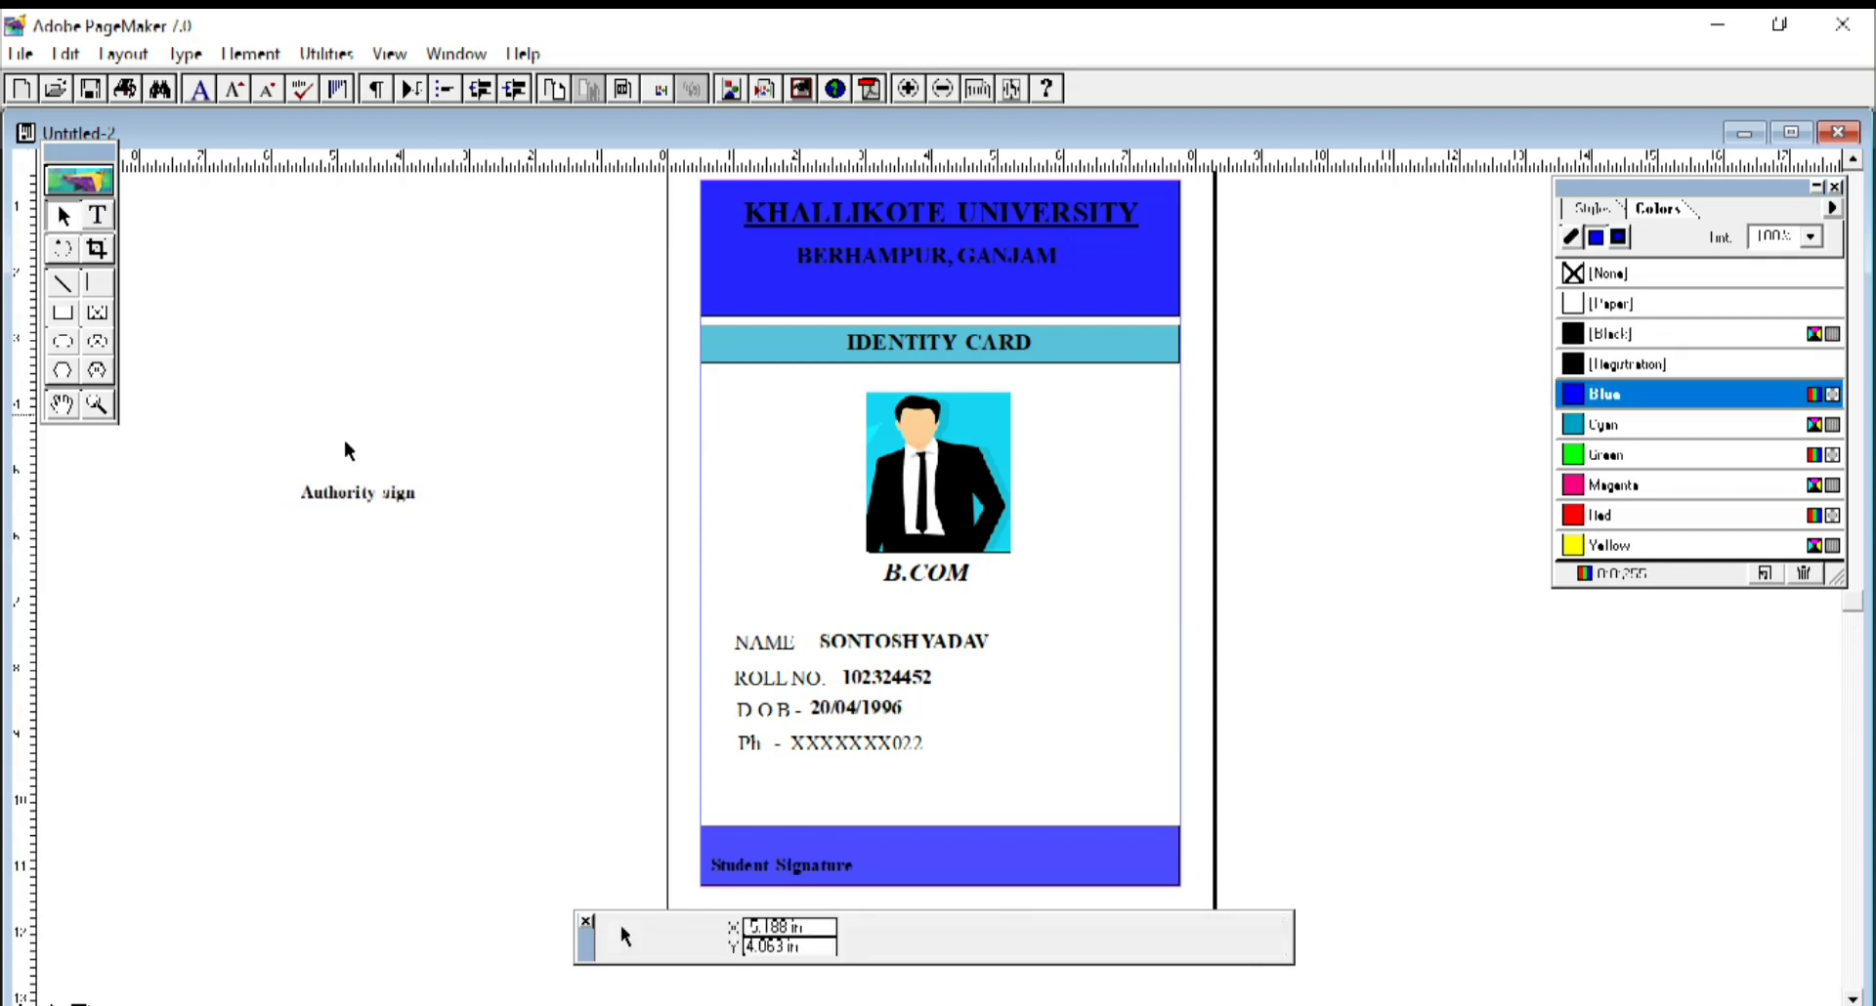
mouse_move(348, 497)
left_mouse_down()
mouse_move(720, 582)
mouse_move(1055, 852)
mouse_move(1060, 876)
mouse_move(1187, 875)
left_mouse_up()
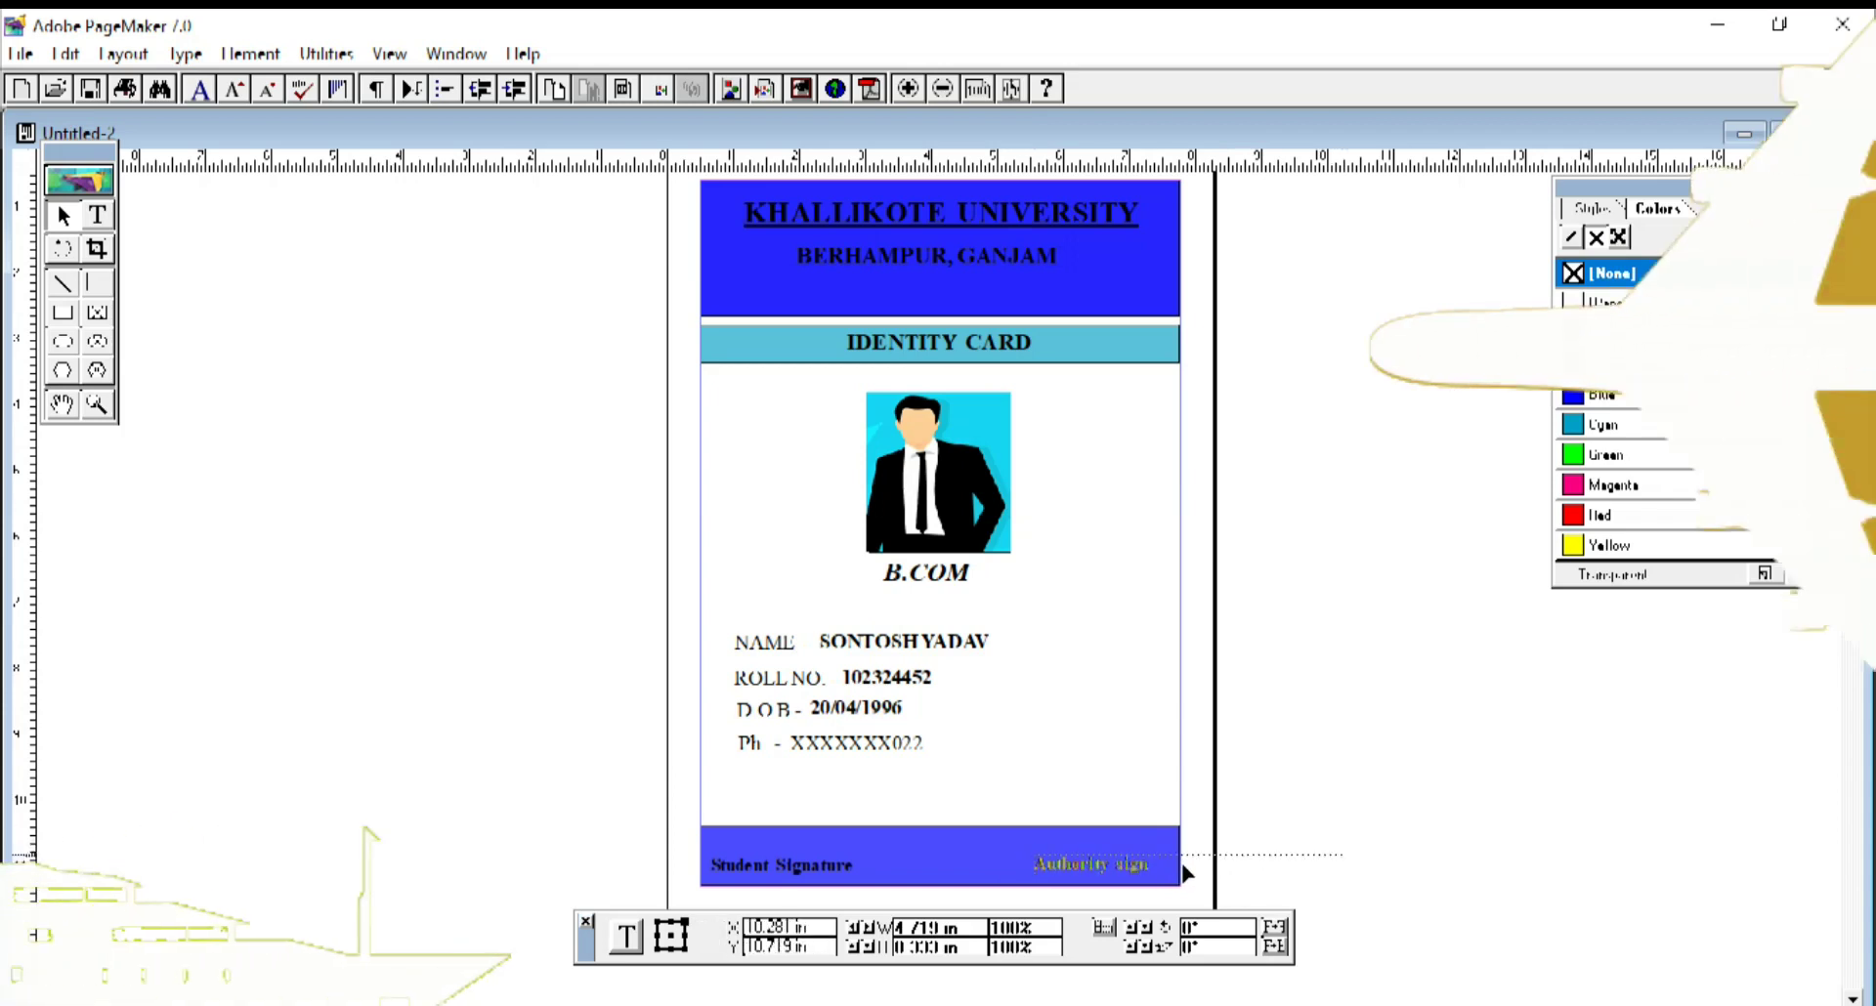